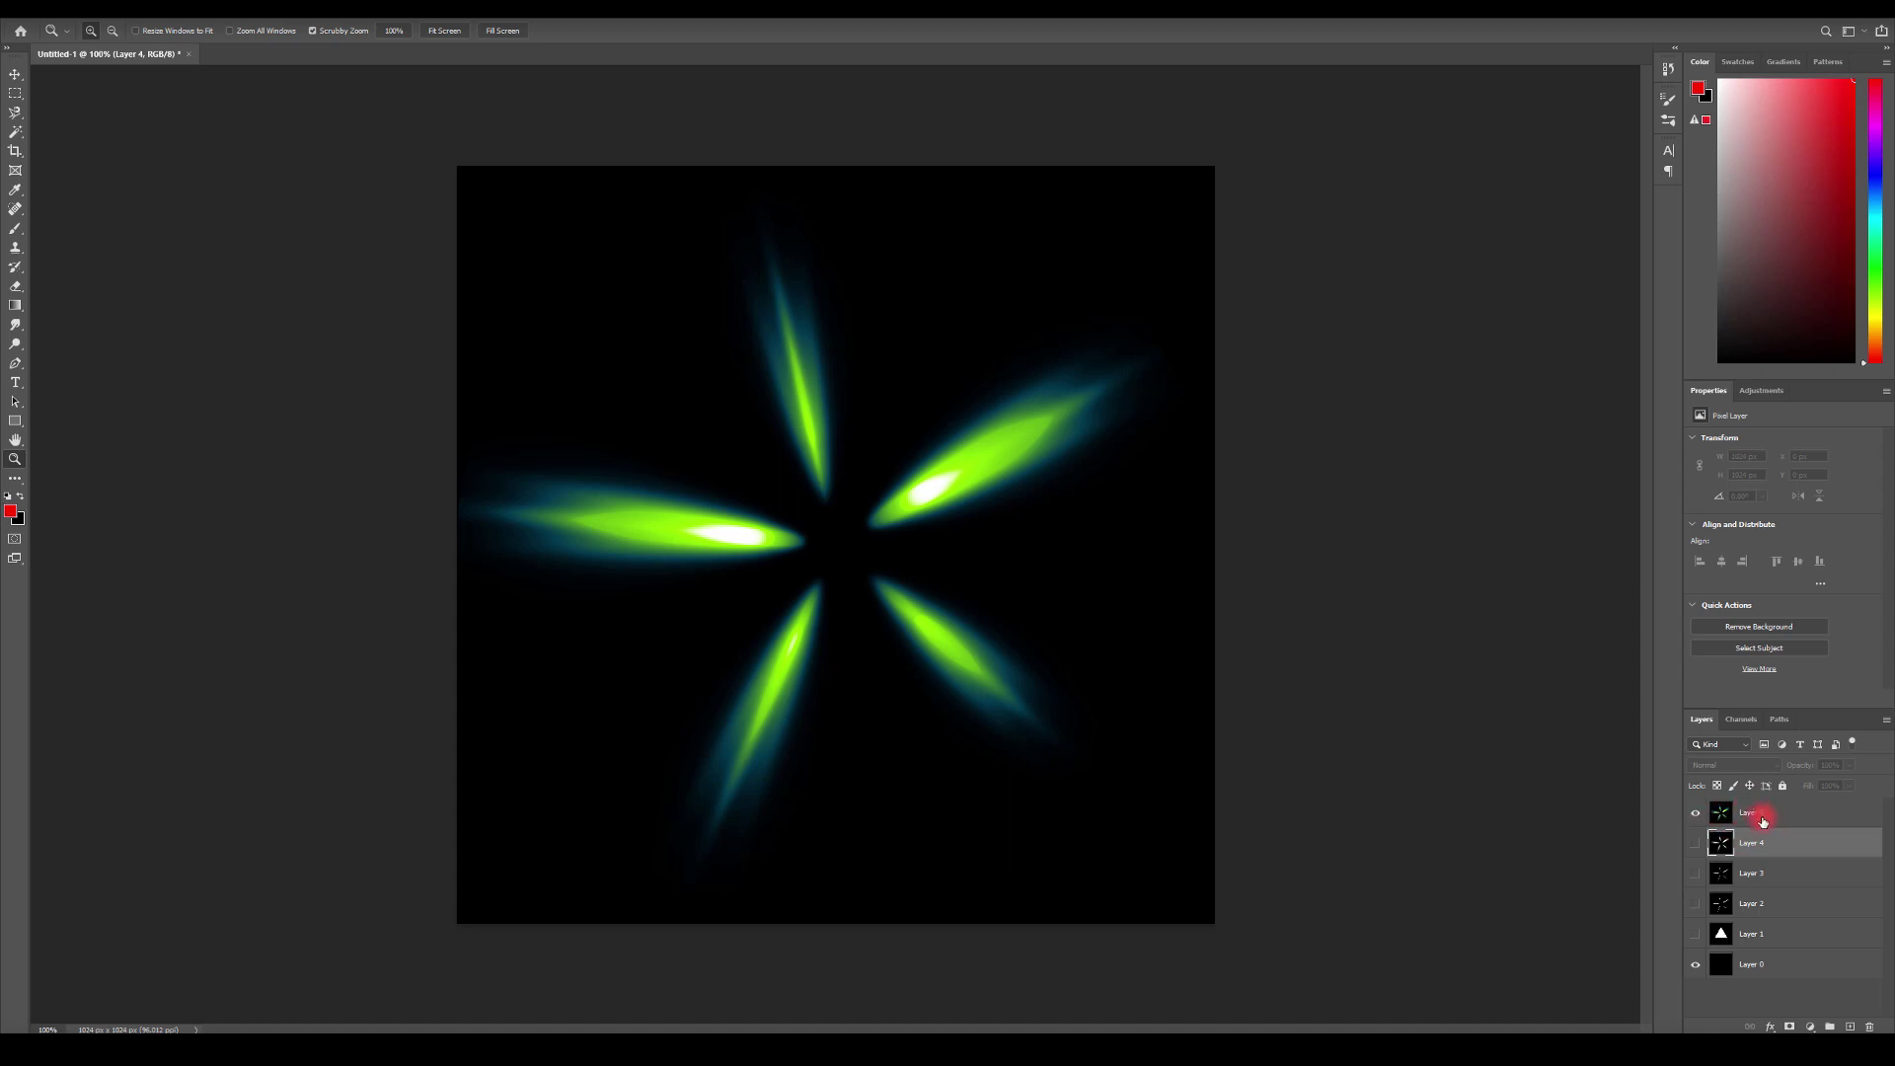
# - Hide Layers 5 and 4 and the Layer 1 triangle so only the black background shows
pyautogui.click(1694, 842)
pyautogui.click(1693, 934)
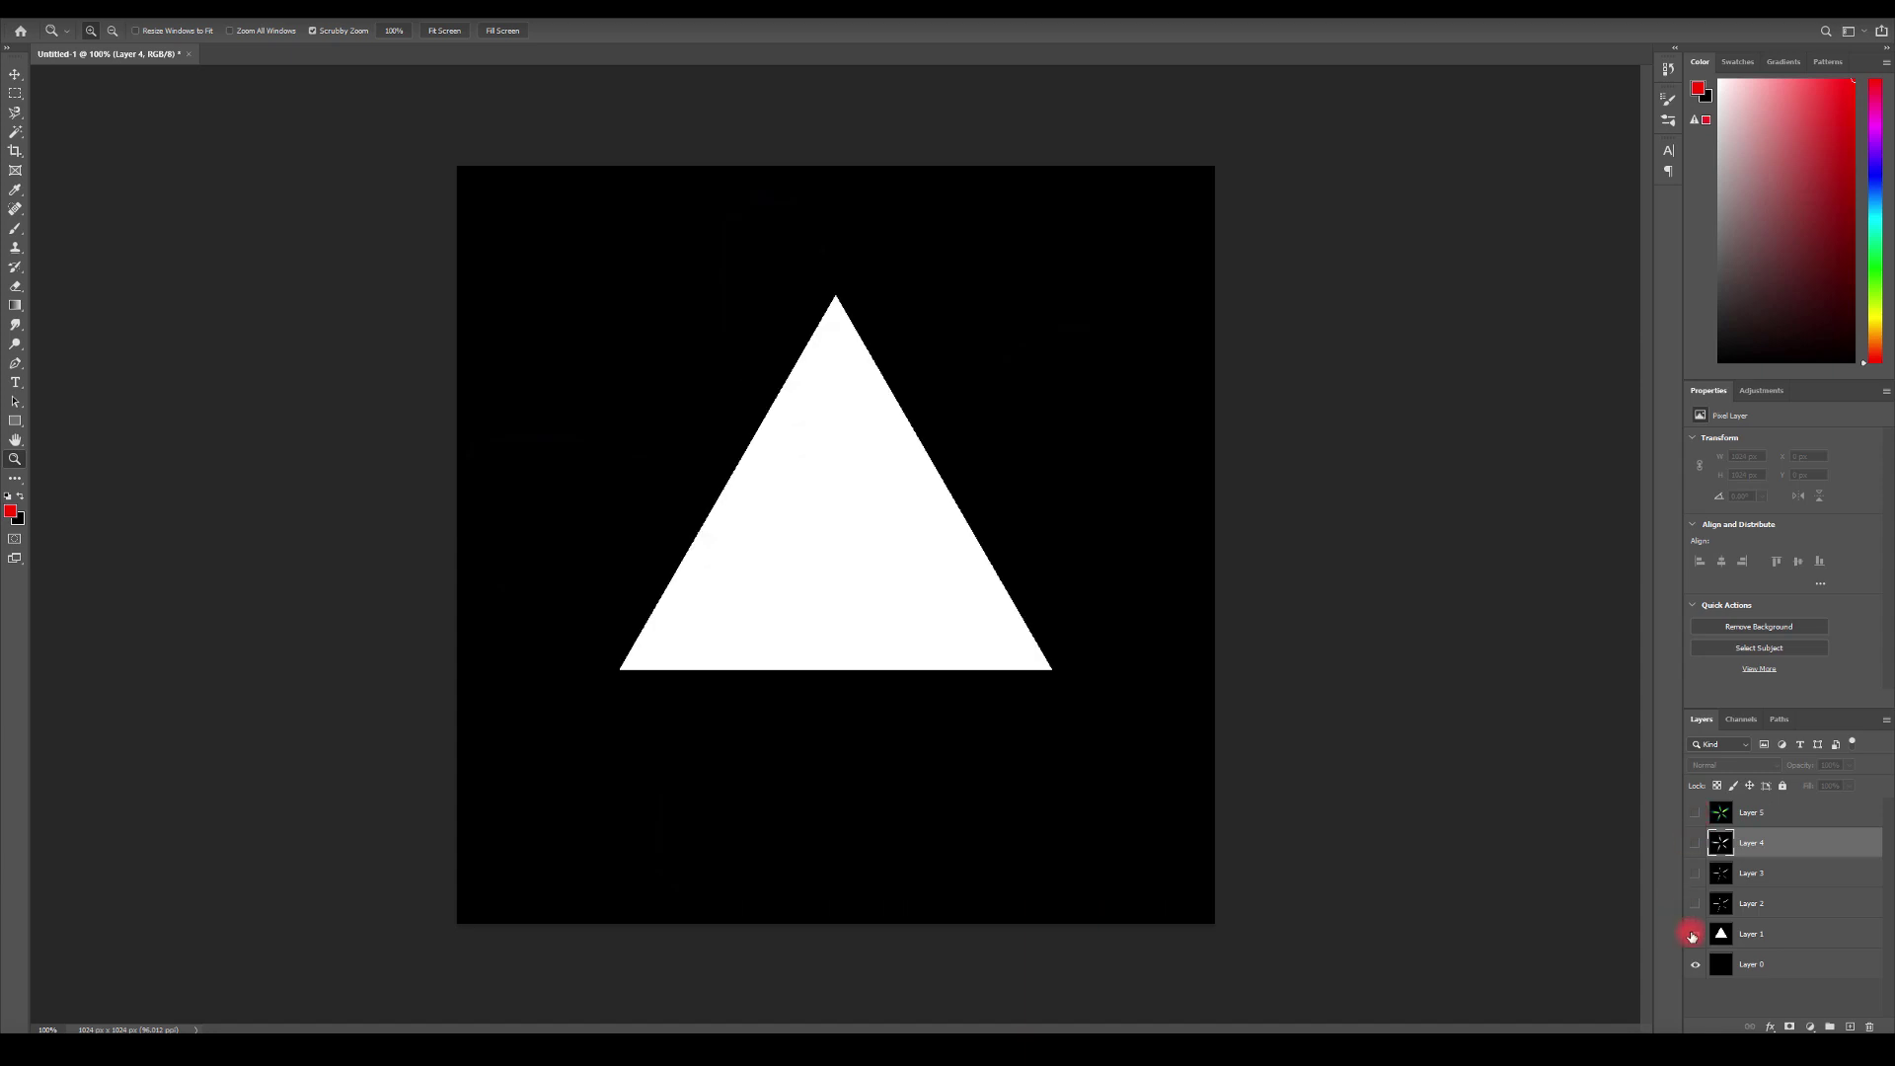
pyautogui.click(1696, 935)
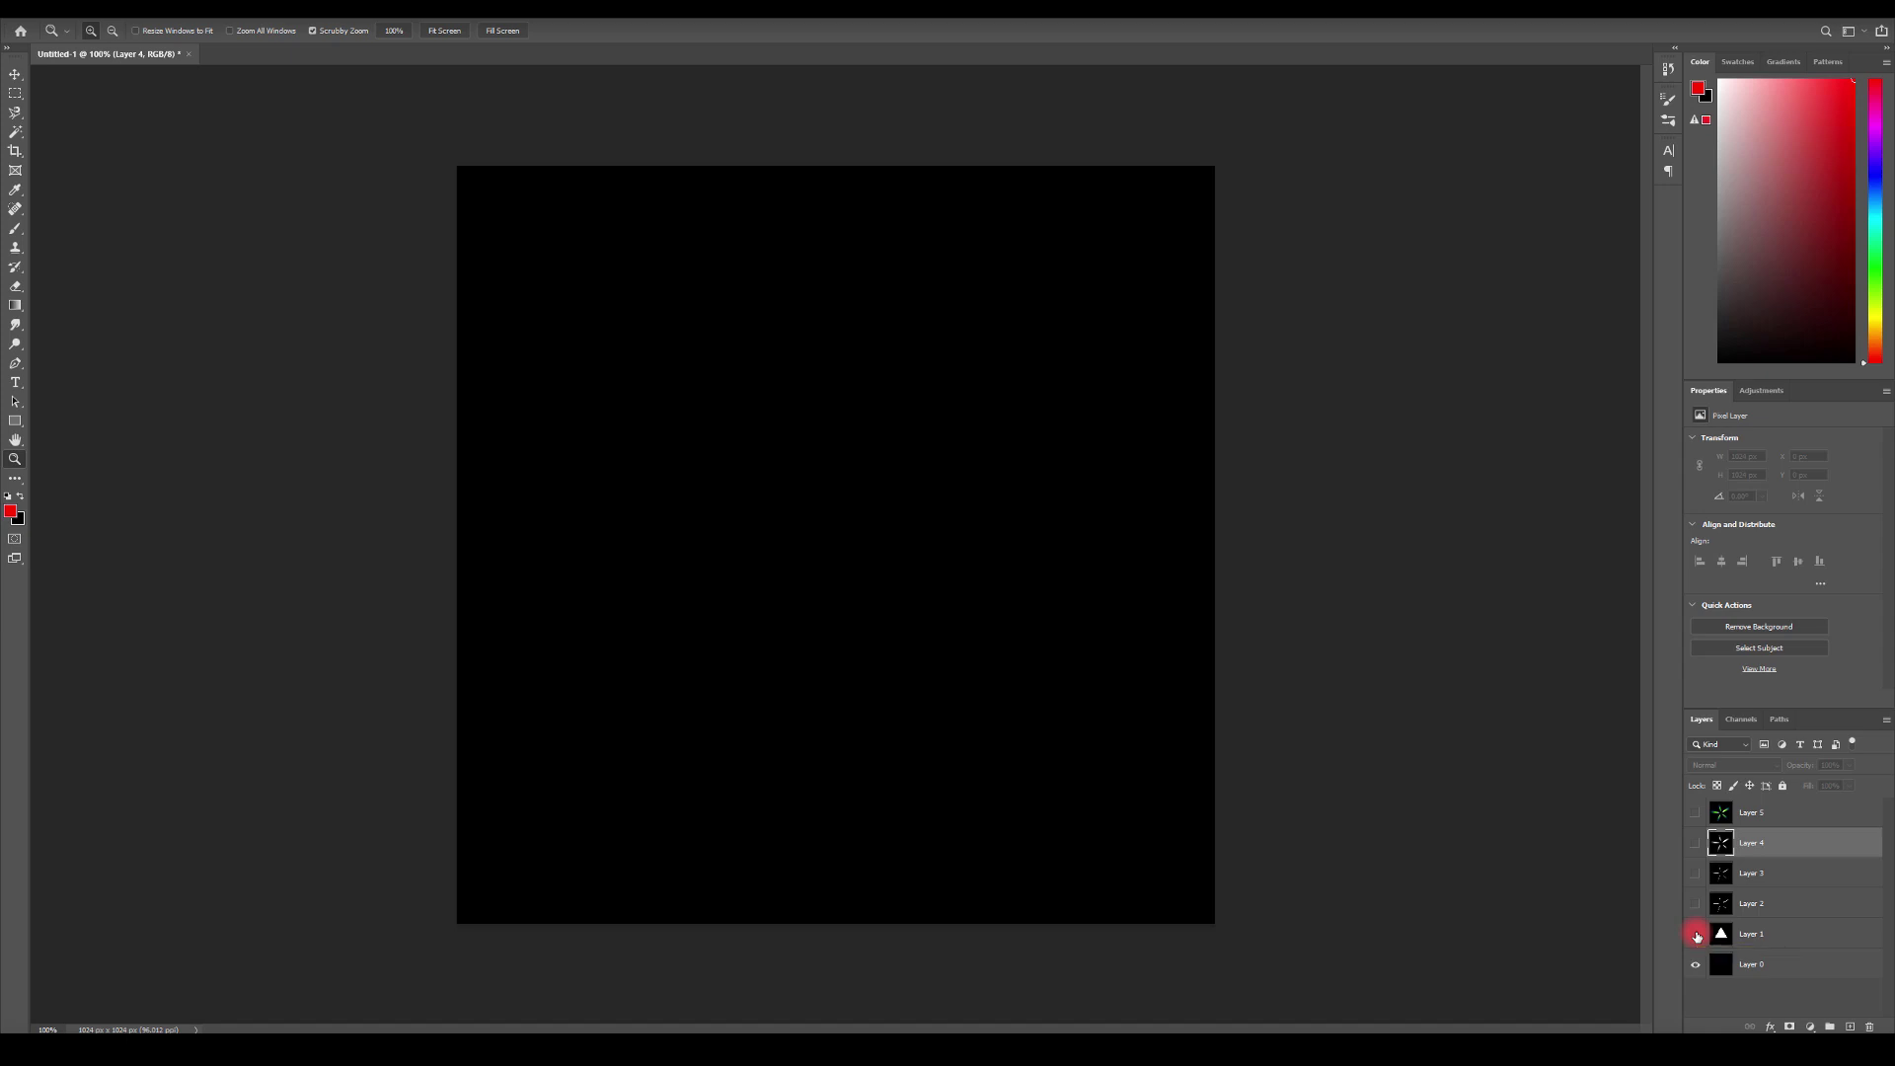
# - Turn Layers 1 through 5 back on one by one, then select Layer 5
pyautogui.click(1696, 934)
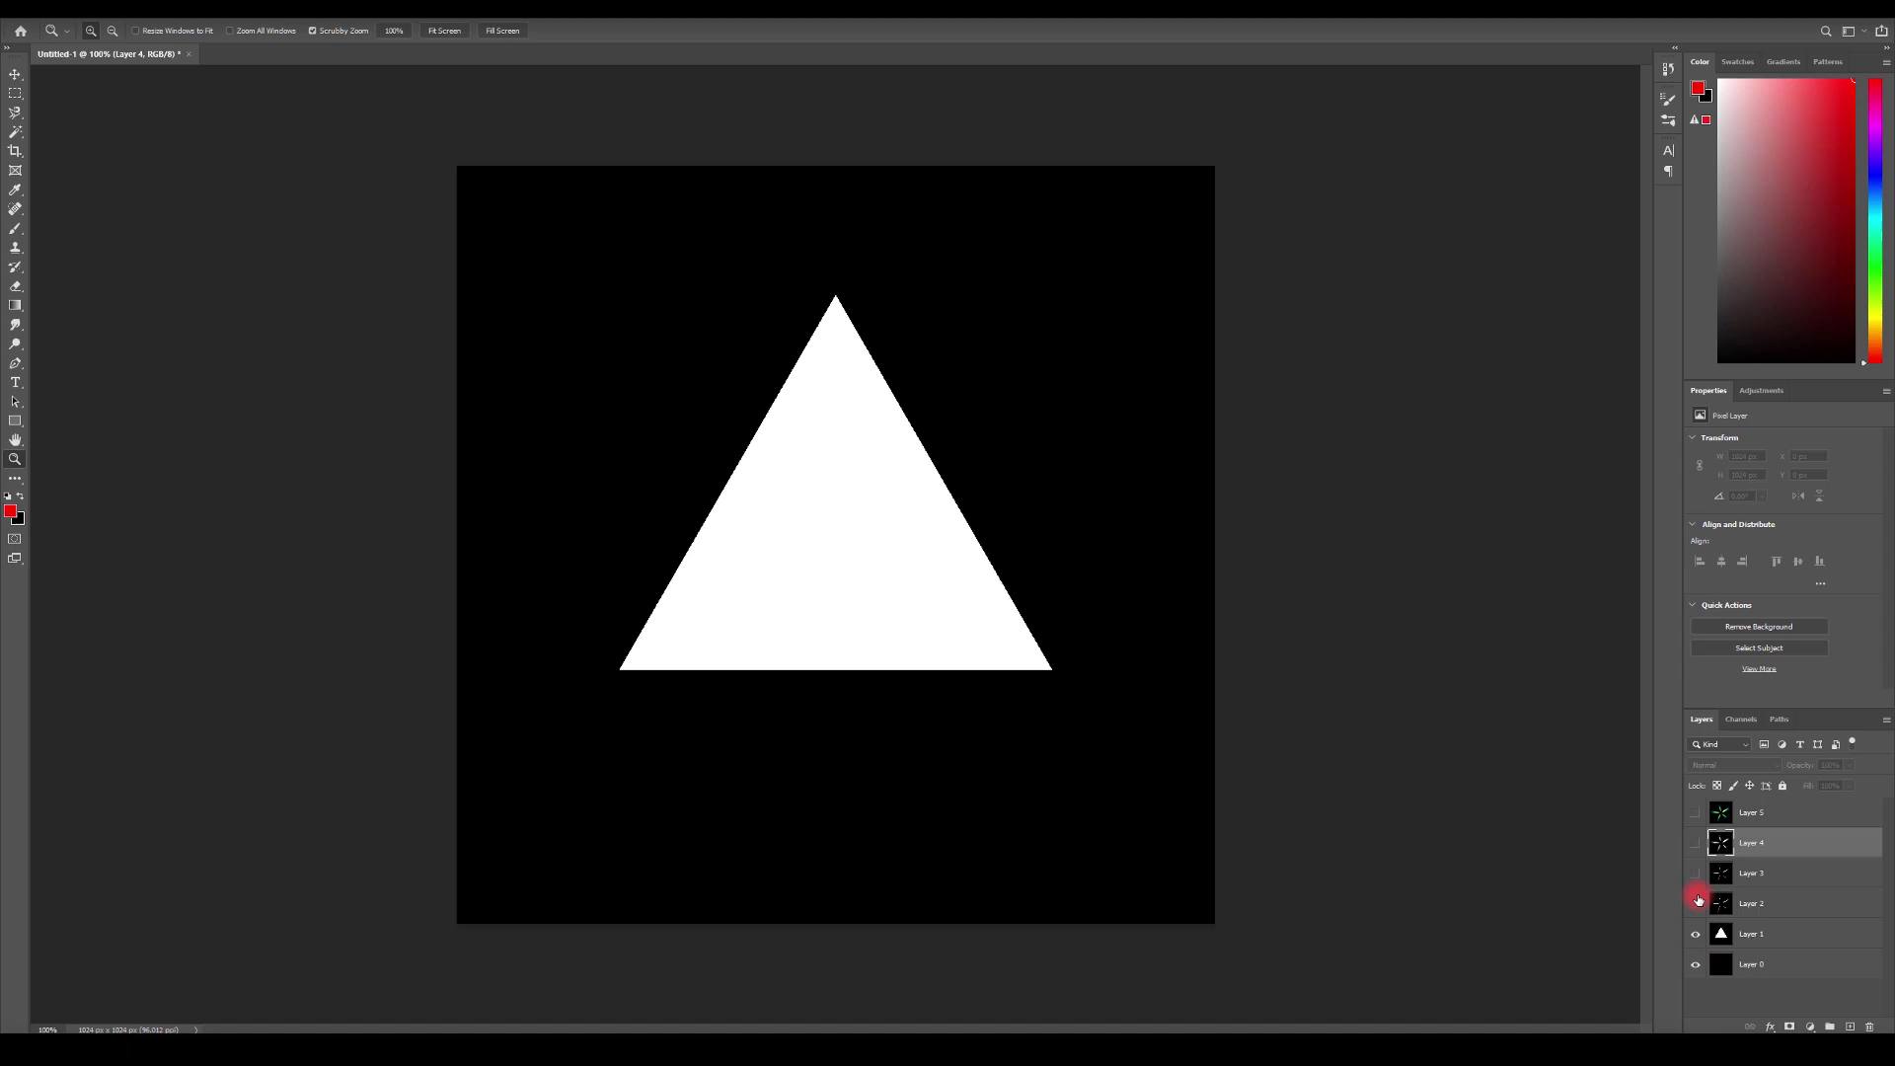
pyautogui.click(1696, 904)
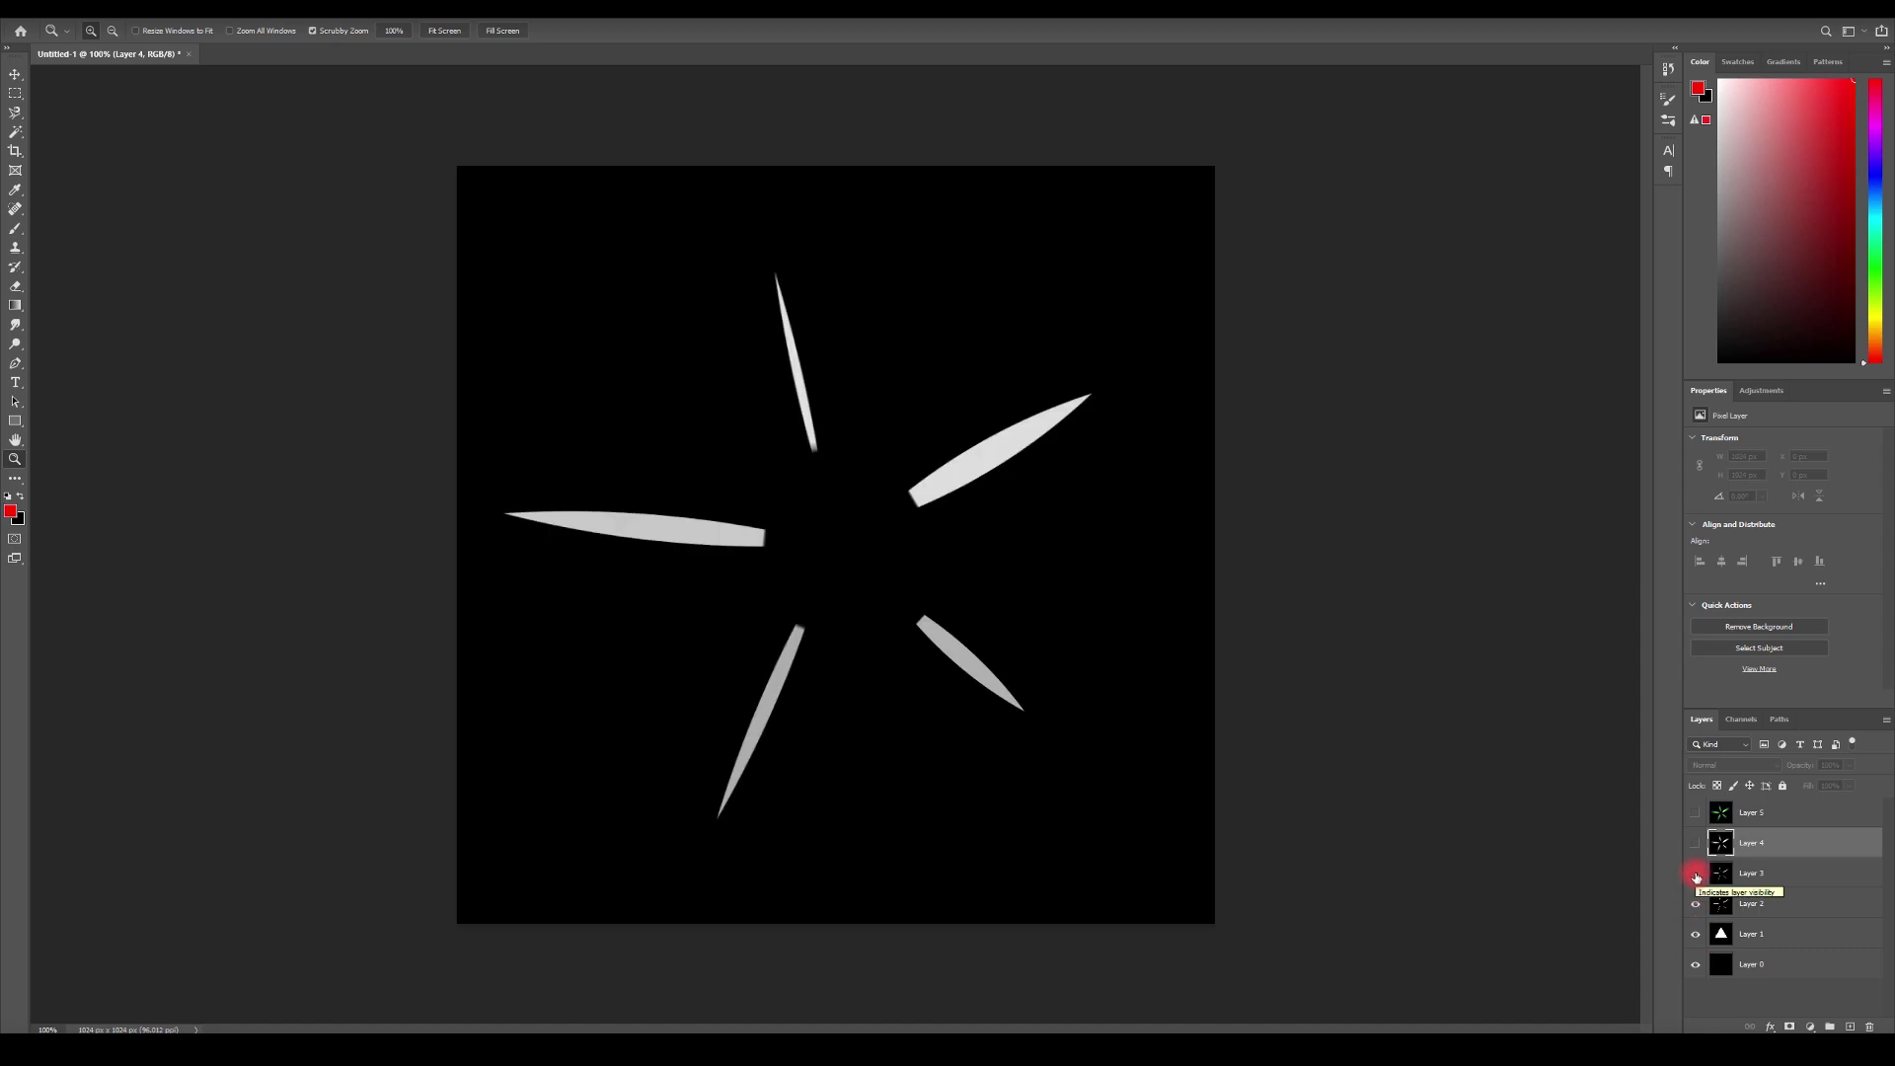
pyautogui.click(1696, 874)
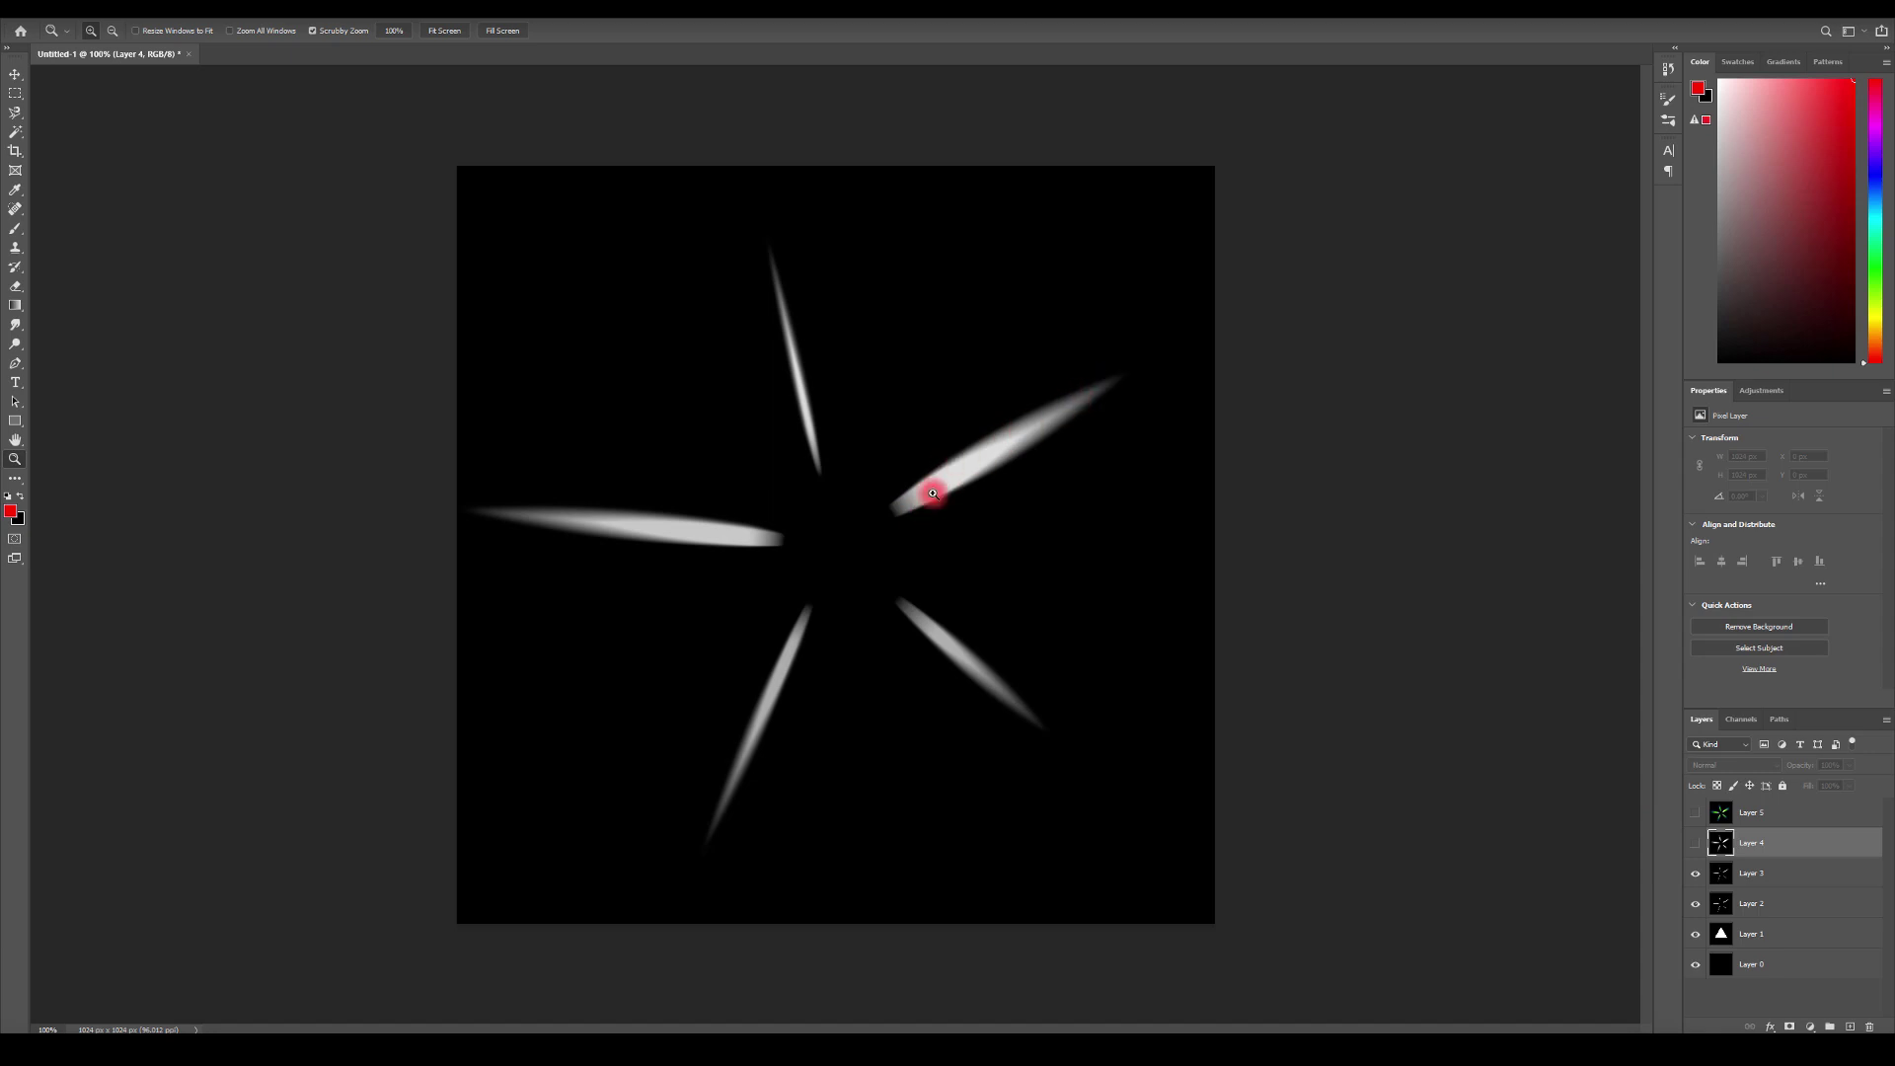
pyautogui.click(1696, 844)
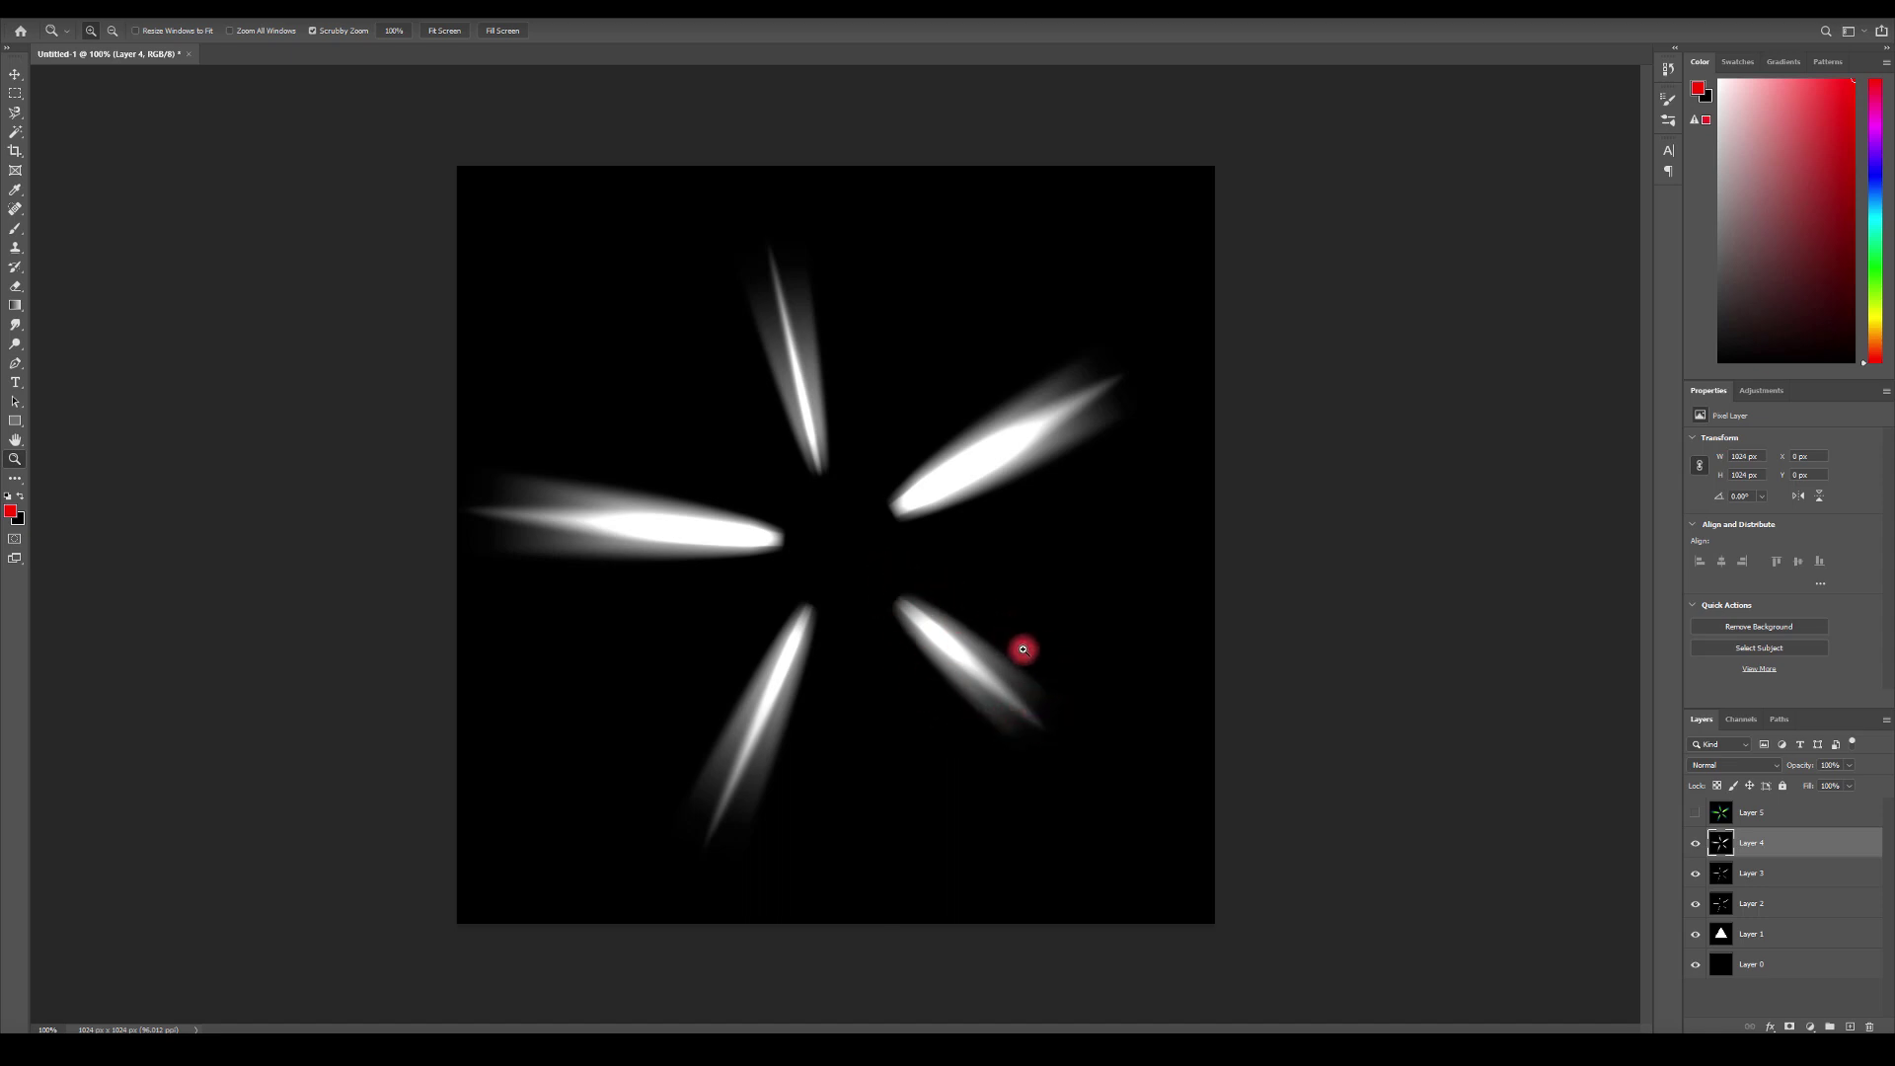
pyautogui.click(1694, 812)
pyautogui.click(1718, 807)
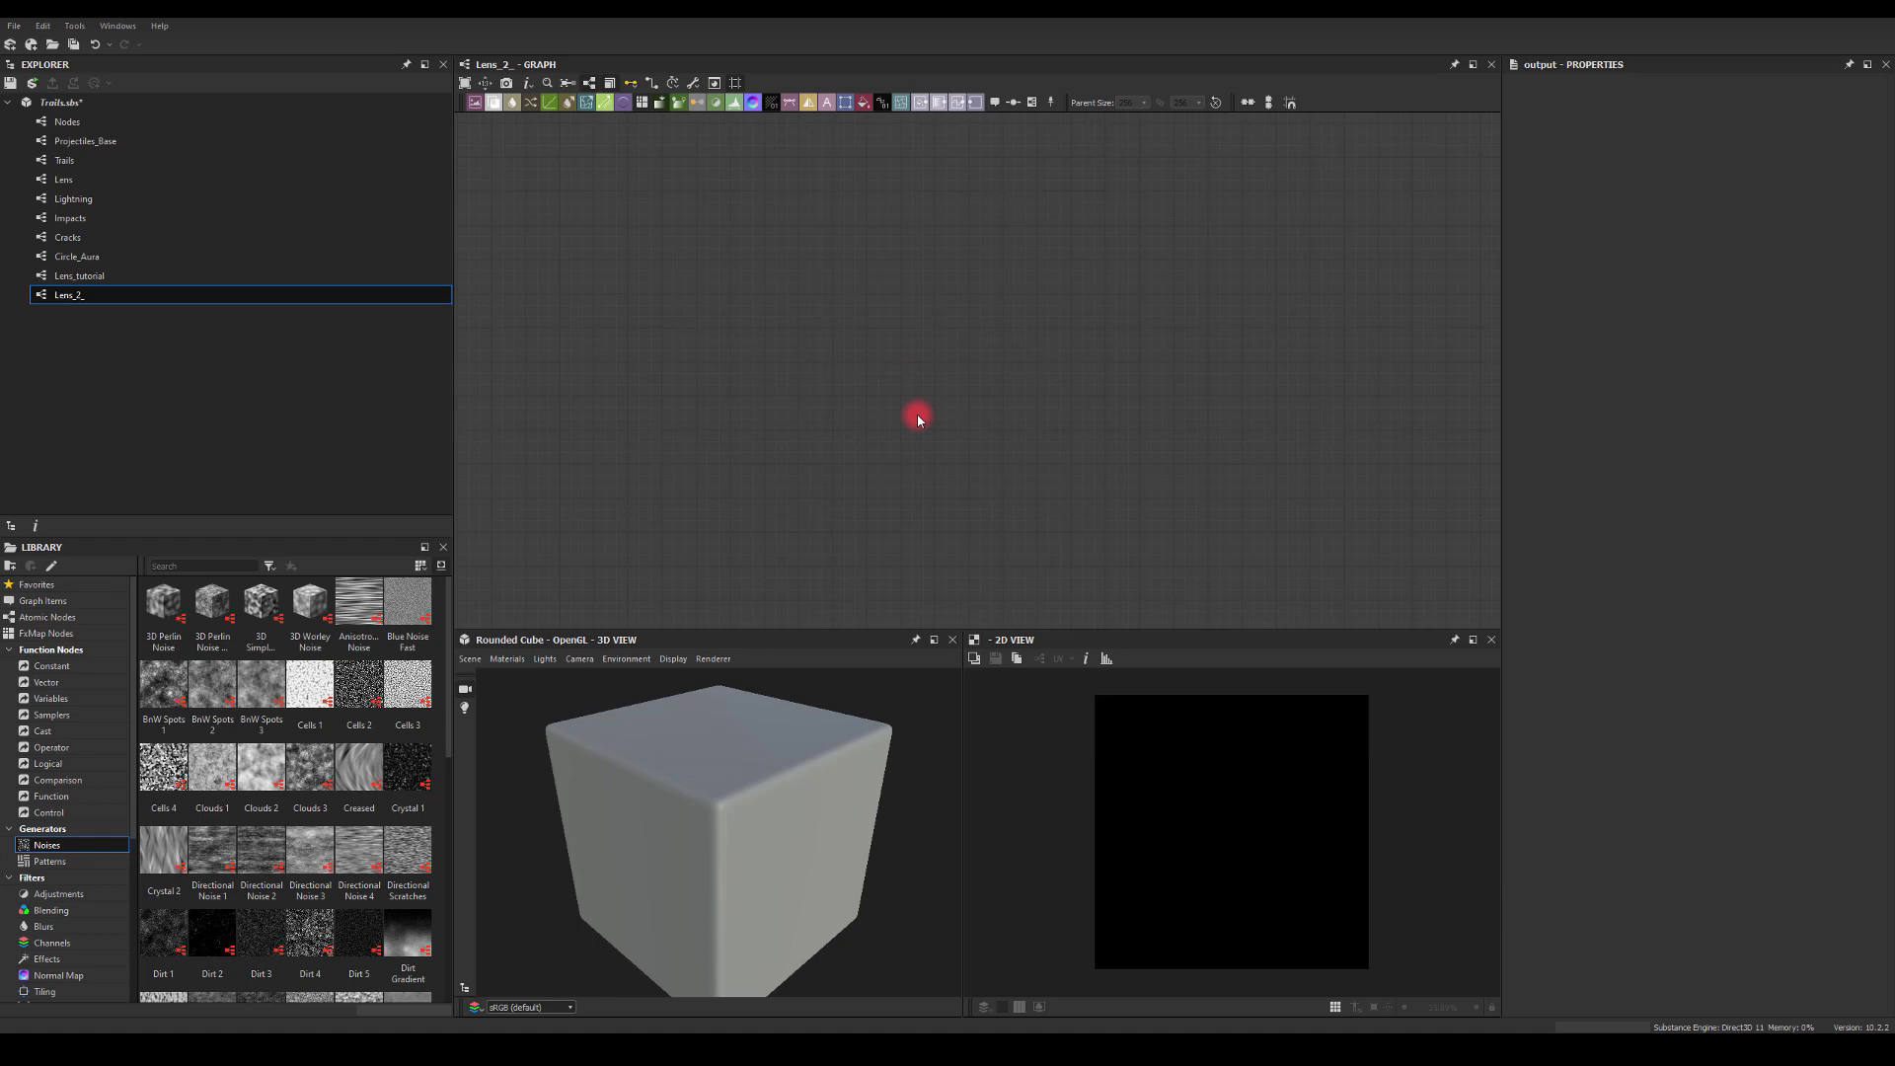
# - Add a Polygon node with 3 sides and 90° rotation for an upright triangle
pyautogui.press('space')
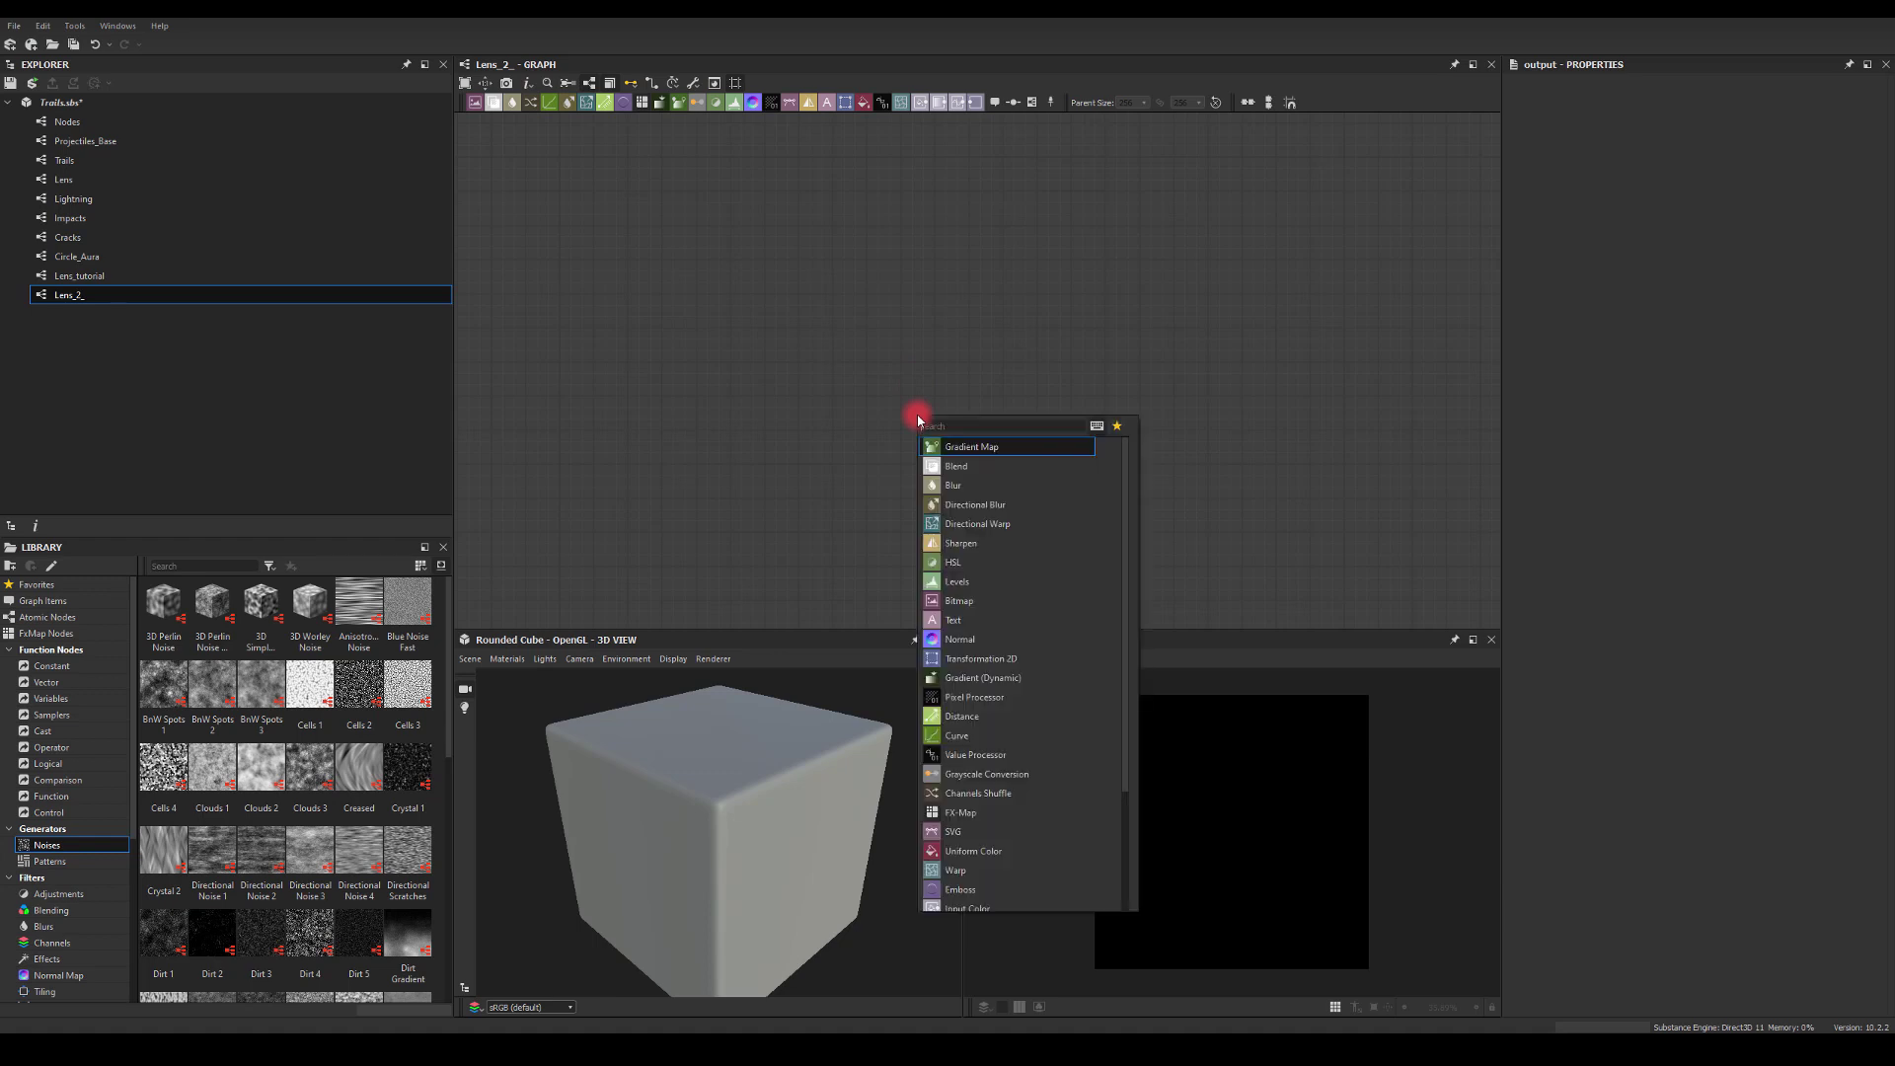
pyautogui.write('pol')
pyautogui.click(951, 483)
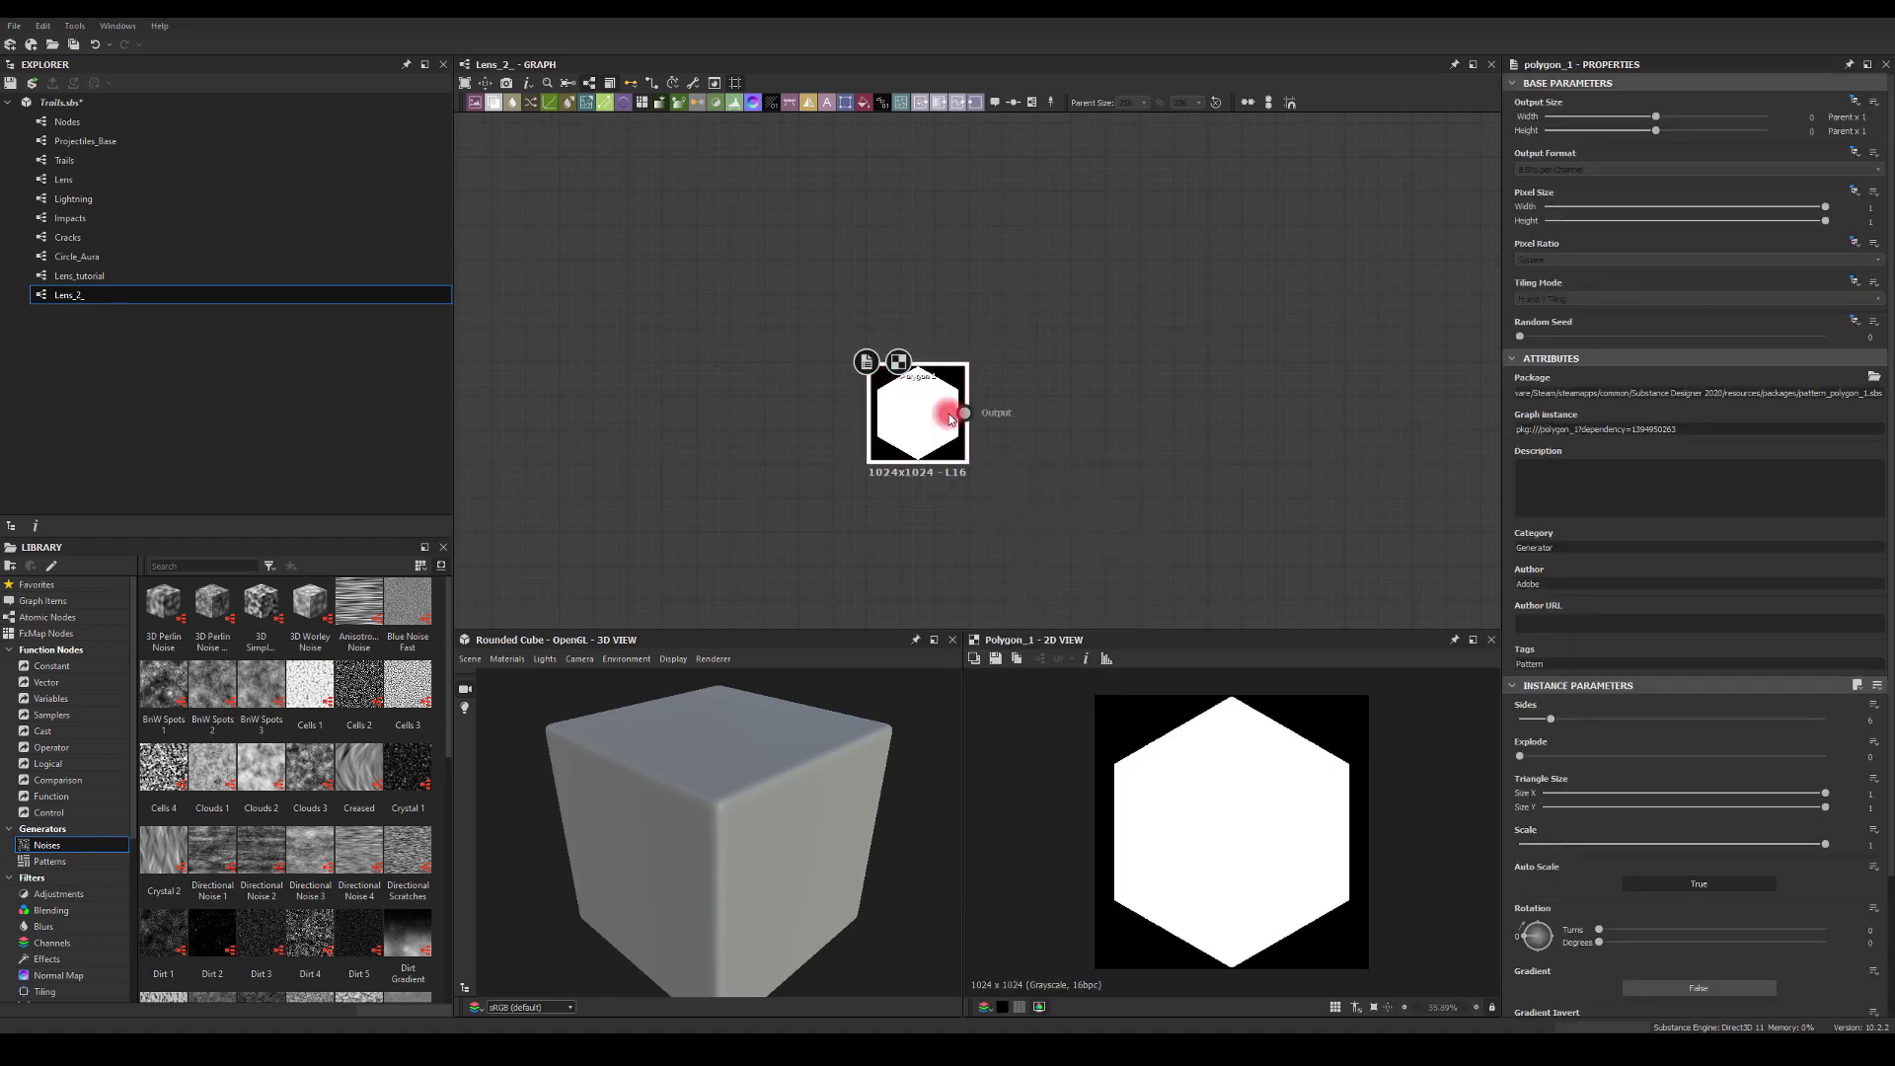
pyautogui.moveTo(1551, 719); pyautogui.dragTo(1477, 711)
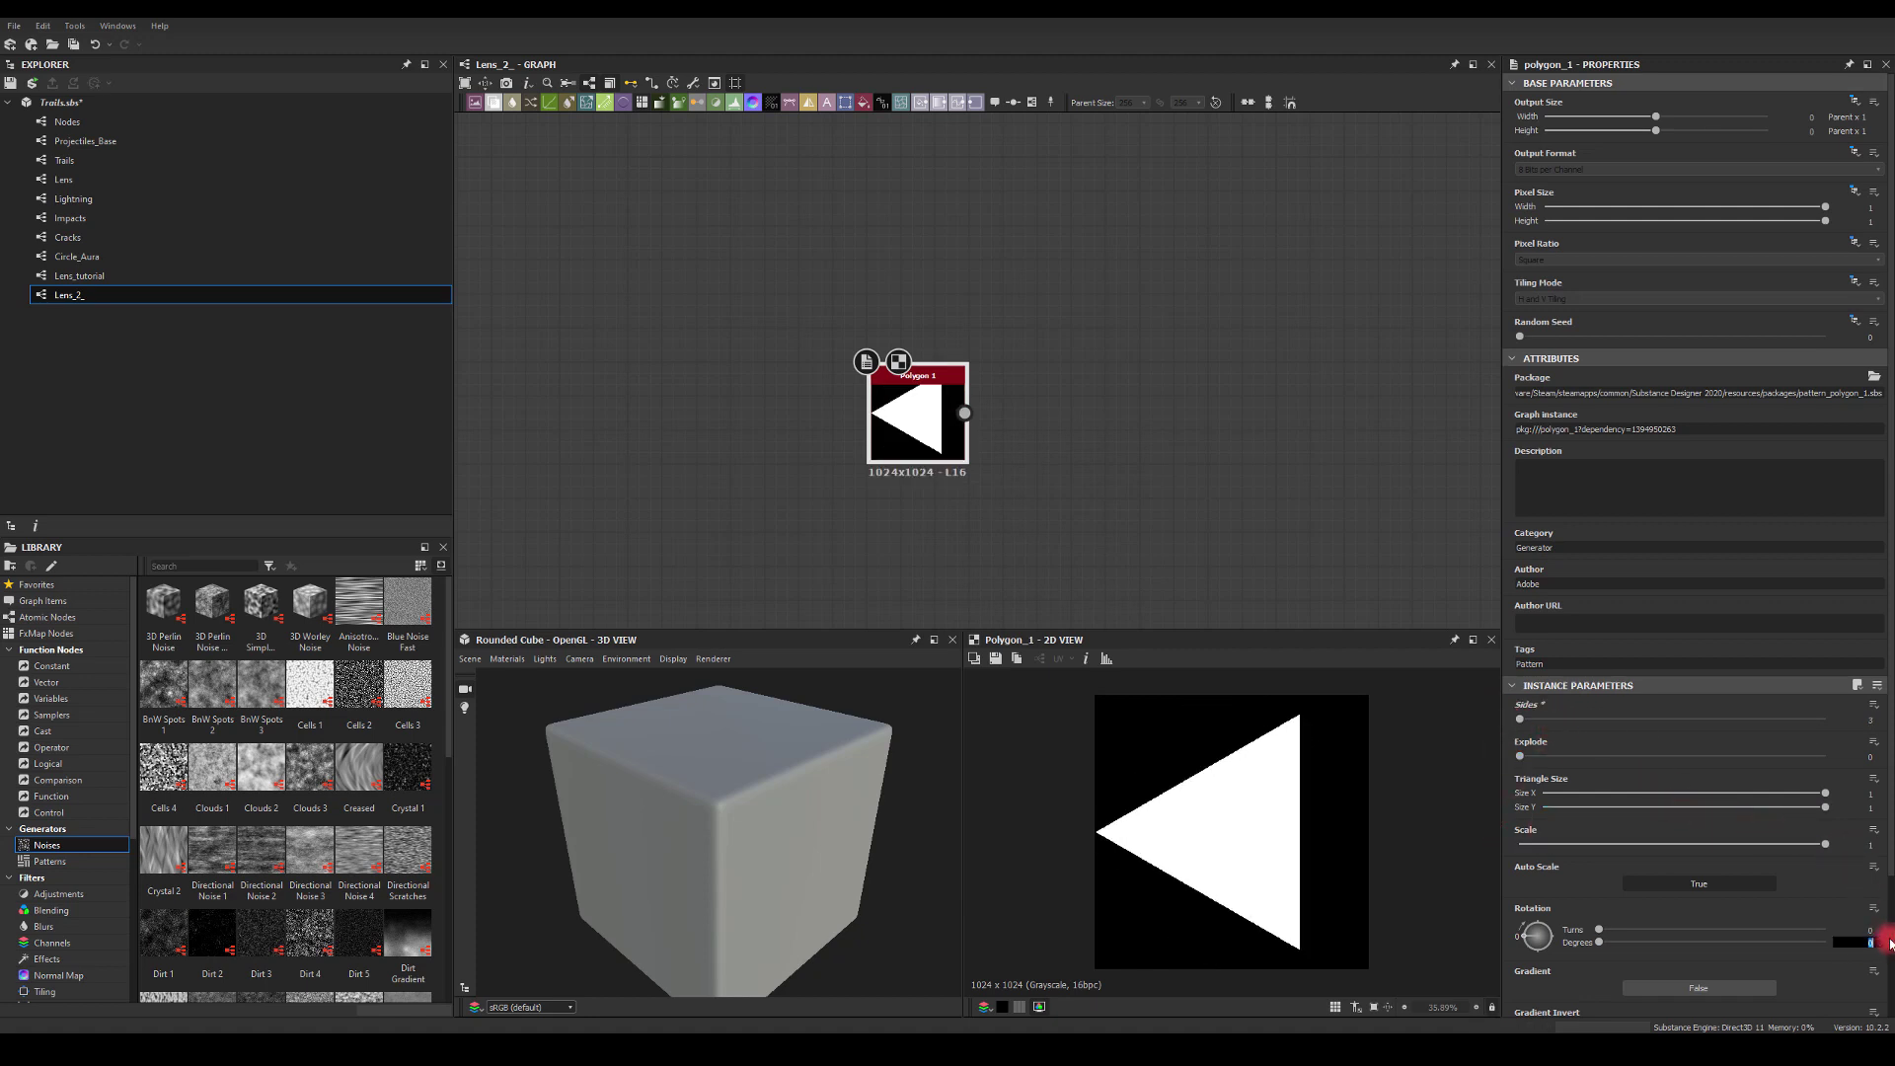
pyautogui.write('90')
pyautogui.click(1387, 613)
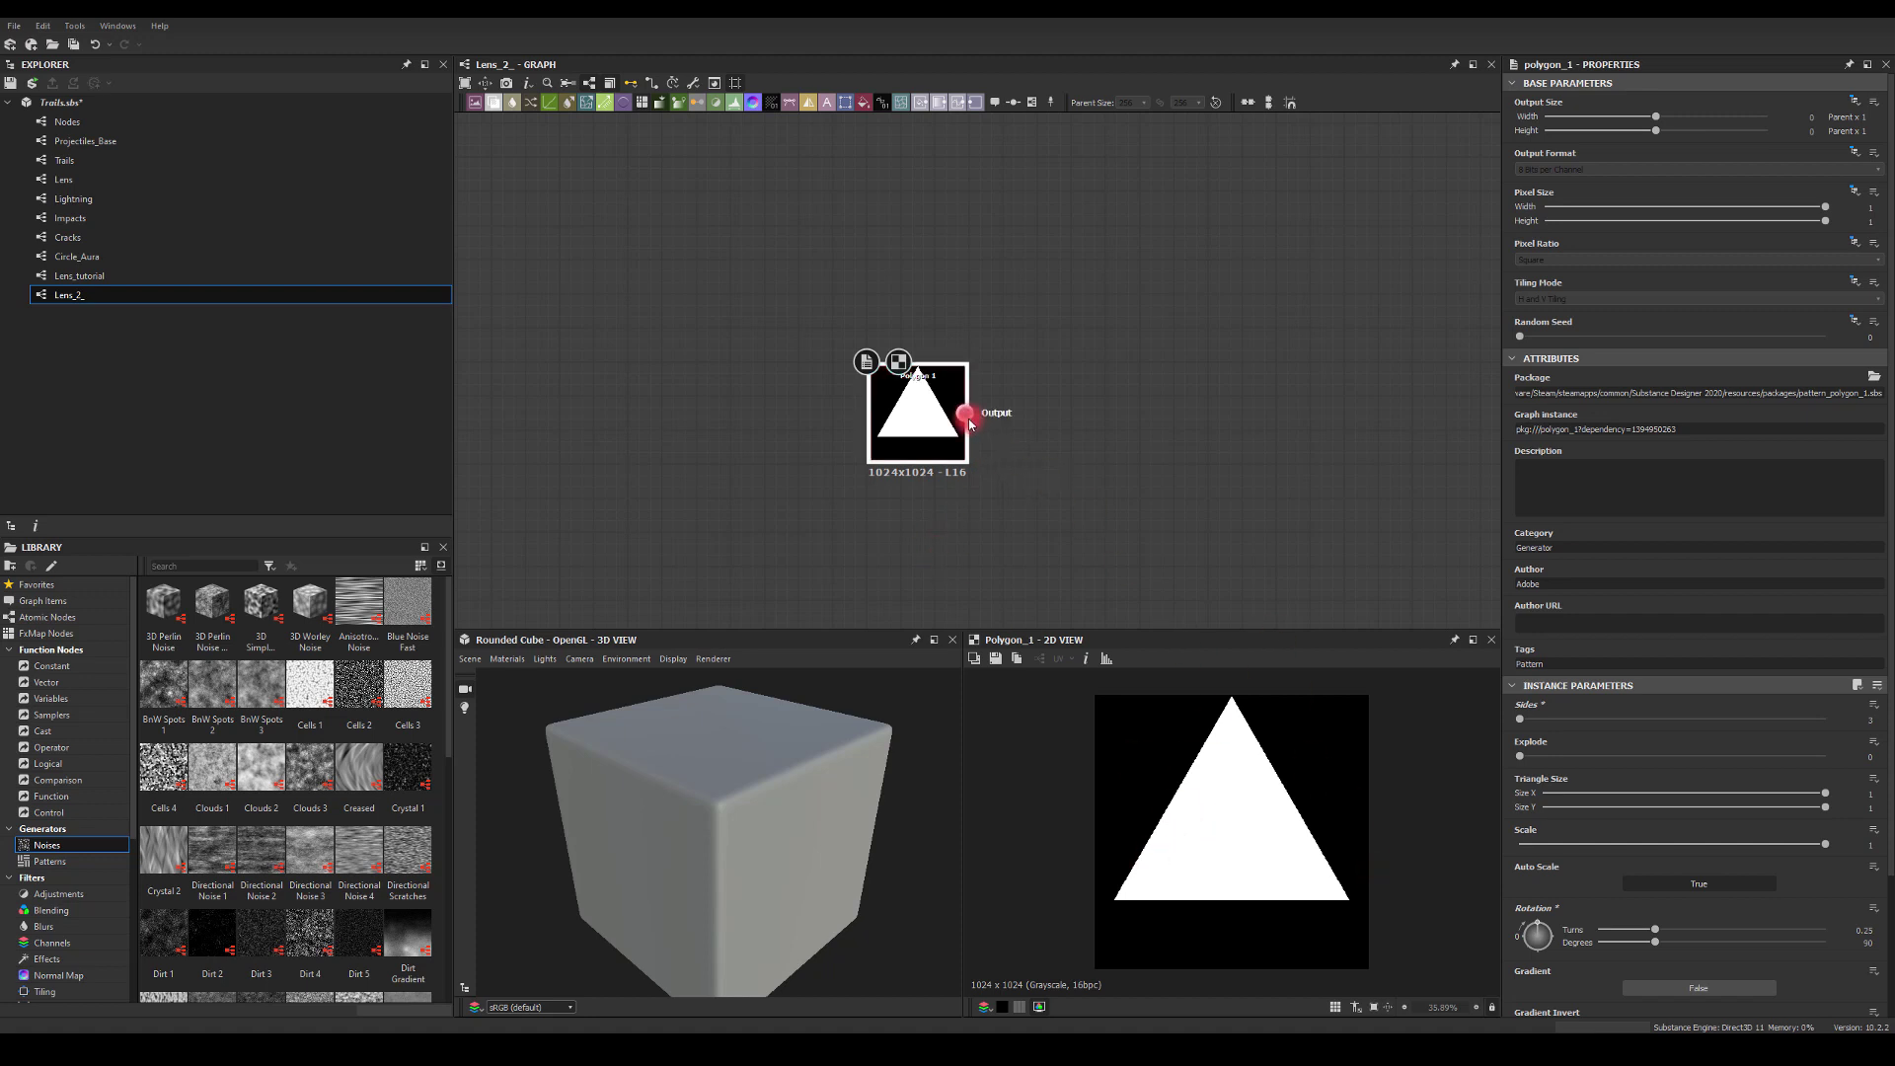
pyautogui.moveTo(969, 423); pyautogui.dragTo(1123, 399)
# - Add a Trapezoid Transform Grayscale with Top Stretch 0.76 and Bottom Stretch 0.49
pyautogui.write('tr')
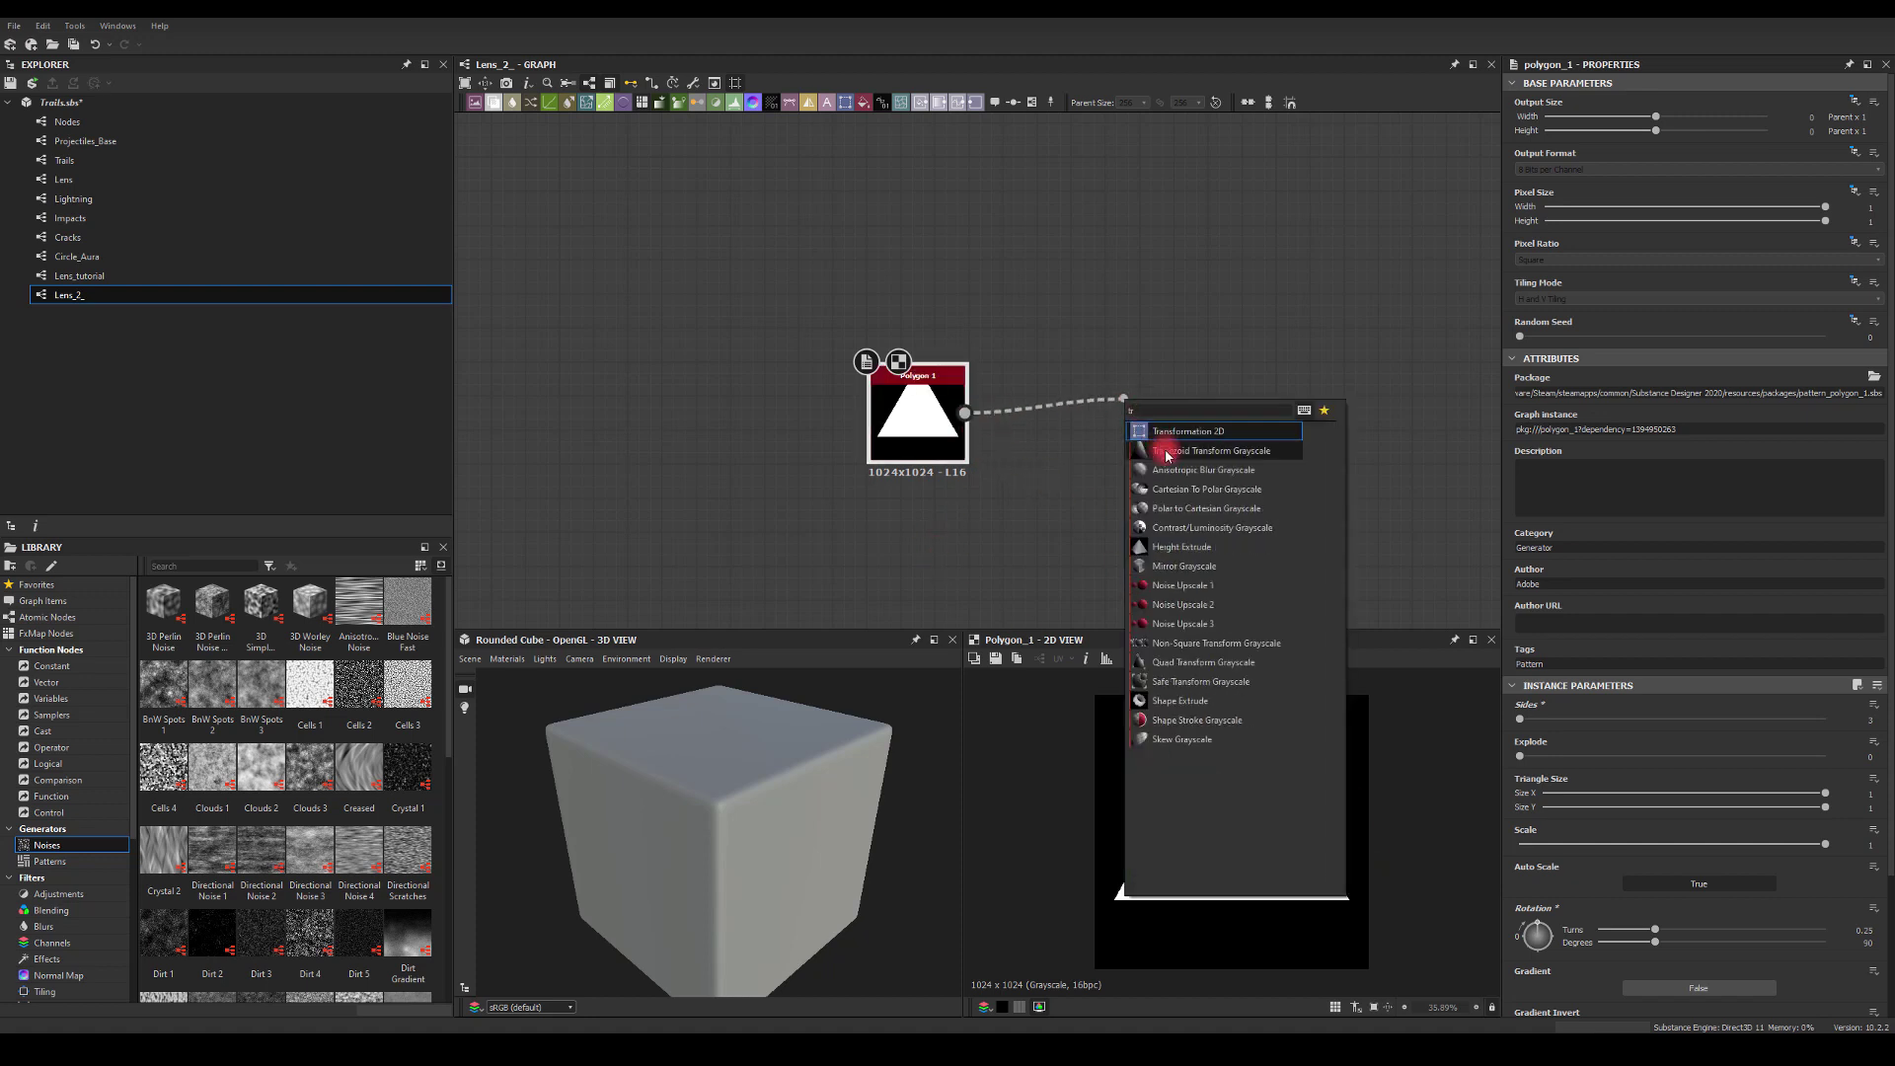
pyautogui.click(1168, 452)
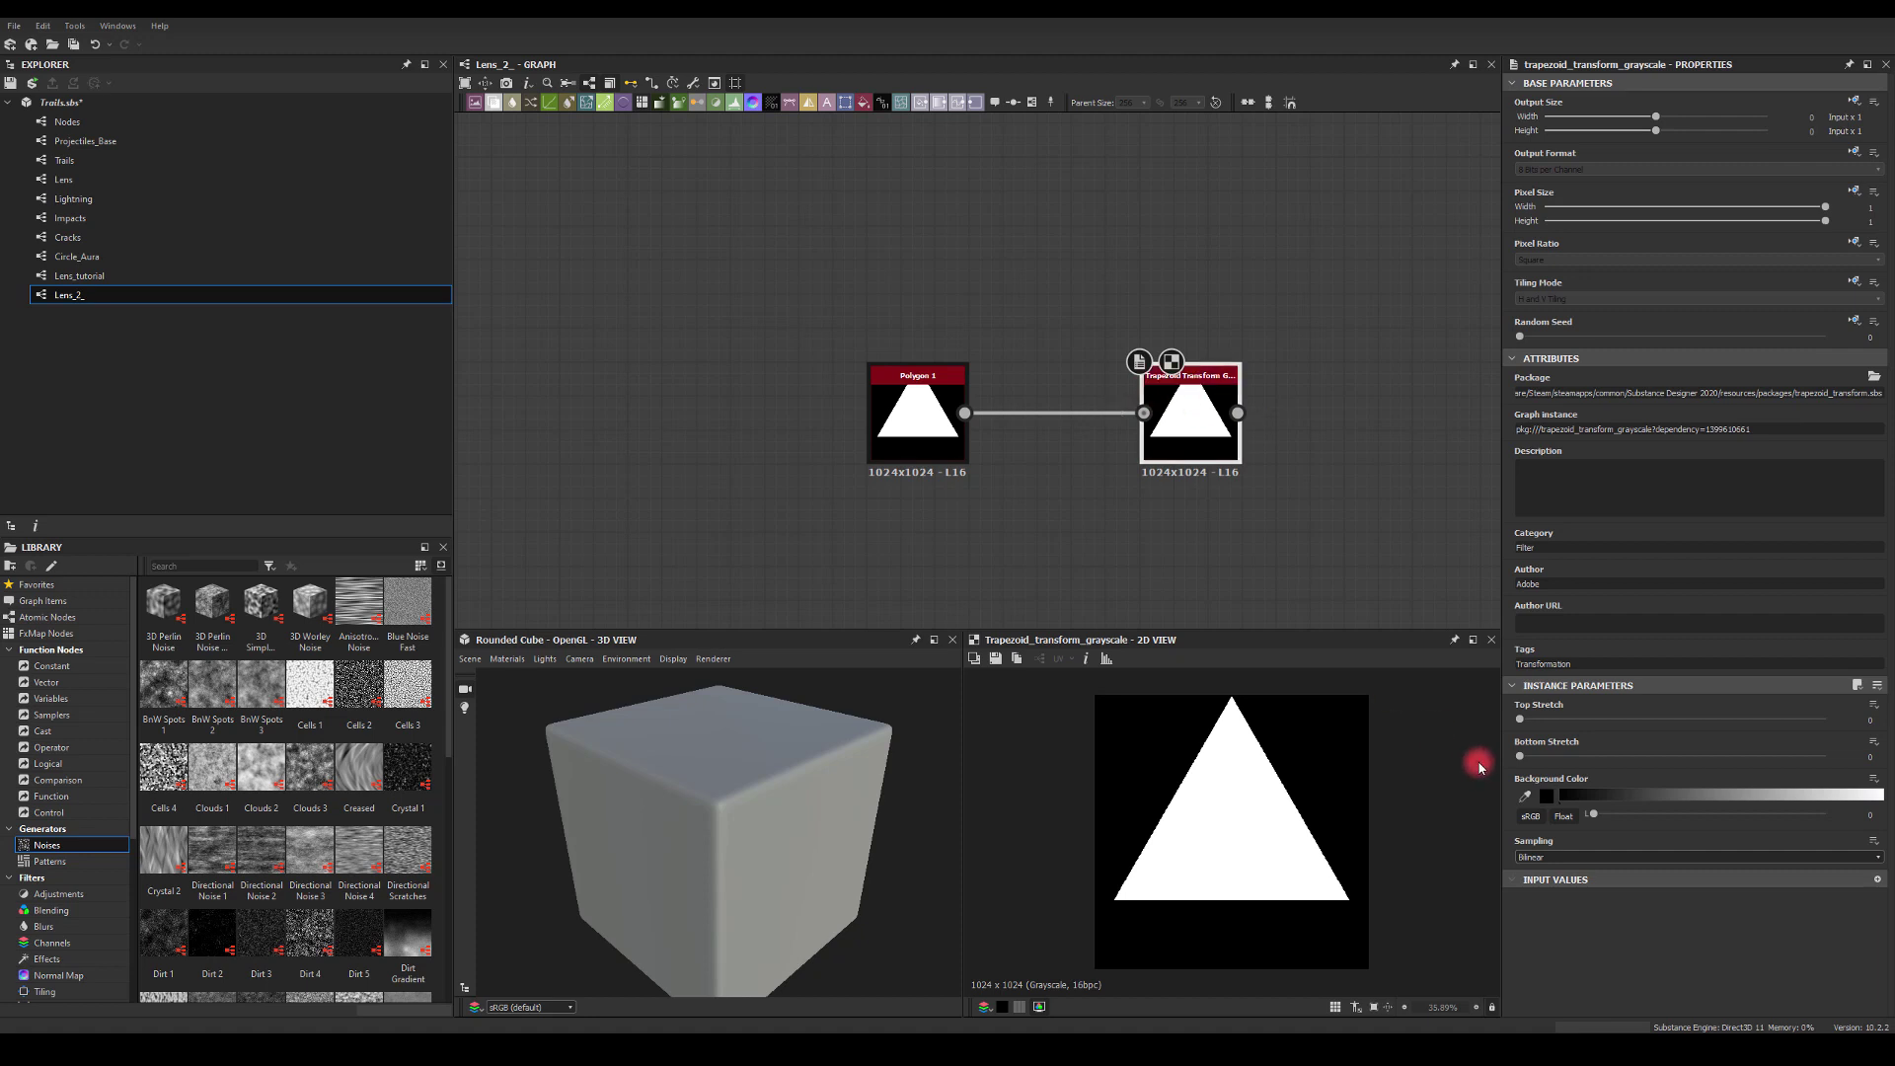
pyautogui.moveTo(1523, 723); pyautogui.dragTo(1751, 721)
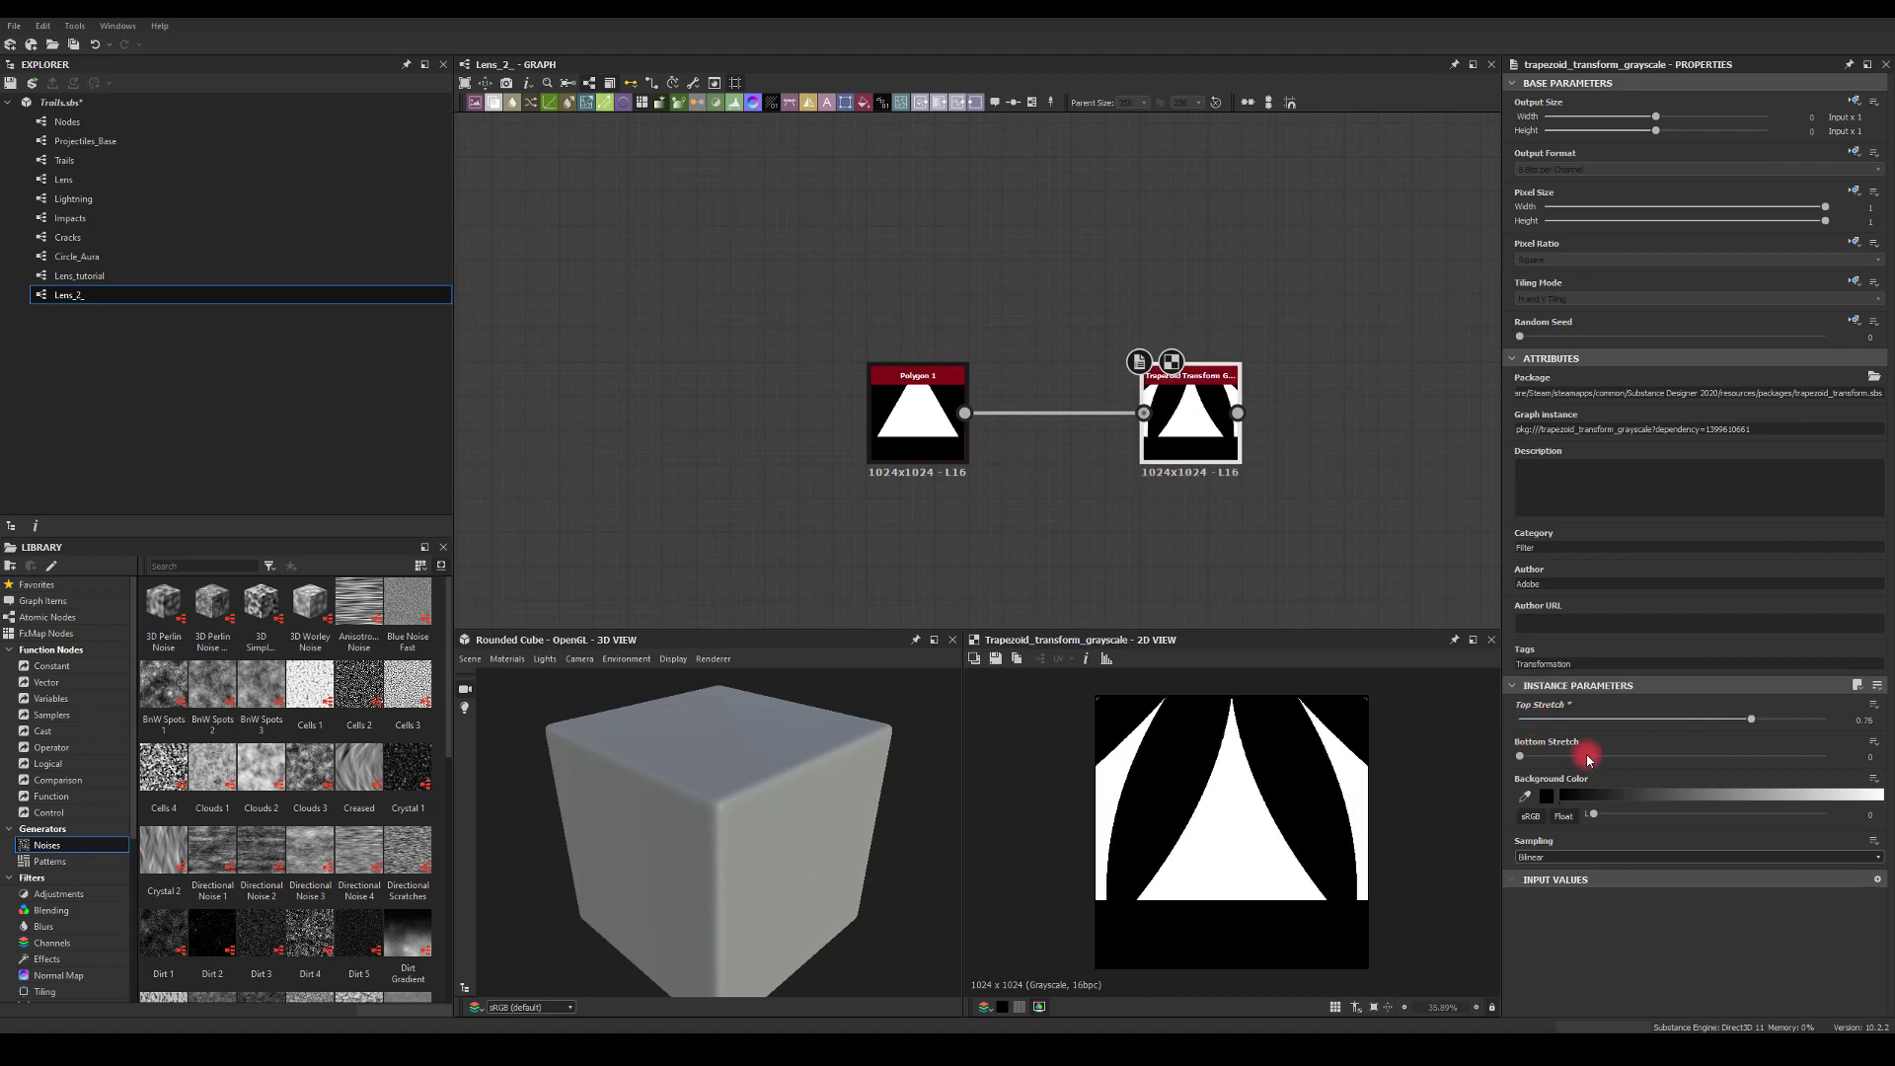
pyautogui.moveTo(1531, 758); pyautogui.dragTo(1791, 758)
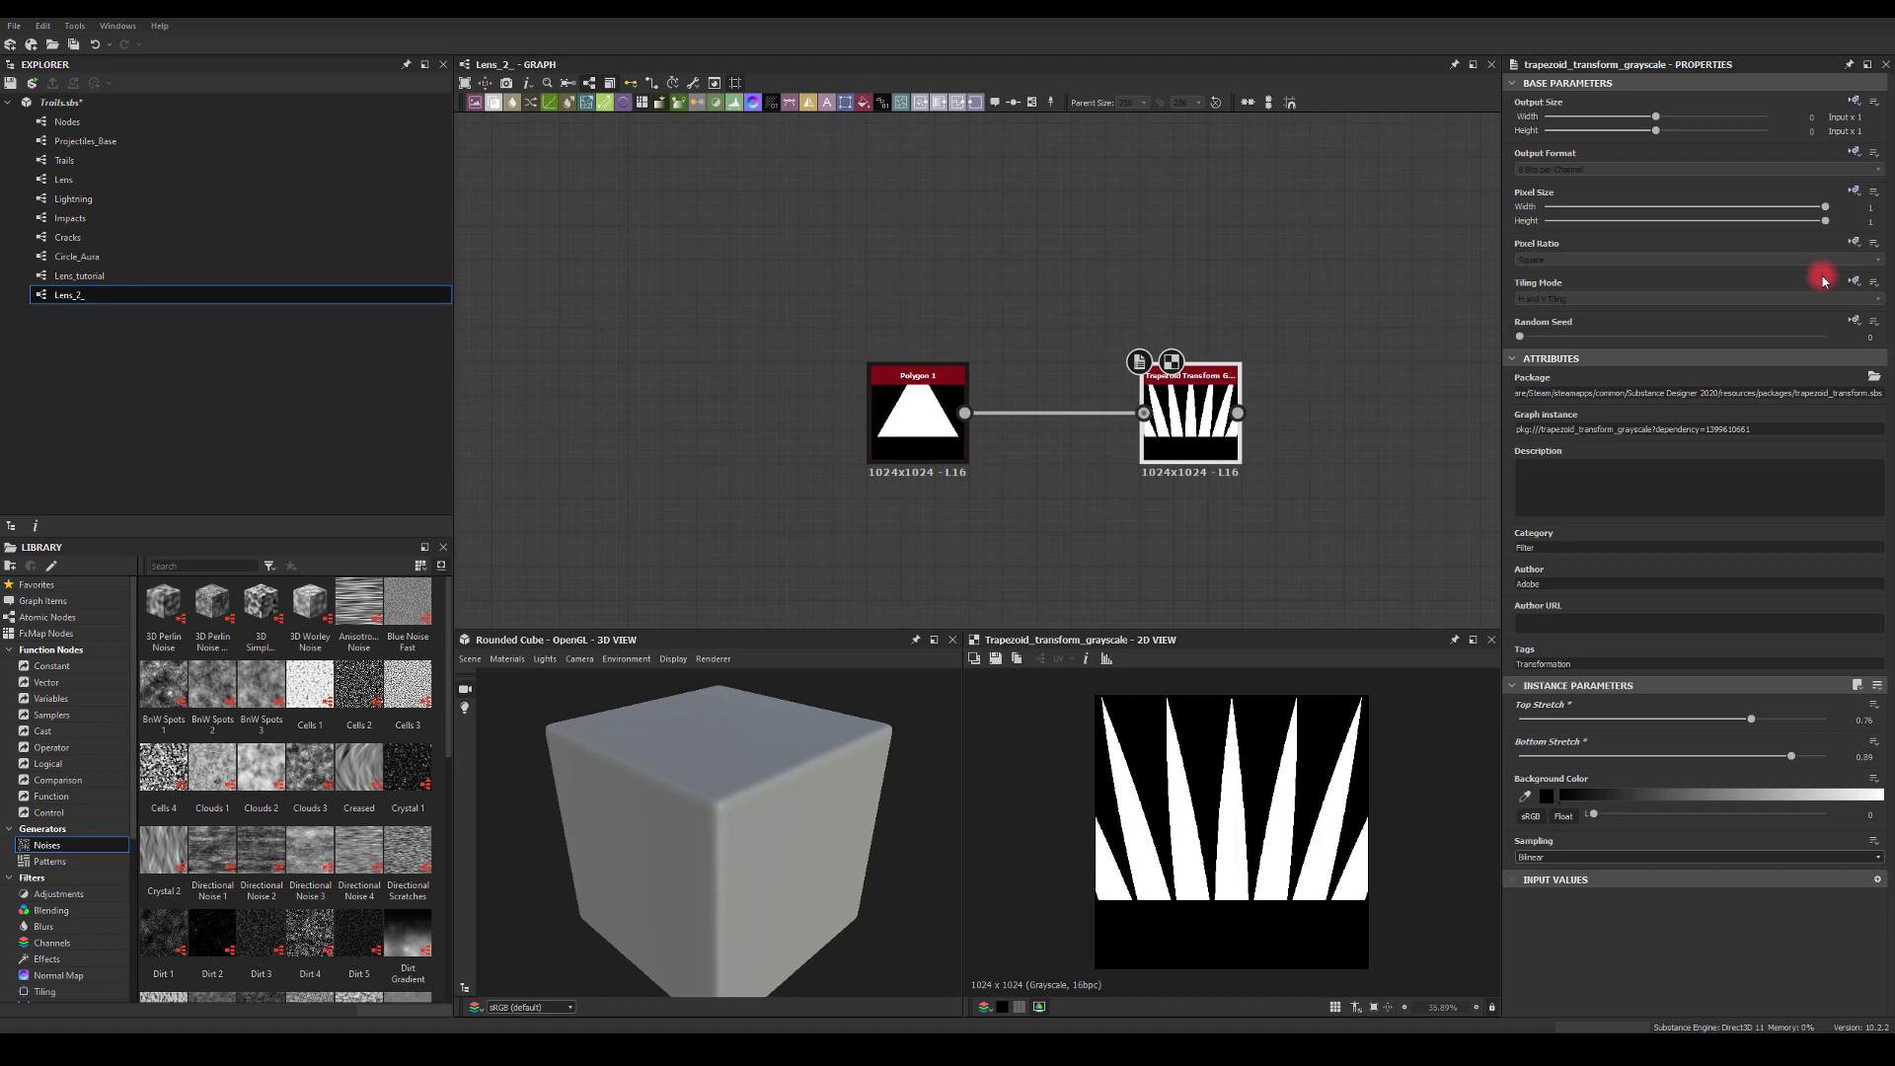
# - Set the trapezoid's Tiling Mode to Absolute with No Tiling
pyautogui.click(1854, 281)
pyautogui.click(1821, 339)
pyautogui.click(1577, 298)
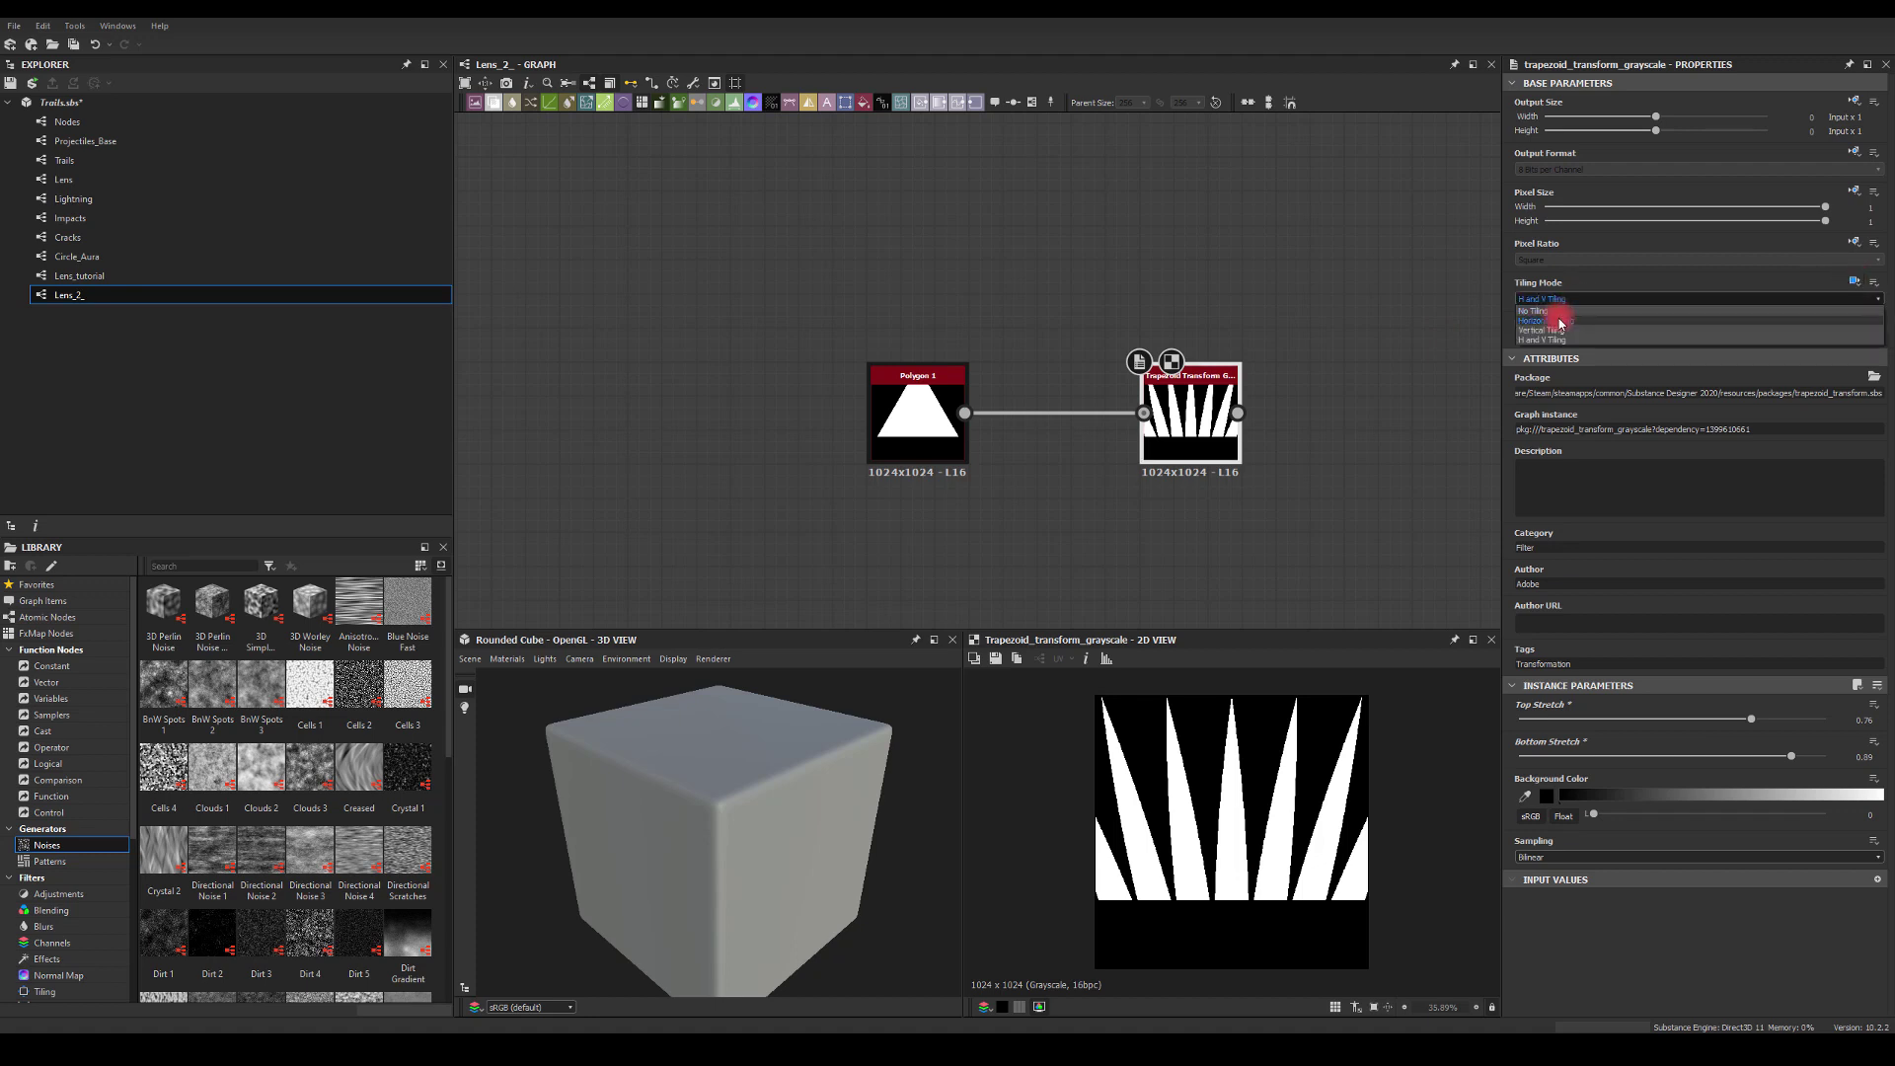
pyautogui.click(1549, 309)
pyautogui.moveTo(1179, 420); pyautogui.dragTo(1358, 389)
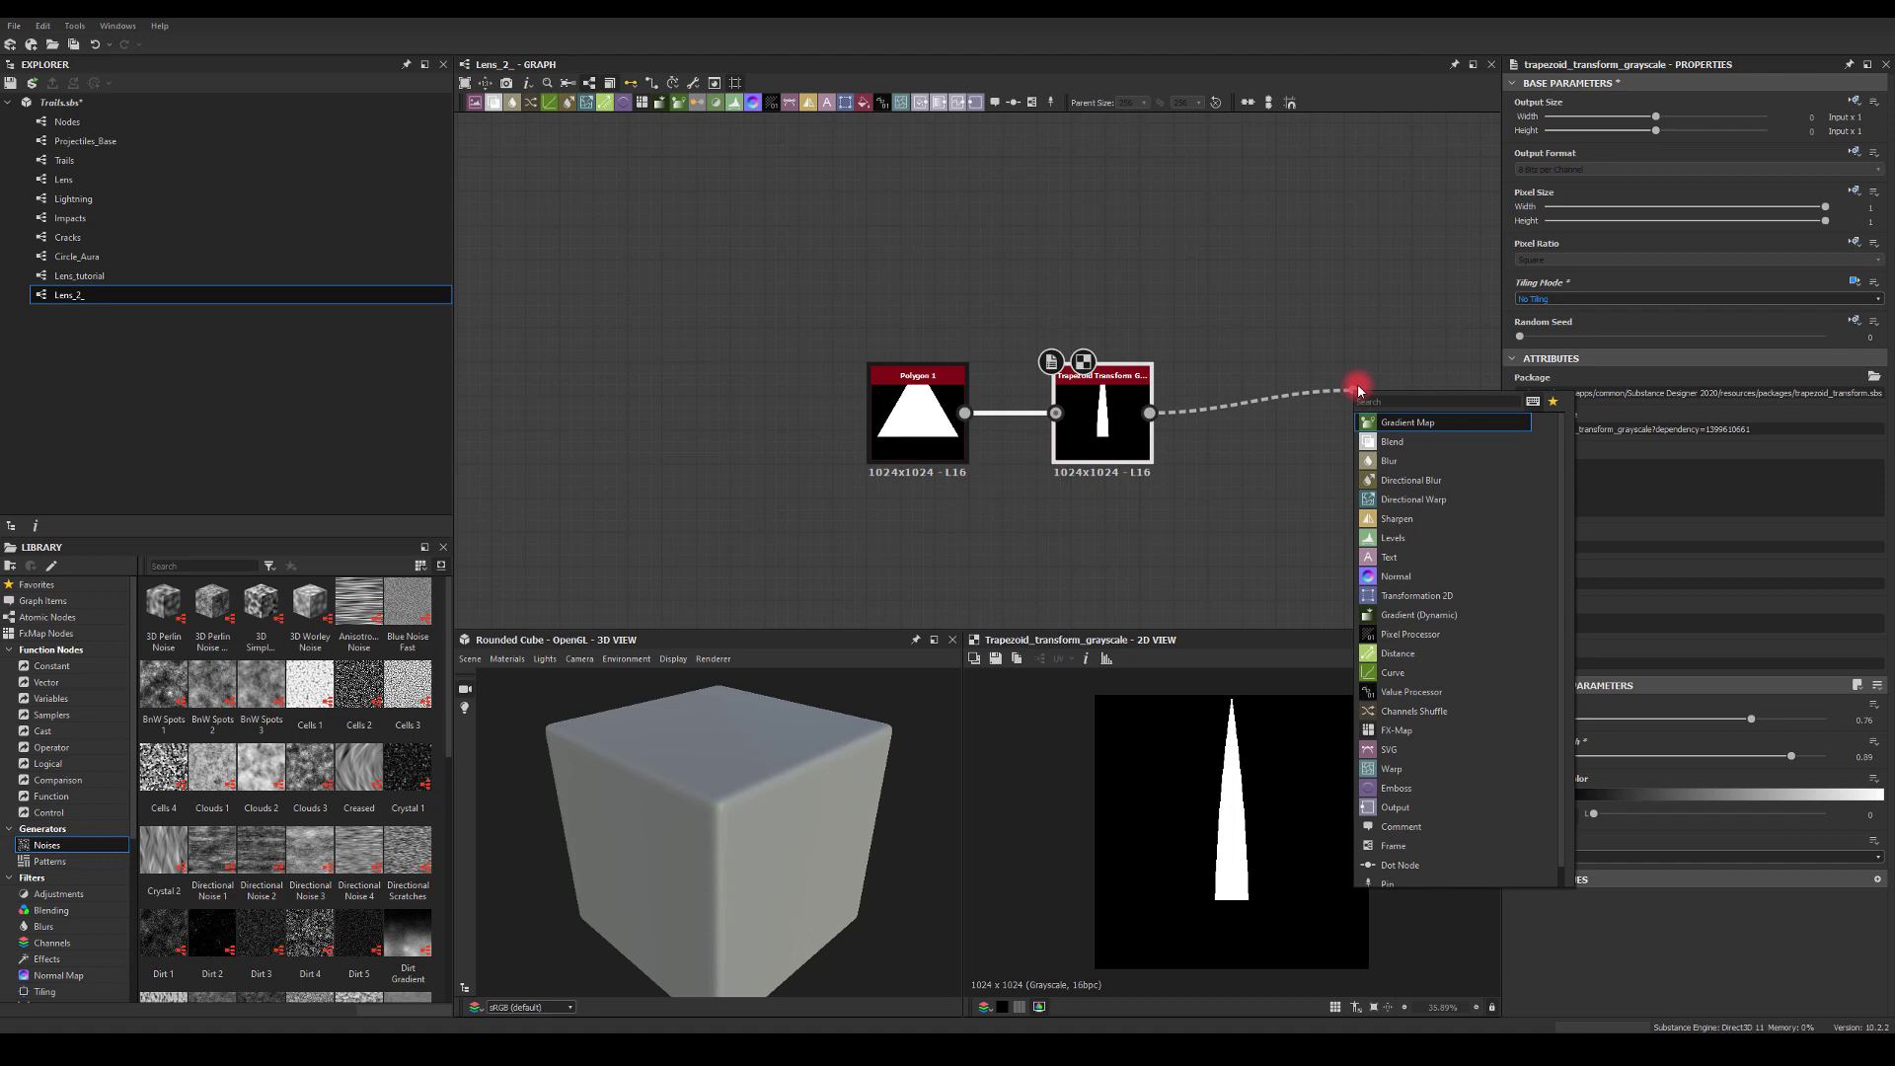
# - Add a Splatter Circular node after the spike, set to repeat the input image
pyautogui.write('d')
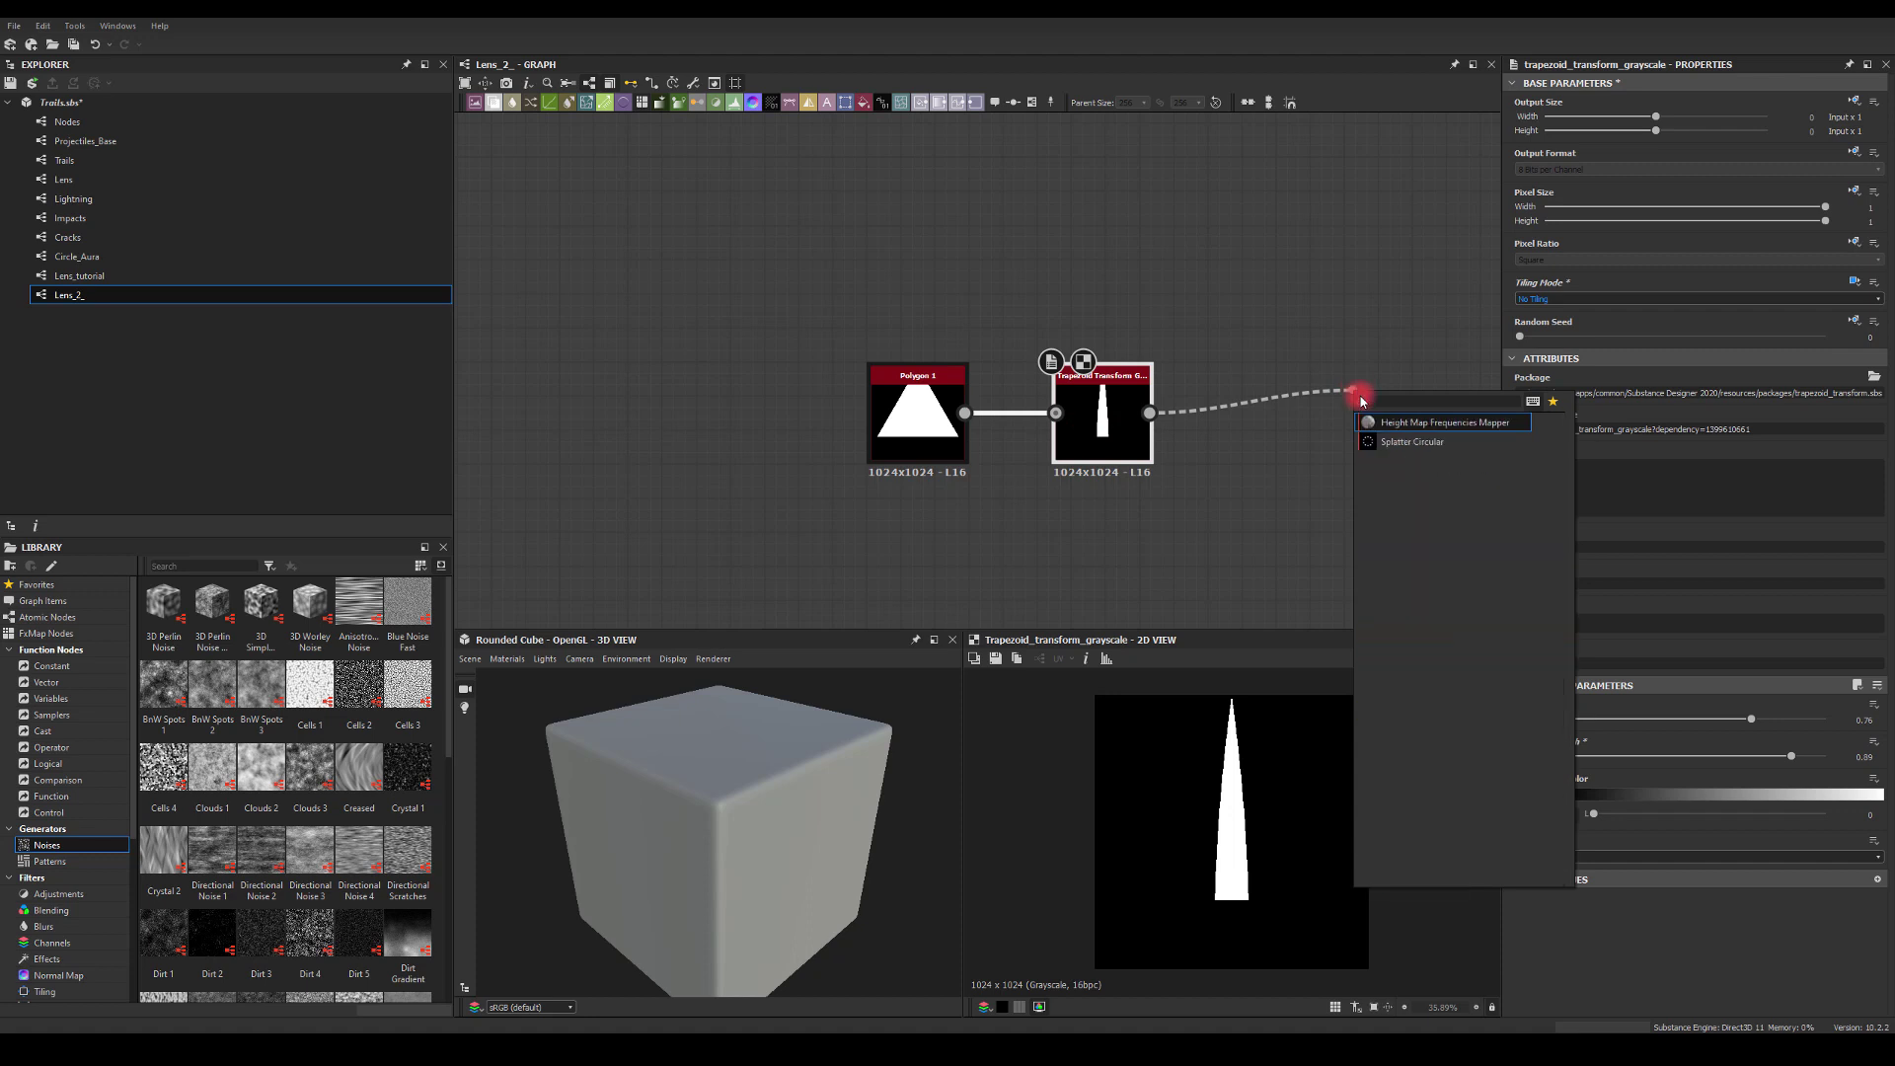
pyautogui.click(1392, 444)
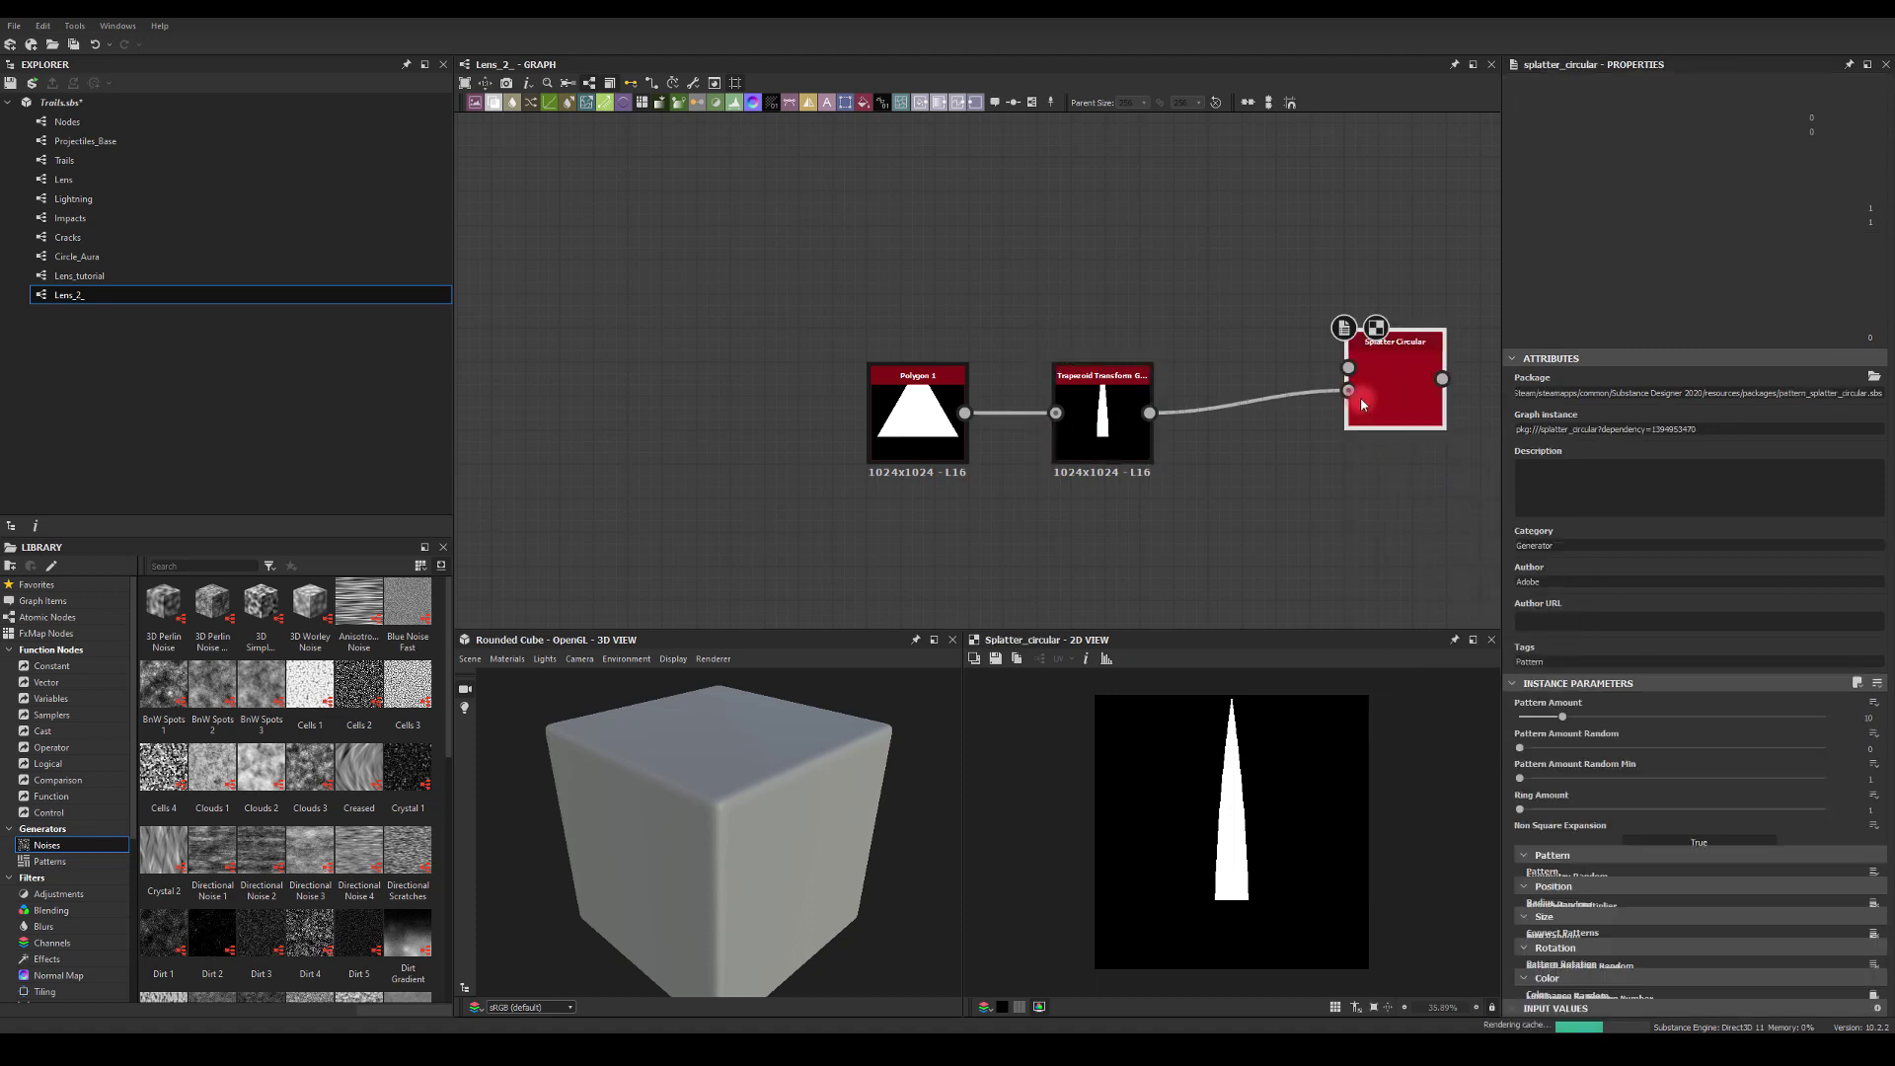
pyautogui.moveTo(1388, 413); pyautogui.dragTo(1281, 402)
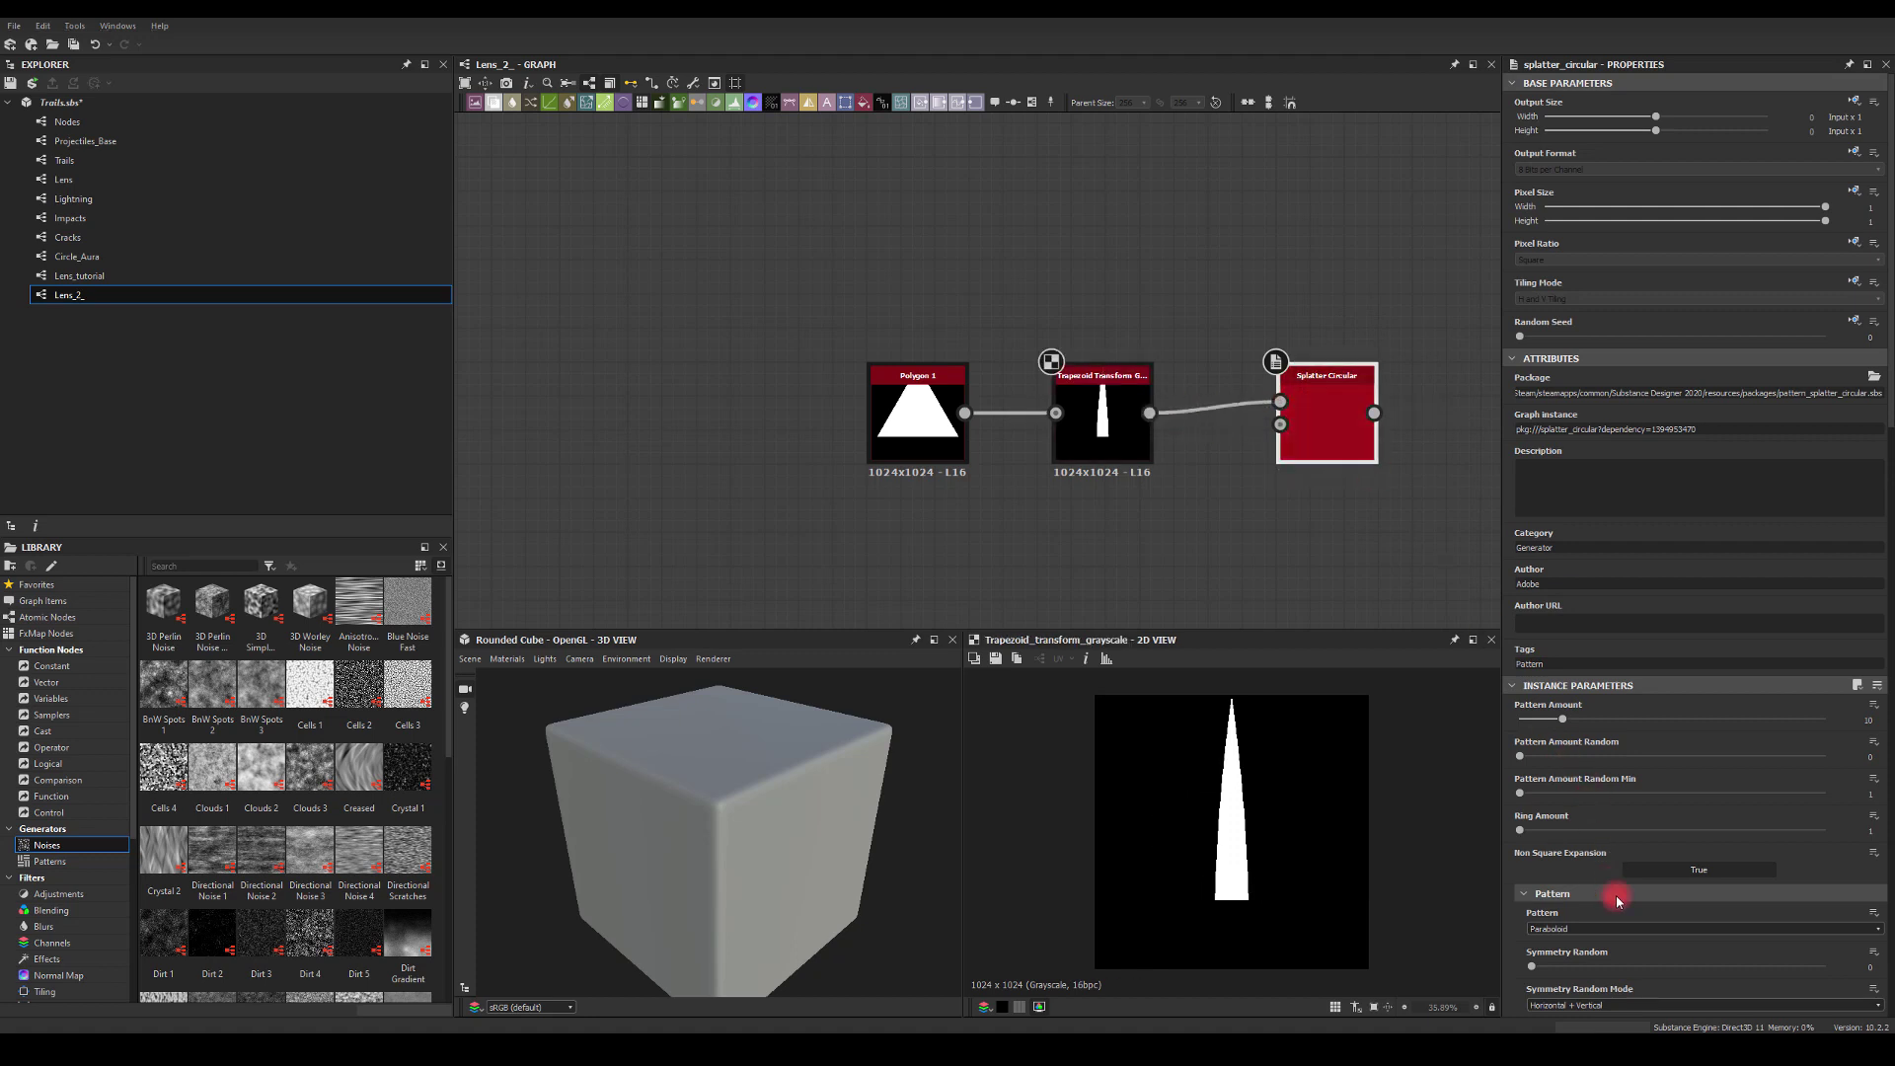
pyautogui.click(1580, 932)
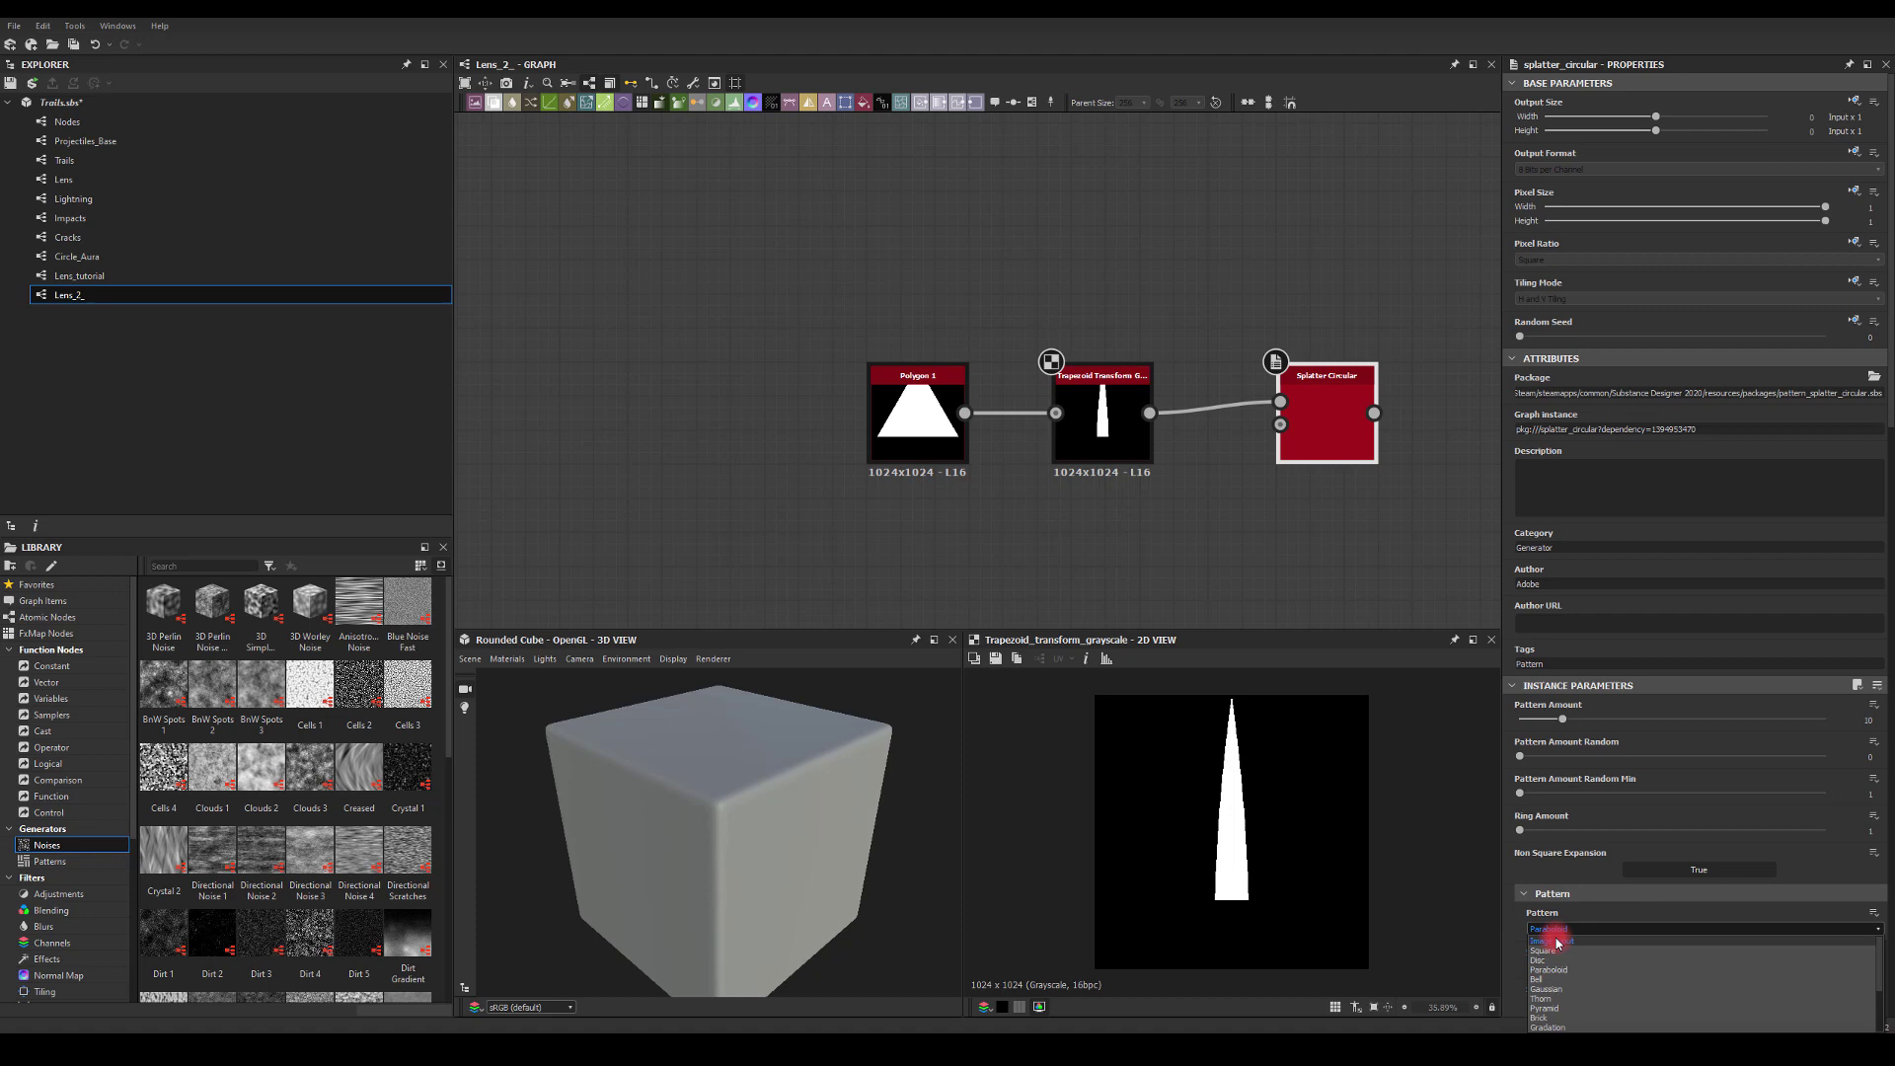
pyautogui.click(1562, 940)
pyautogui.doubleClick(1285, 446)
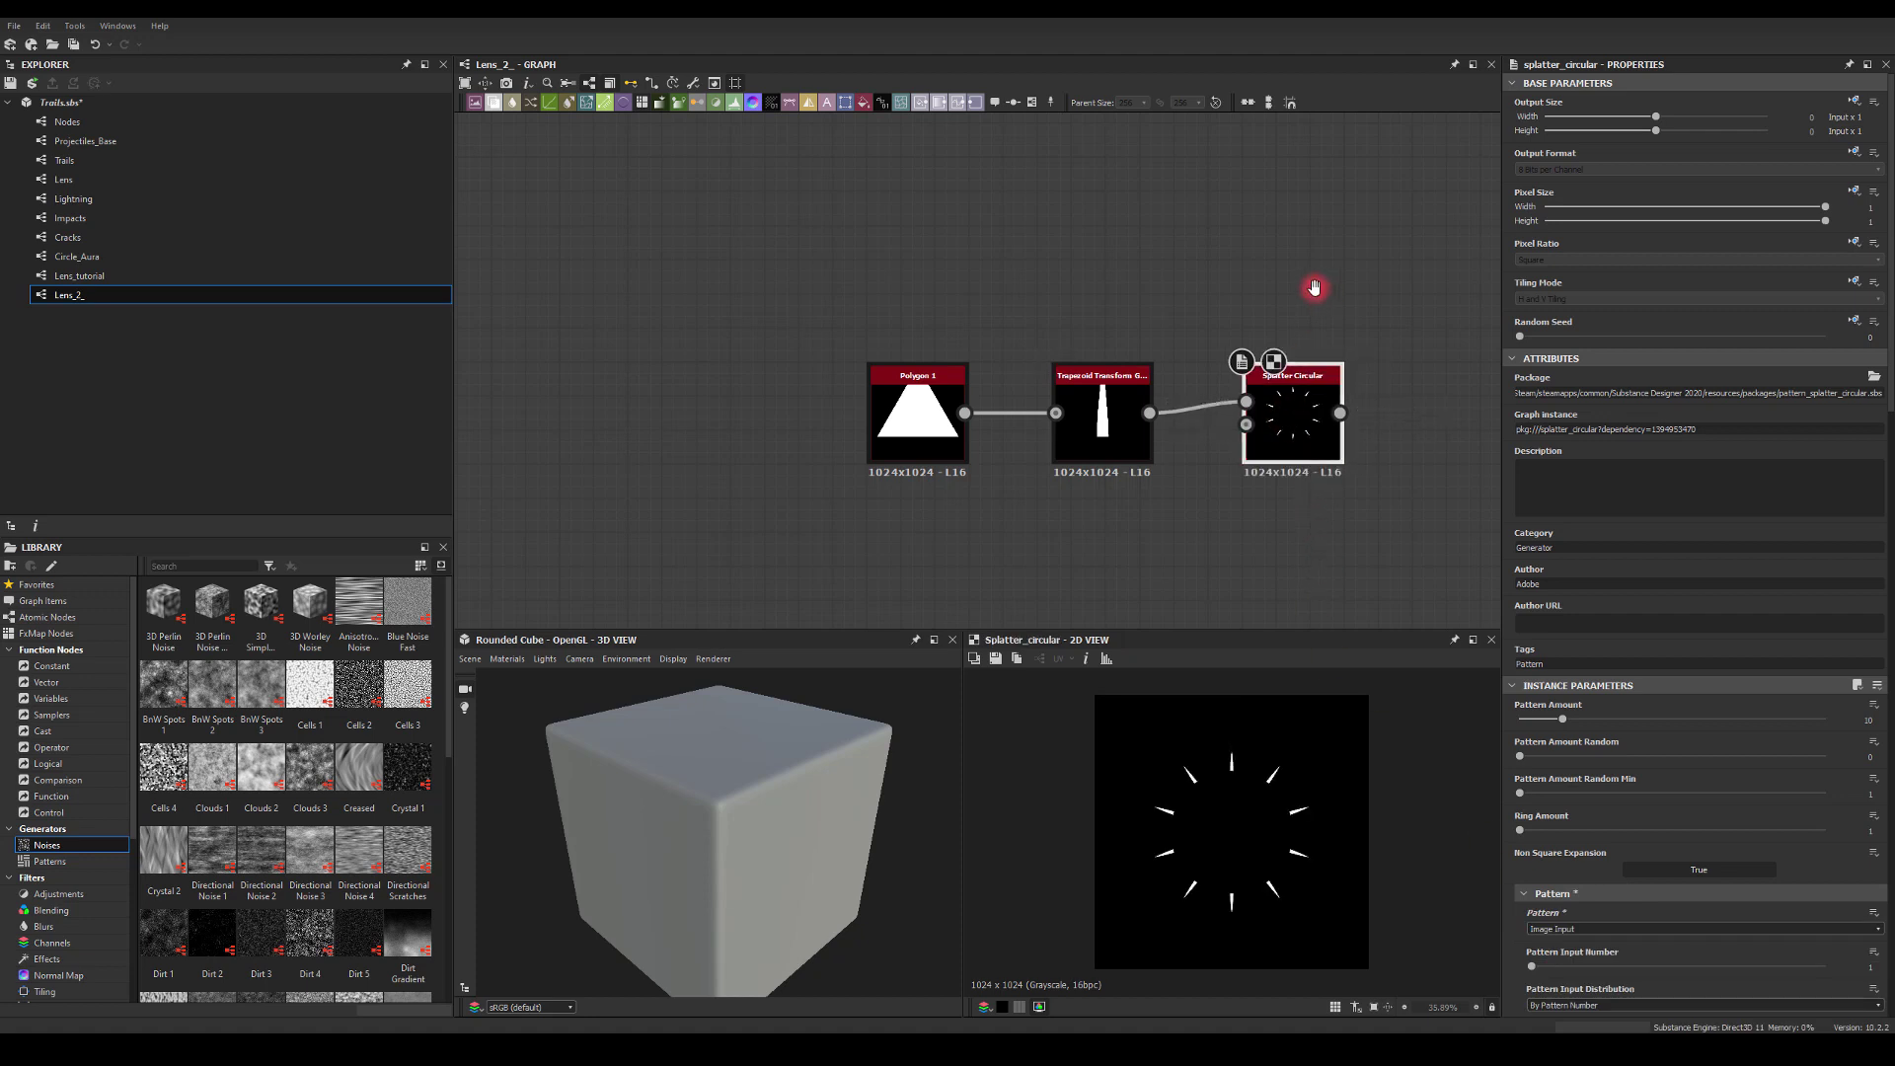
pyautogui.press('f')
# - Set the splatter to 5 spikes, double their scale and randomise their widths
pyautogui.moveTo(1554, 728); pyautogui.dragTo(1541, 729)
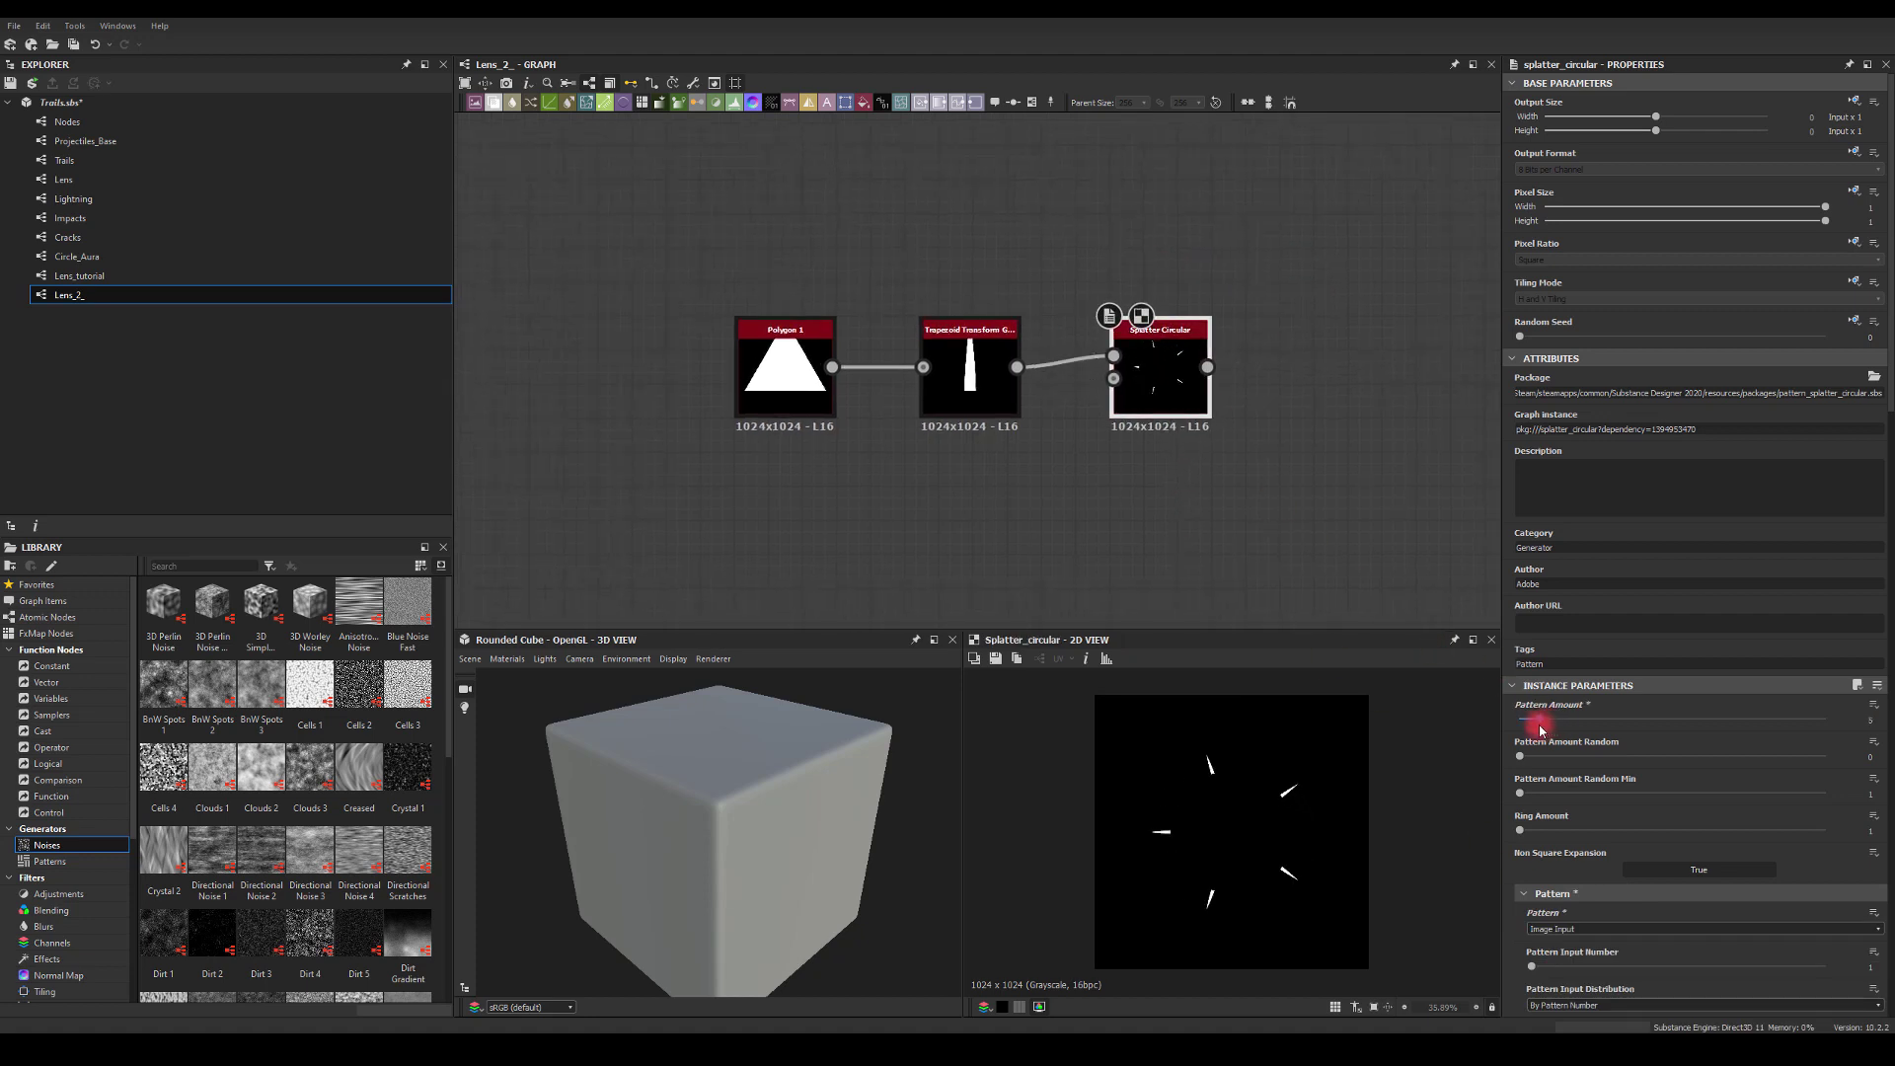
pyautogui.scroll(-12, 1548, 730)
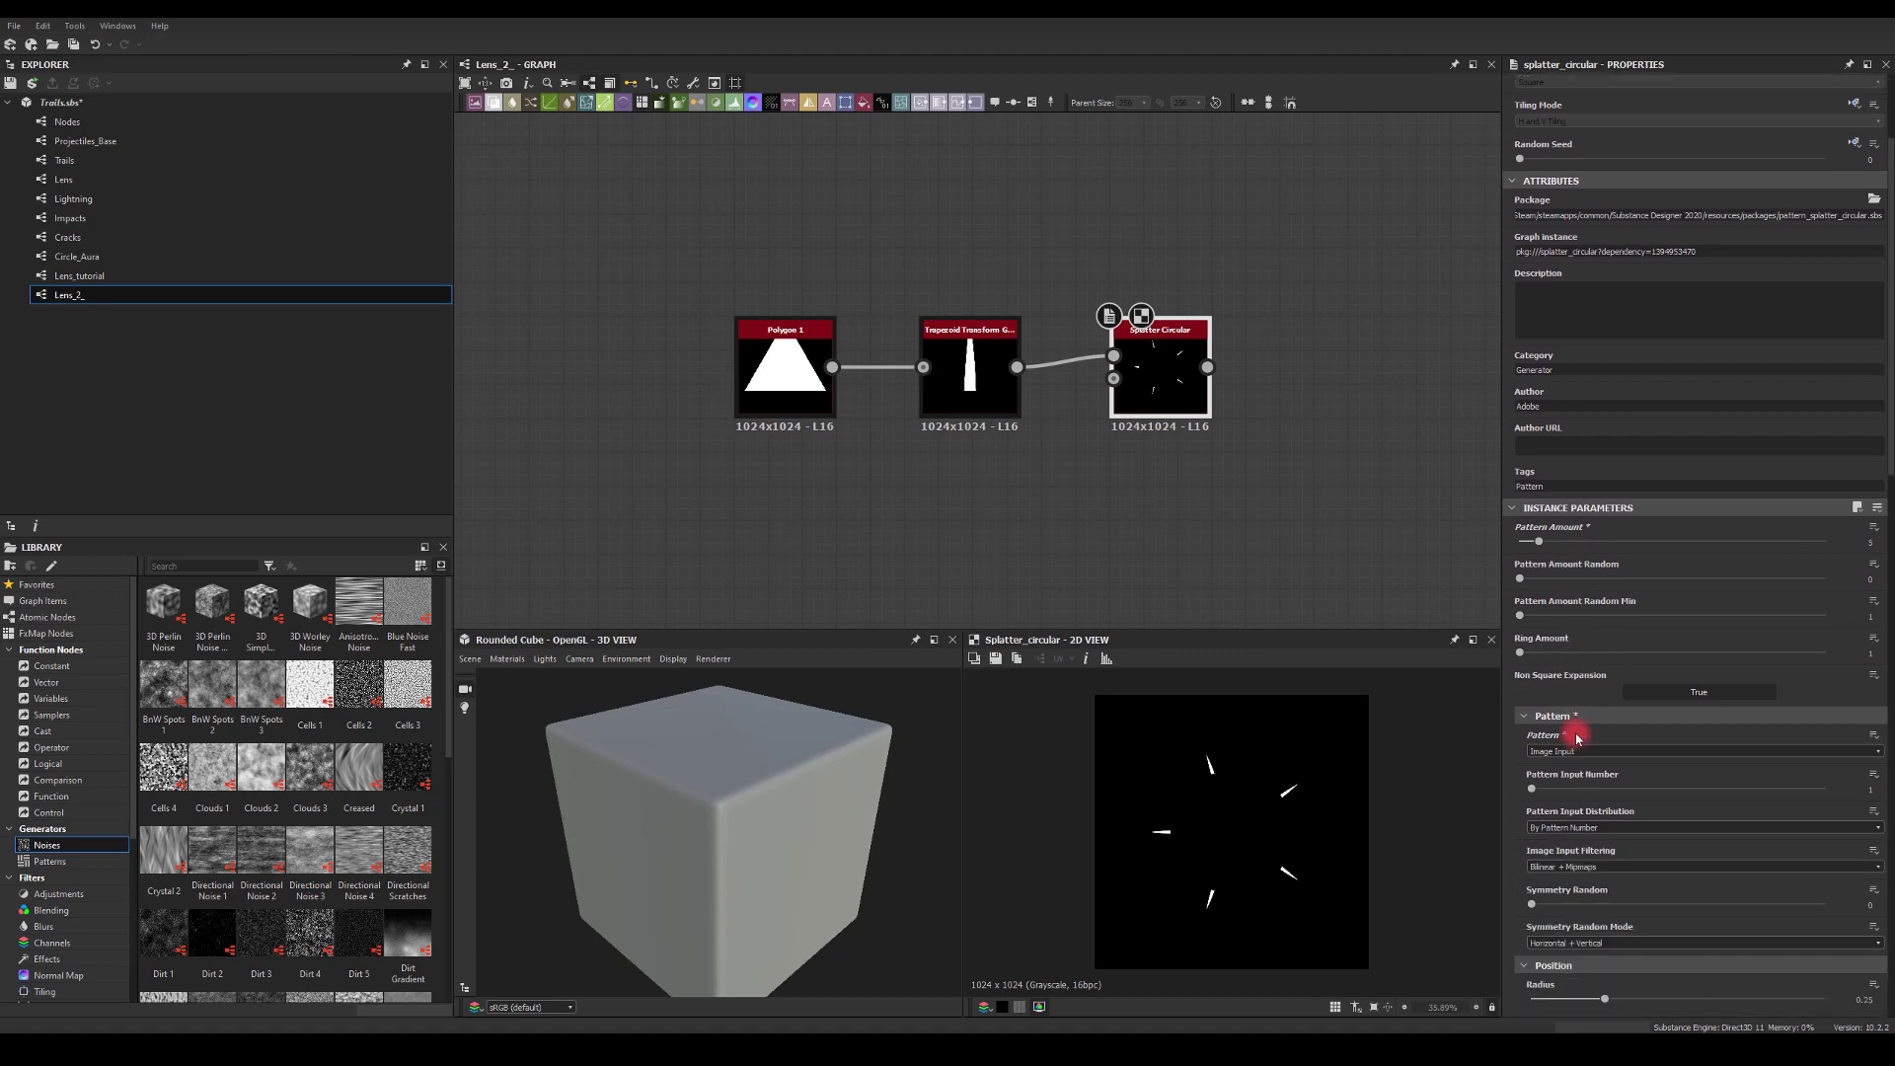
pyautogui.scroll(-4, 1563, 721)
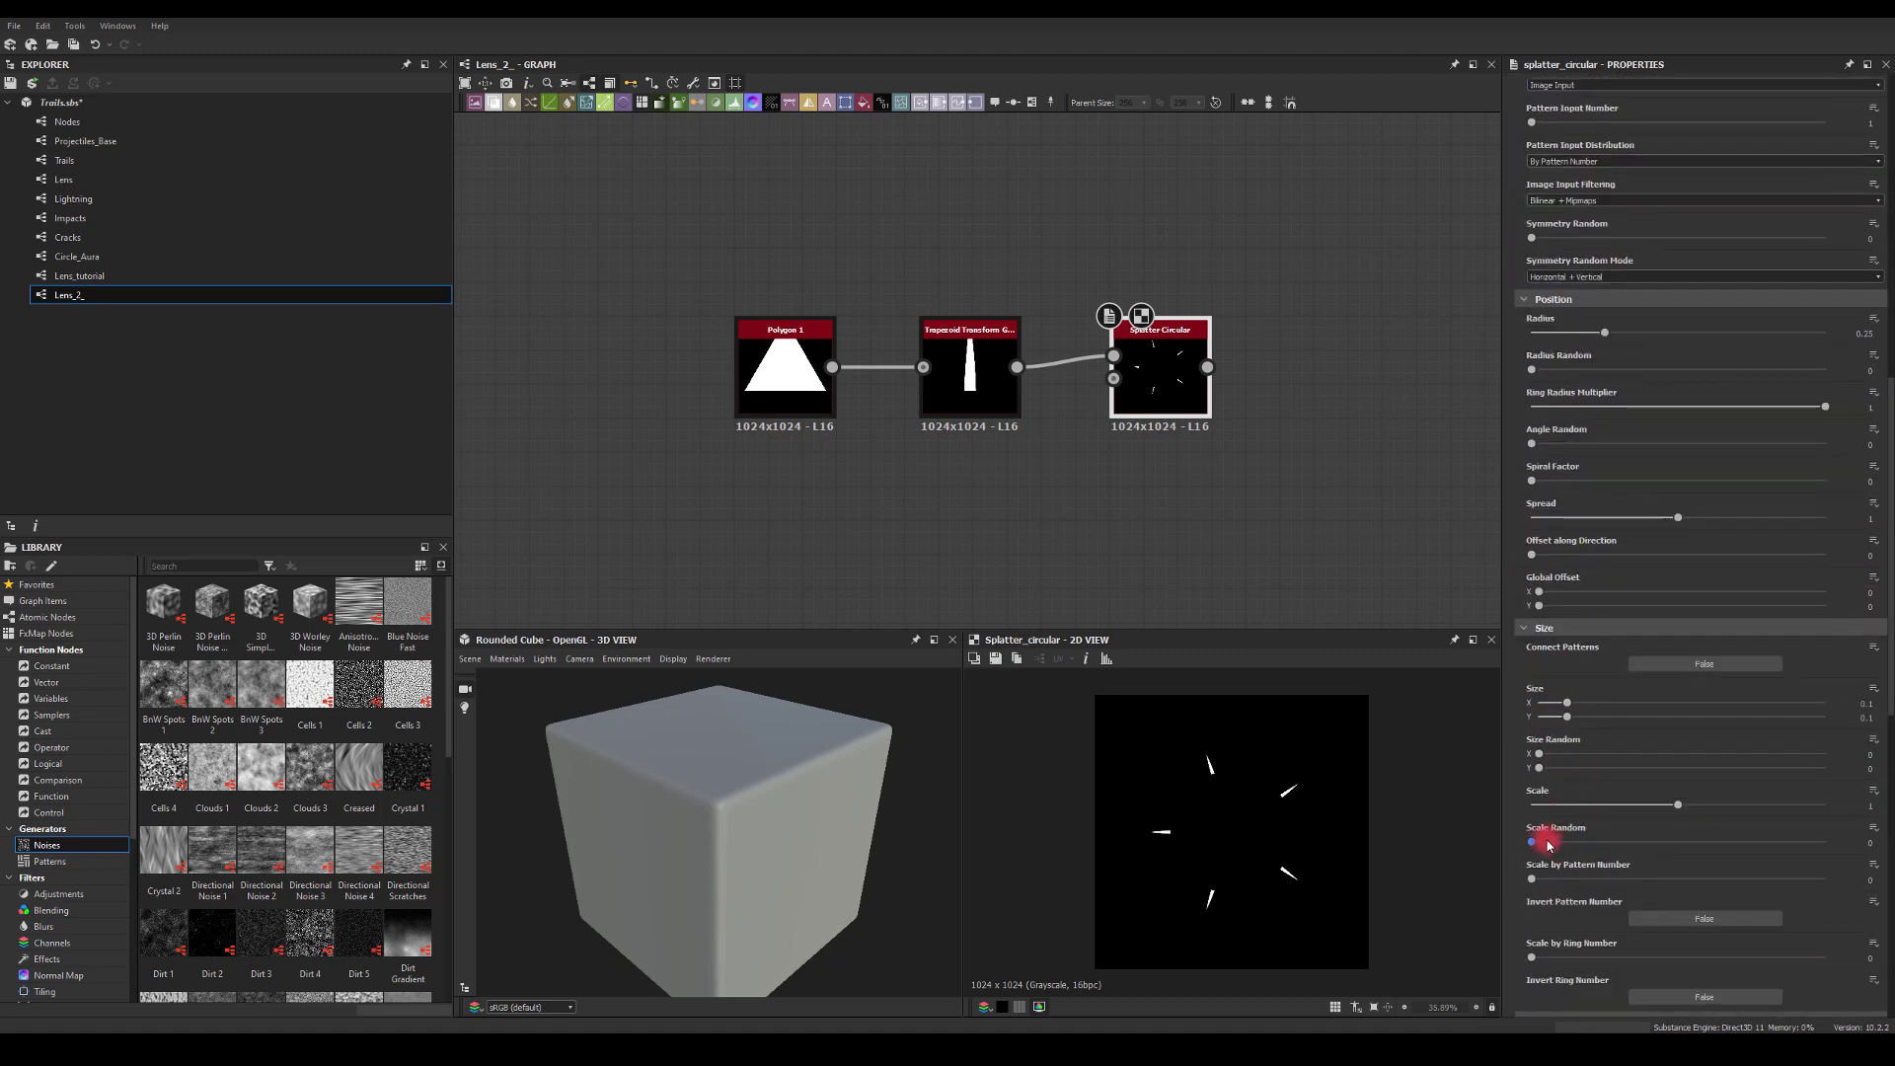
pyautogui.moveTo(1678, 805); pyautogui.dragTo(1825, 804)
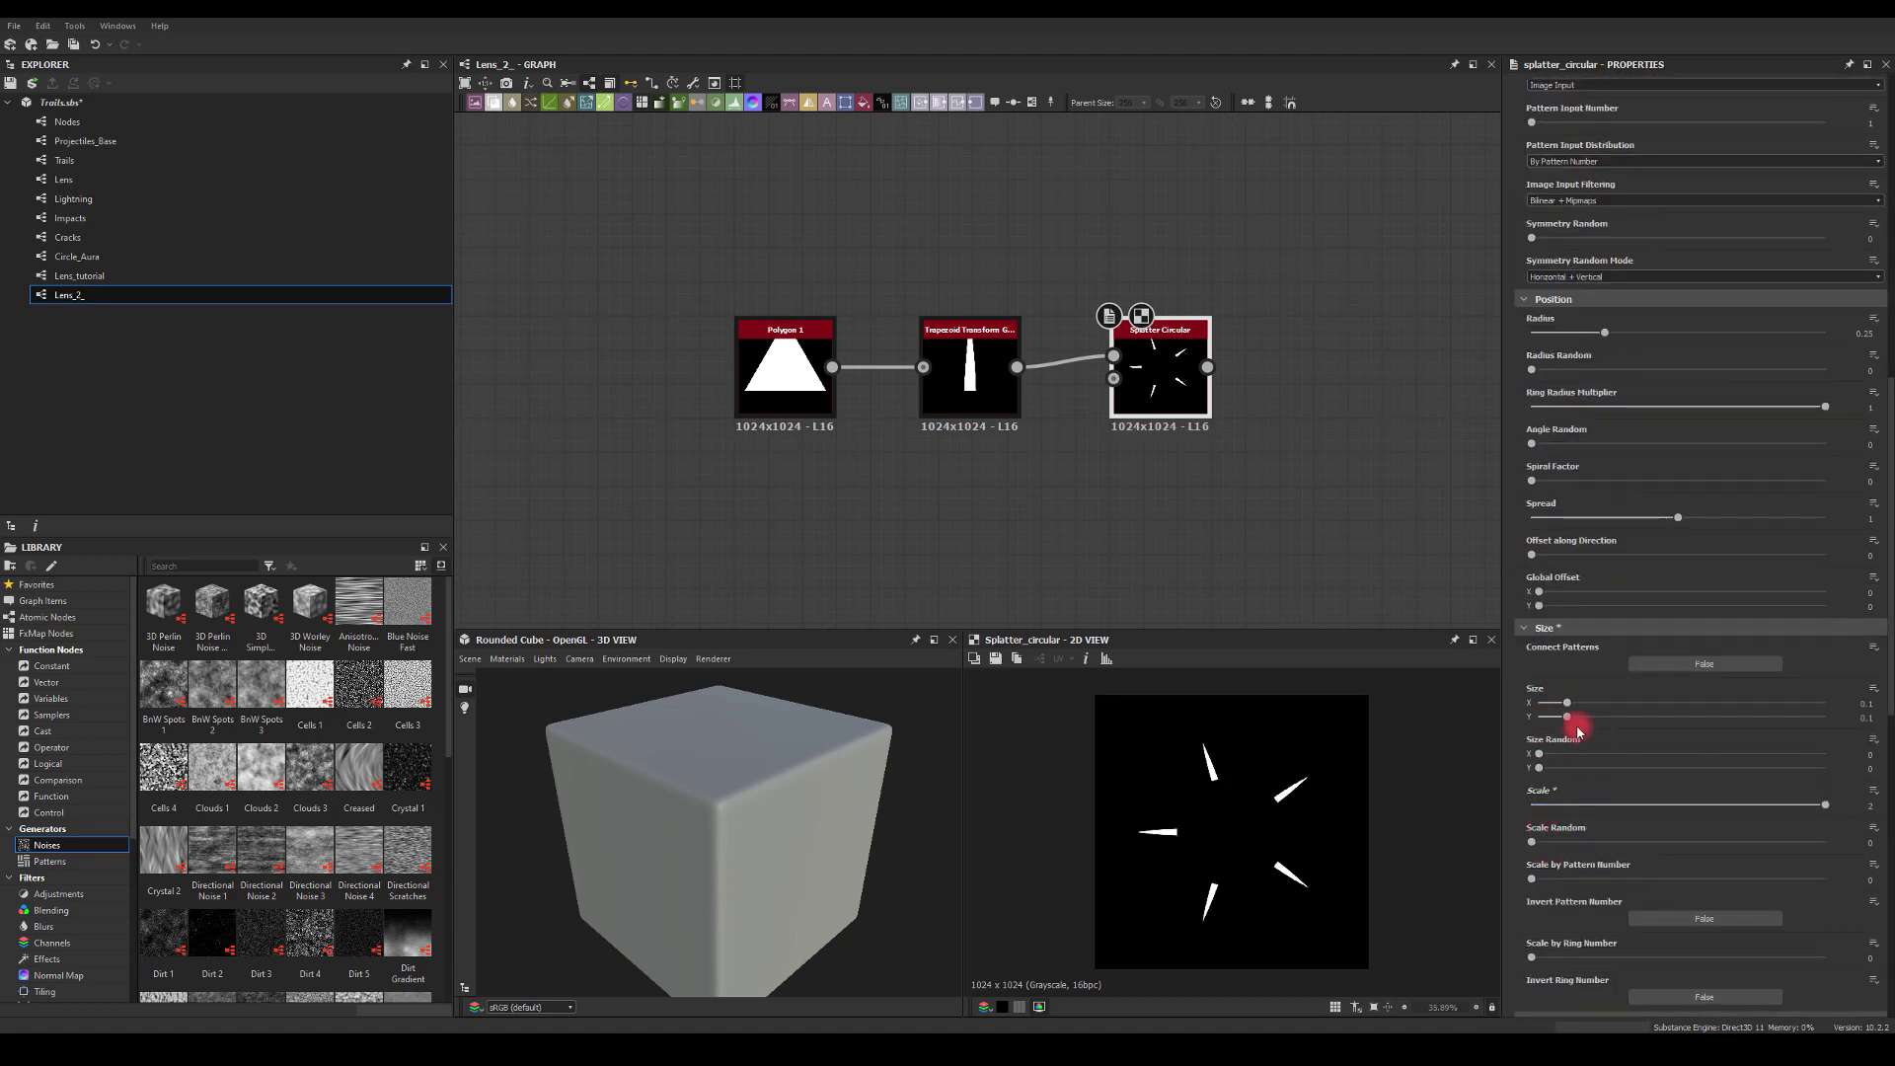
pyautogui.moveTo(1567, 707); pyautogui.dragTo(1606, 732)
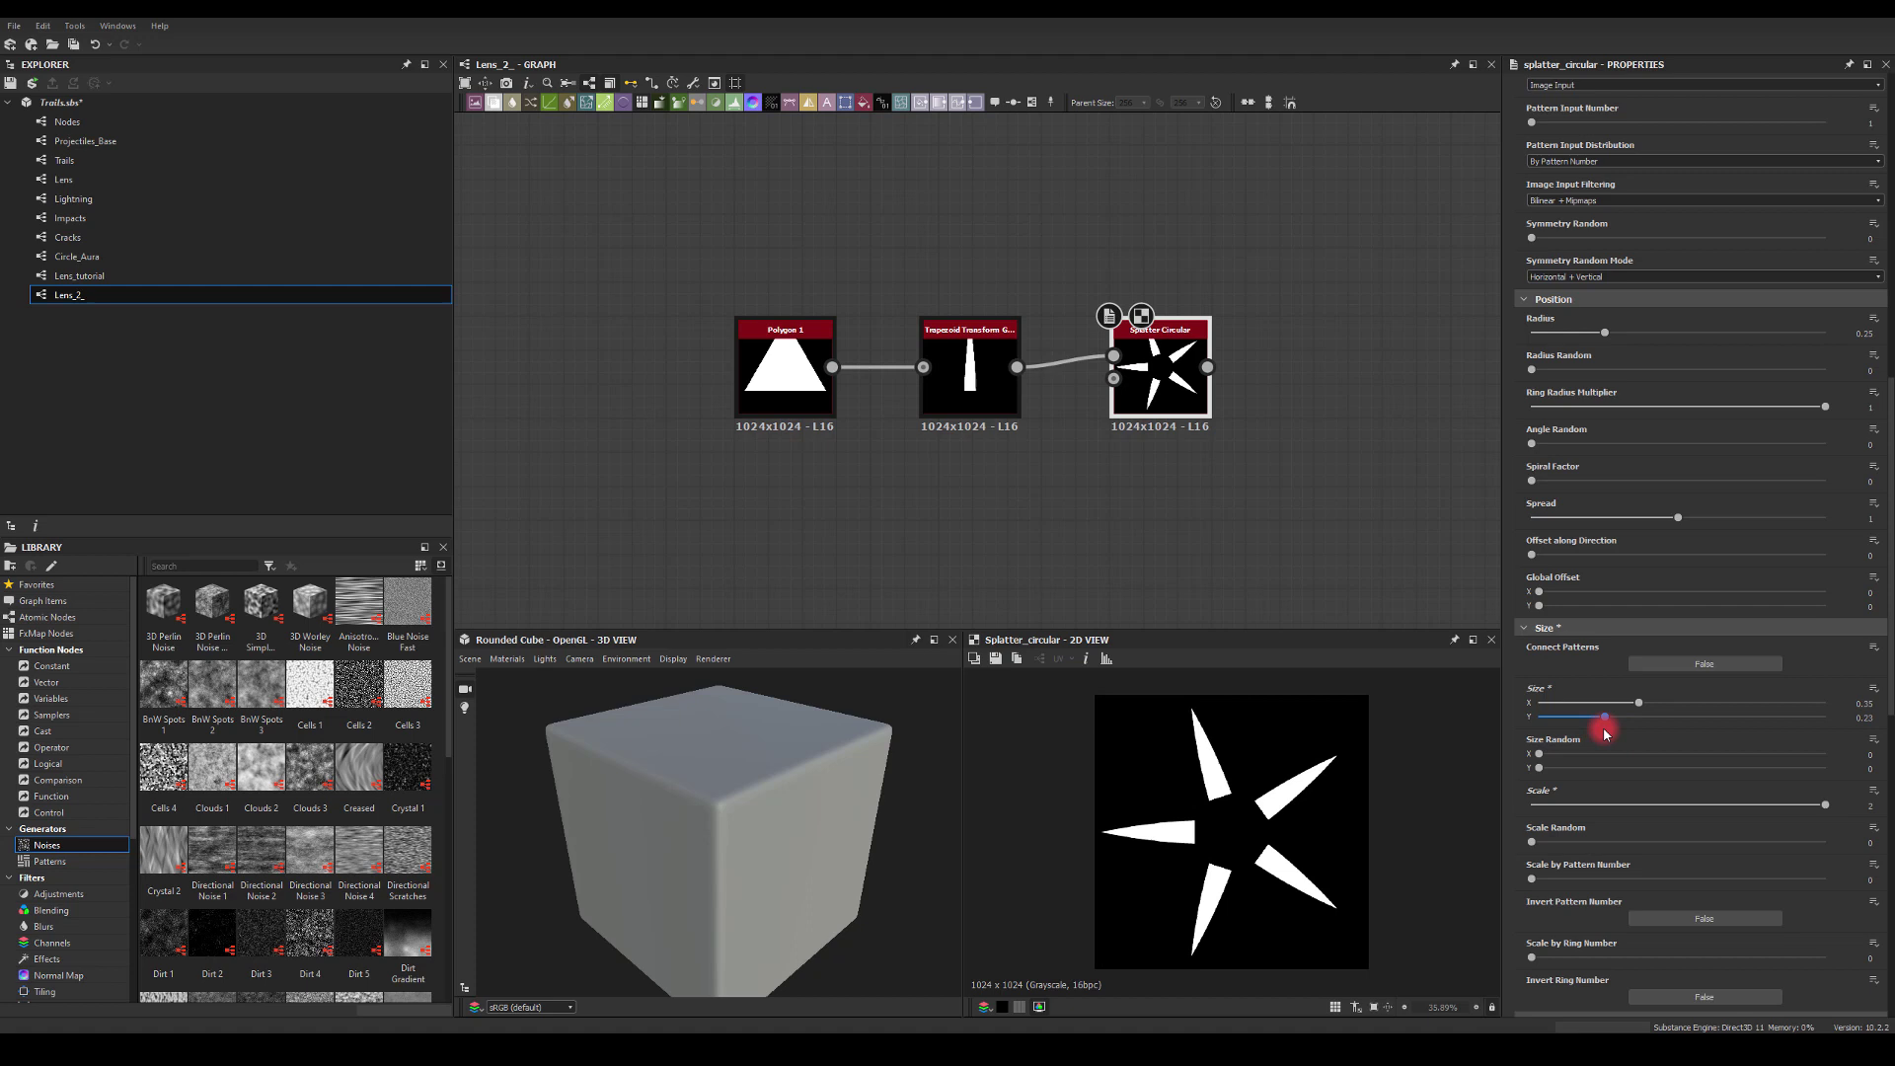
pyautogui.moveTo(1539, 756); pyautogui.dragTo(1698, 770)
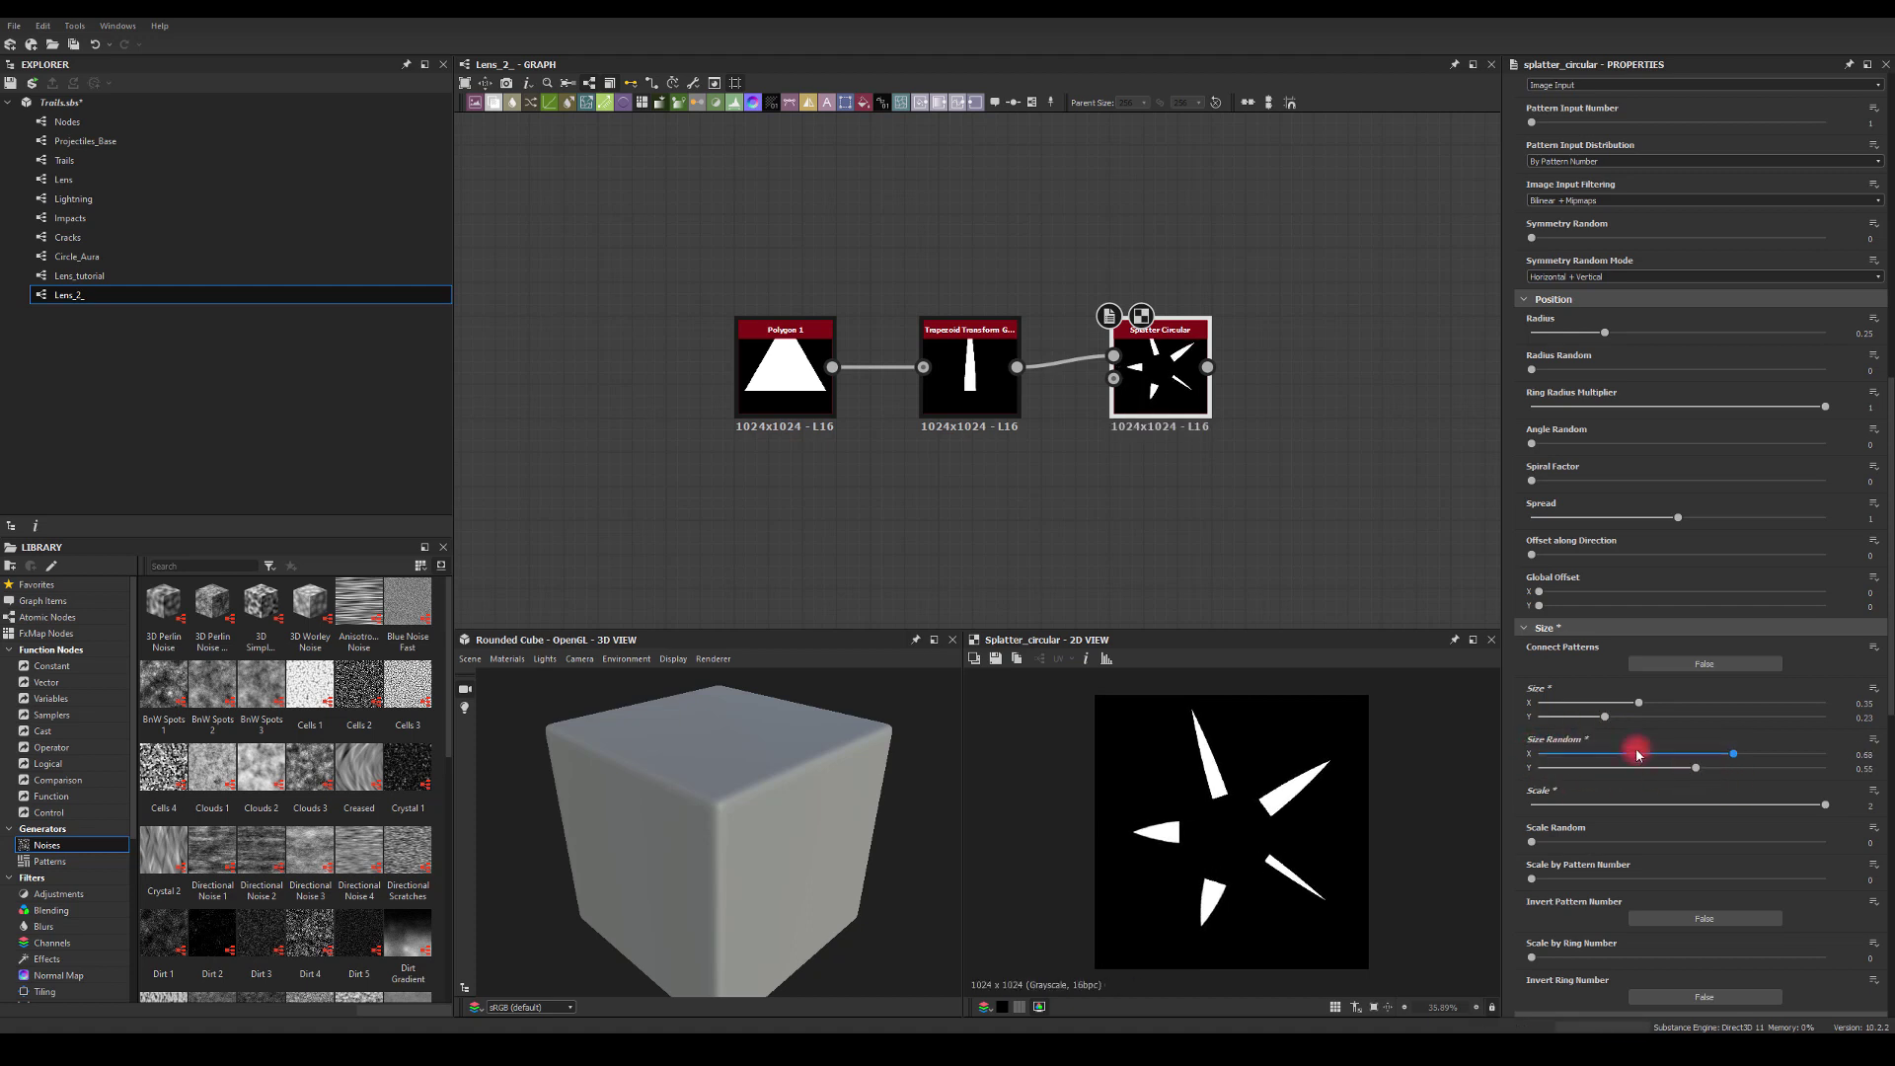
pyautogui.moveTo(1611, 725)
pyautogui.mouseDown()
pyautogui.moveTo(1567, 719)
pyautogui.moveTo(1619, 720)
pyautogui.moveTo(1590, 707)
pyautogui.moveTo(1600, 721)
pyautogui.mouseUp()
# - Narrow and lengthen the streaks, randomise their scale and reduce length variation
pyautogui.click(1637, 703)
pyautogui.click(1574, 723)
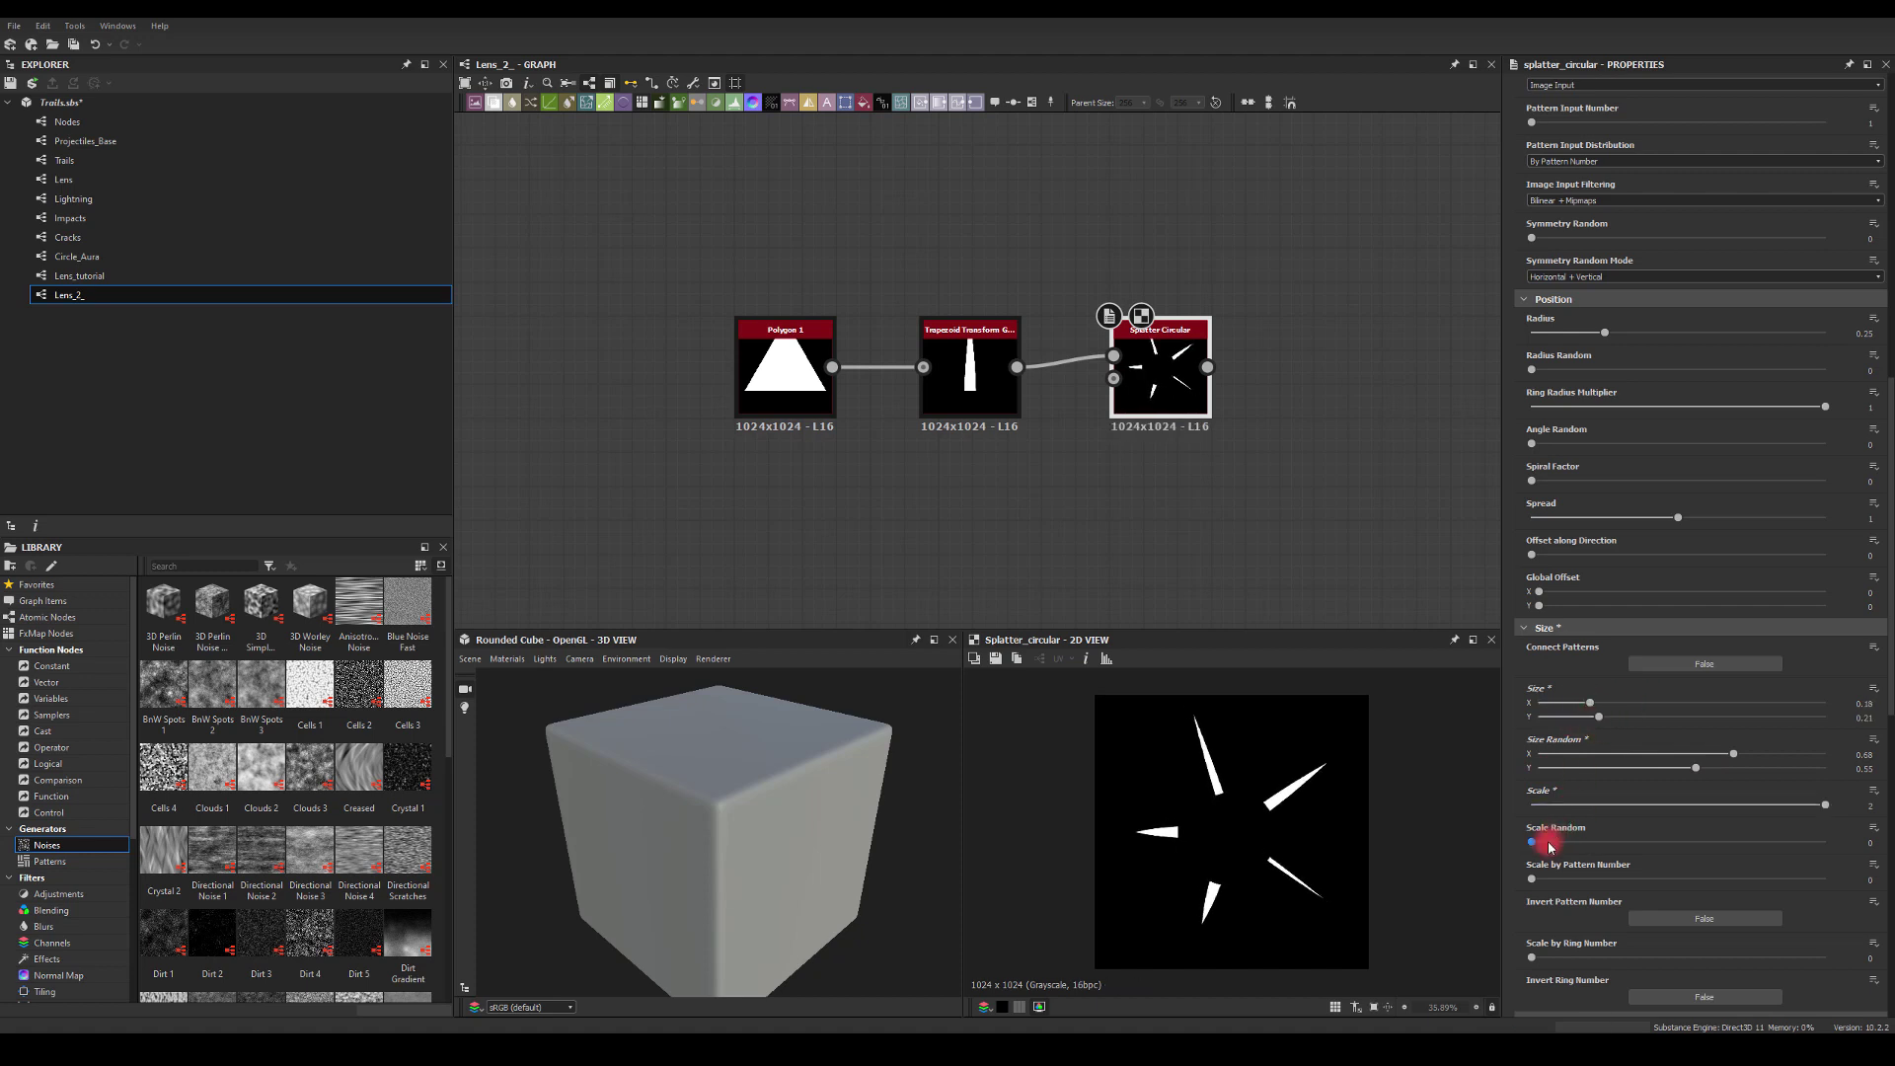
pyautogui.moveTo(1537, 846); pyautogui.dragTo(1666, 843)
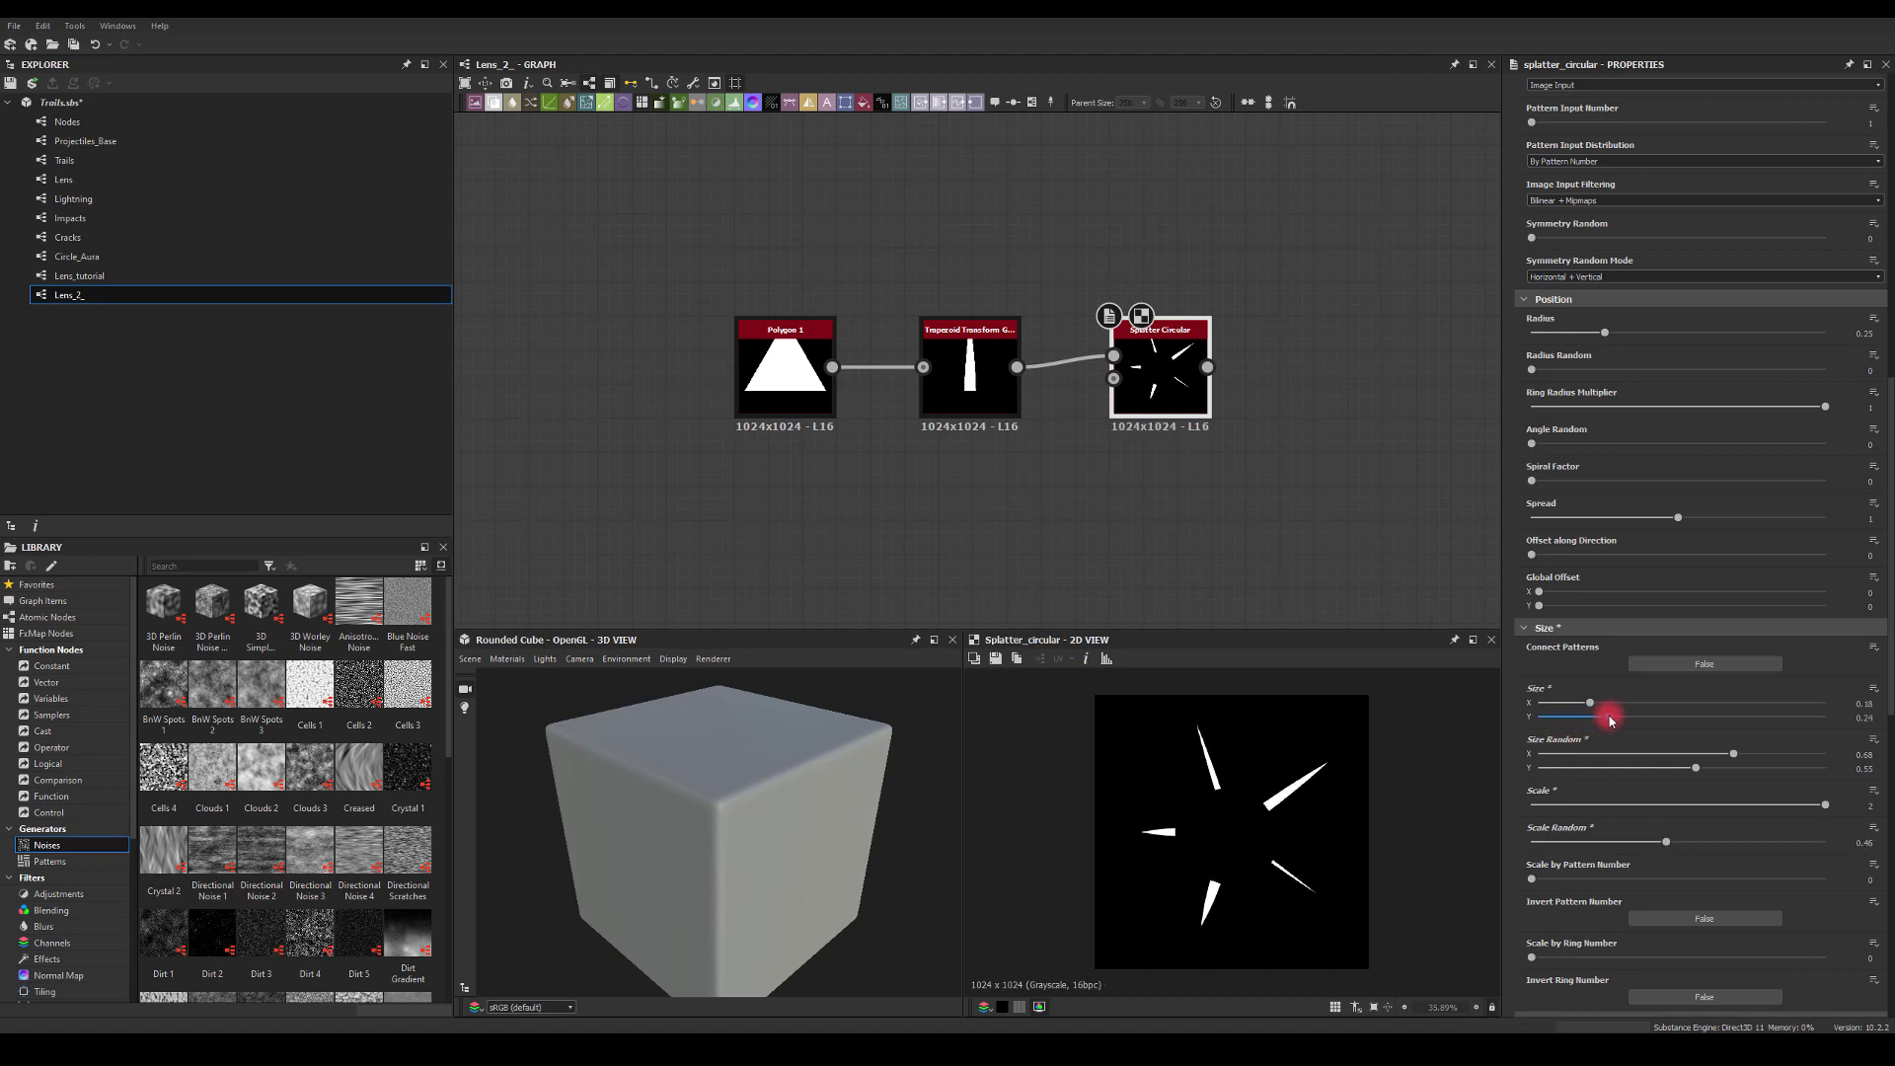
pyautogui.moveTo(1611, 719)
pyautogui.mouseDown()
pyautogui.moveTo(1600, 703)
pyautogui.moveTo(1630, 703)
pyautogui.moveTo(1615, 701)
pyautogui.mouseUp()
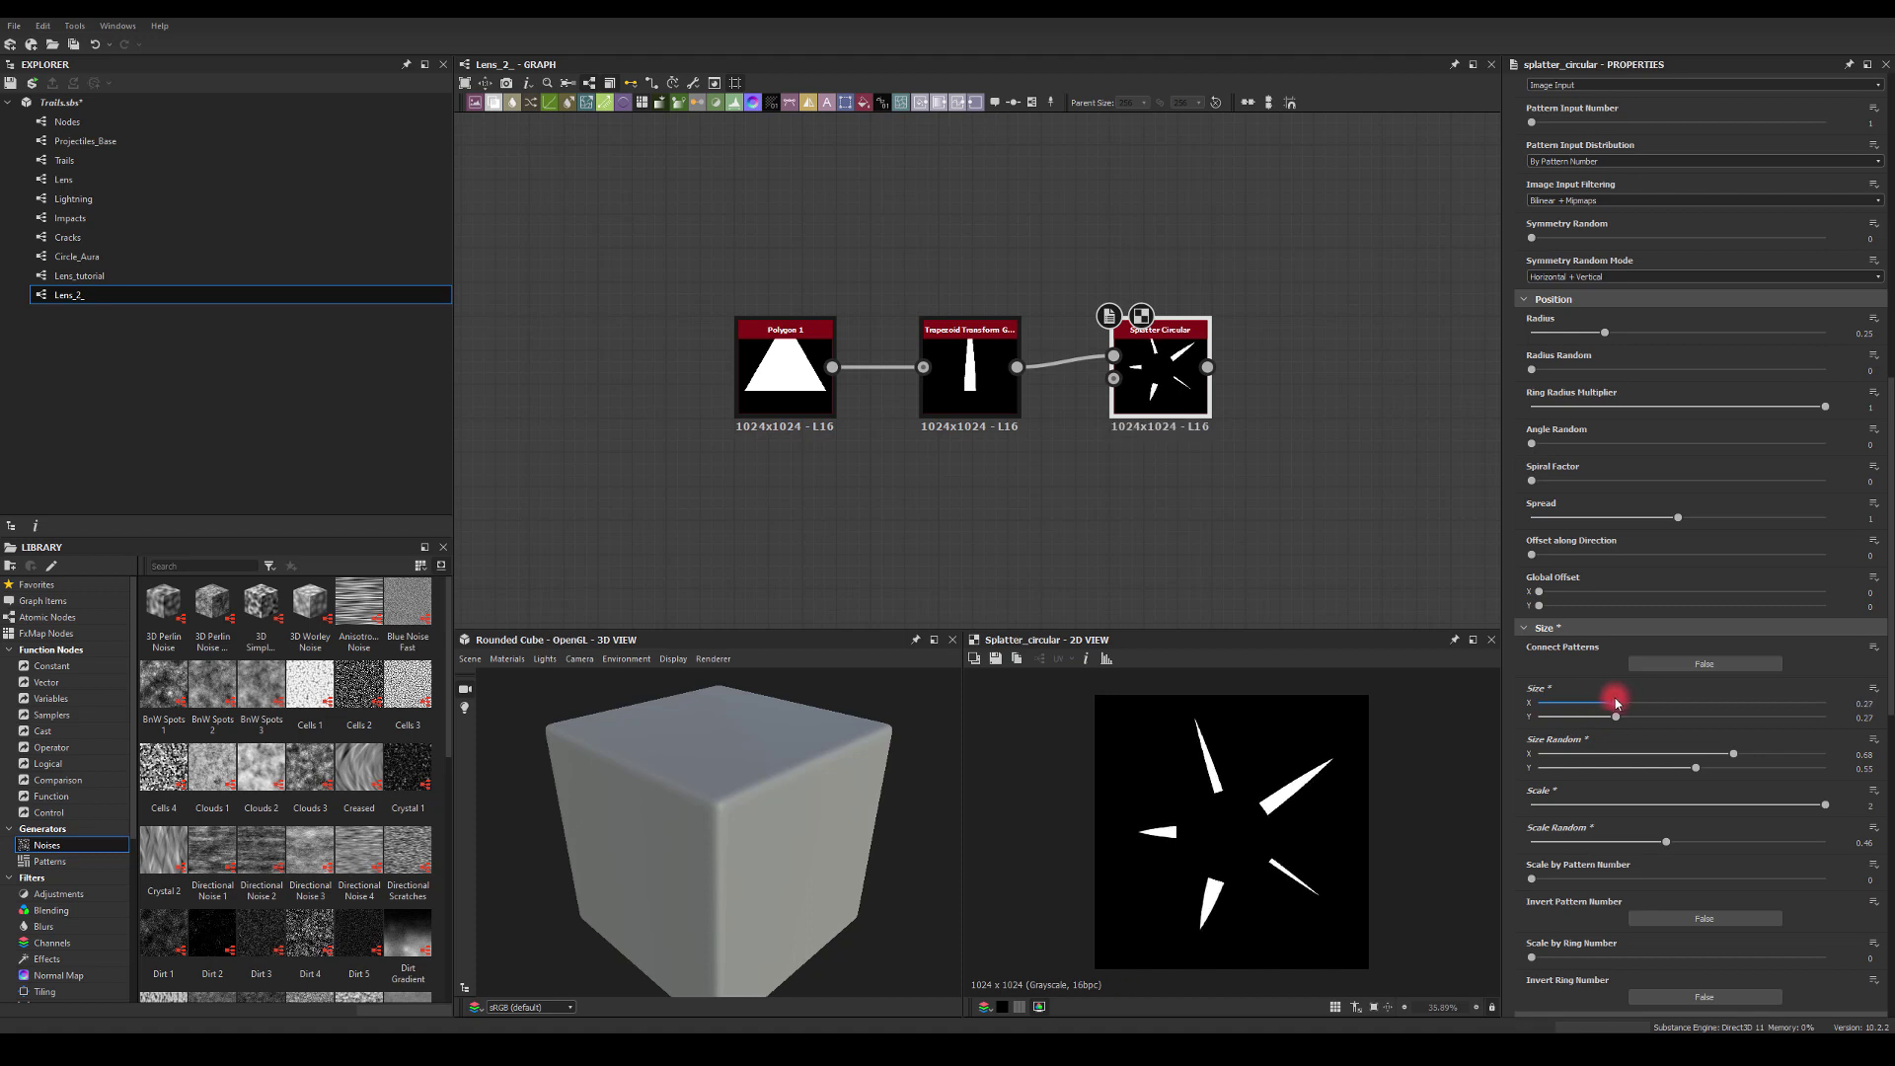
pyautogui.moveTo(1695, 767)
pyautogui.mouseDown()
pyautogui.moveTo(1768, 769)
pyautogui.moveTo(1642, 766)
pyautogui.moveTo(1798, 757)
pyautogui.moveTo(1643, 770)
pyautogui.moveTo(1704, 769)
pyautogui.moveTo(1687, 769)
pyautogui.mouseUp()
pyautogui.moveTo(1275, 473); pyautogui.dragTo(1105, 431, button='middle')
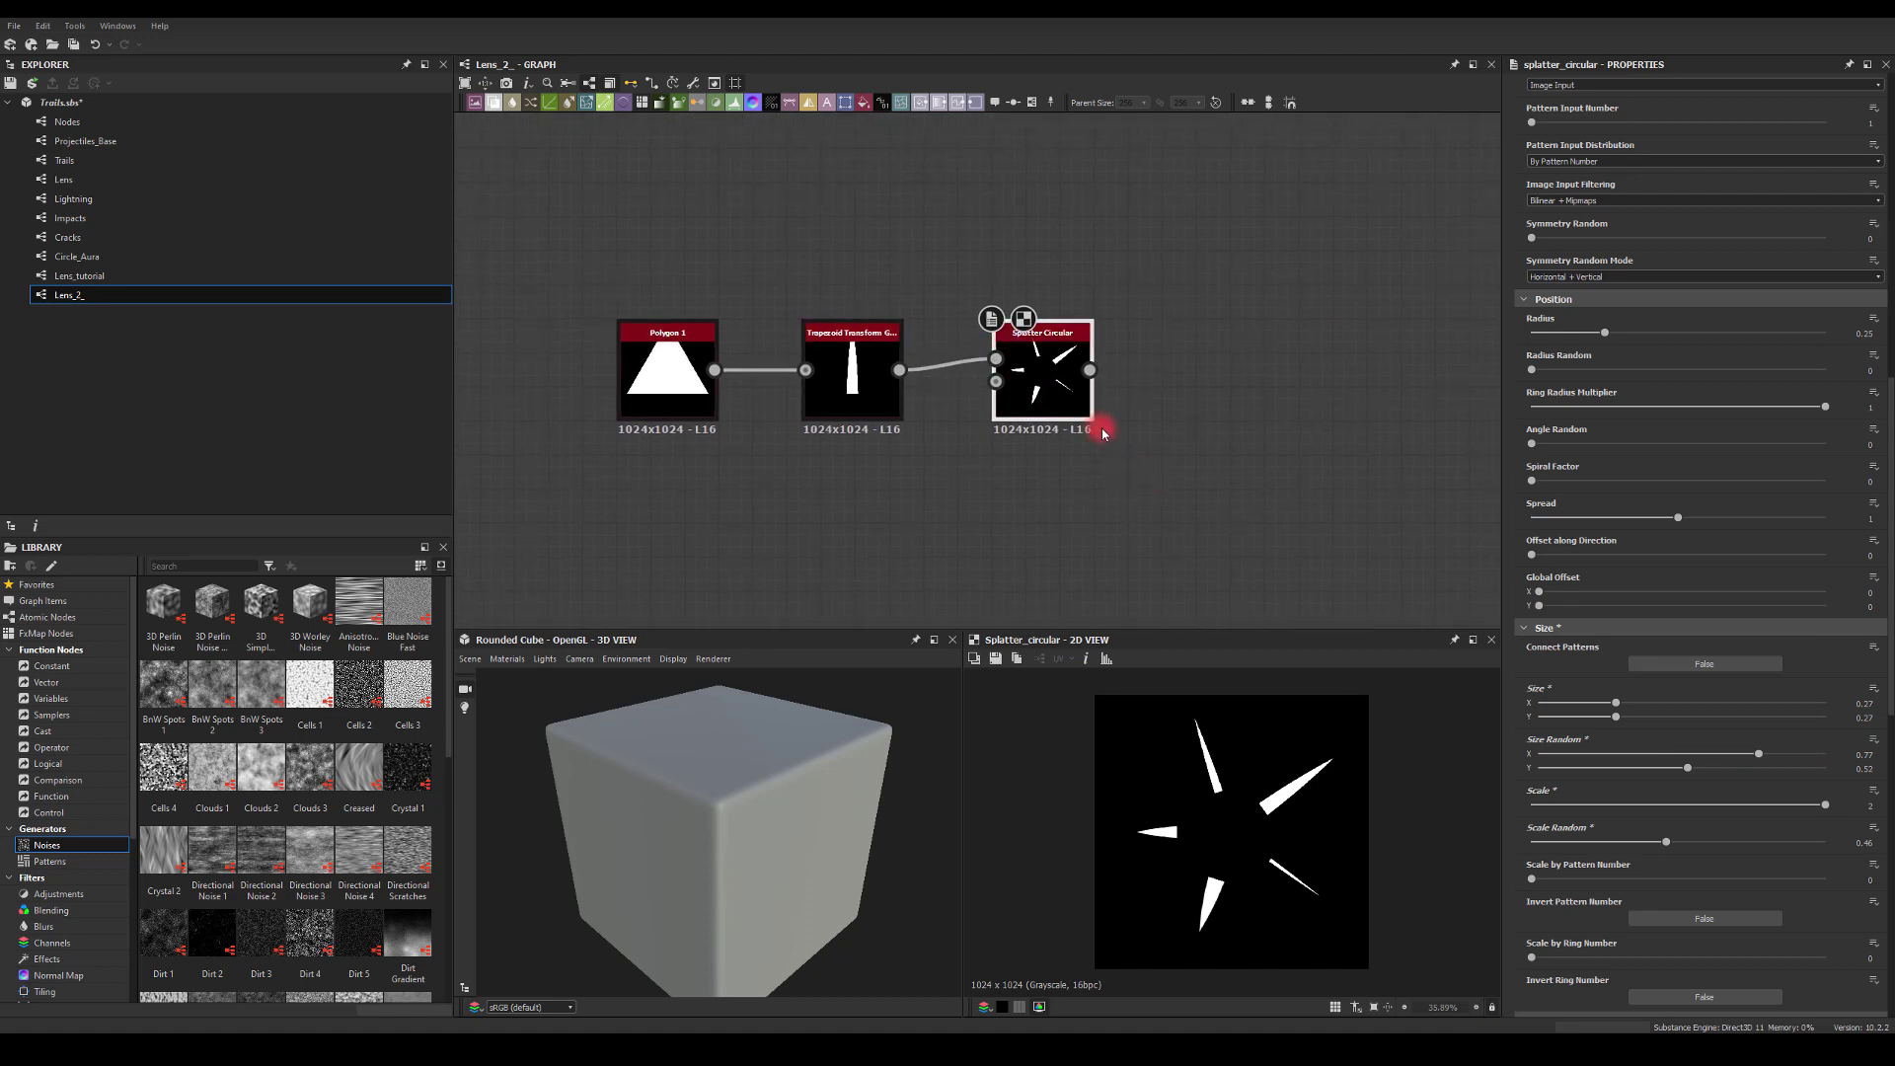
pyautogui.moveTo(1090, 371); pyautogui.dragTo(1238, 379)
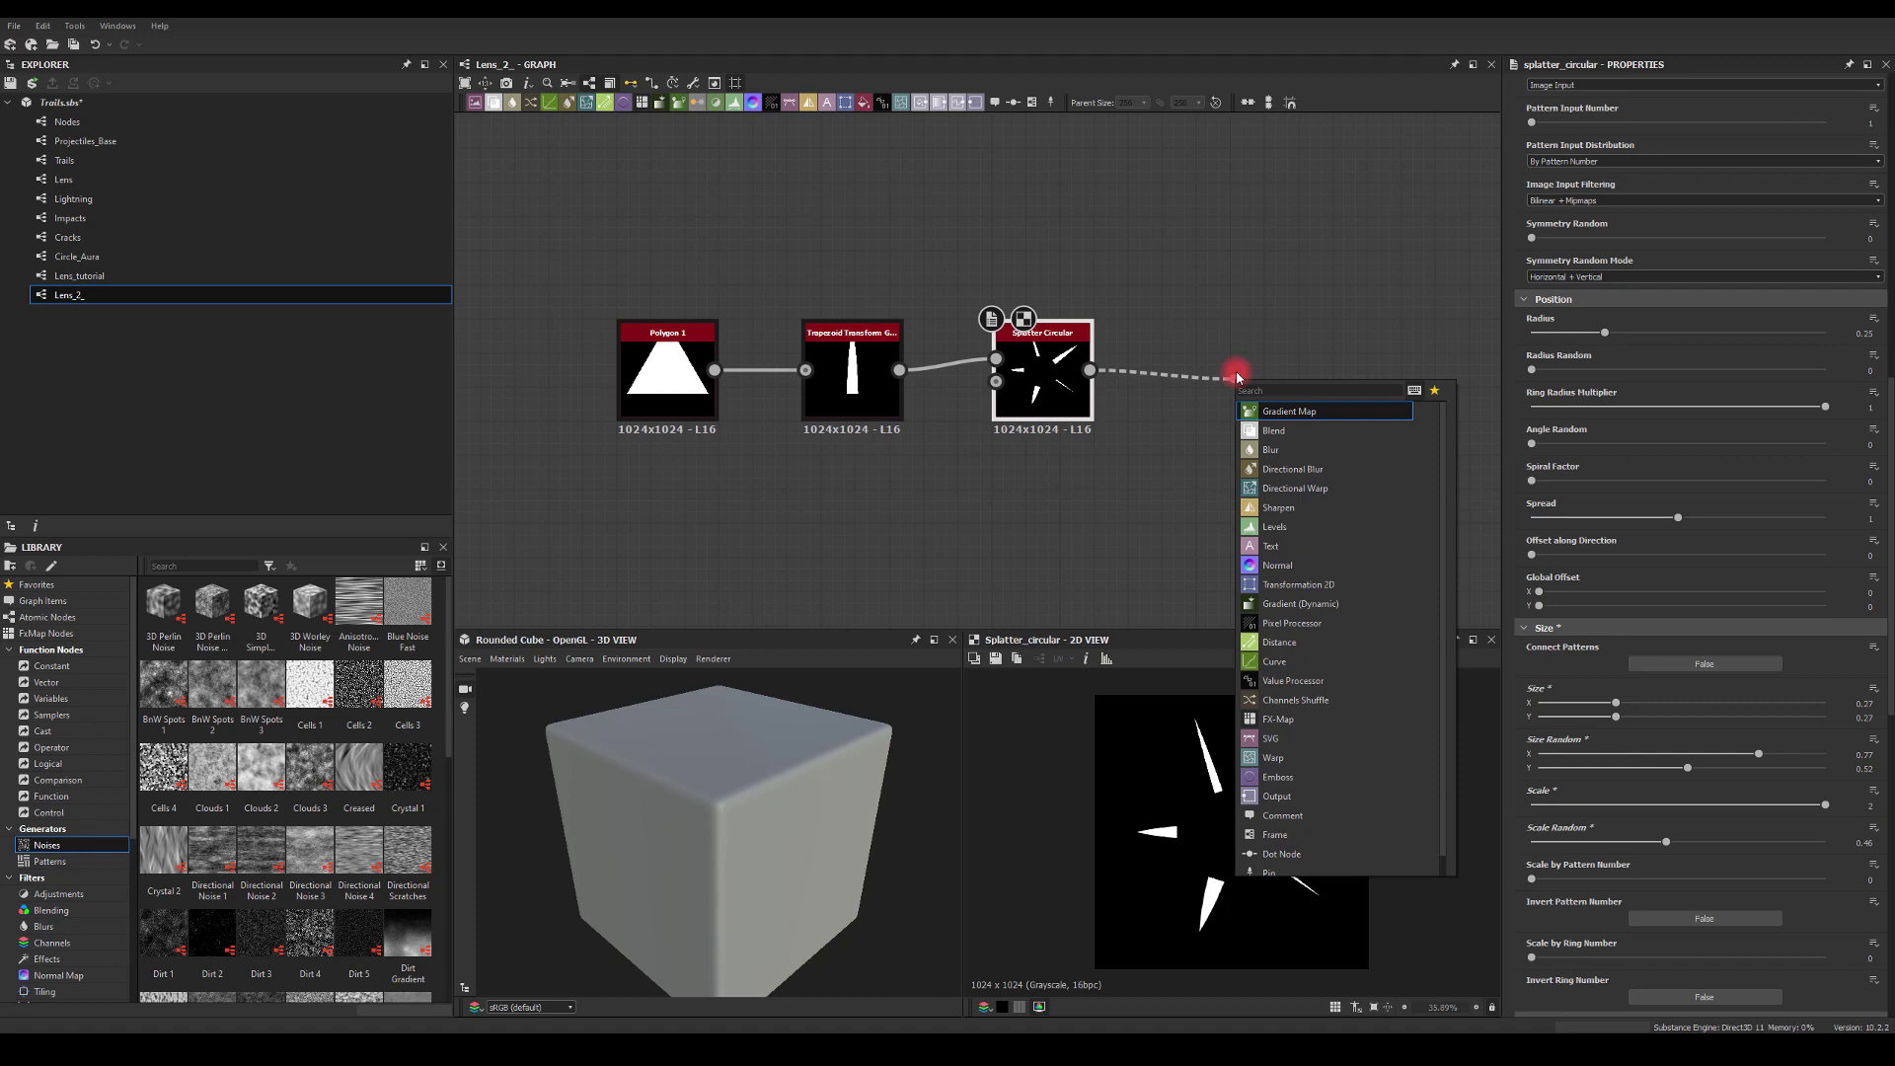
# - Add a Slope Blur Grayscale node after the Splatter Circular
pyautogui.write('slope')
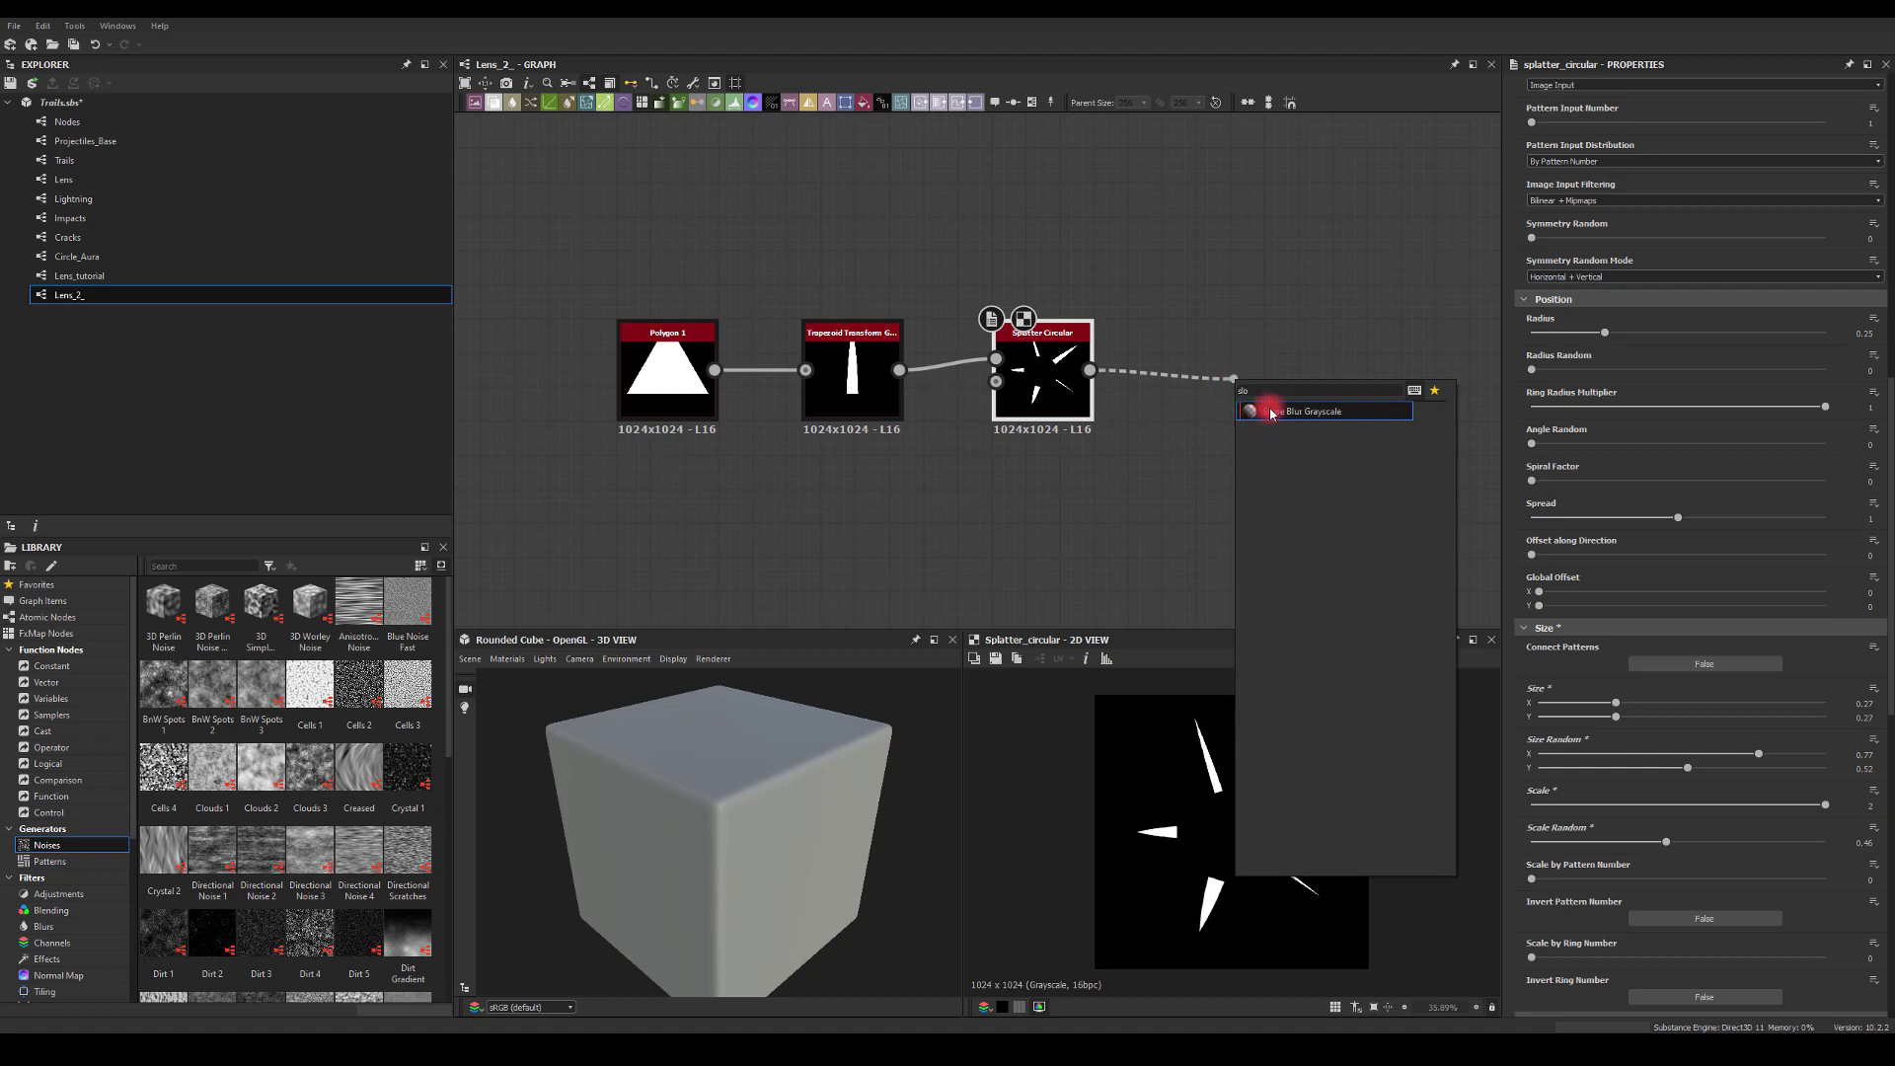
pyautogui.click(1264, 410)
pyautogui.moveTo(1258, 373); pyautogui.dragTo(1293, 373)
pyautogui.click(1105, 517)
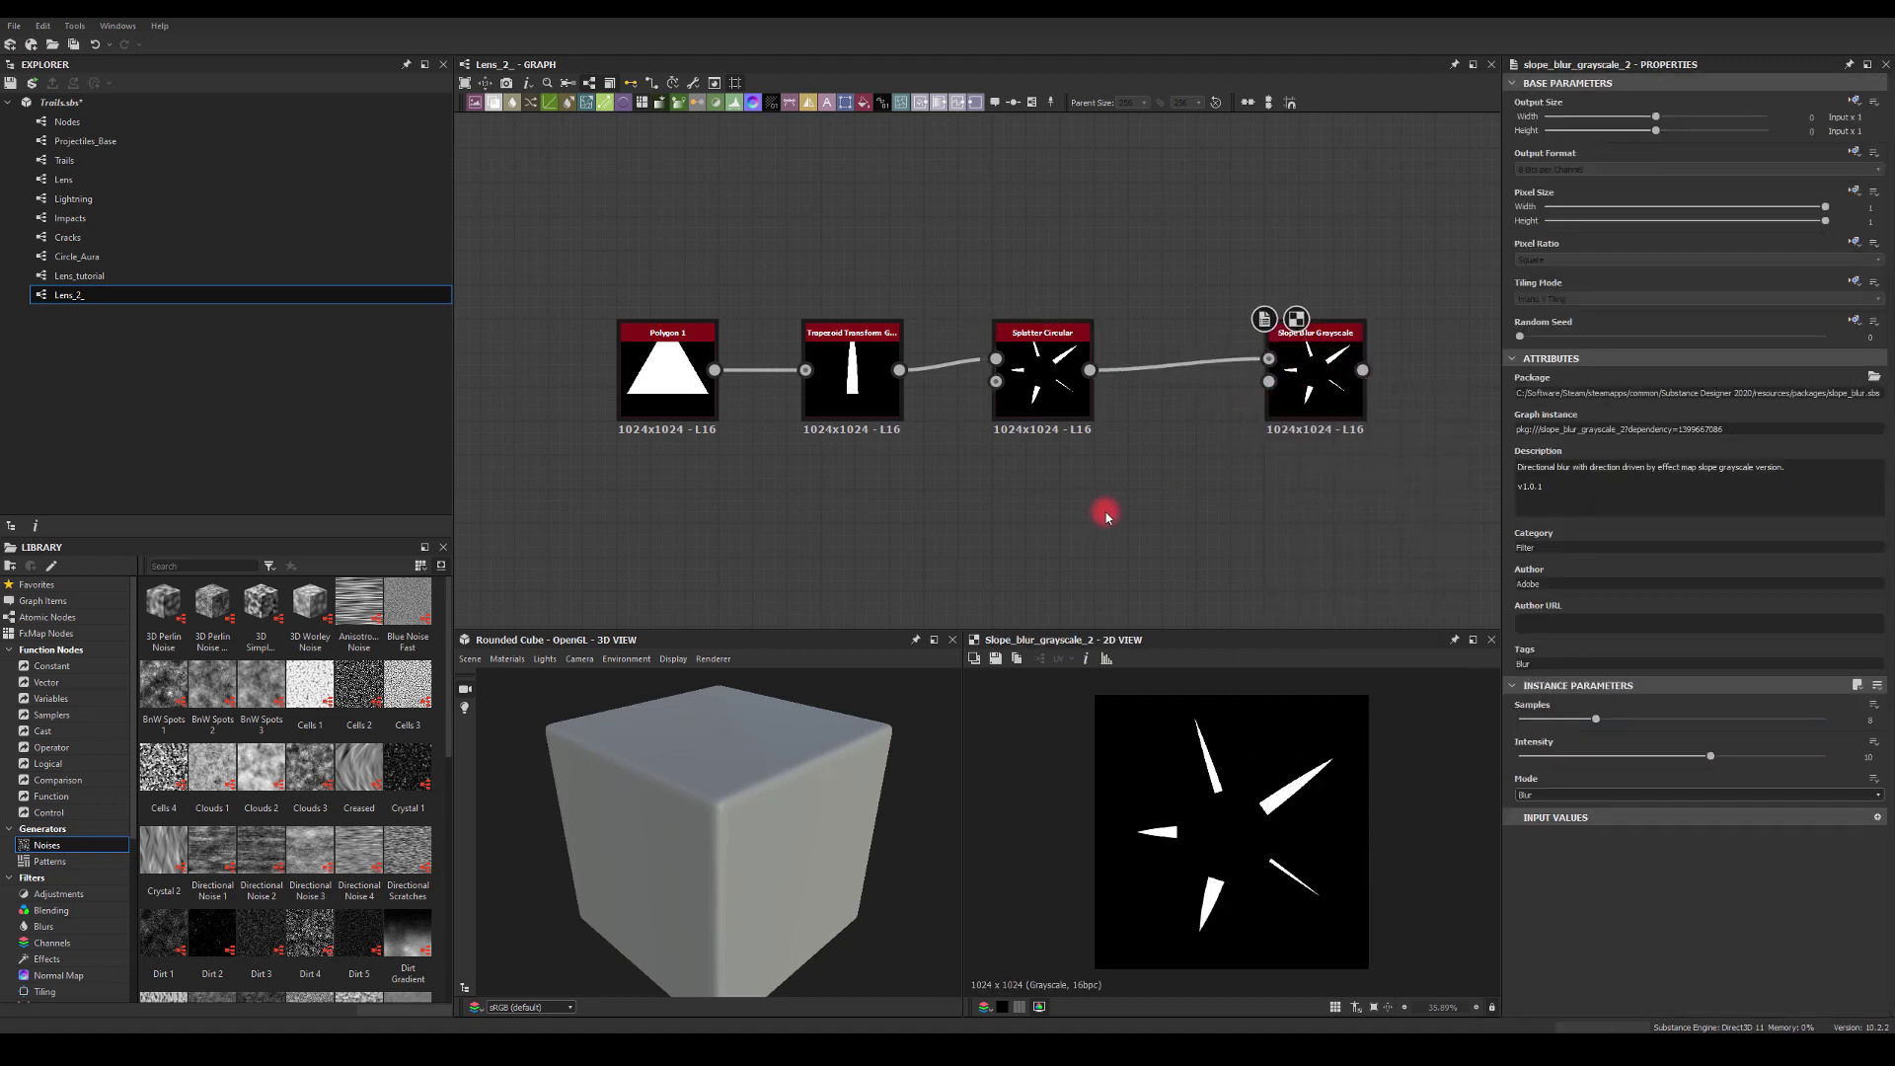
# - Add a Paraboloid Shape node and feed it into the slope blur's slope input
pyautogui.press('space')
pyautogui.write('shape')
pyautogui.press('Return')
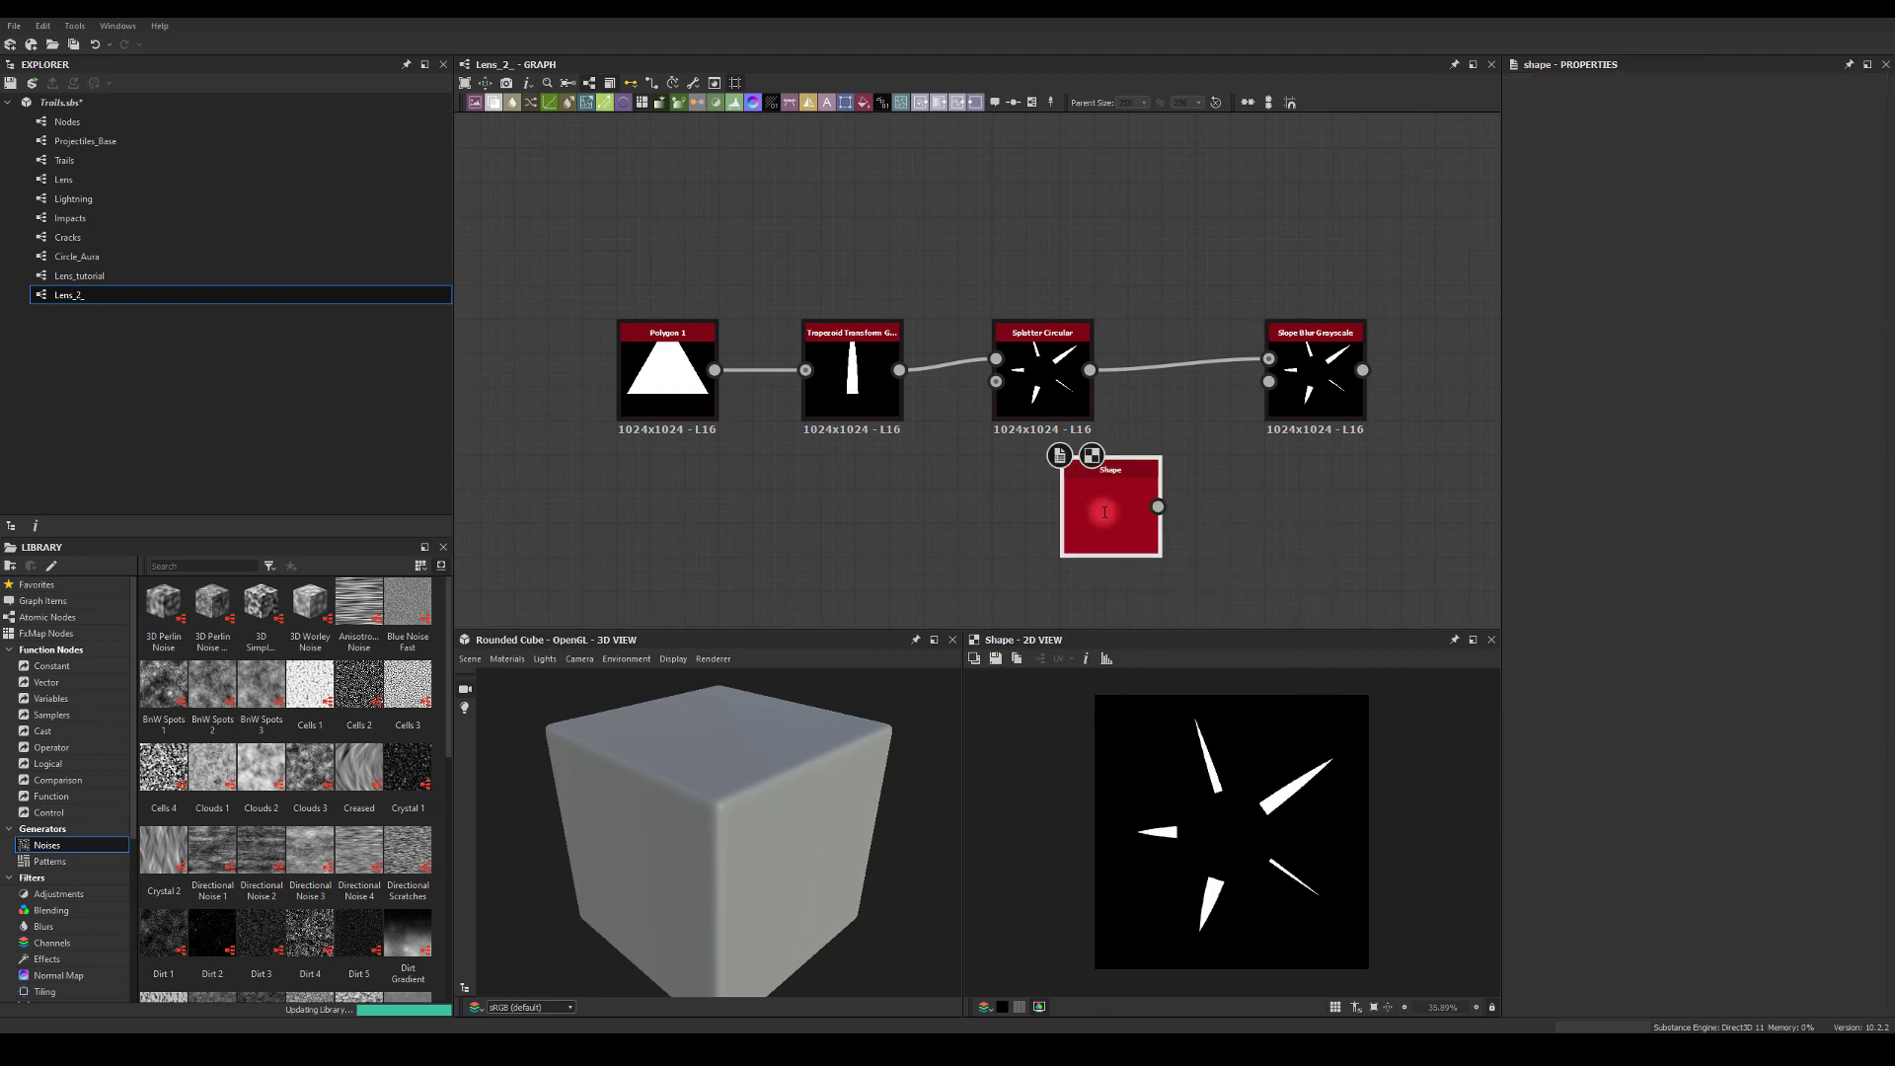
pyautogui.click(1533, 758)
pyautogui.click(1540, 790)
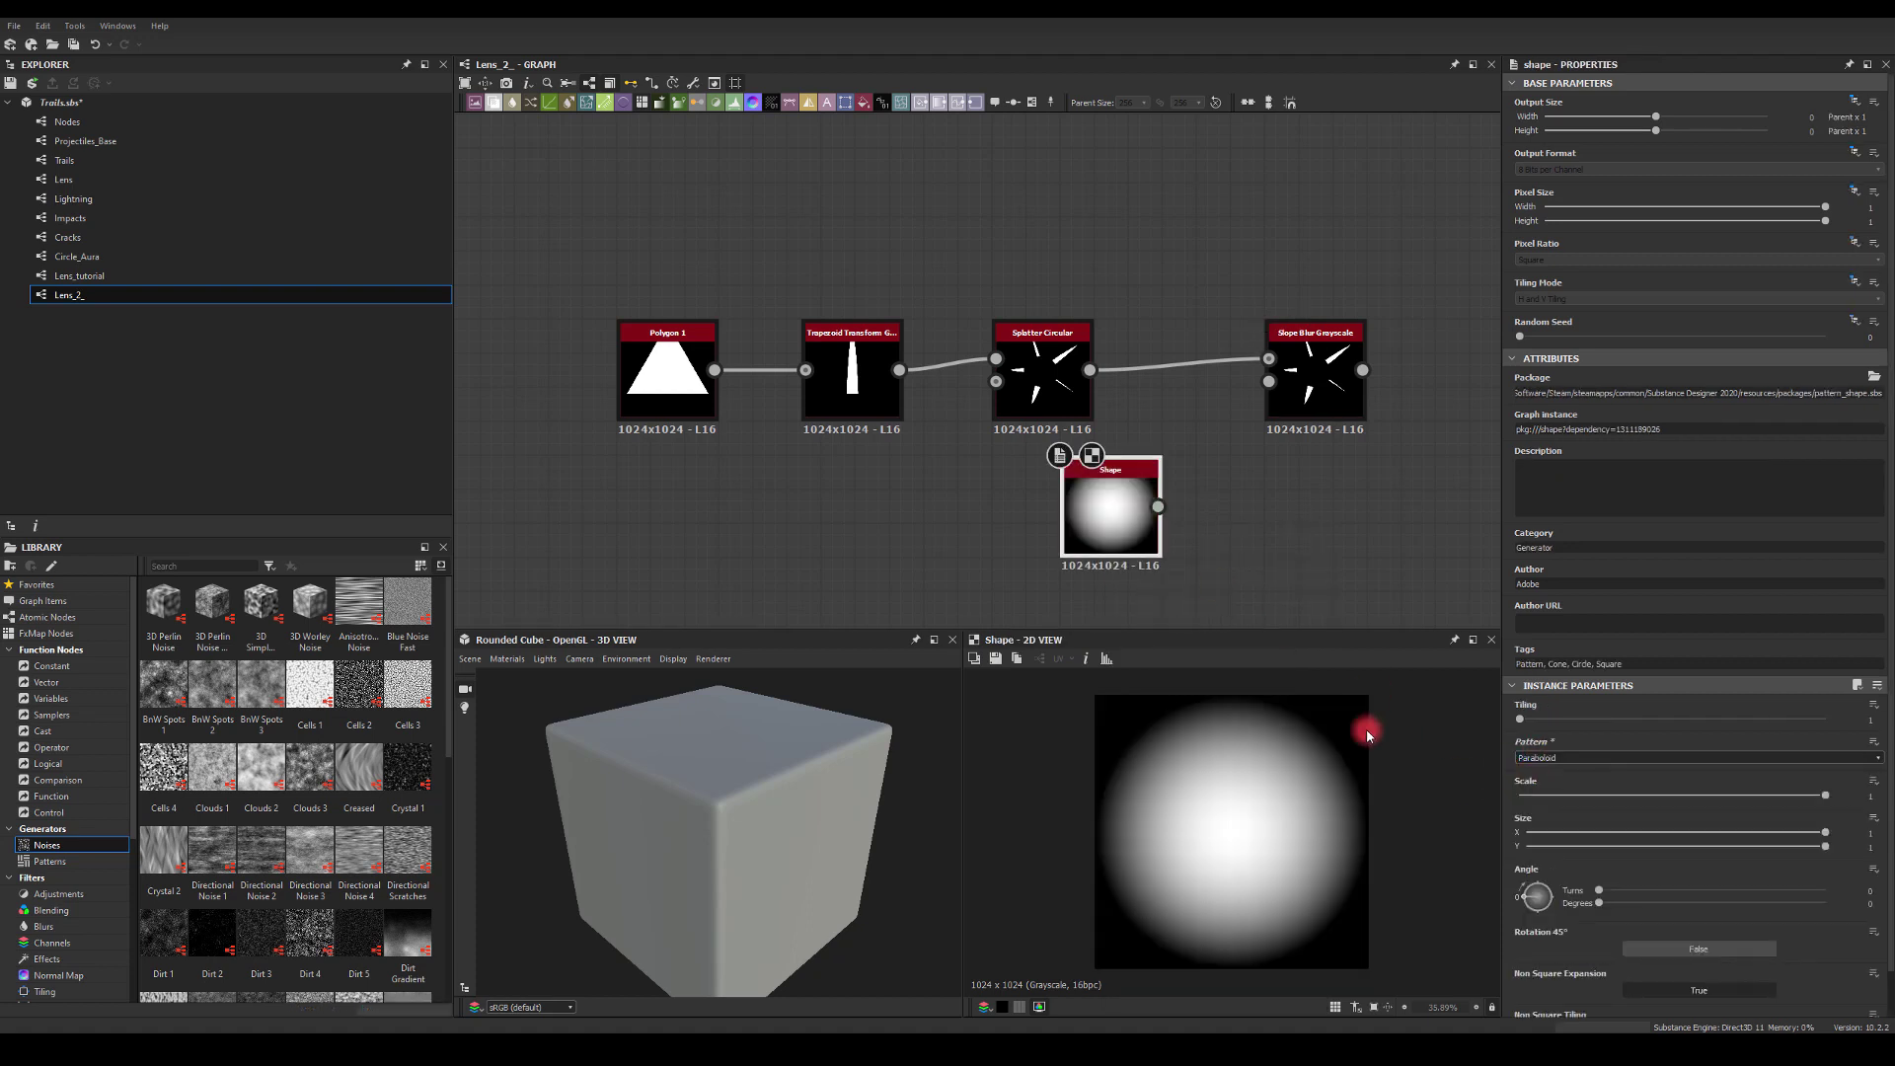
pyautogui.moveTo(1157, 506); pyautogui.dragTo(1307, 393)
pyautogui.doubleClick(1307, 392)
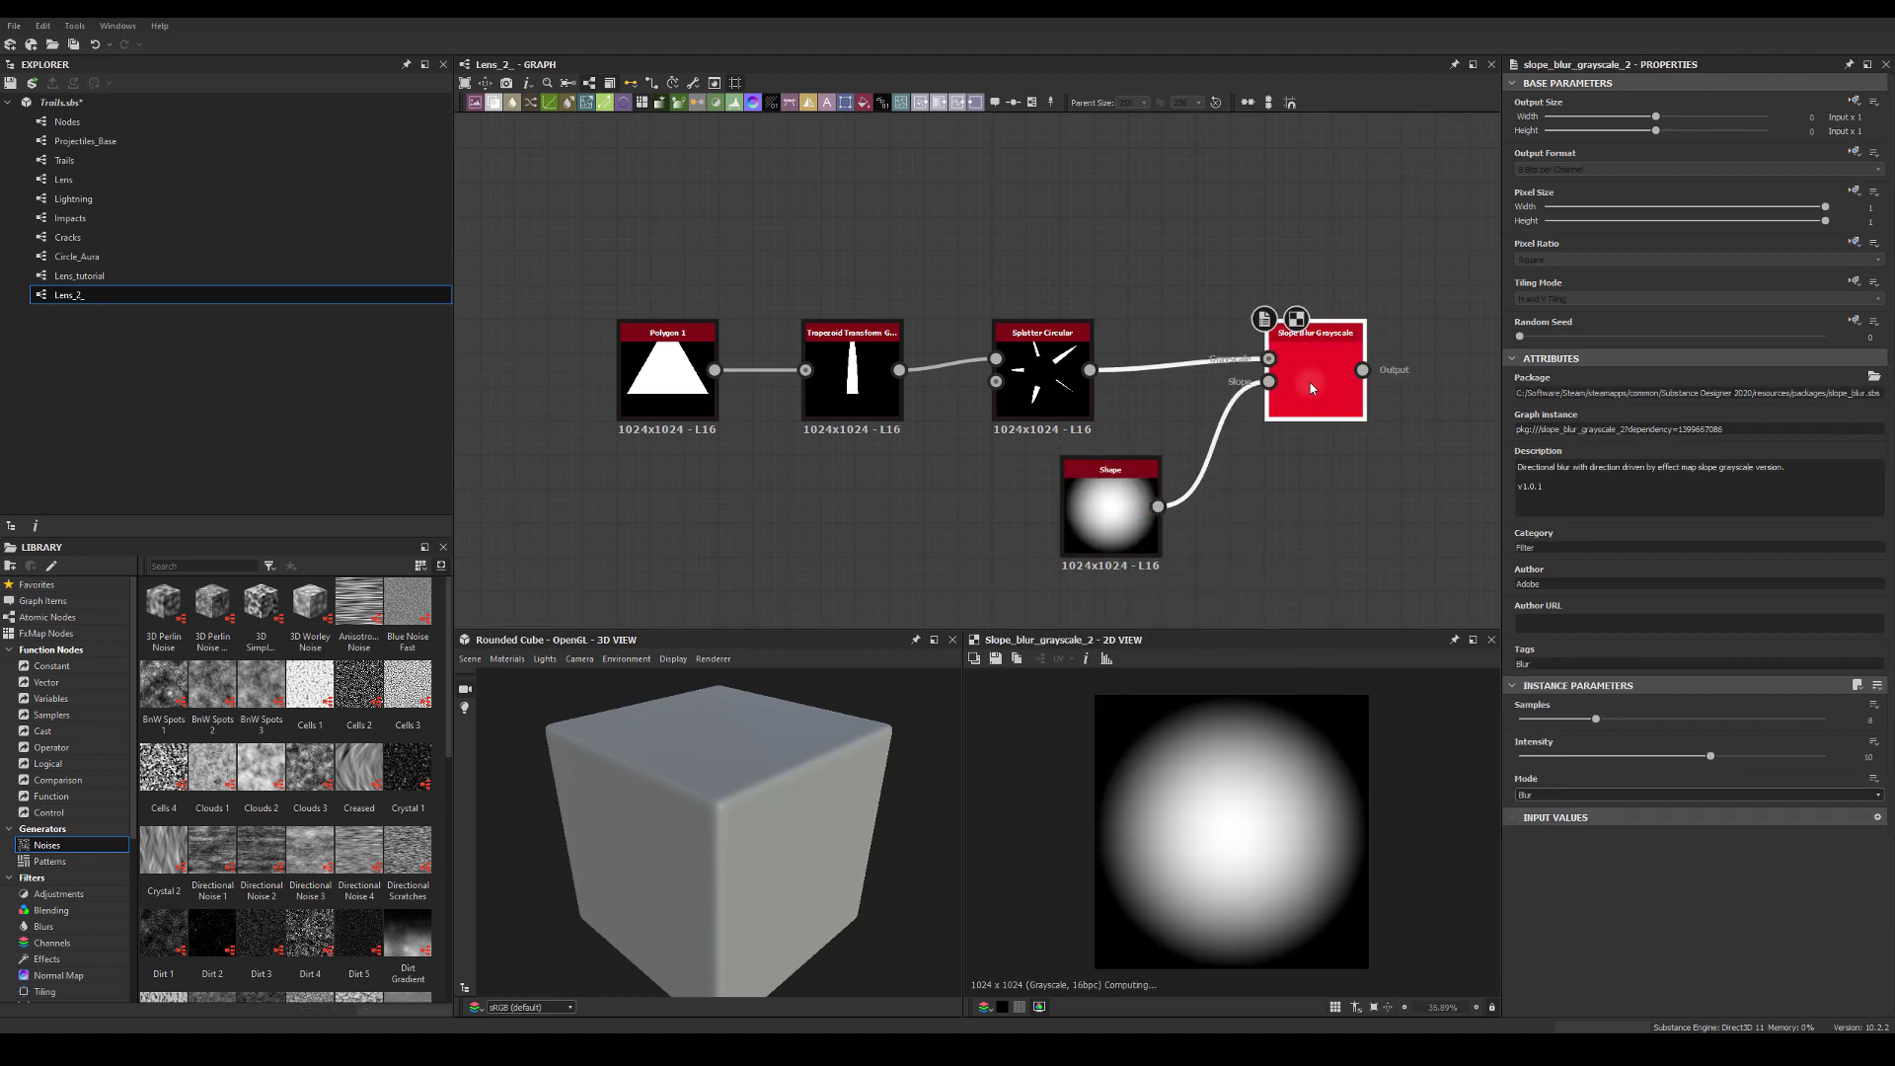
# - Set the slope blur's Samples to 32 and Intensity to 16
pyautogui.moveTo(1596, 719); pyautogui.dragTo(1825, 719)
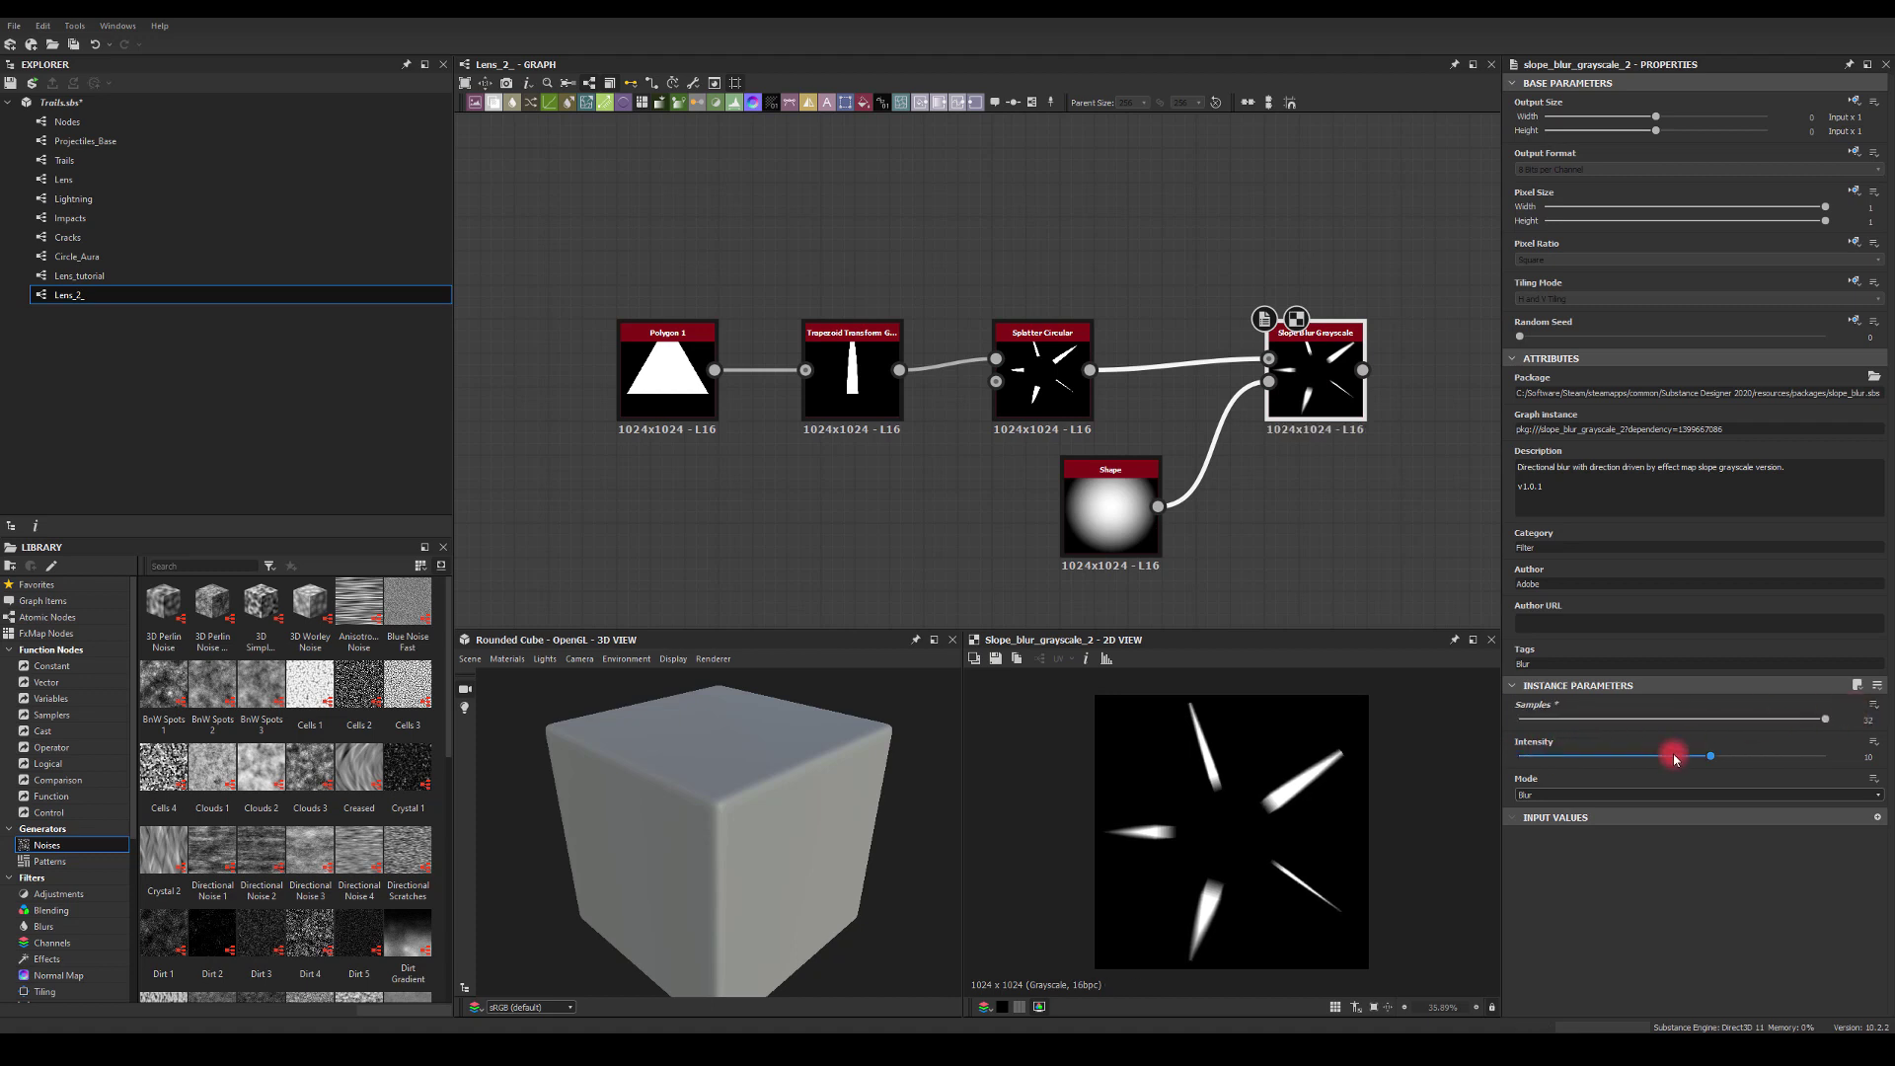
pyautogui.moveTo(1708, 760); pyautogui.dragTo(1872, 737)
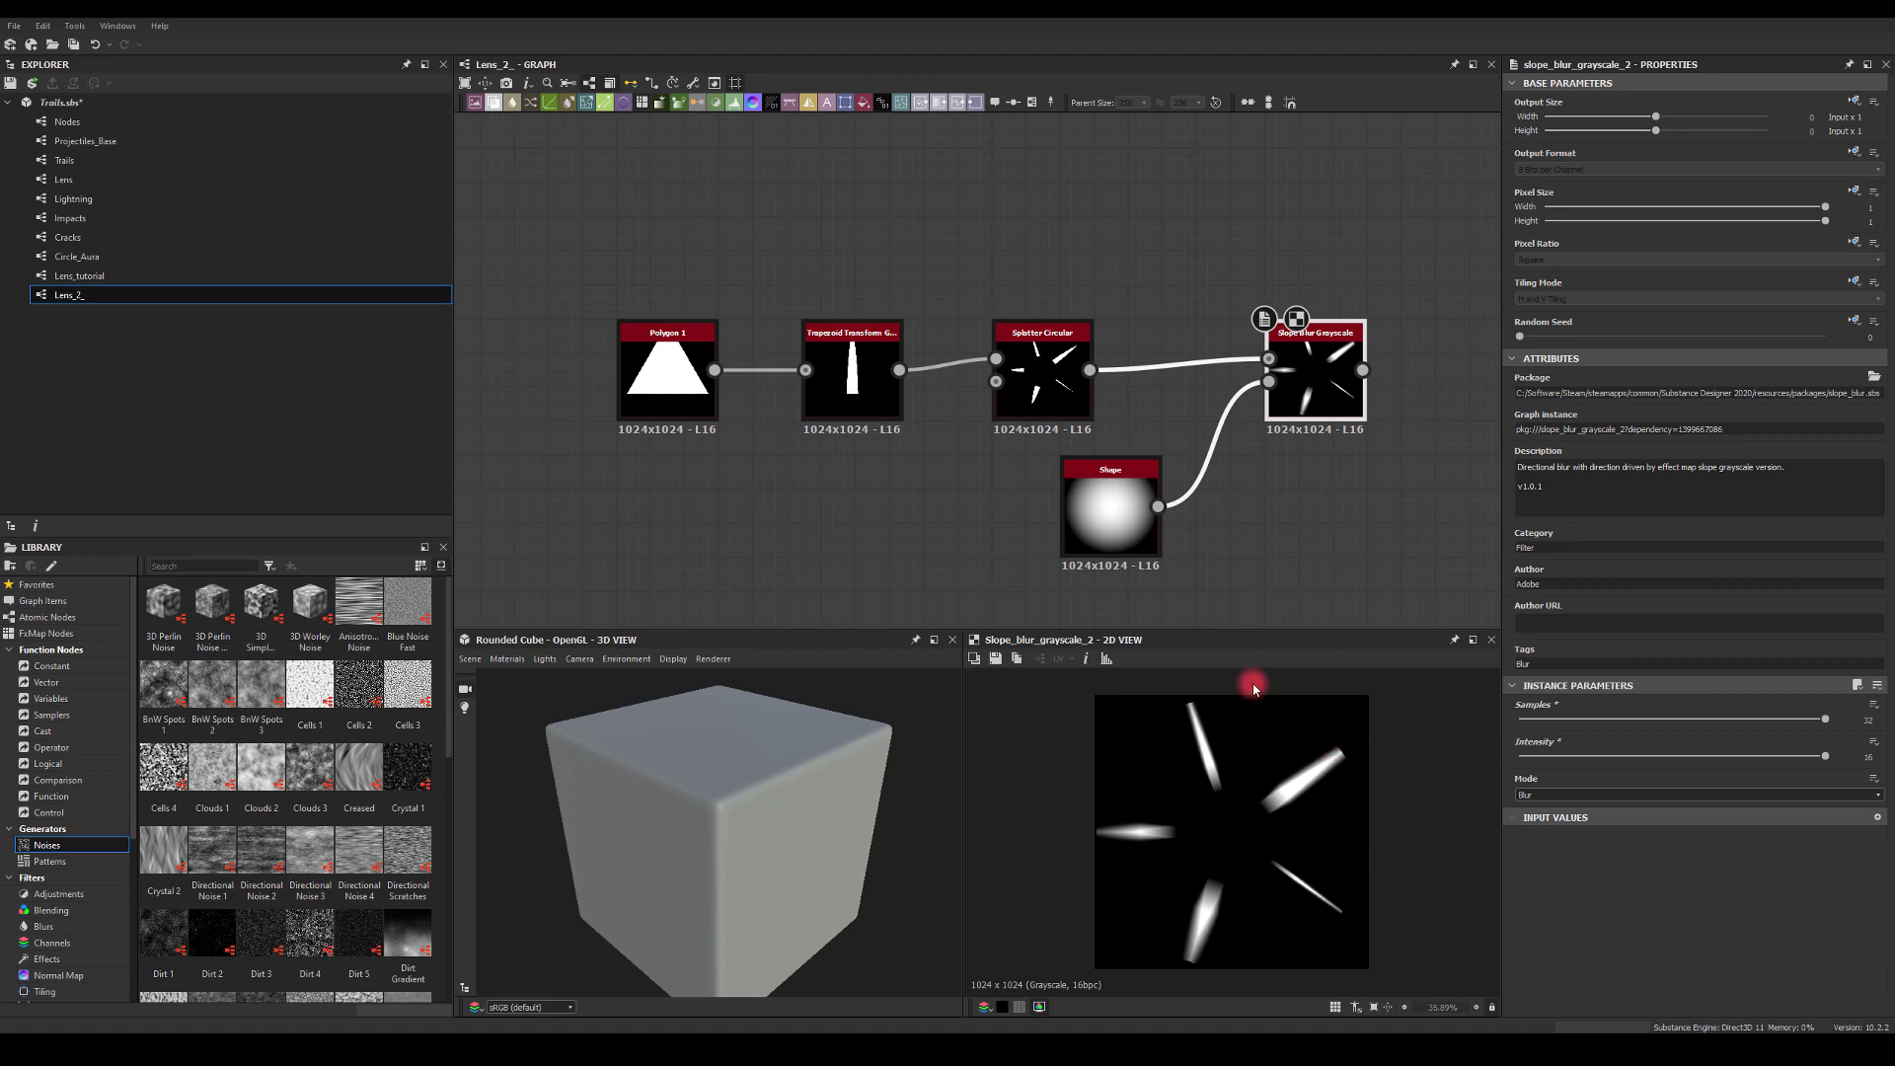
pyautogui.moveTo(1100, 507); pyautogui.dragTo(1032, 542)
pyautogui.moveTo(1351, 396); pyautogui.dragTo(1492, 466)
pyautogui.moveTo(1090, 370); pyautogui.dragTo(1427, 427)
# - Insert a Transformation 2D after the splatter, scale it down, and set No Tiling
pyautogui.click(1280, 351)
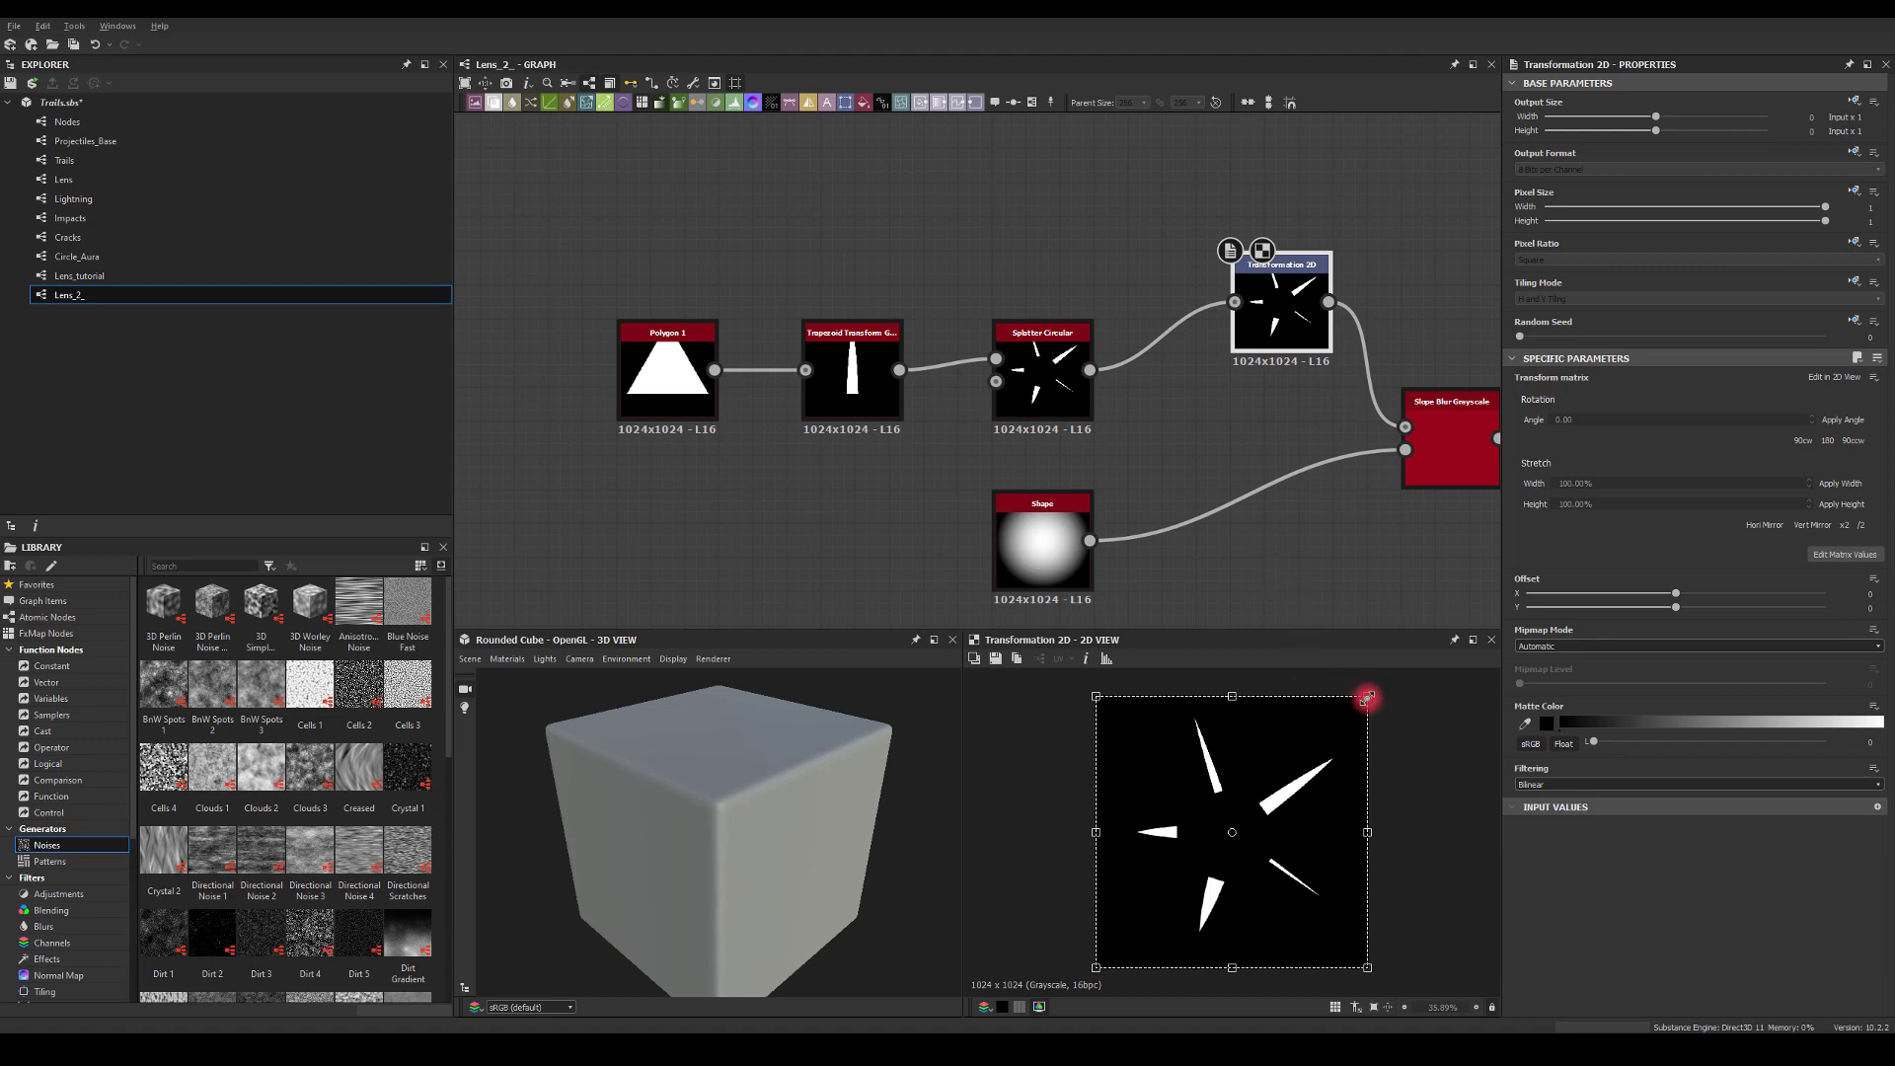
pyautogui.moveTo(1367, 699); pyautogui.dragTo(1316, 725)
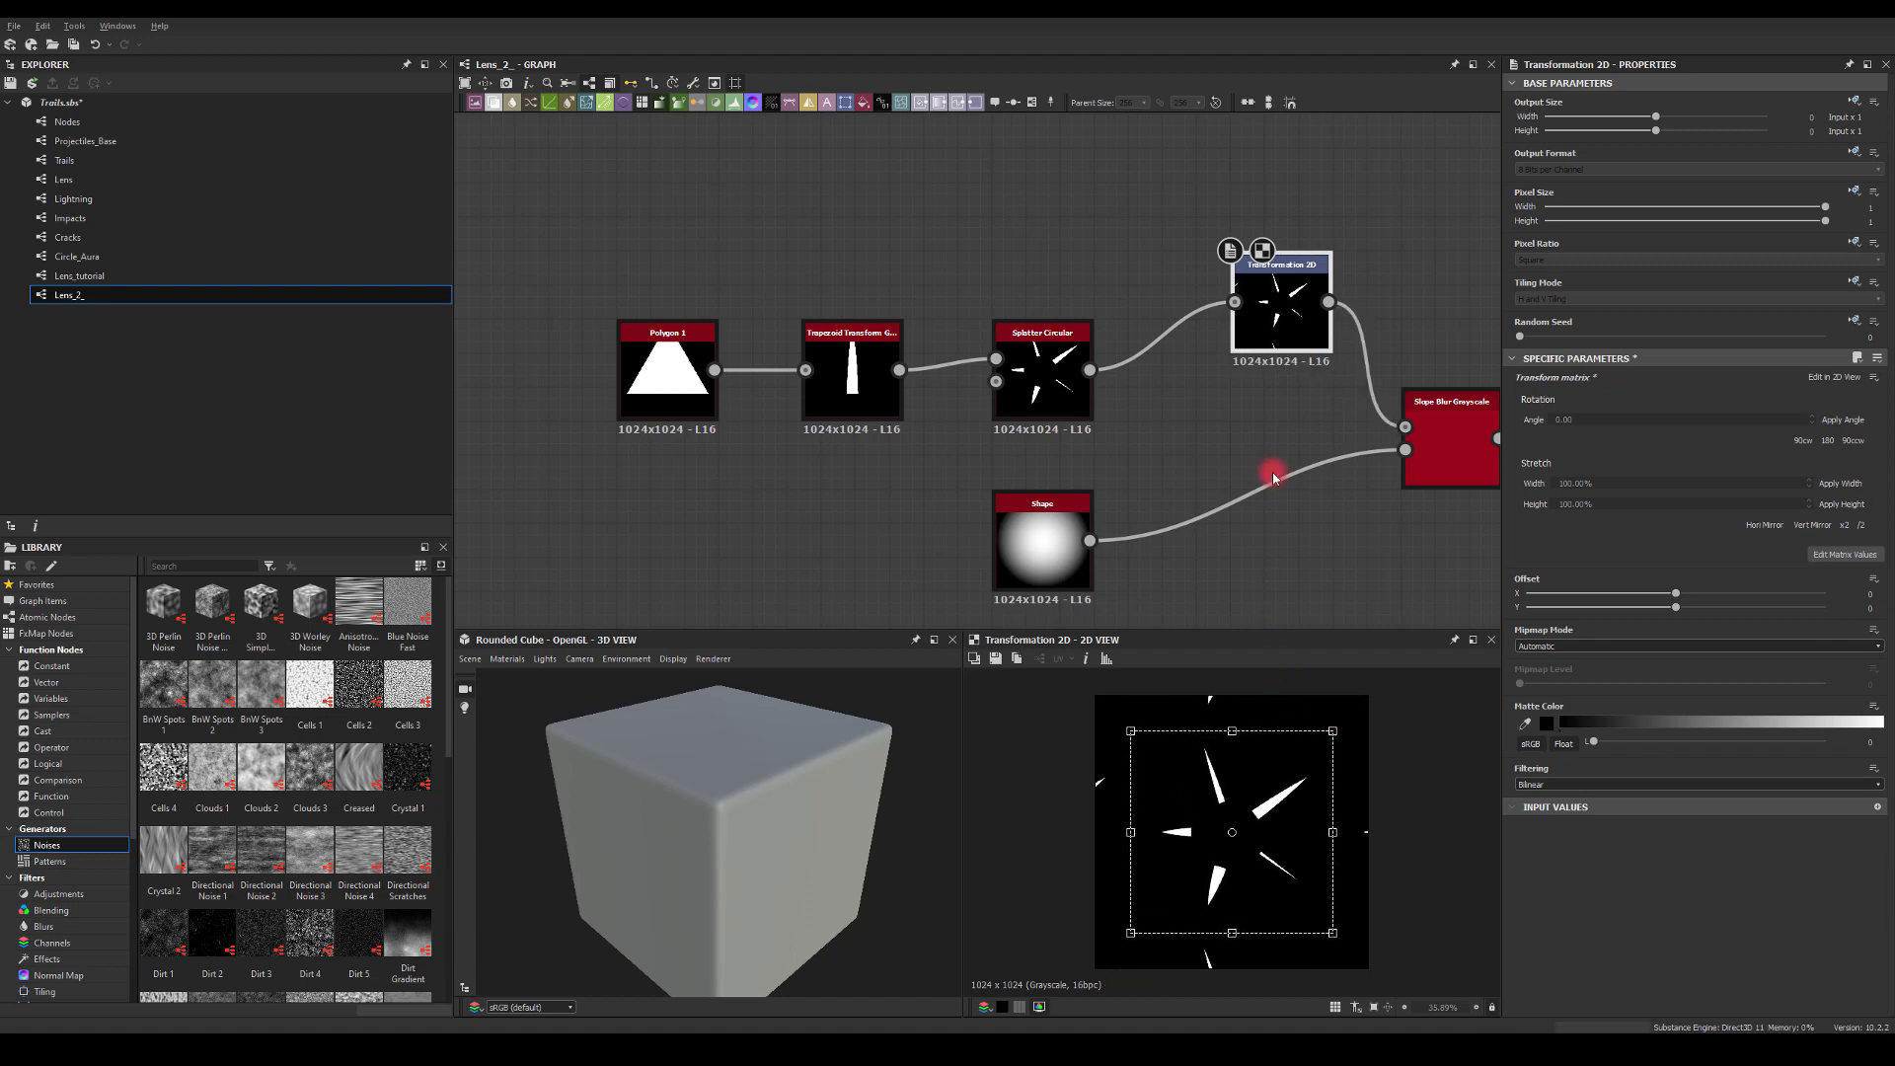
pyautogui.click(1854, 282)
pyautogui.click(1831, 318)
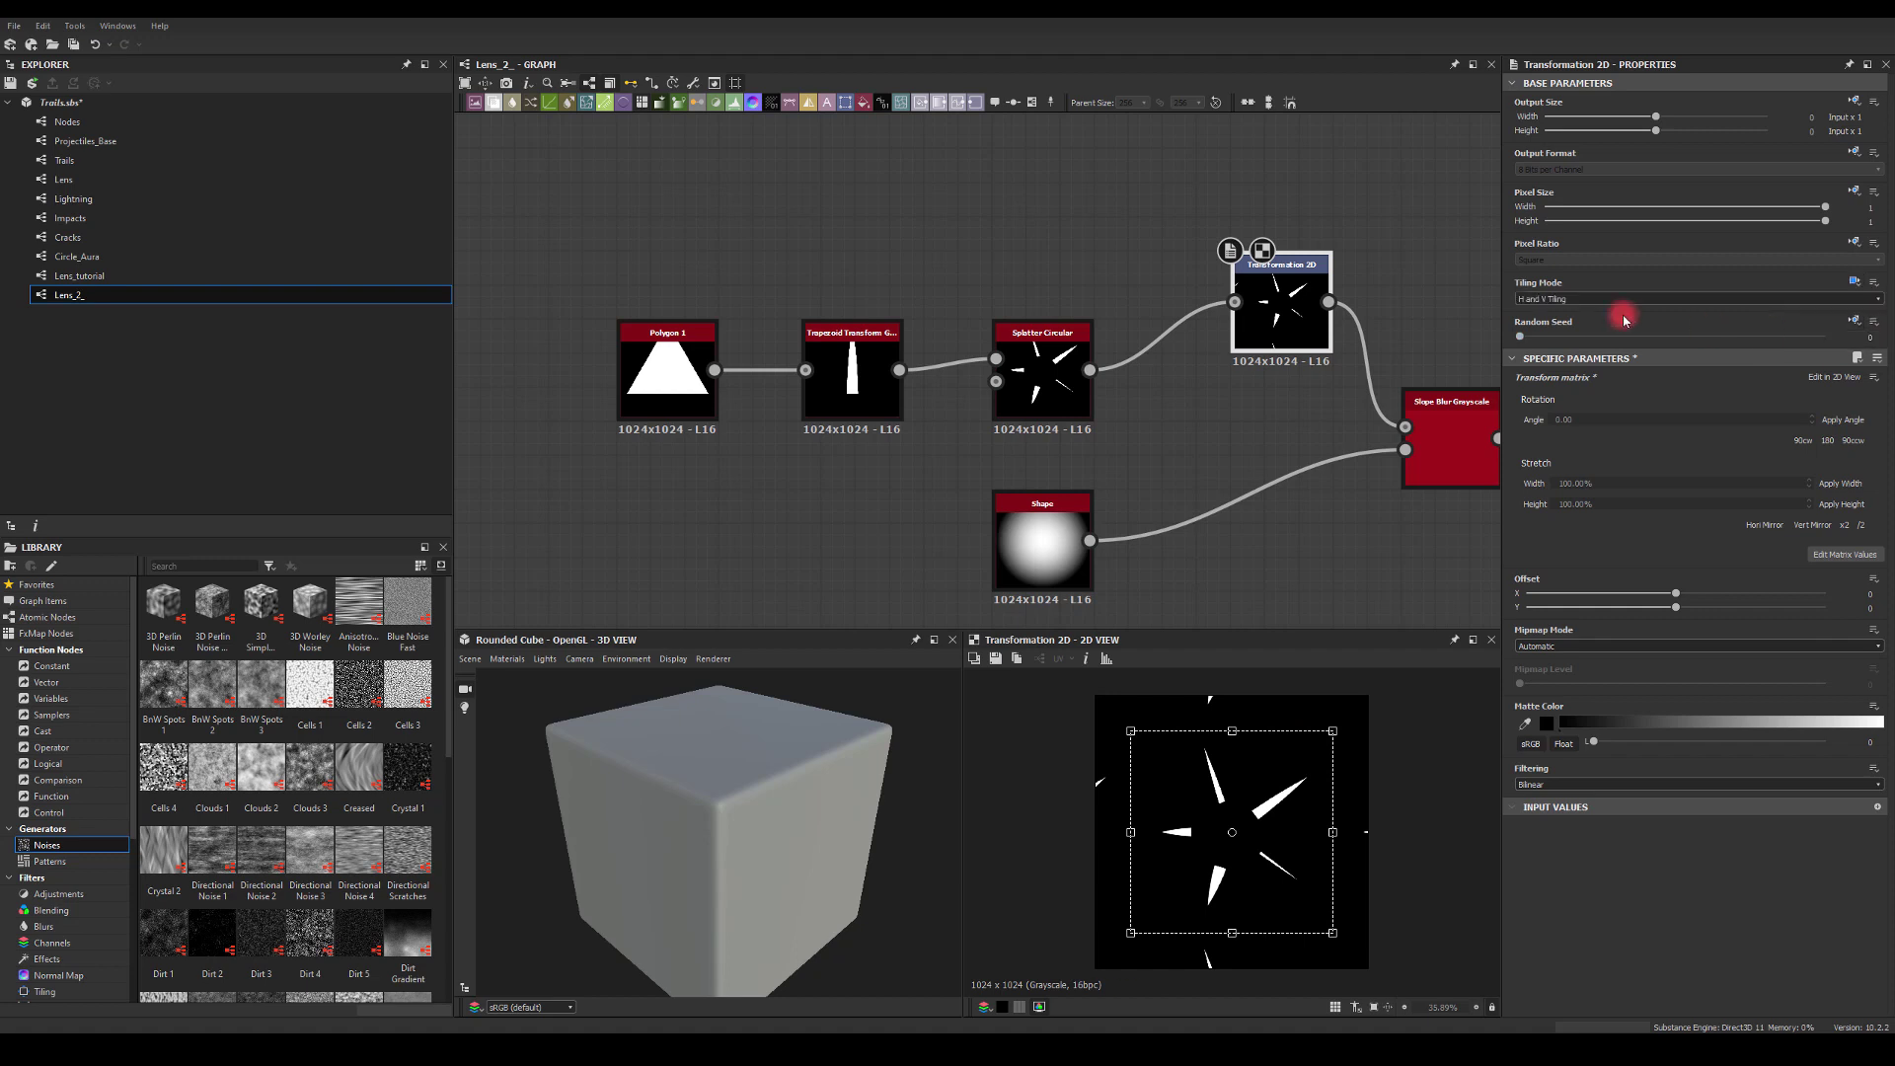
pyautogui.click(1567, 300)
pyautogui.click(1545, 294)
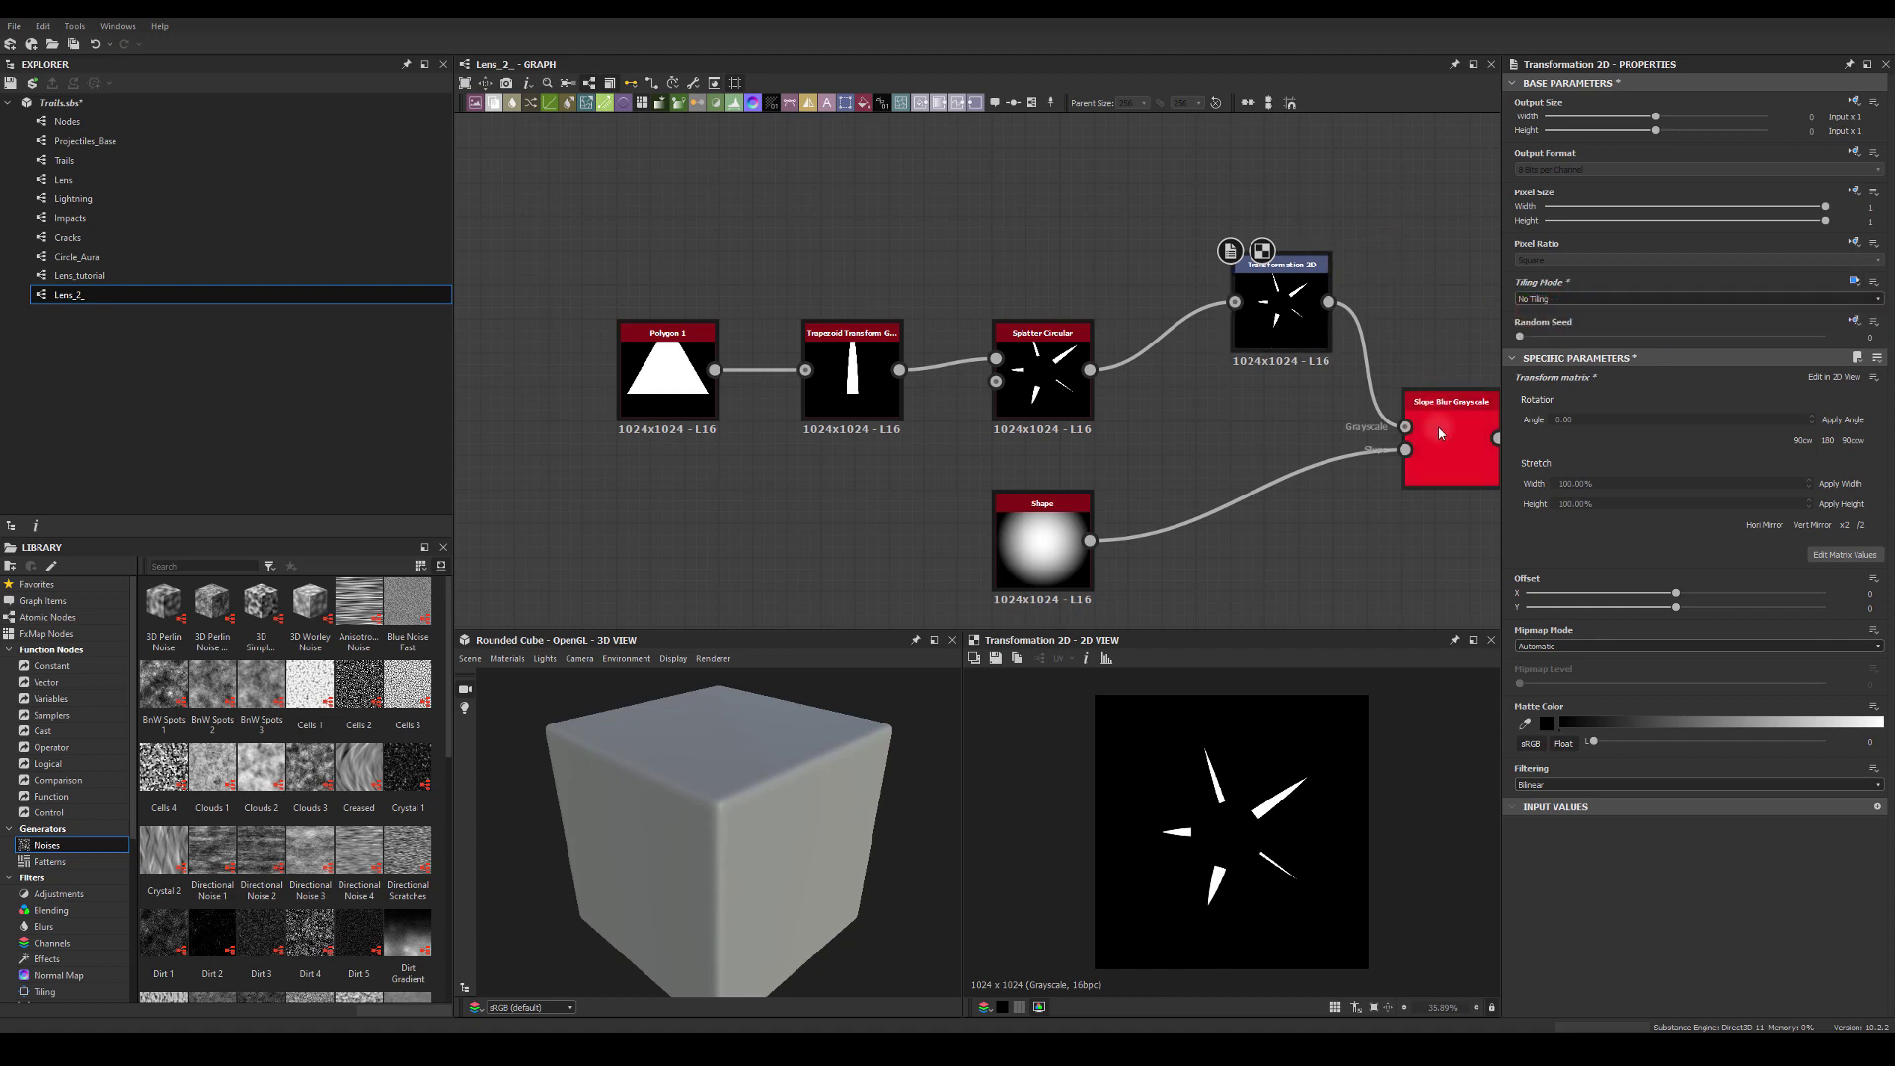
pyautogui.click(1437, 427)
pyautogui.moveTo(1412, 310); pyautogui.dragTo(1238, 311, button='middle')
pyautogui.click(1311, 402)
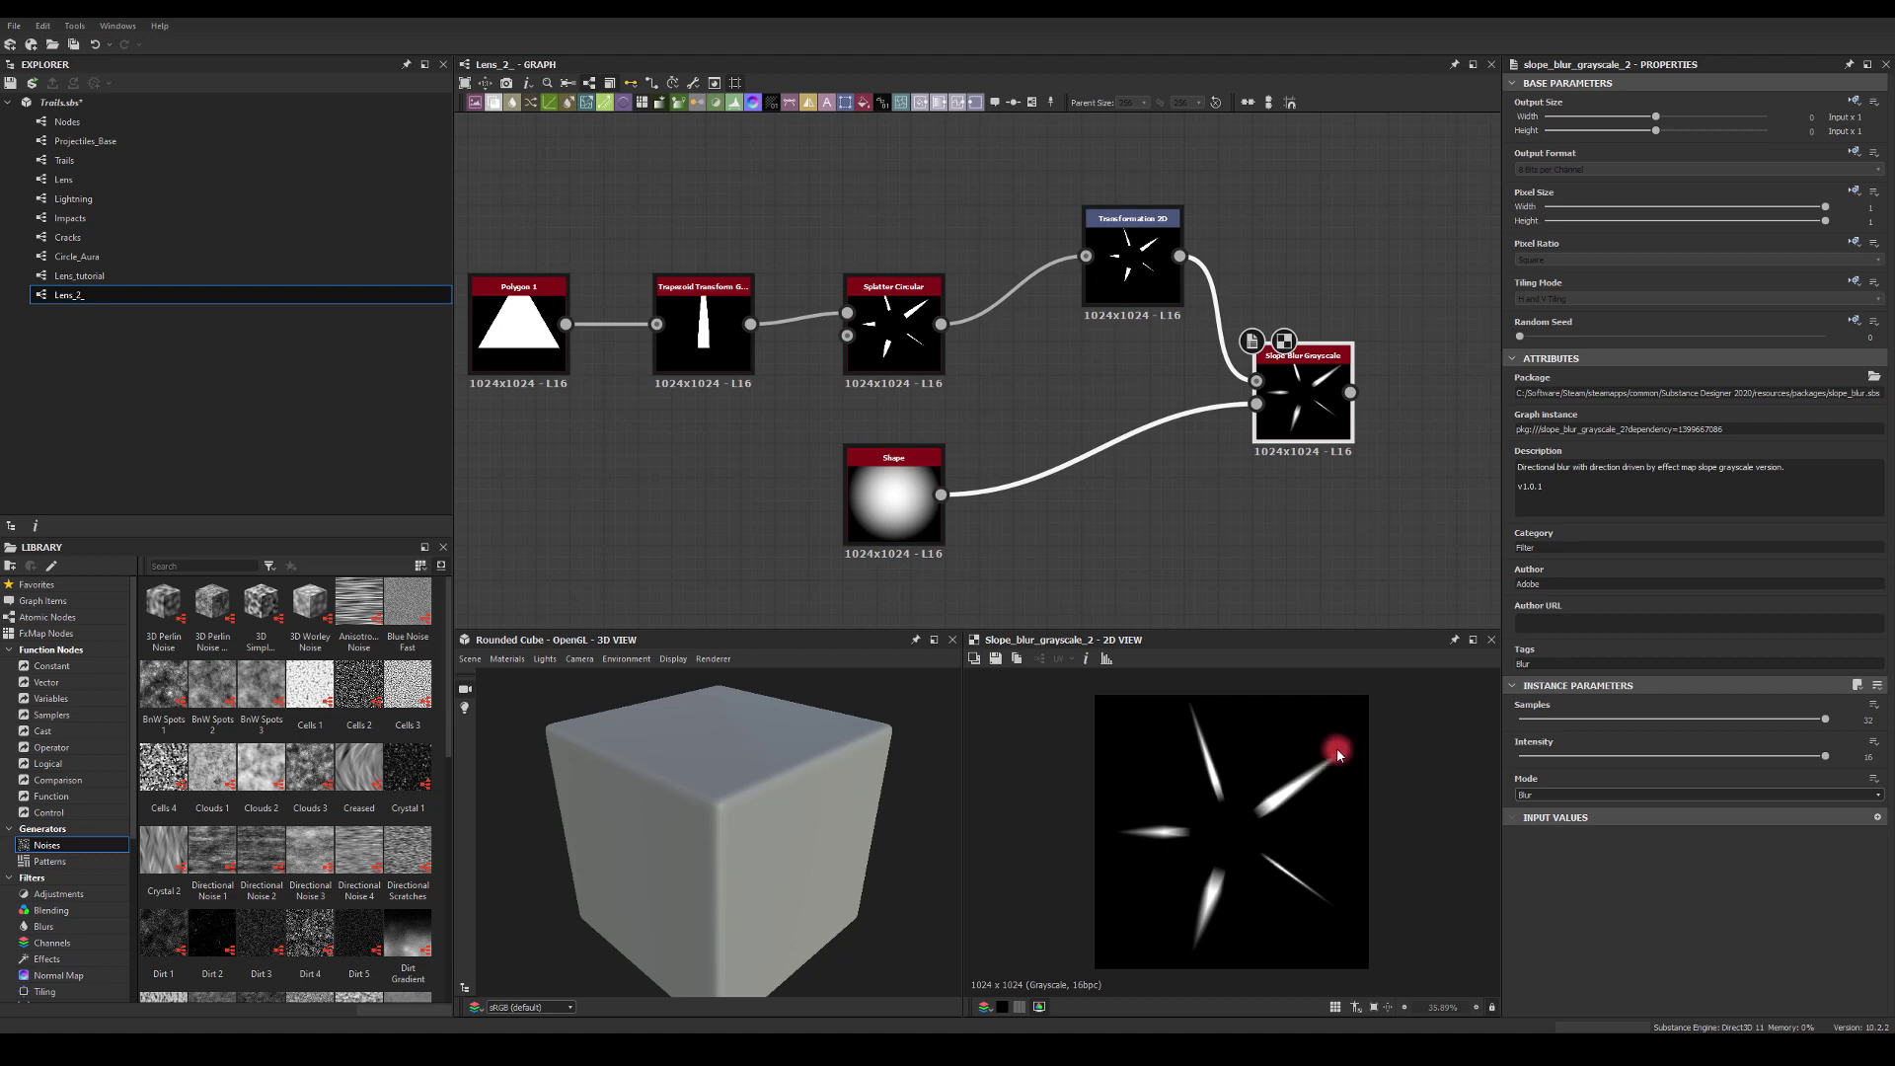
# - Insert a Blur HQ Grayscale between the Shape node and the Slope Blur's slope input
pyautogui.moveTo(944, 496); pyautogui.dragTo(1101, 548)
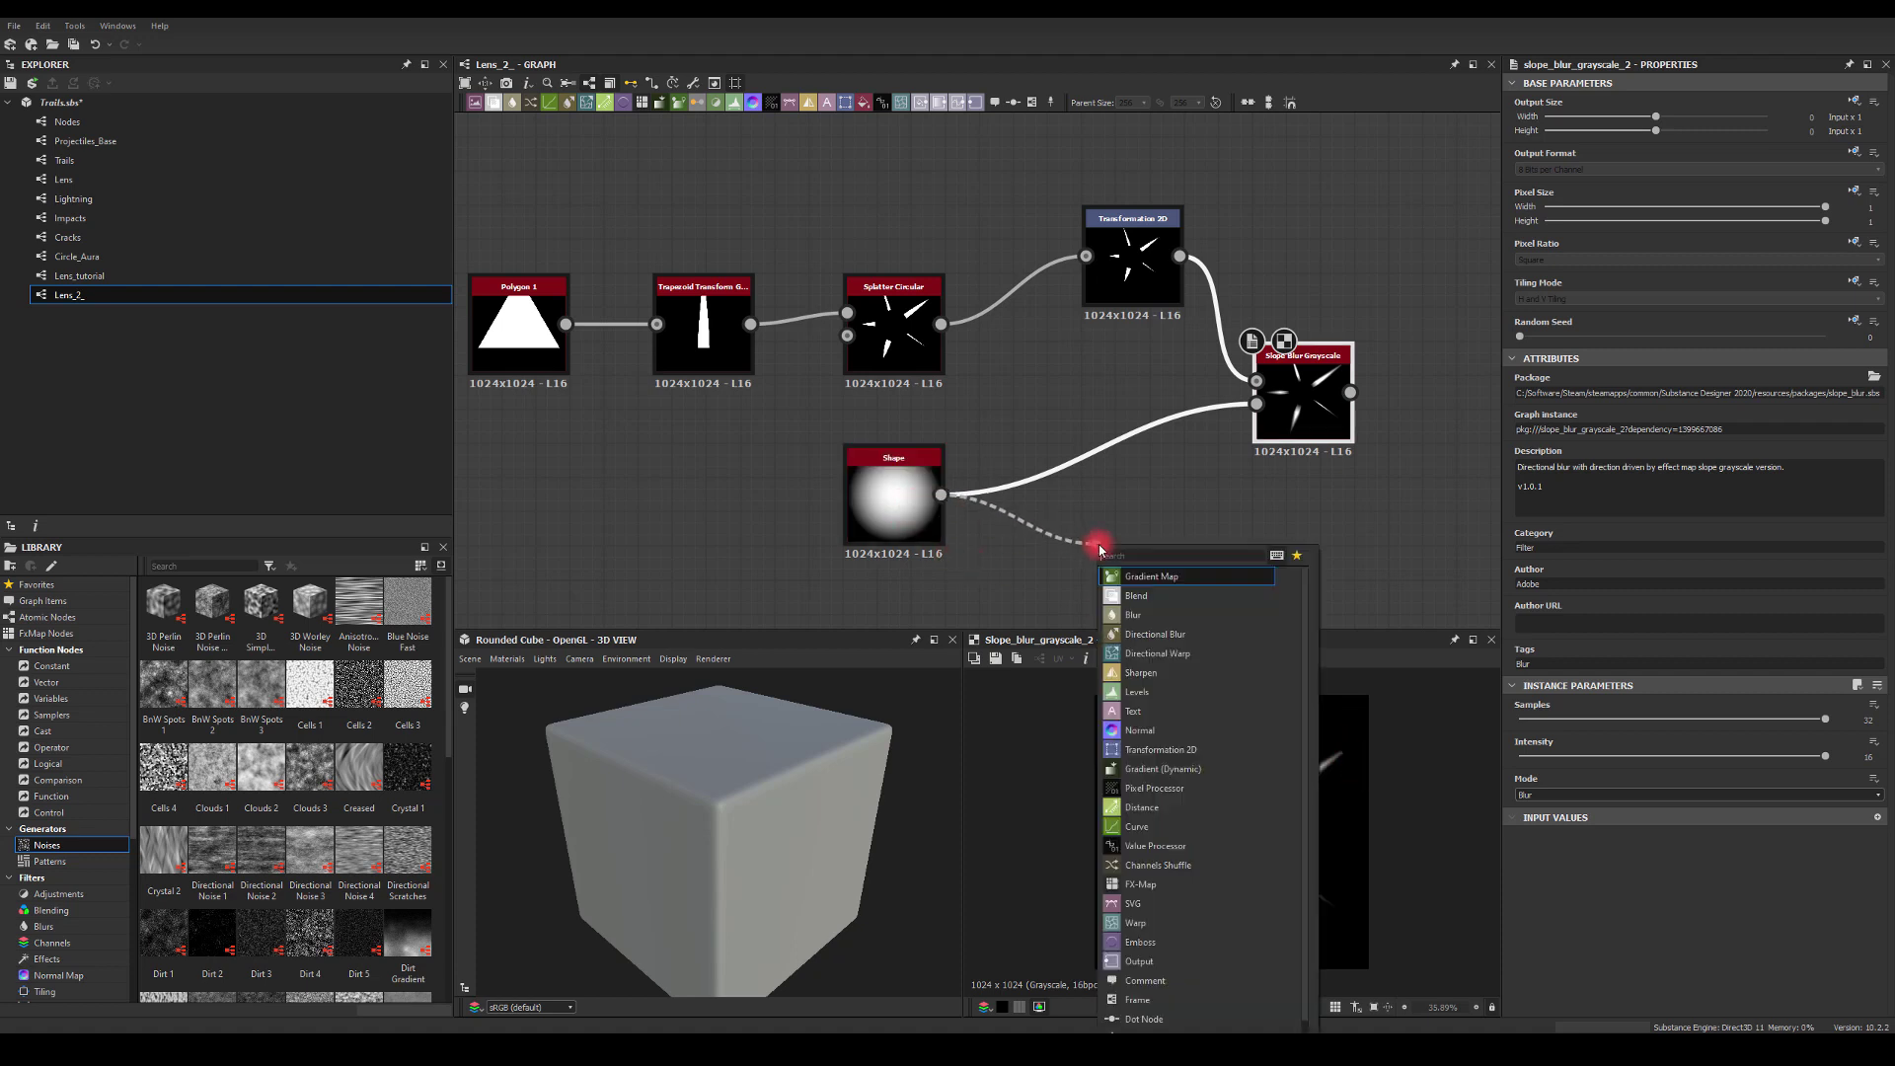
pyautogui.write('blur')
pyautogui.click(1145, 614)
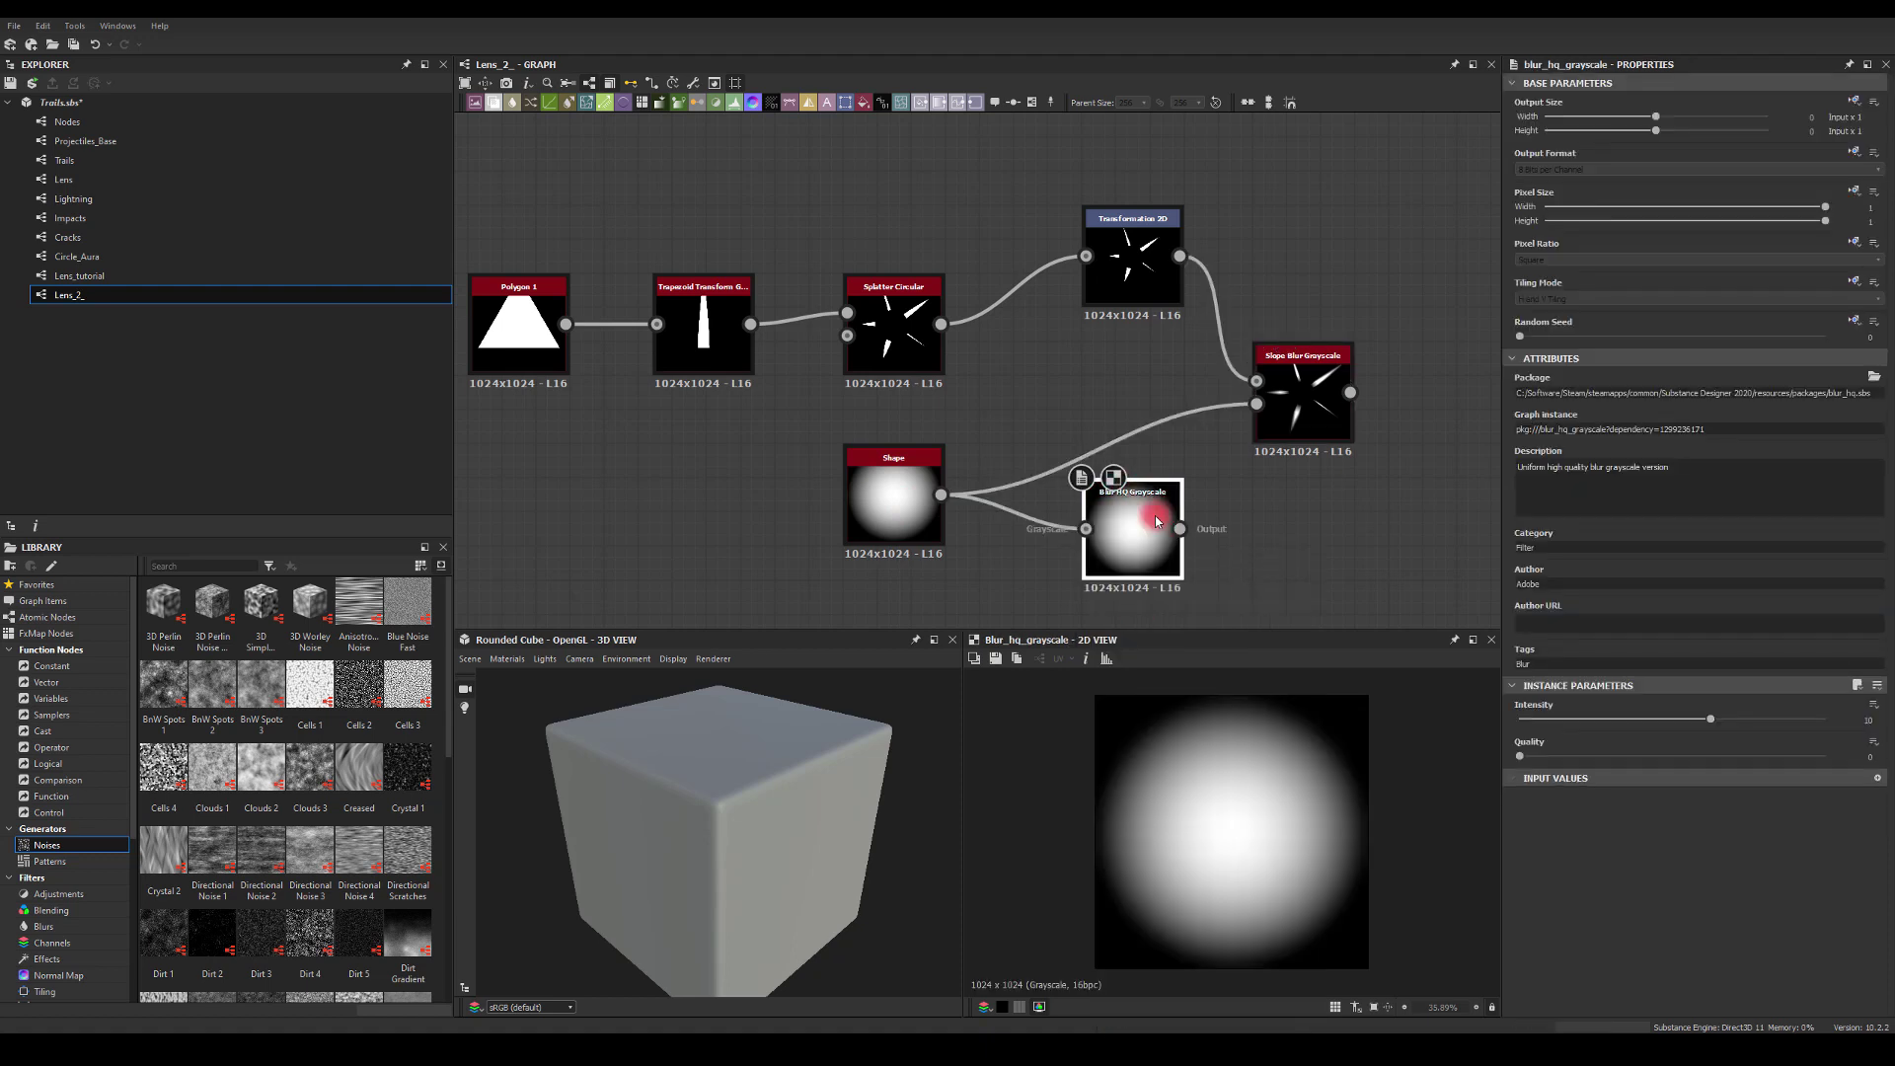
pyautogui.moveTo(1178, 528); pyautogui.dragTo(1257, 403)
pyautogui.click(1291, 405)
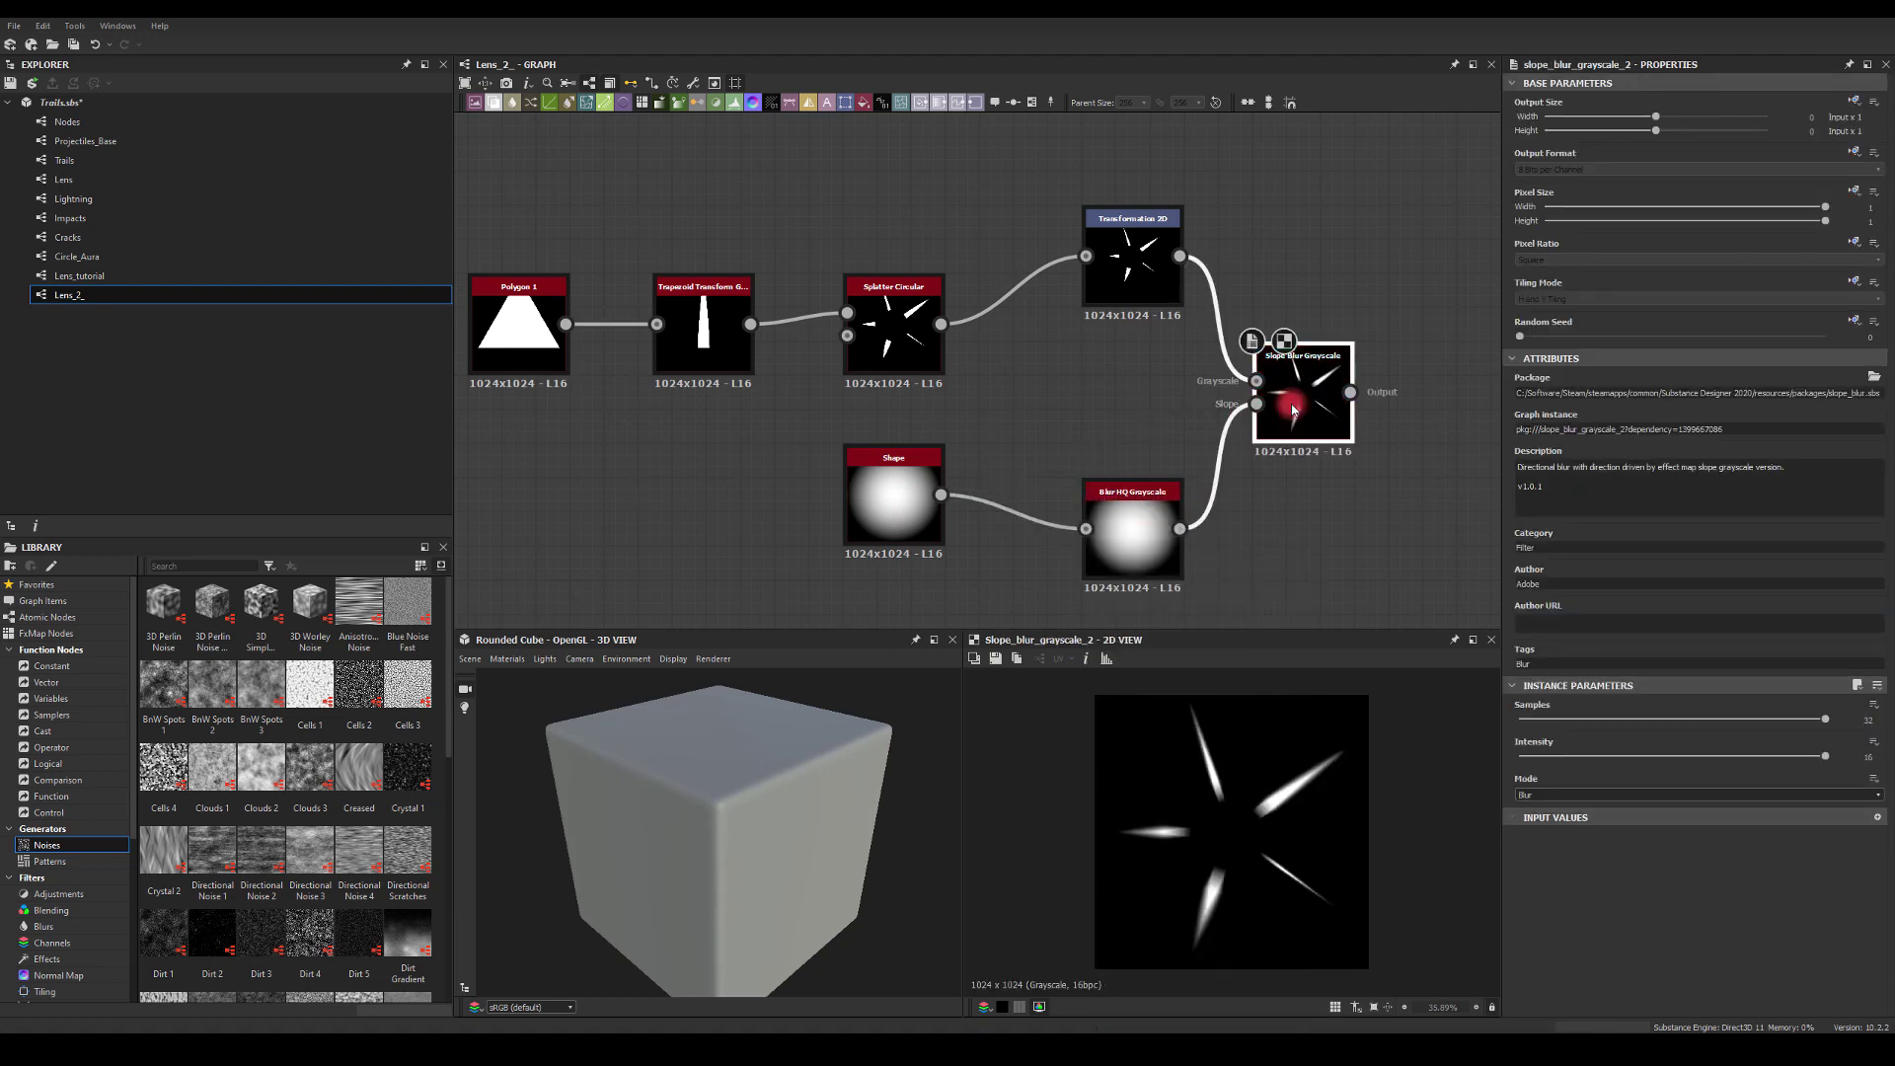
pyautogui.moveTo(1131, 528); pyautogui.dragTo(1047, 493)
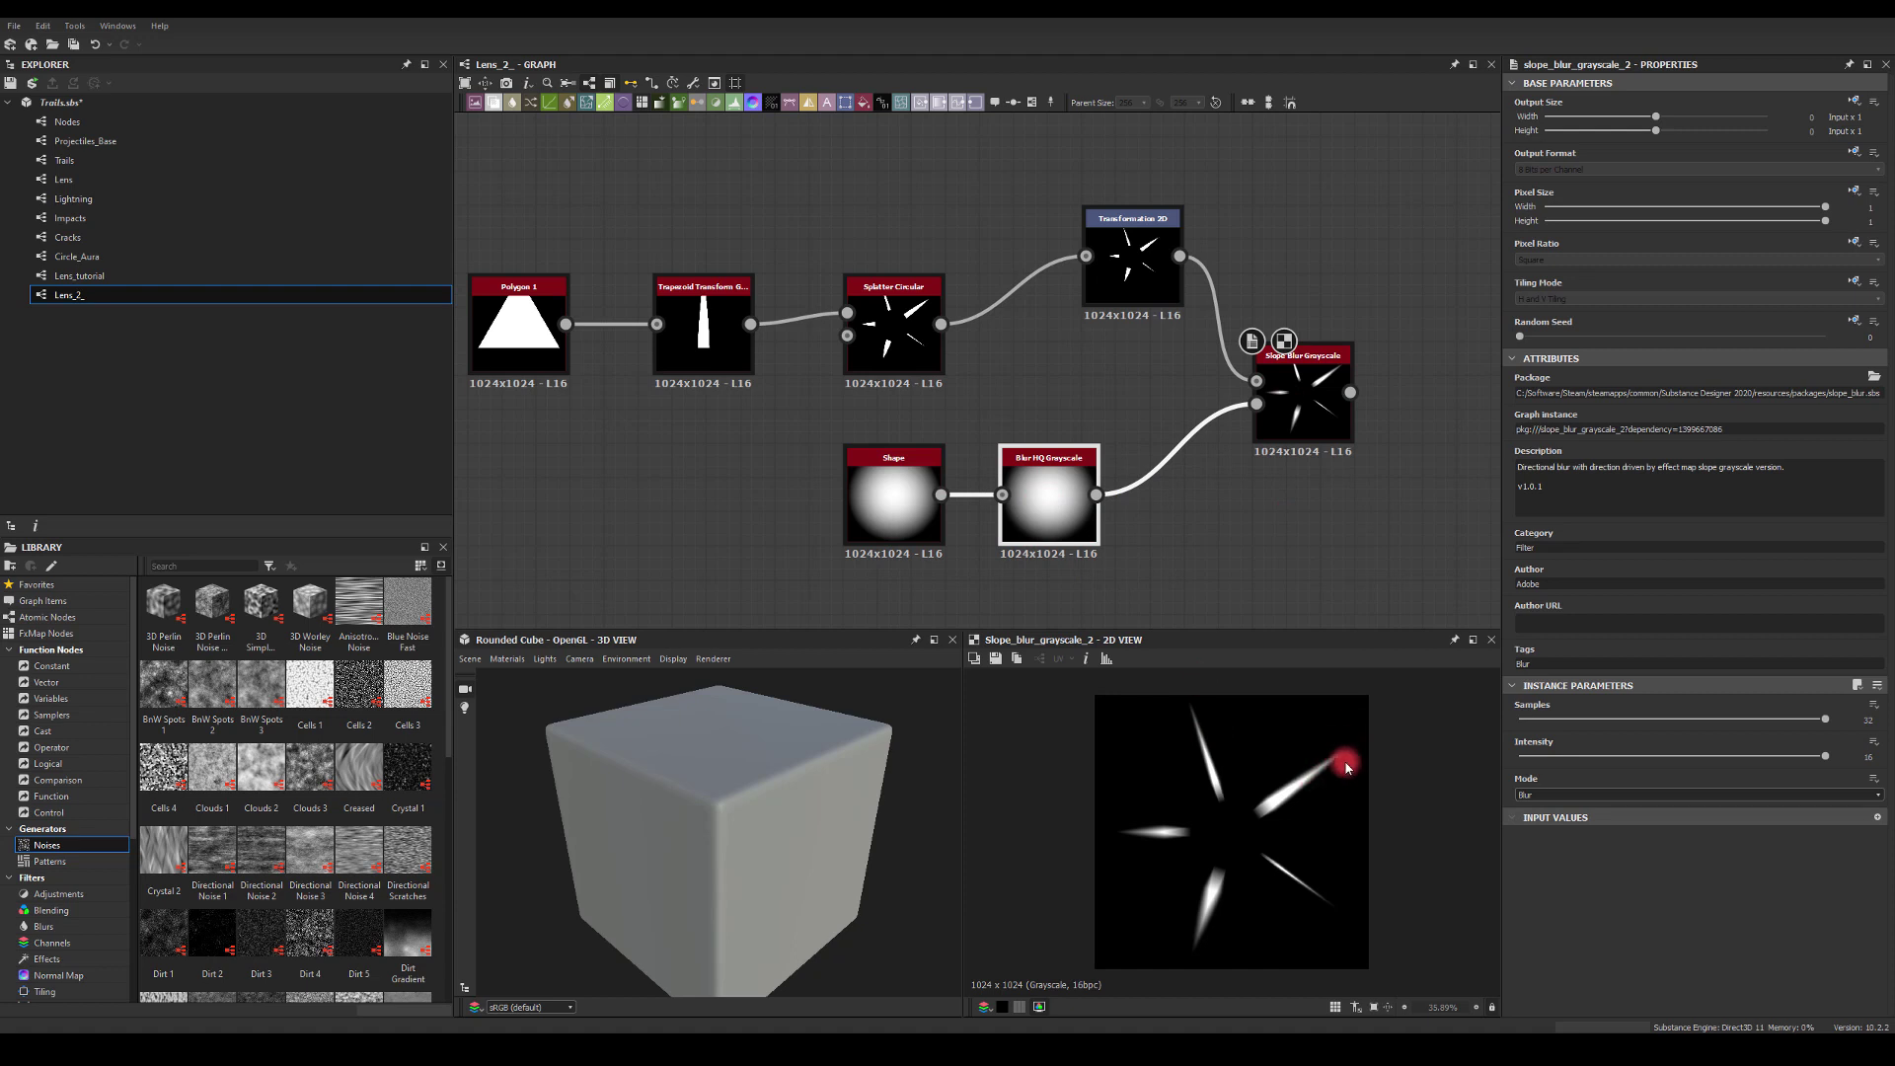
pyautogui.moveTo(1299, 487); pyautogui.dragTo(1006, 485, button='middle')
pyautogui.moveTo(913, 256); pyautogui.dragTo(844, 324)
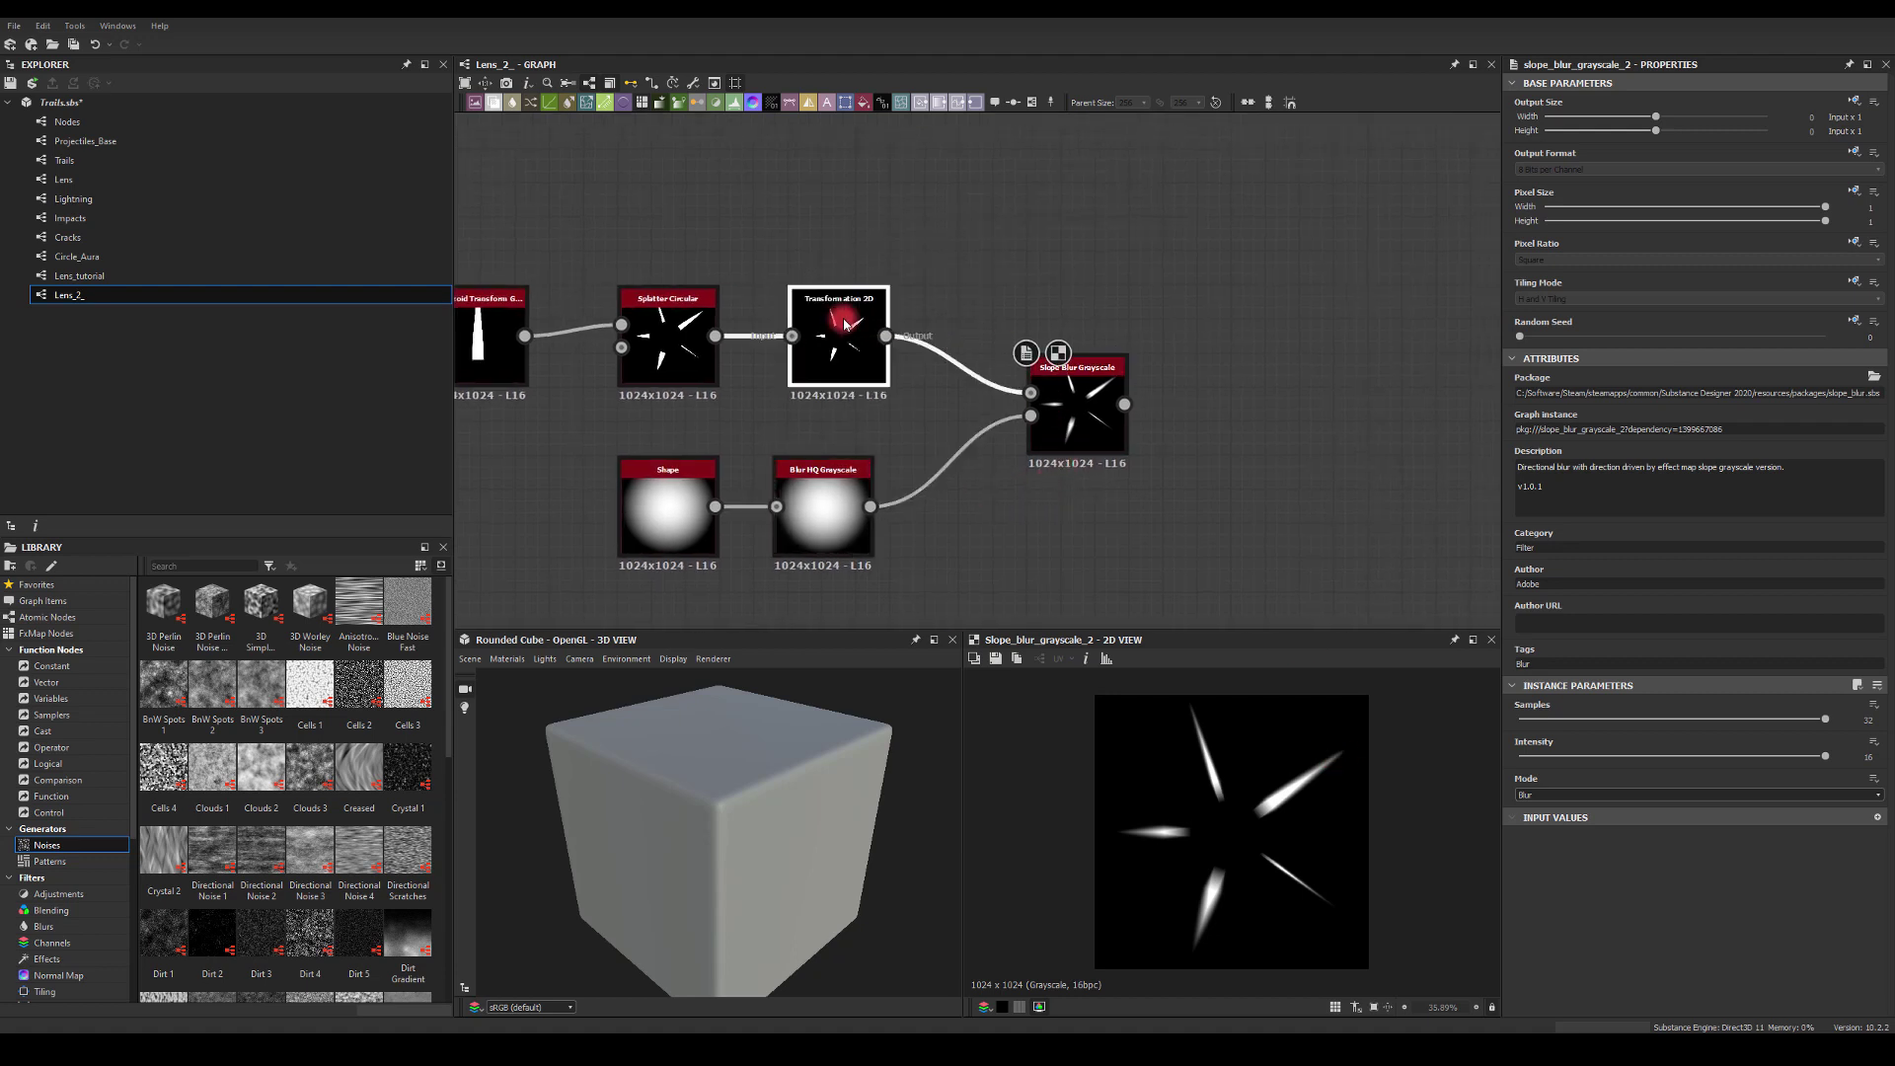
# - Add a Radial Blur after the slope blur with Angle 0.03
pyautogui.click(1103, 395)
pyautogui.moveTo(1073, 426); pyautogui.dragTo(1005, 452, button='middle')
pyautogui.moveTo(1056, 431); pyautogui.dragTo(1293, 330)
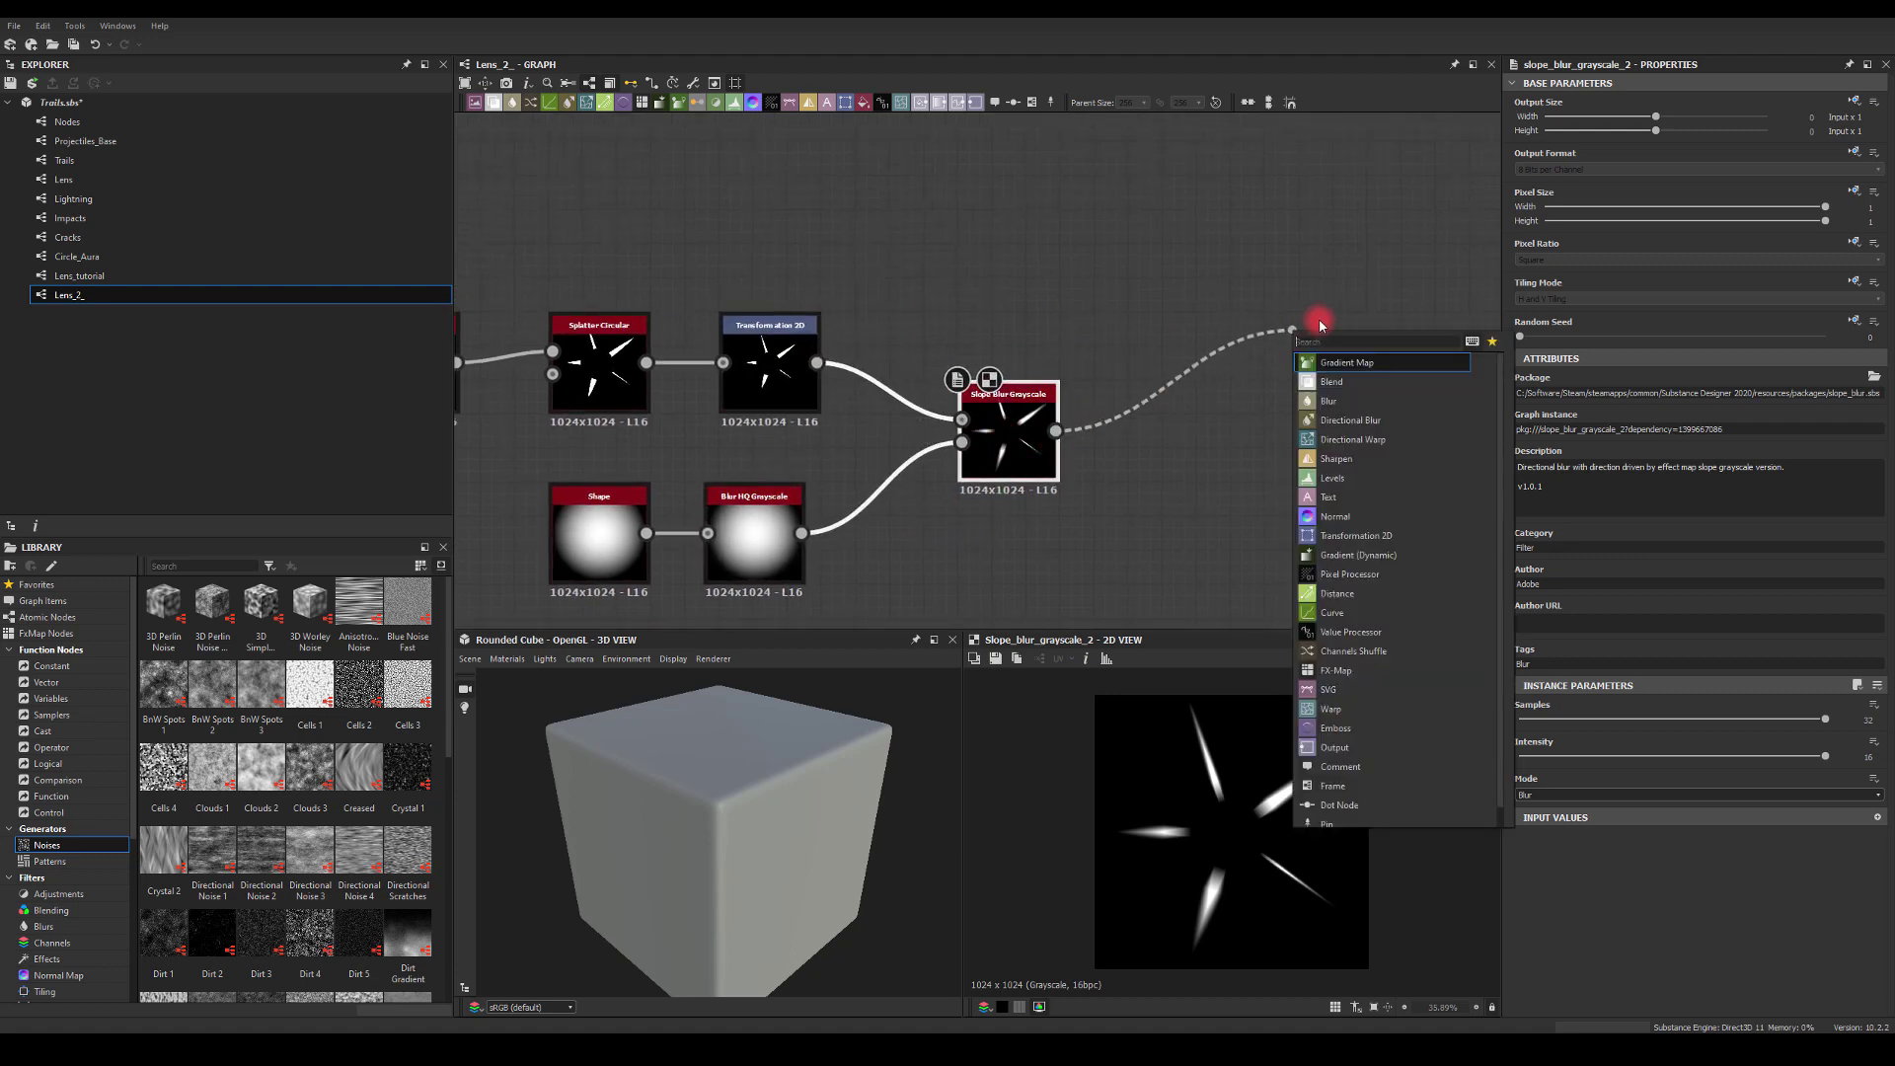
pyautogui.write('ra')
pyautogui.click(1327, 362)
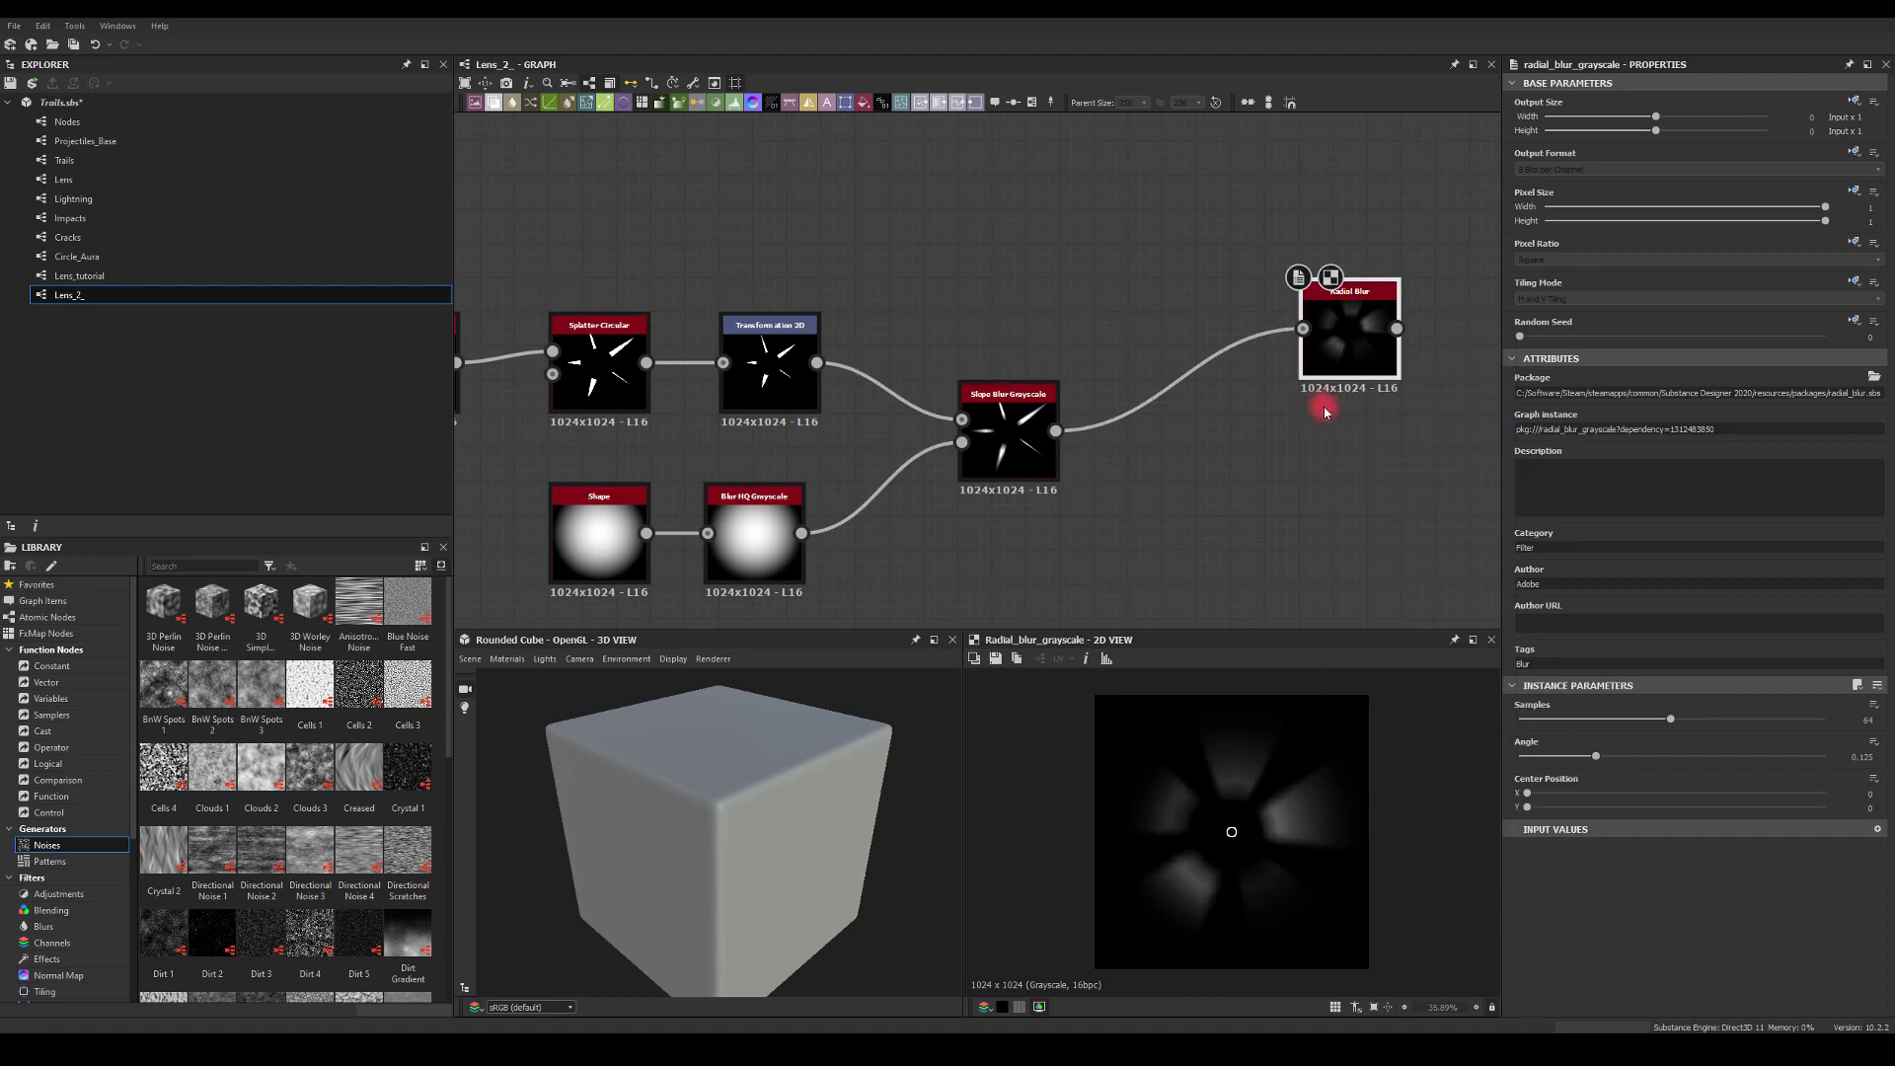
pyautogui.moveTo(1564, 756)
pyautogui.mouseDown()
pyautogui.moveTo(1716, 757)
pyautogui.moveTo(1515, 777)
pyautogui.moveTo(1538, 770)
pyautogui.mouseUp()
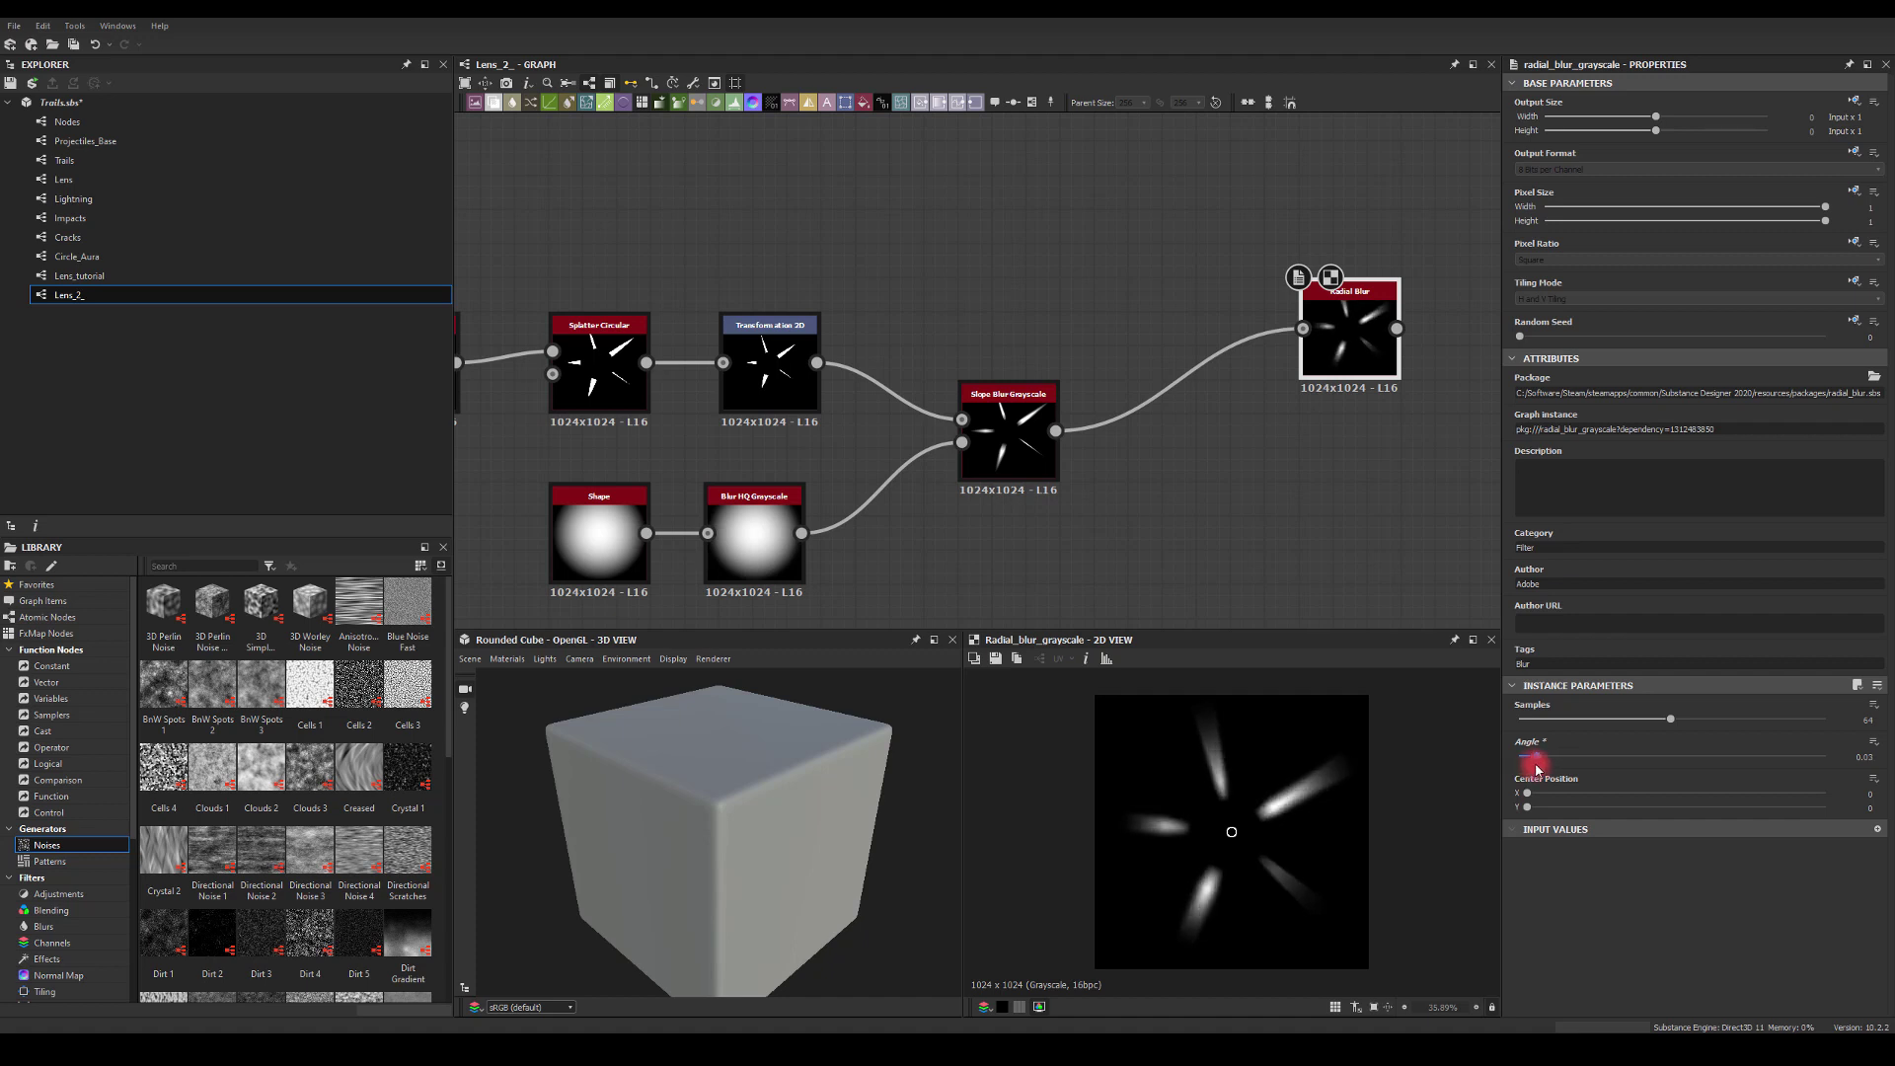
pyautogui.moveTo(1332, 355); pyautogui.dragTo(1298, 288)
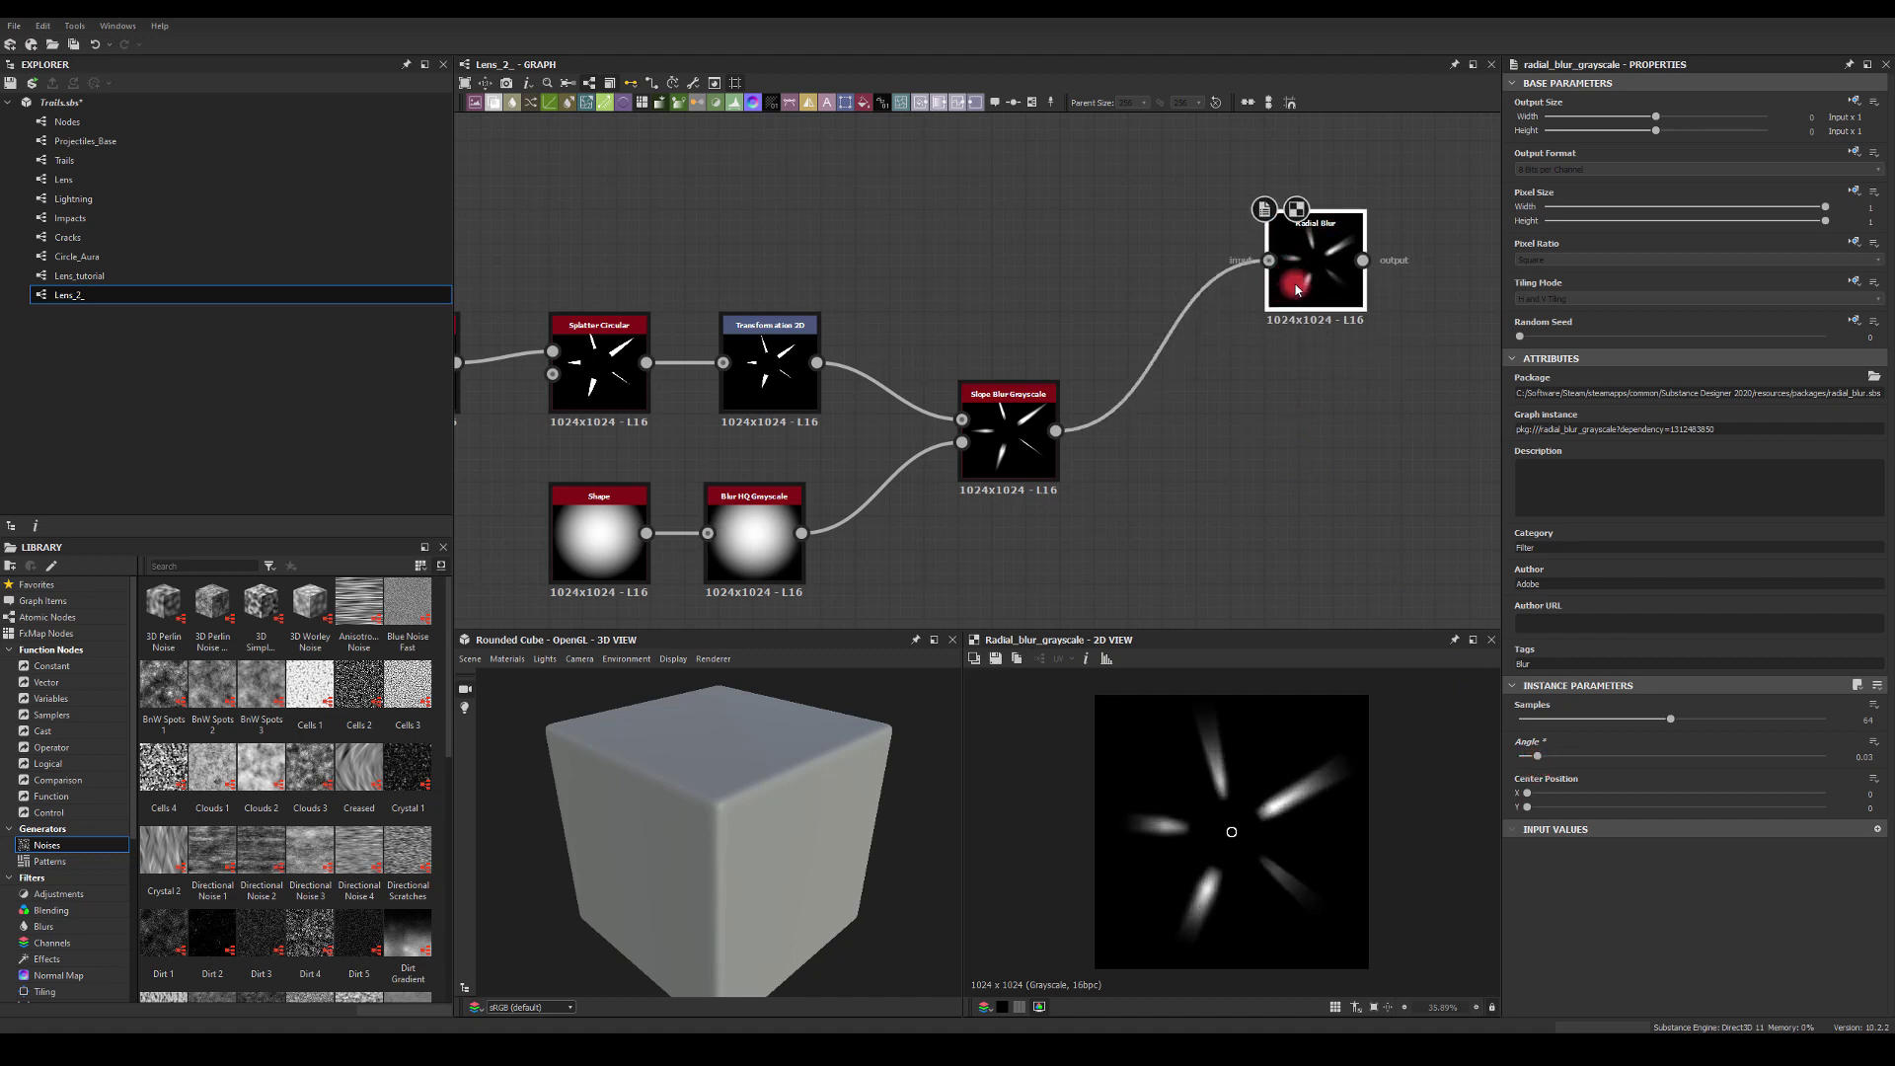
# - Duplicate the Radial Blur and set the copy's Angle to -0.03
pyautogui.hotkey('ctrl', 'd')
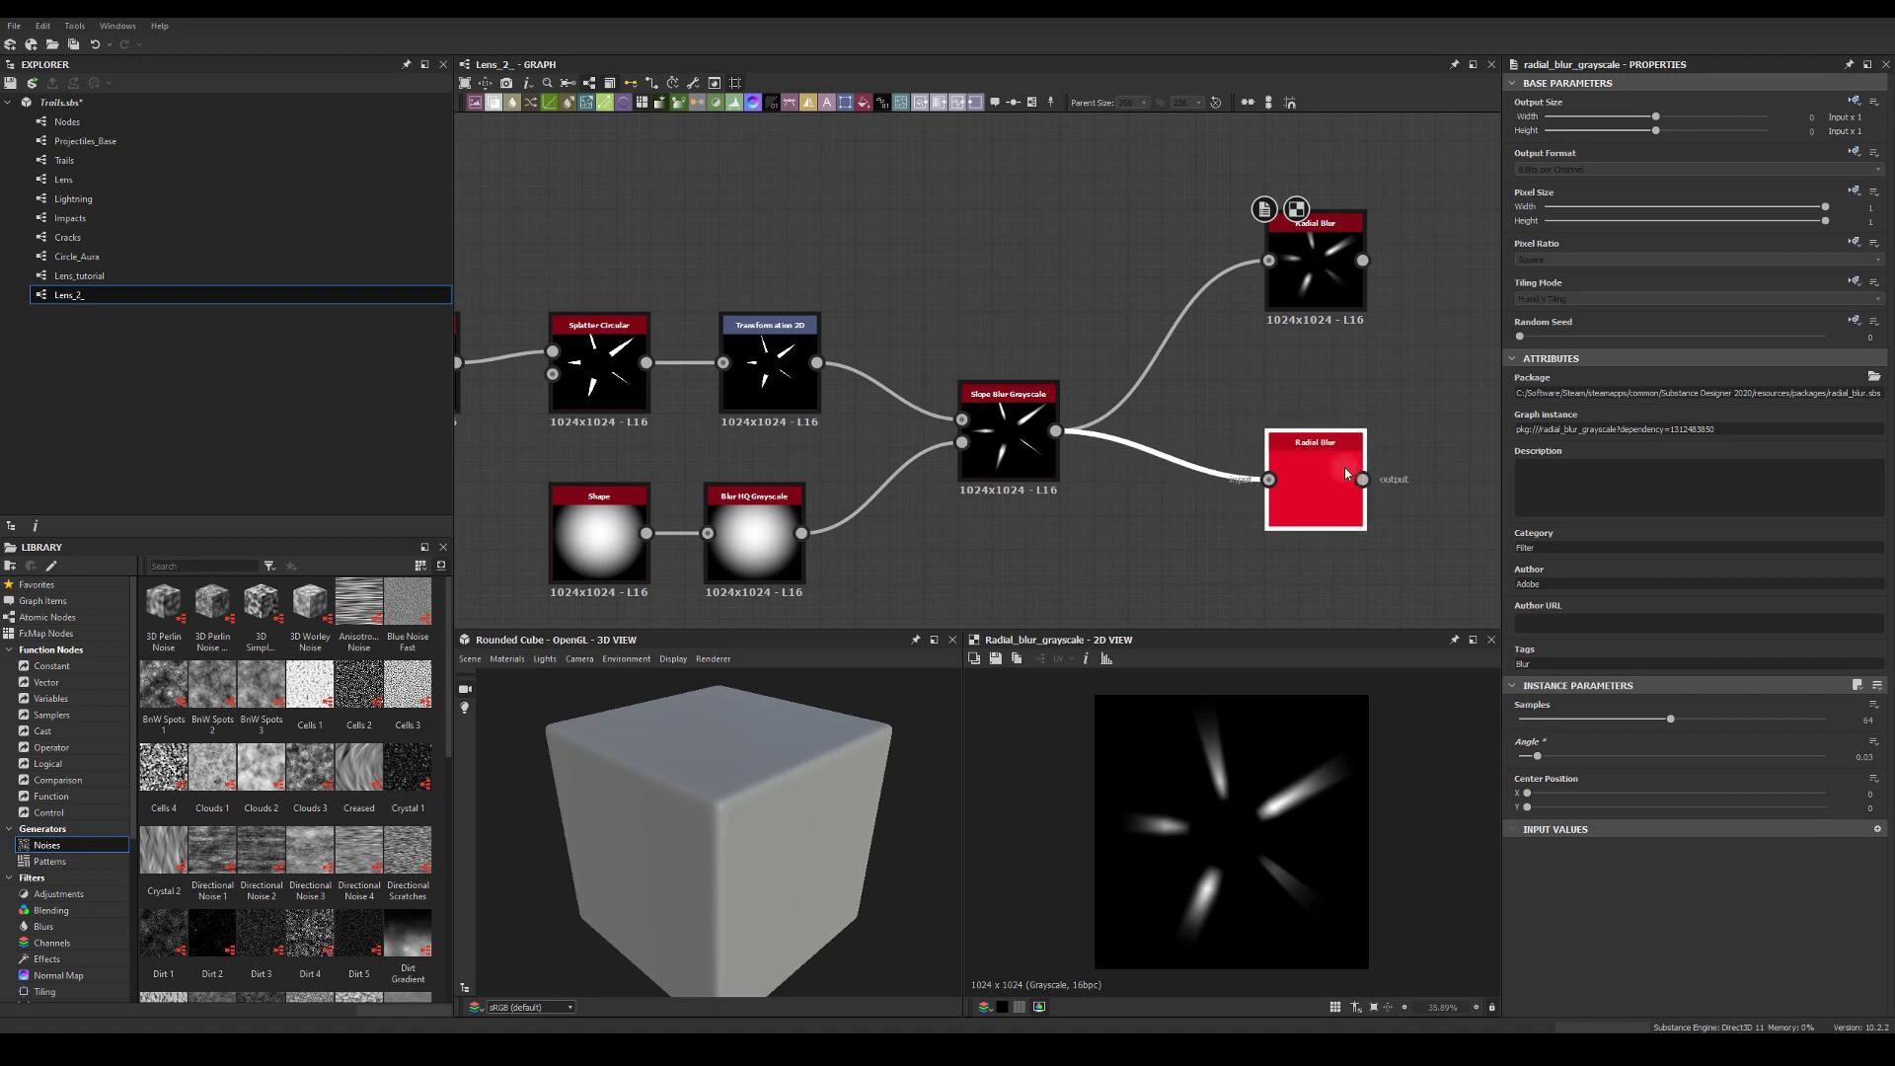
pyautogui.click(1344, 466)
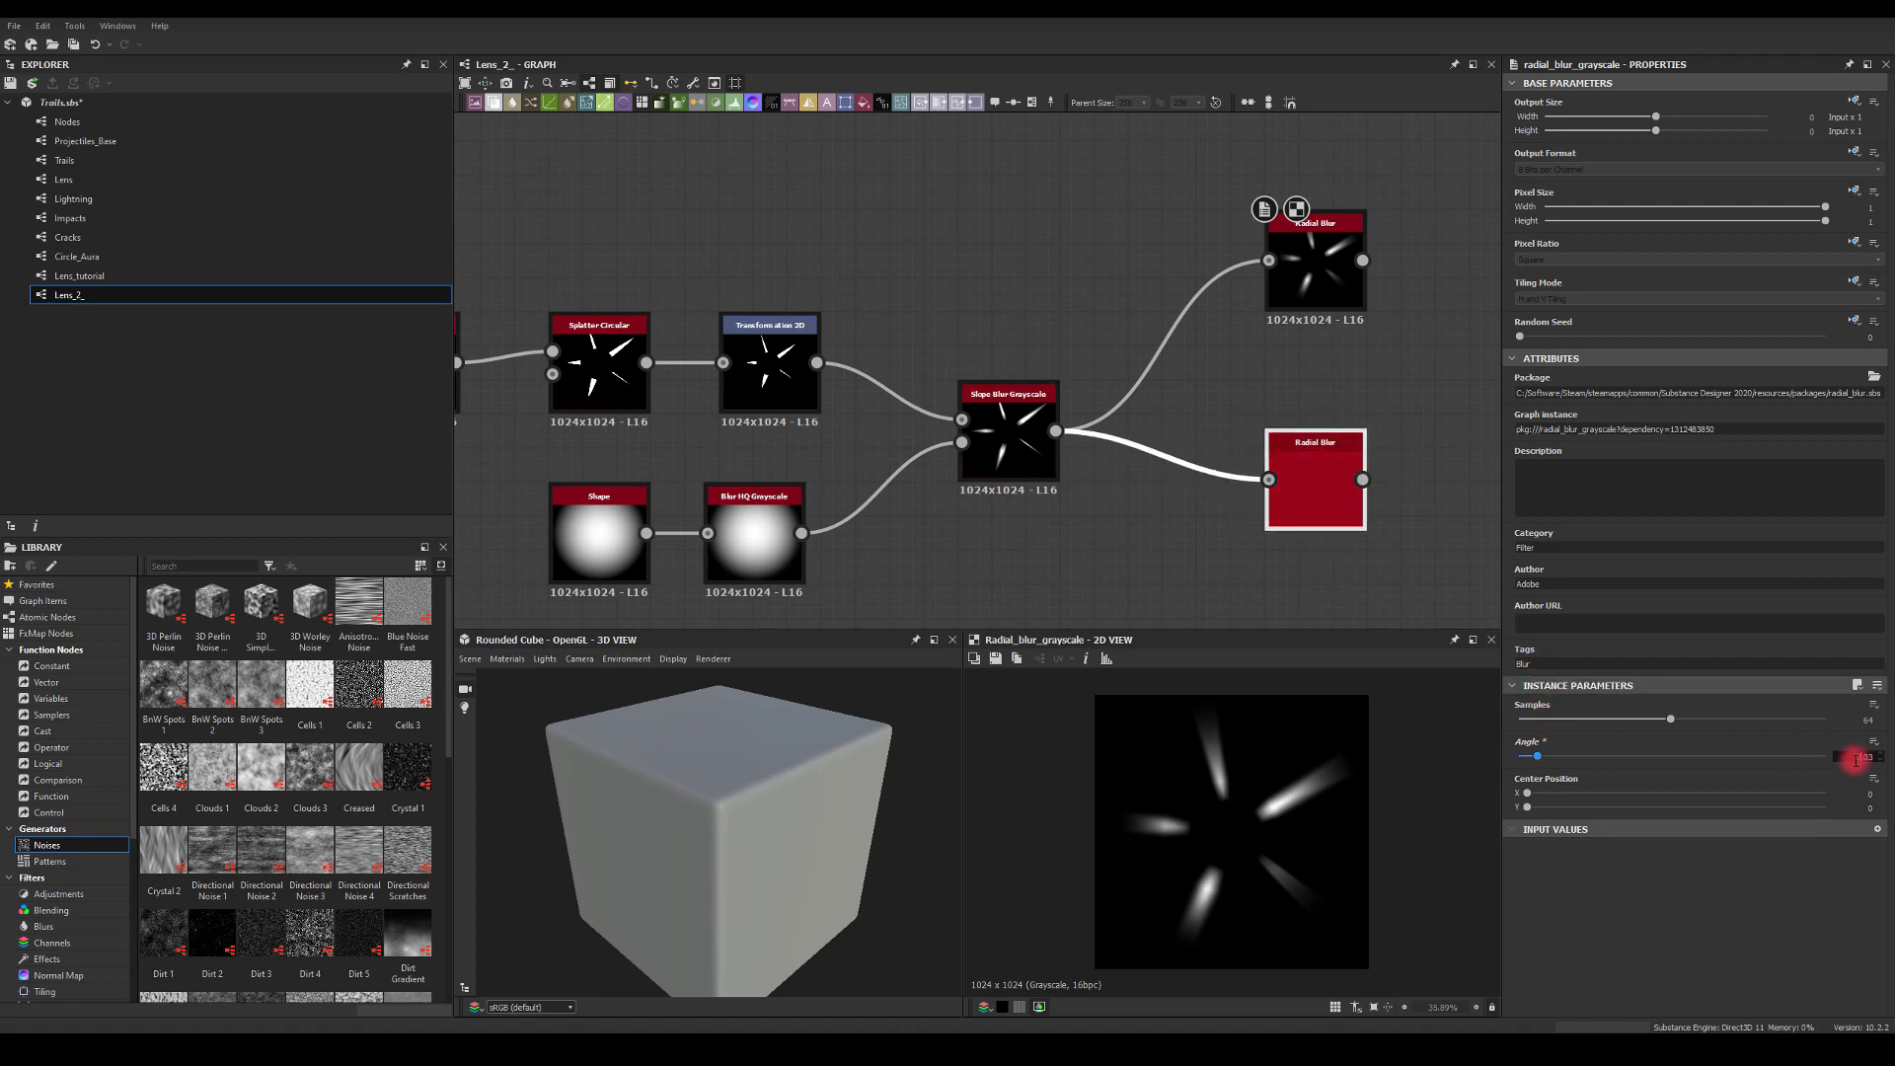
pyautogui.press('Return')
# - Add a Blend node fed by both Radial Blurs
pyautogui.moveTo(1323, 375); pyautogui.dragTo(1164, 379, button='middle')
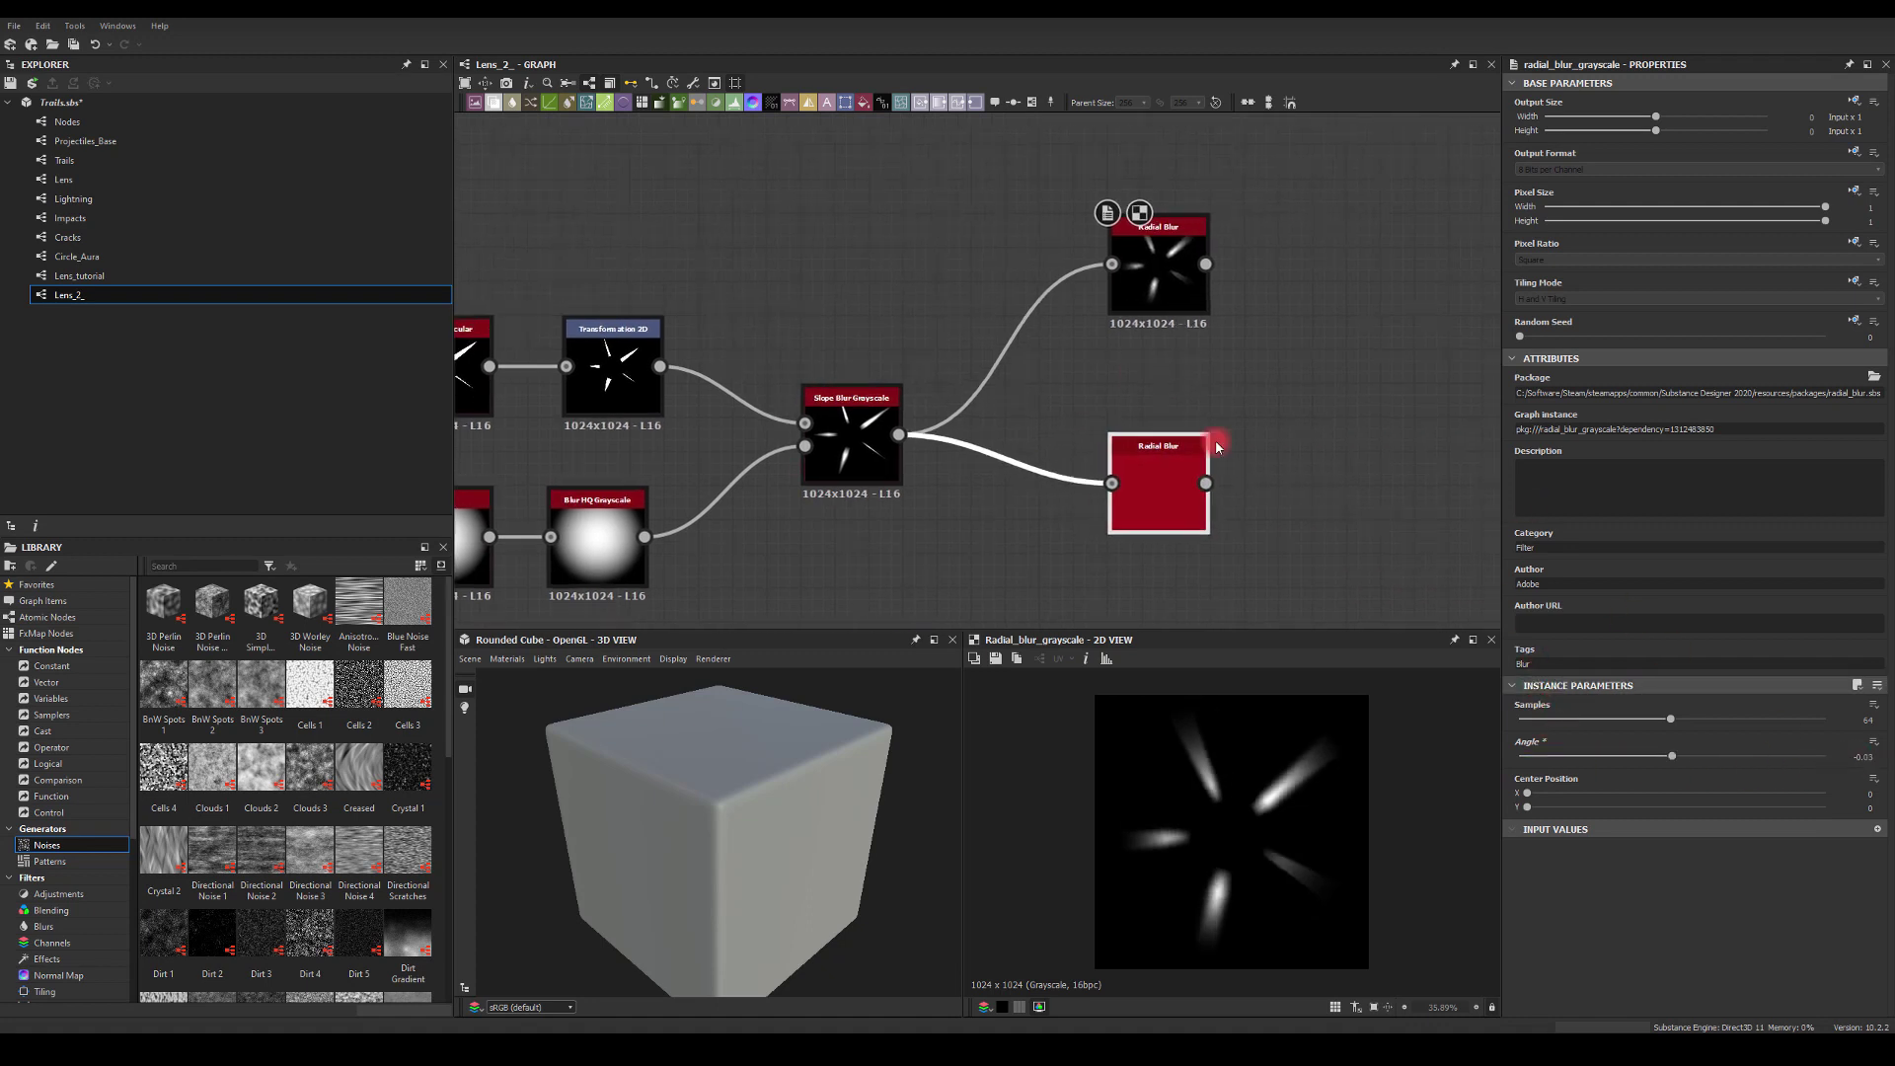
pyautogui.moveTo(1207, 483); pyautogui.dragTo(1344, 367)
pyautogui.write('bl')
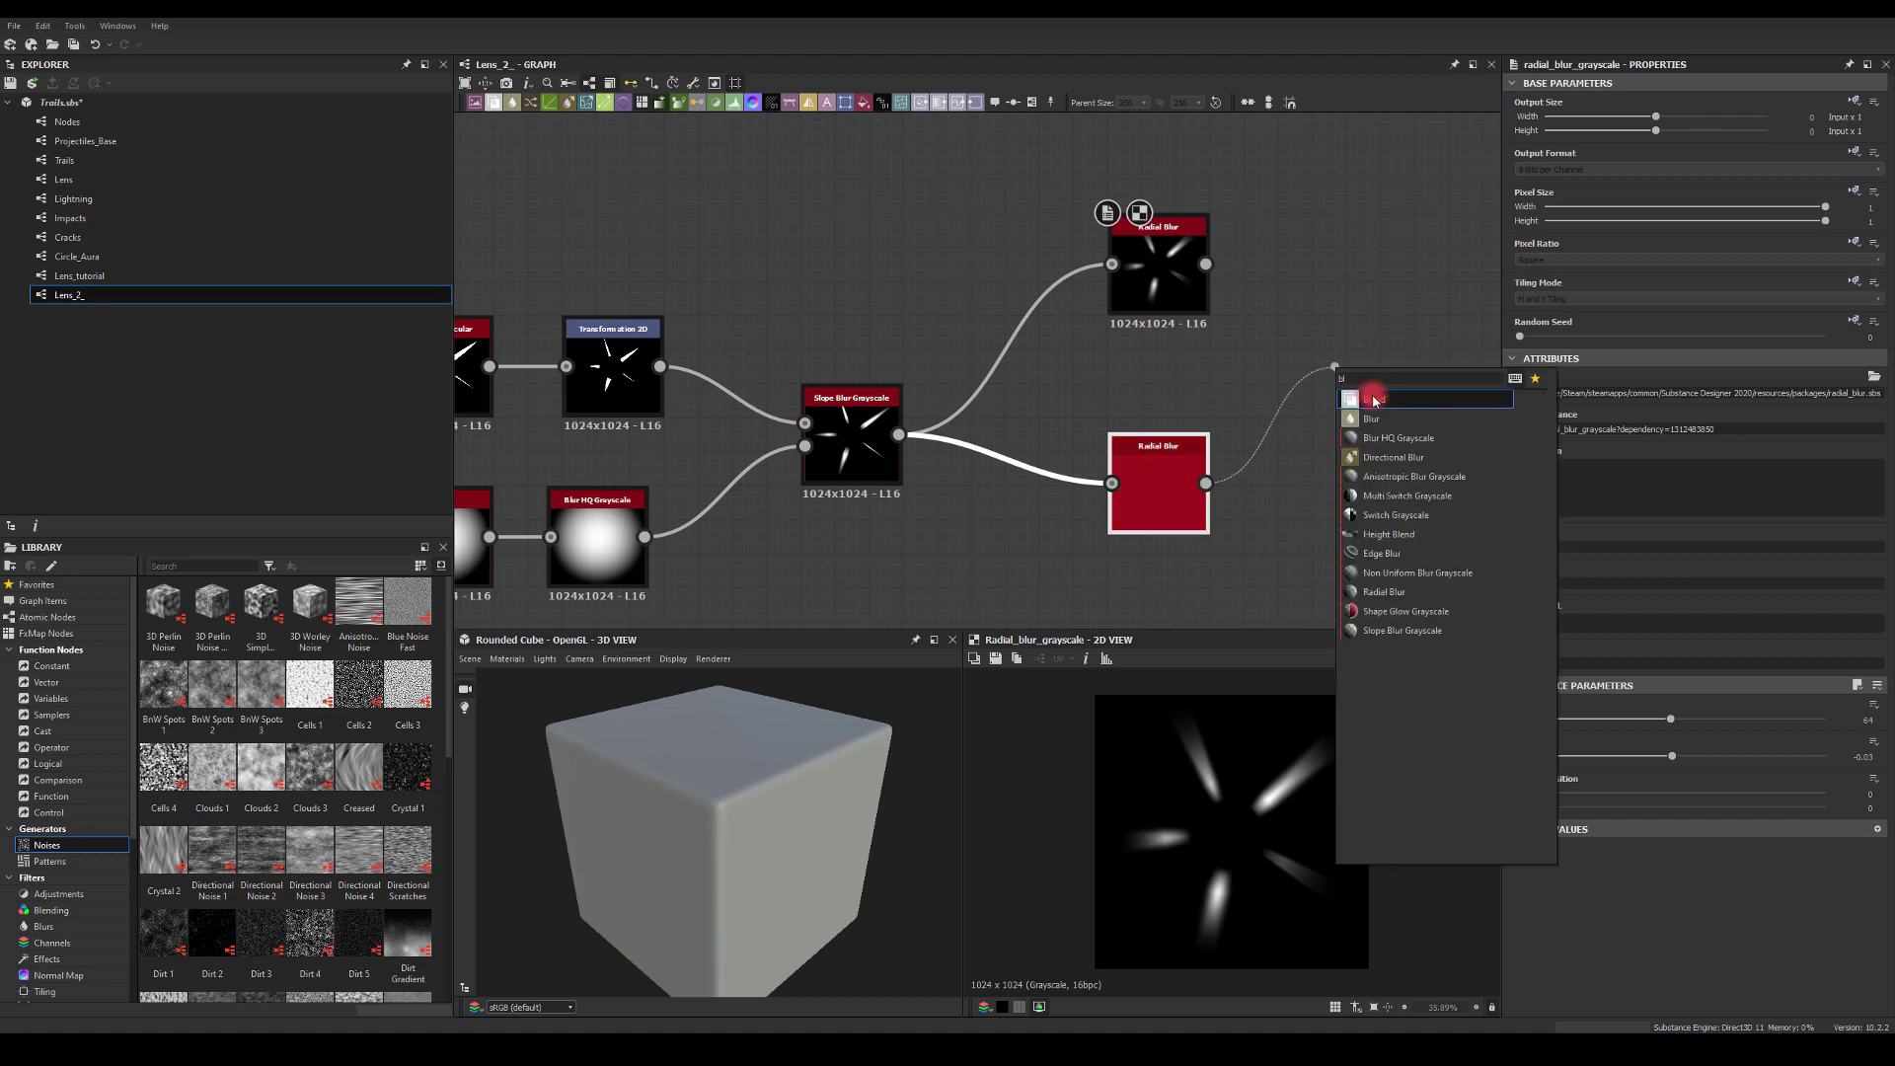
pyautogui.click(1373, 399)
pyautogui.moveTo(1205, 263); pyautogui.dragTo(1350, 344)
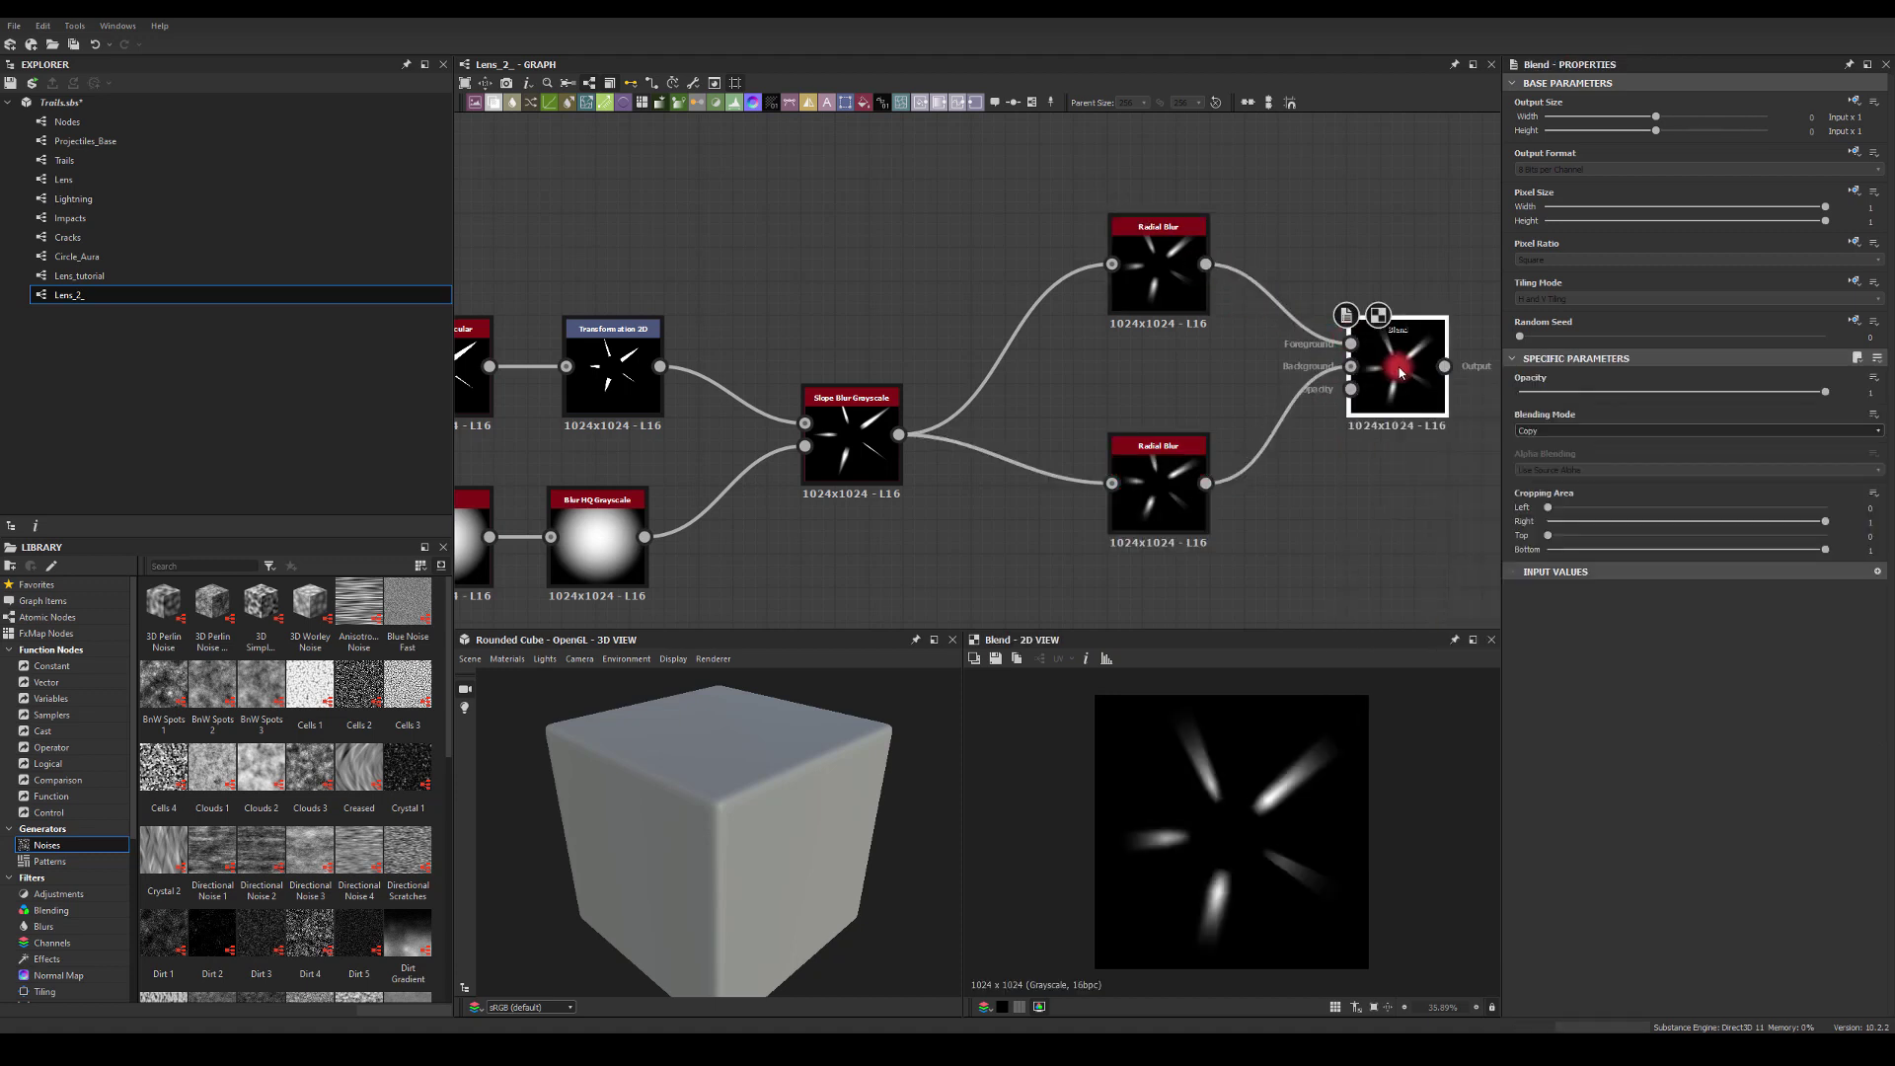
# - Try the Add, Max and Min blending modes on the Blend node
pyautogui.click(1520, 432)
pyautogui.click(1540, 447)
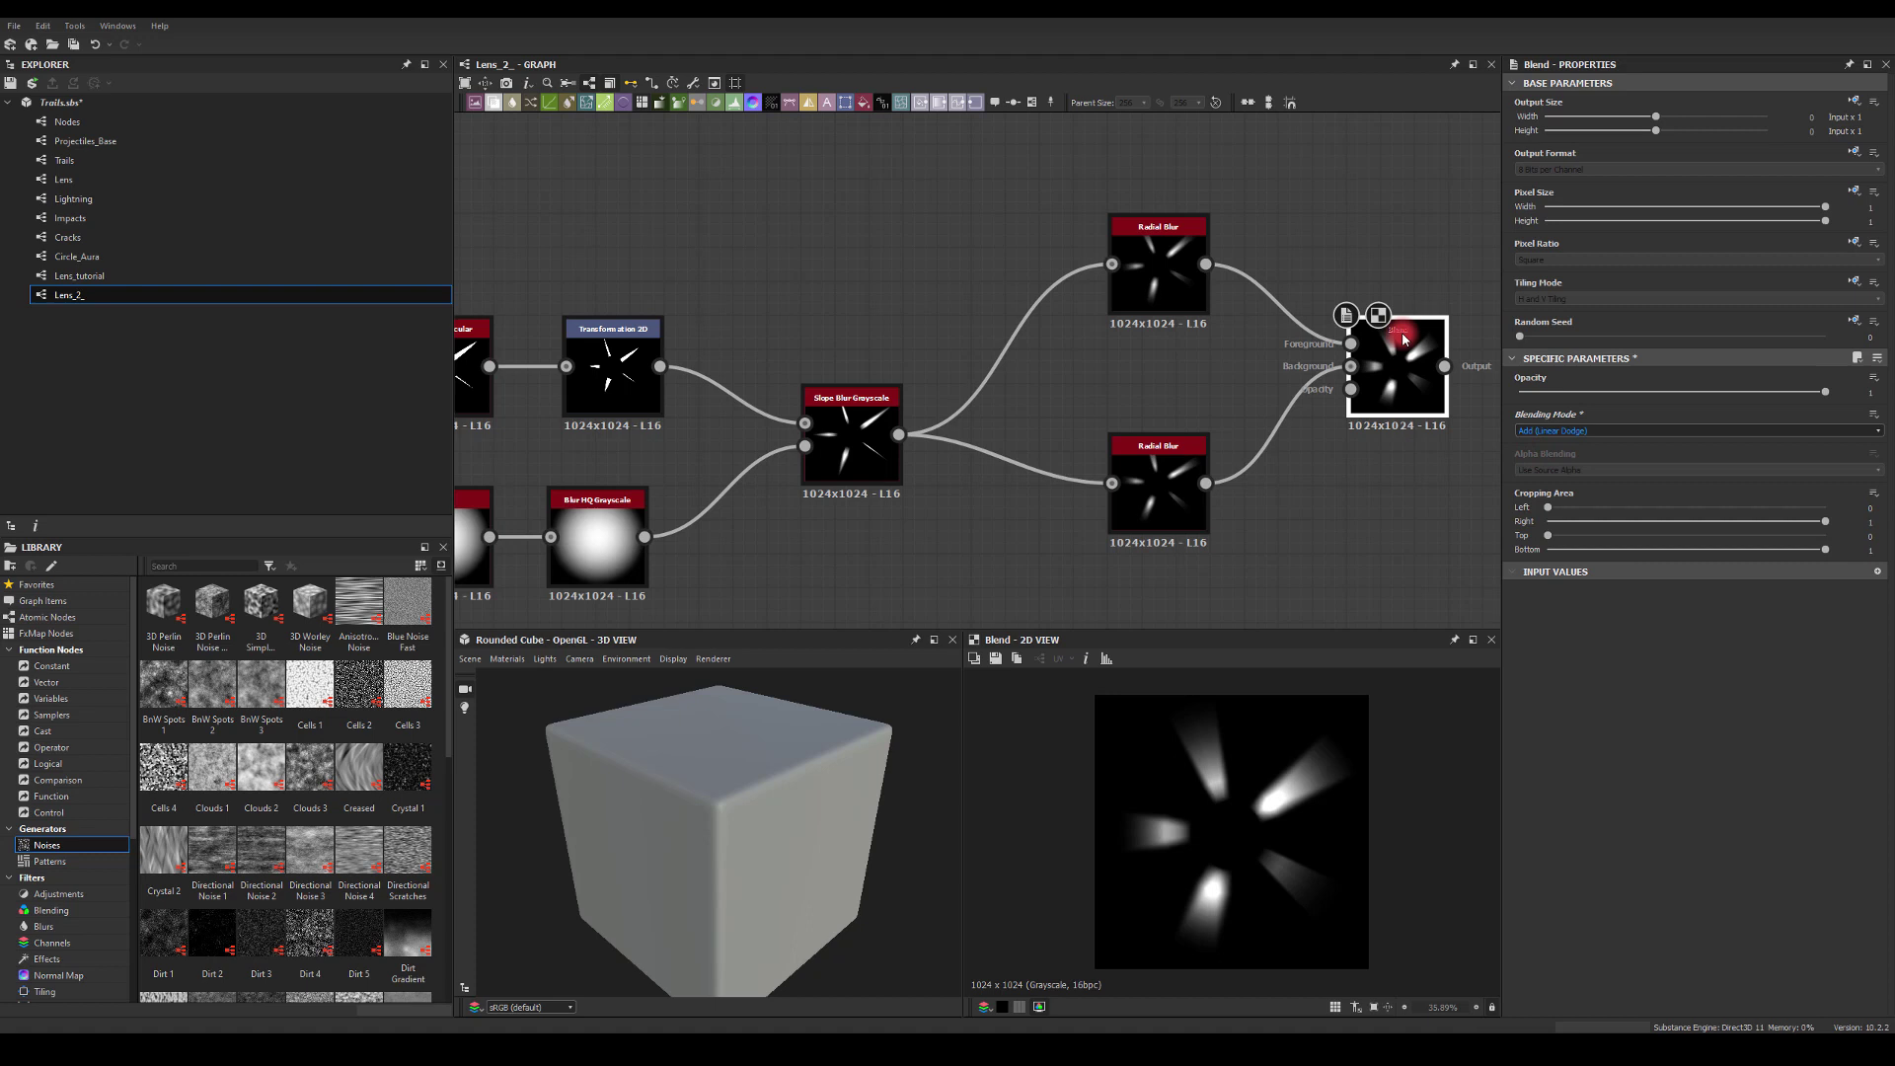
pyautogui.moveTo(1337, 305); pyautogui.dragTo(1150, 279, button='middle')
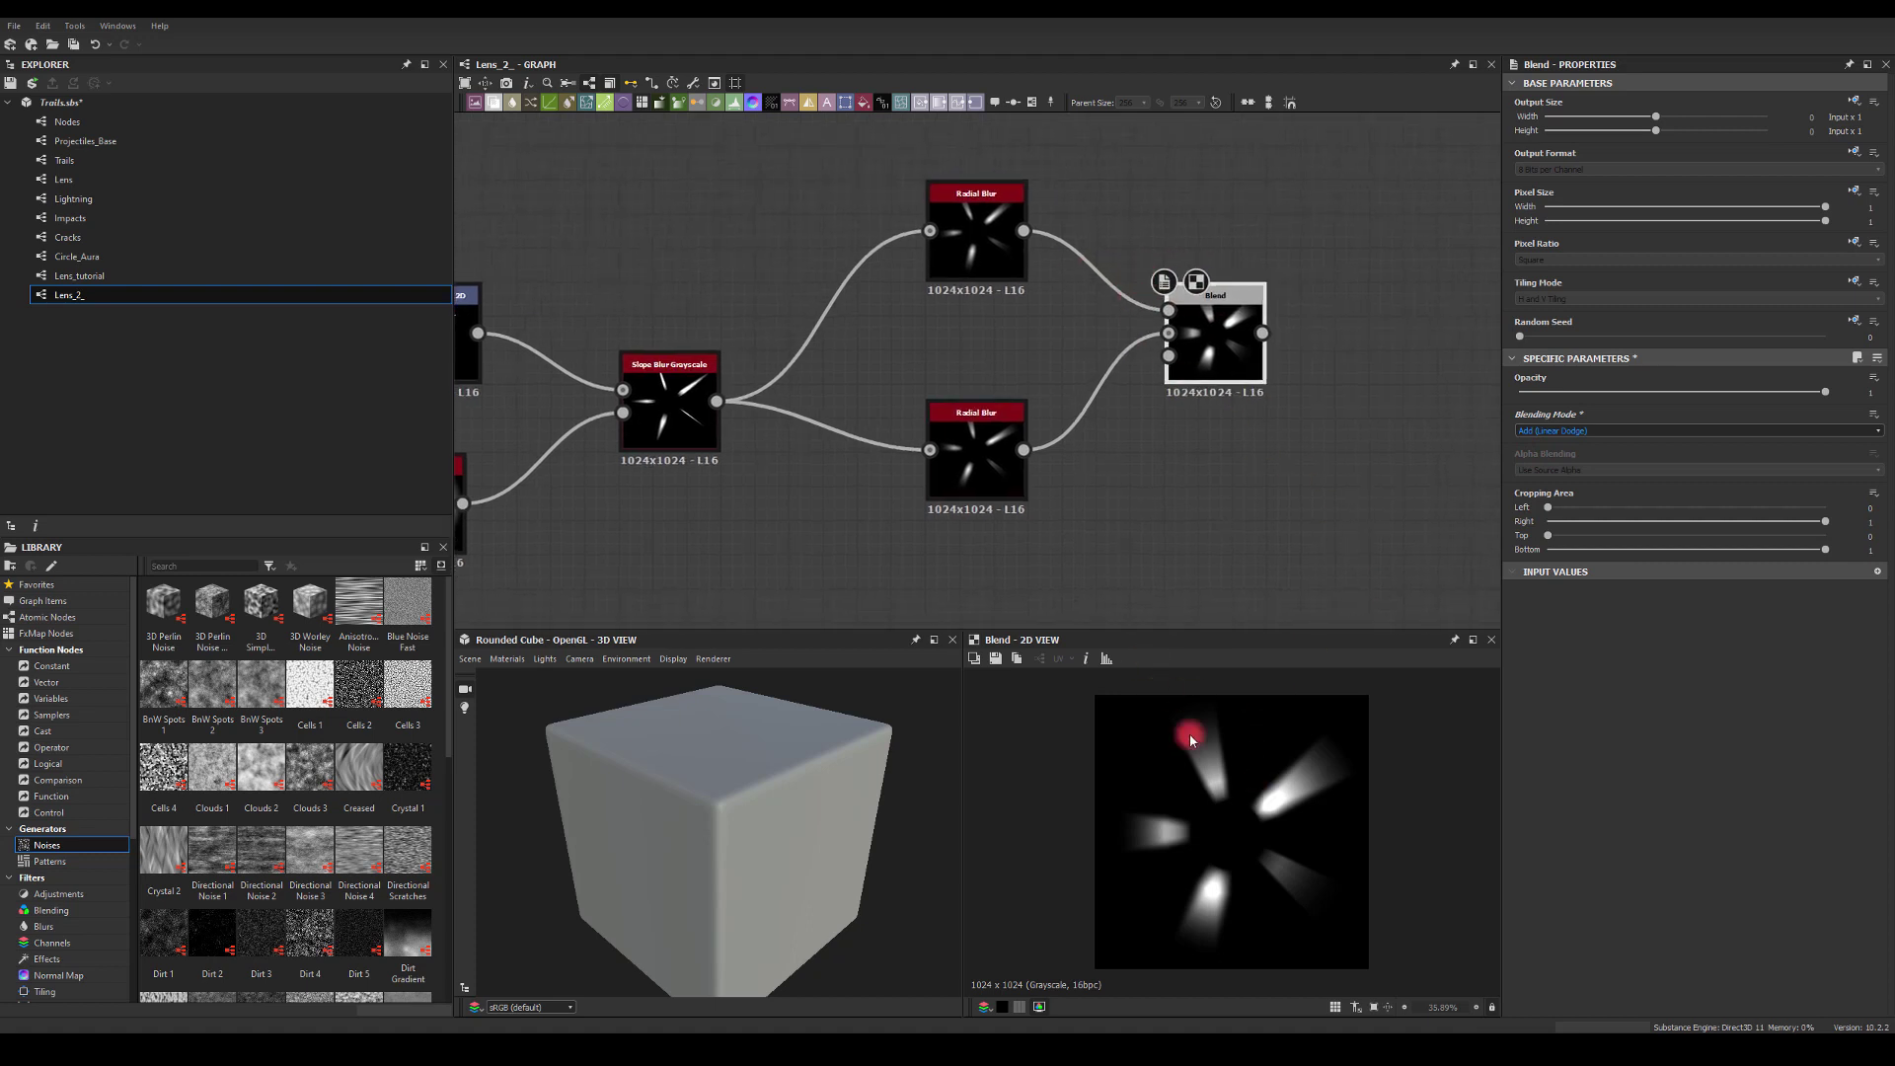
pyautogui.click(1528, 431)
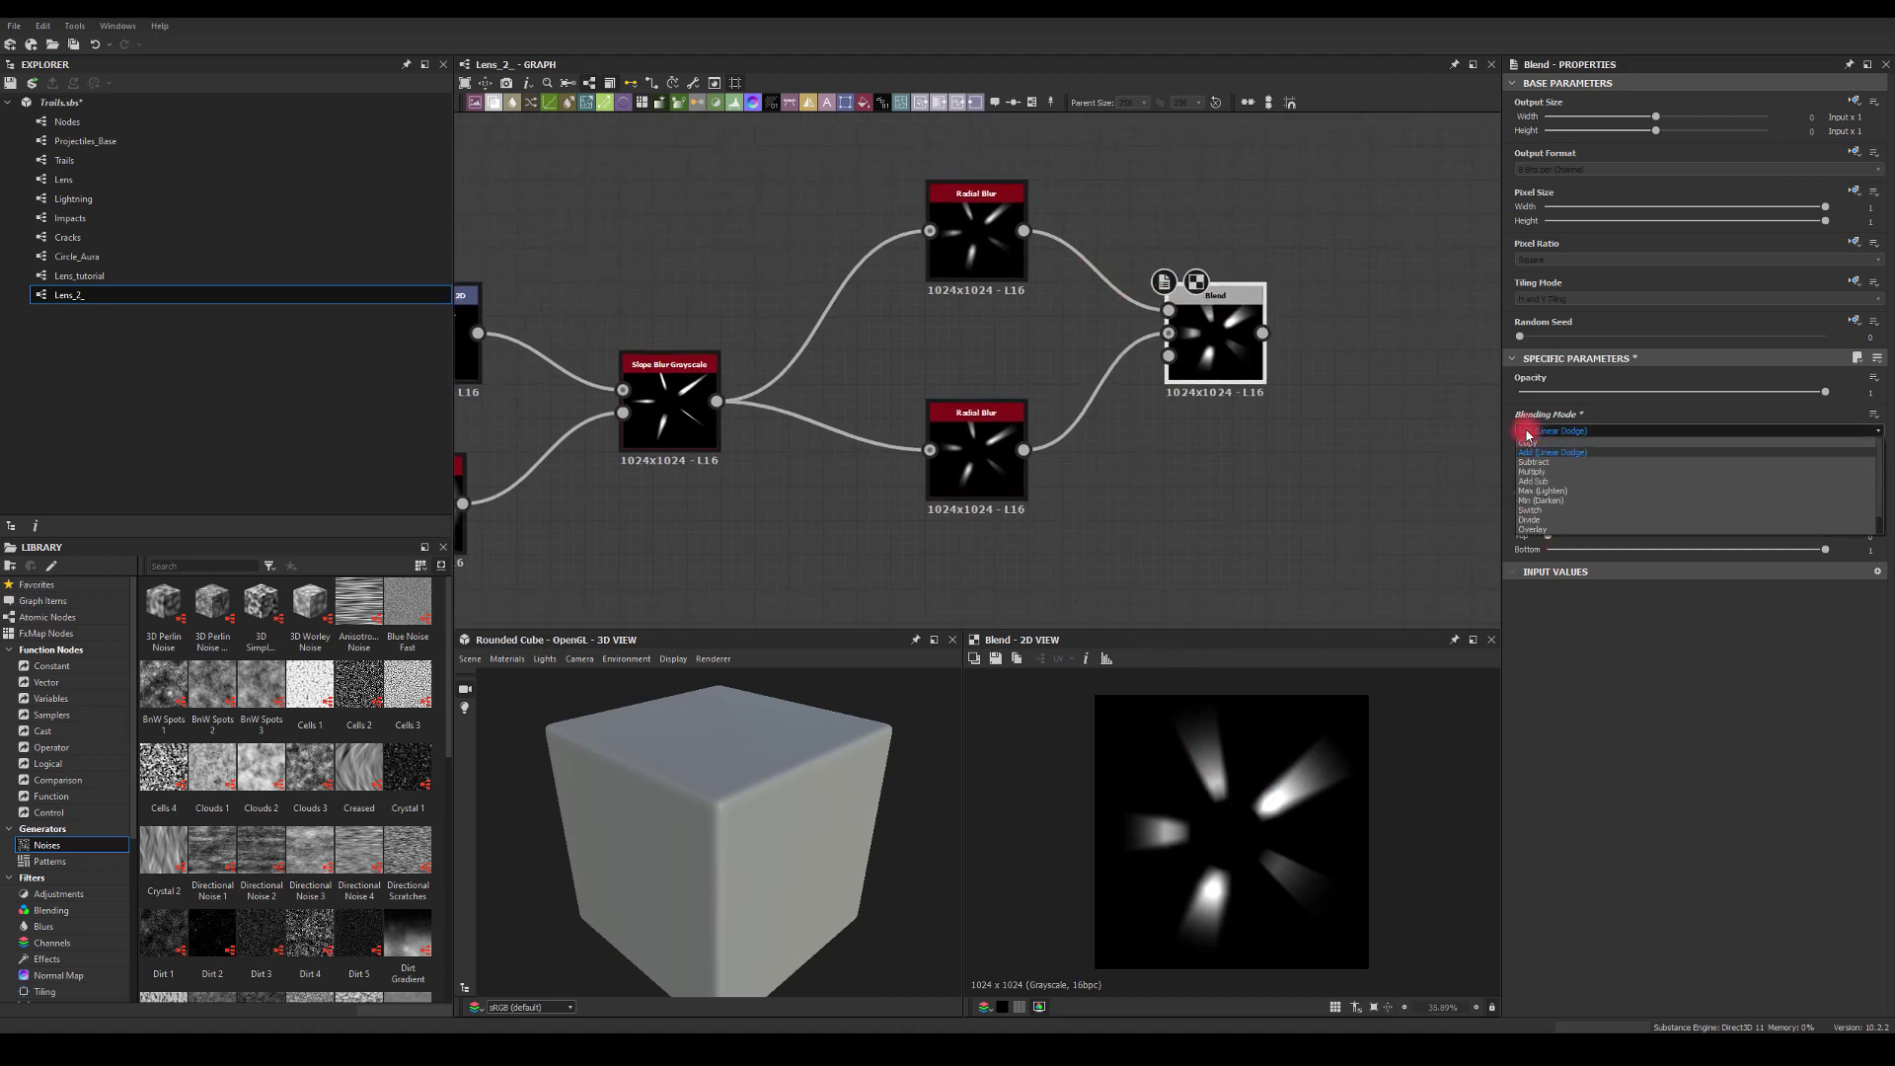
pyautogui.click(1528, 491)
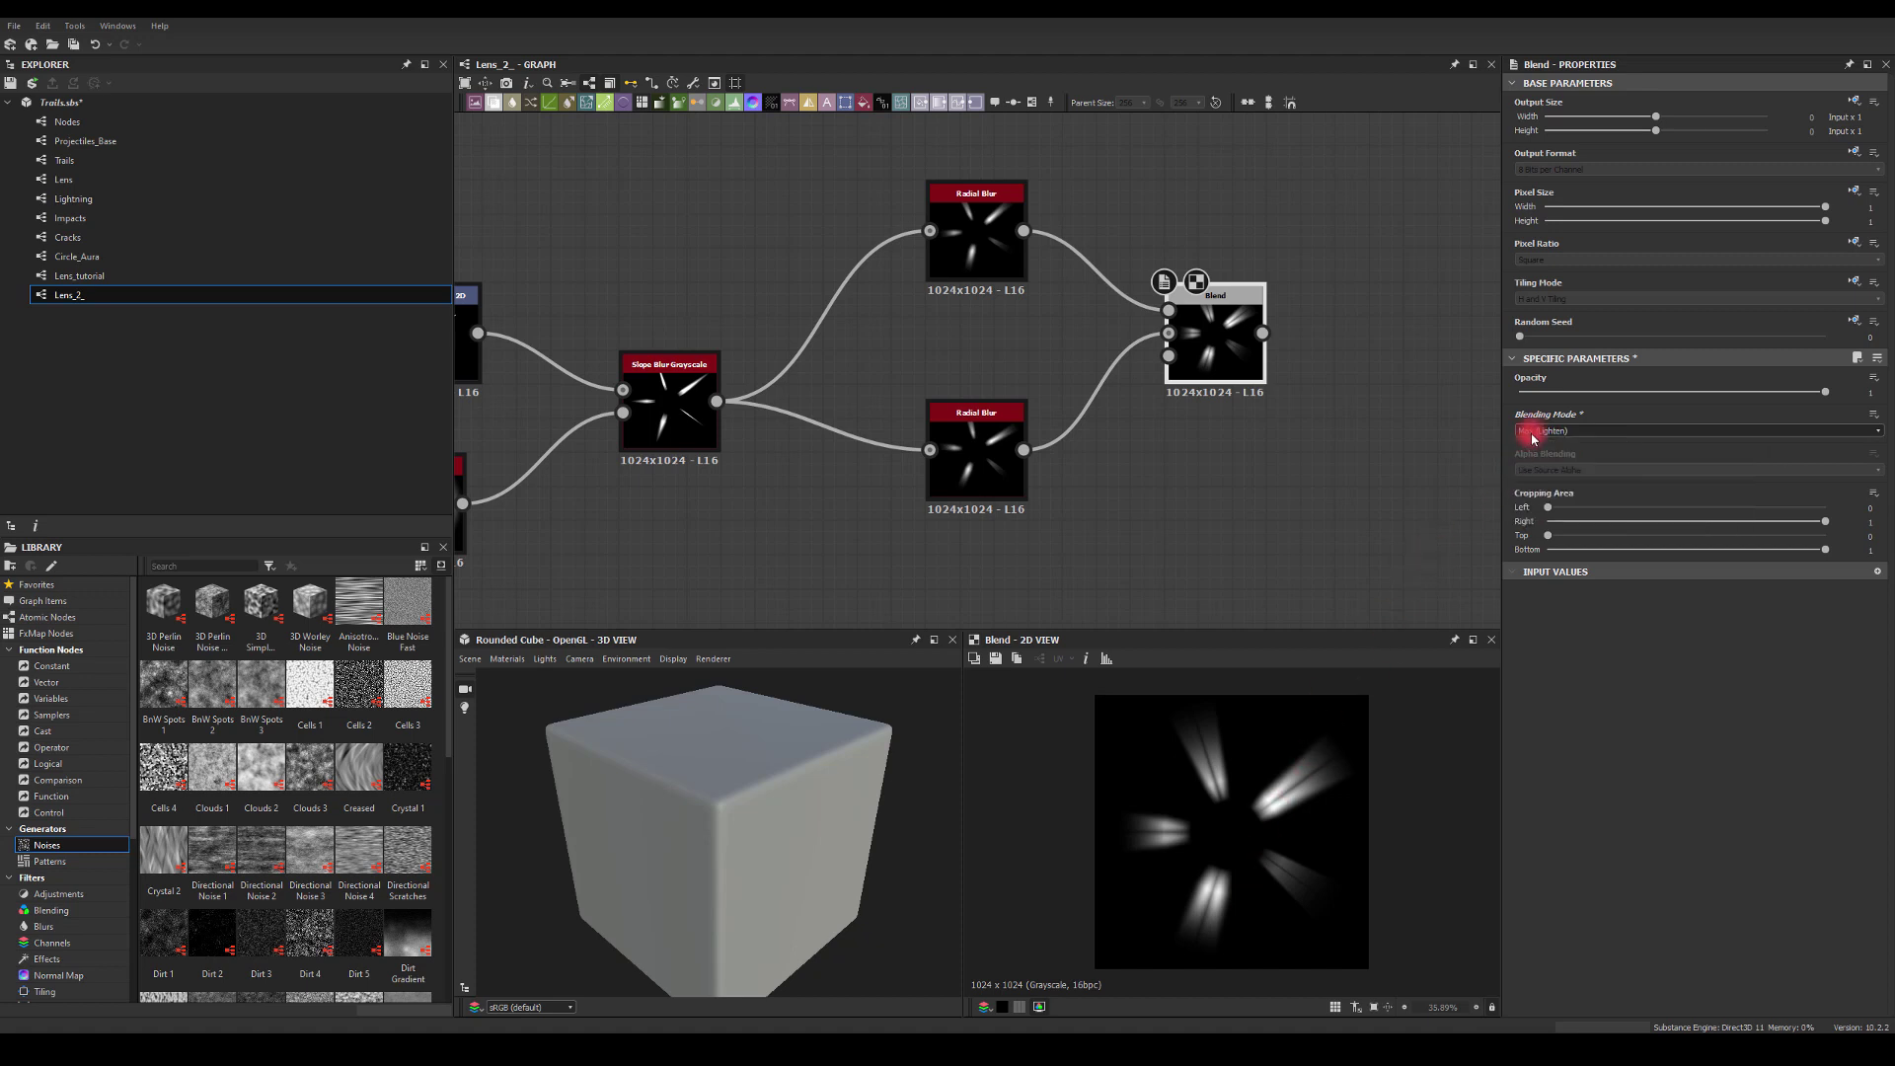
pyautogui.click(1531, 435)
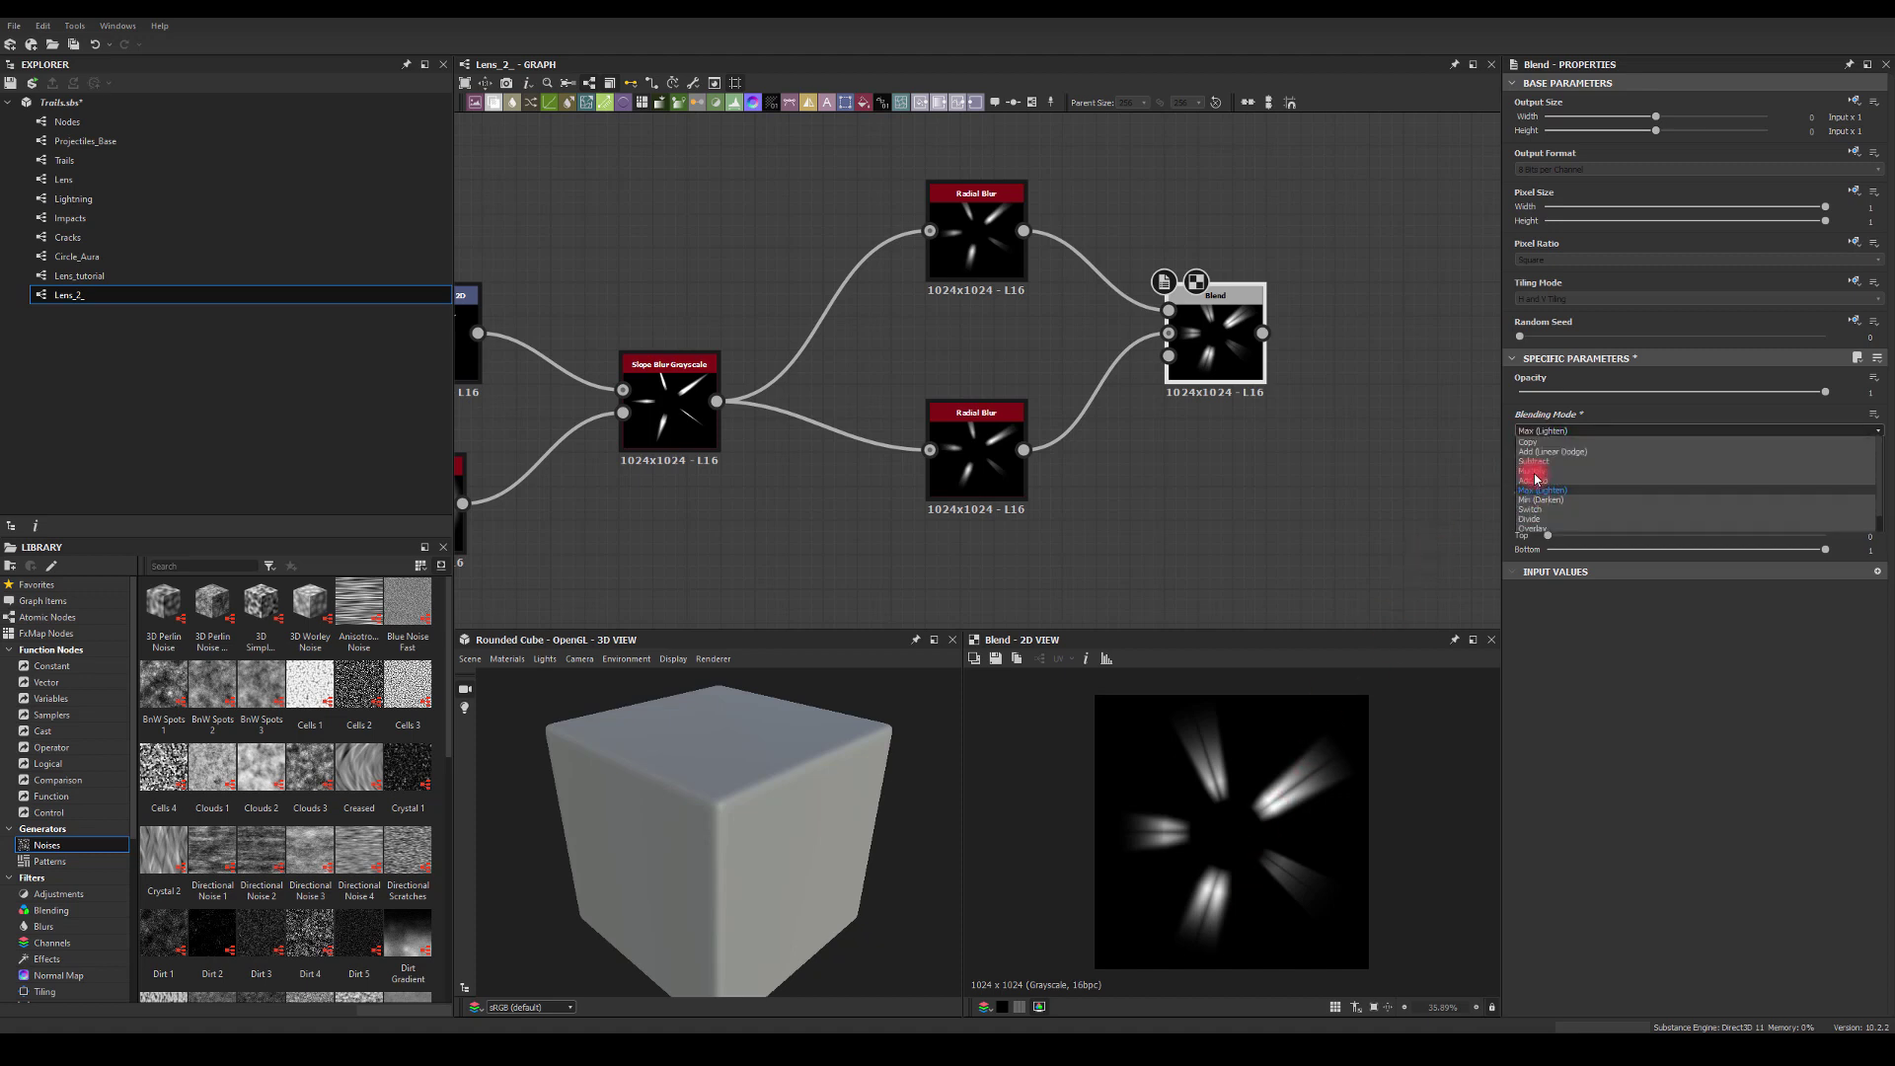
pyautogui.click(1538, 500)
# - Compare Subtract, settle on Min (Darken), and duplicate the Blend node
pyautogui.click(1545, 434)
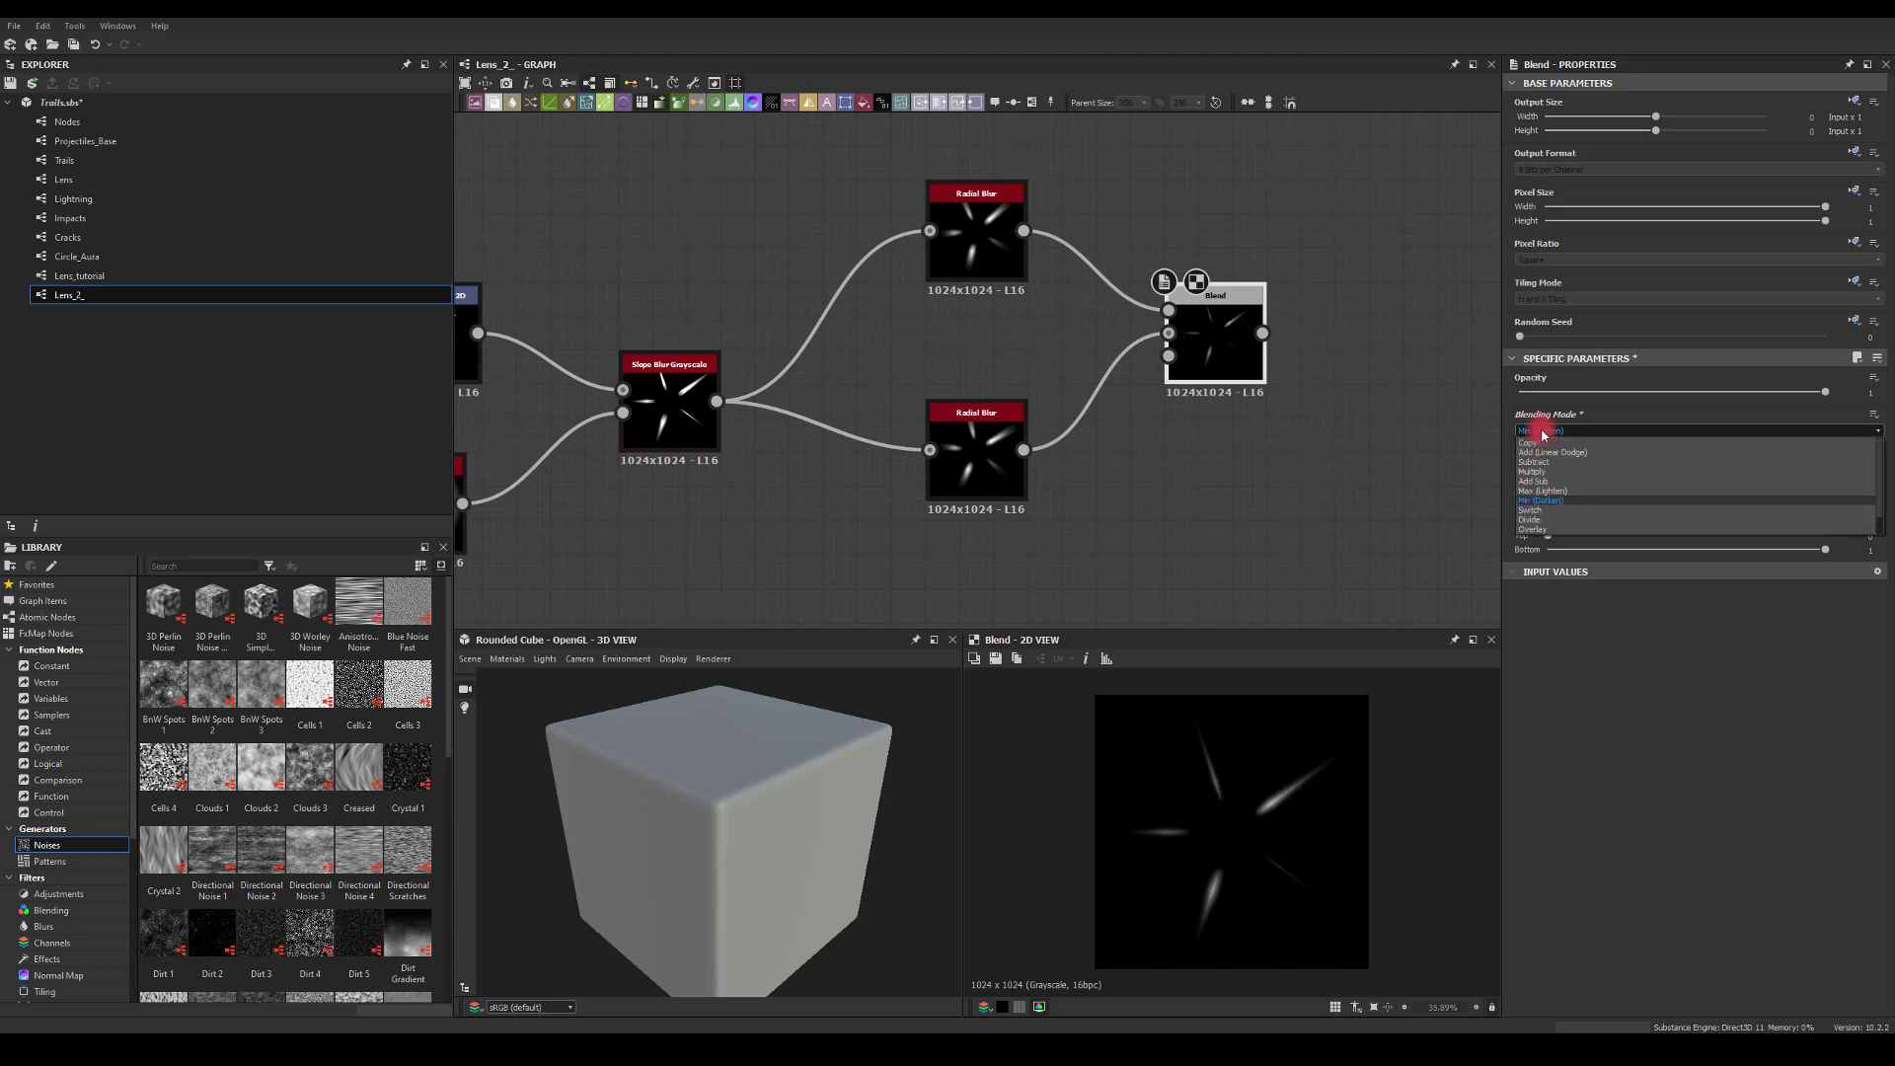
pyautogui.click(1545, 434)
pyautogui.click(1545, 434)
pyautogui.click(1516, 456)
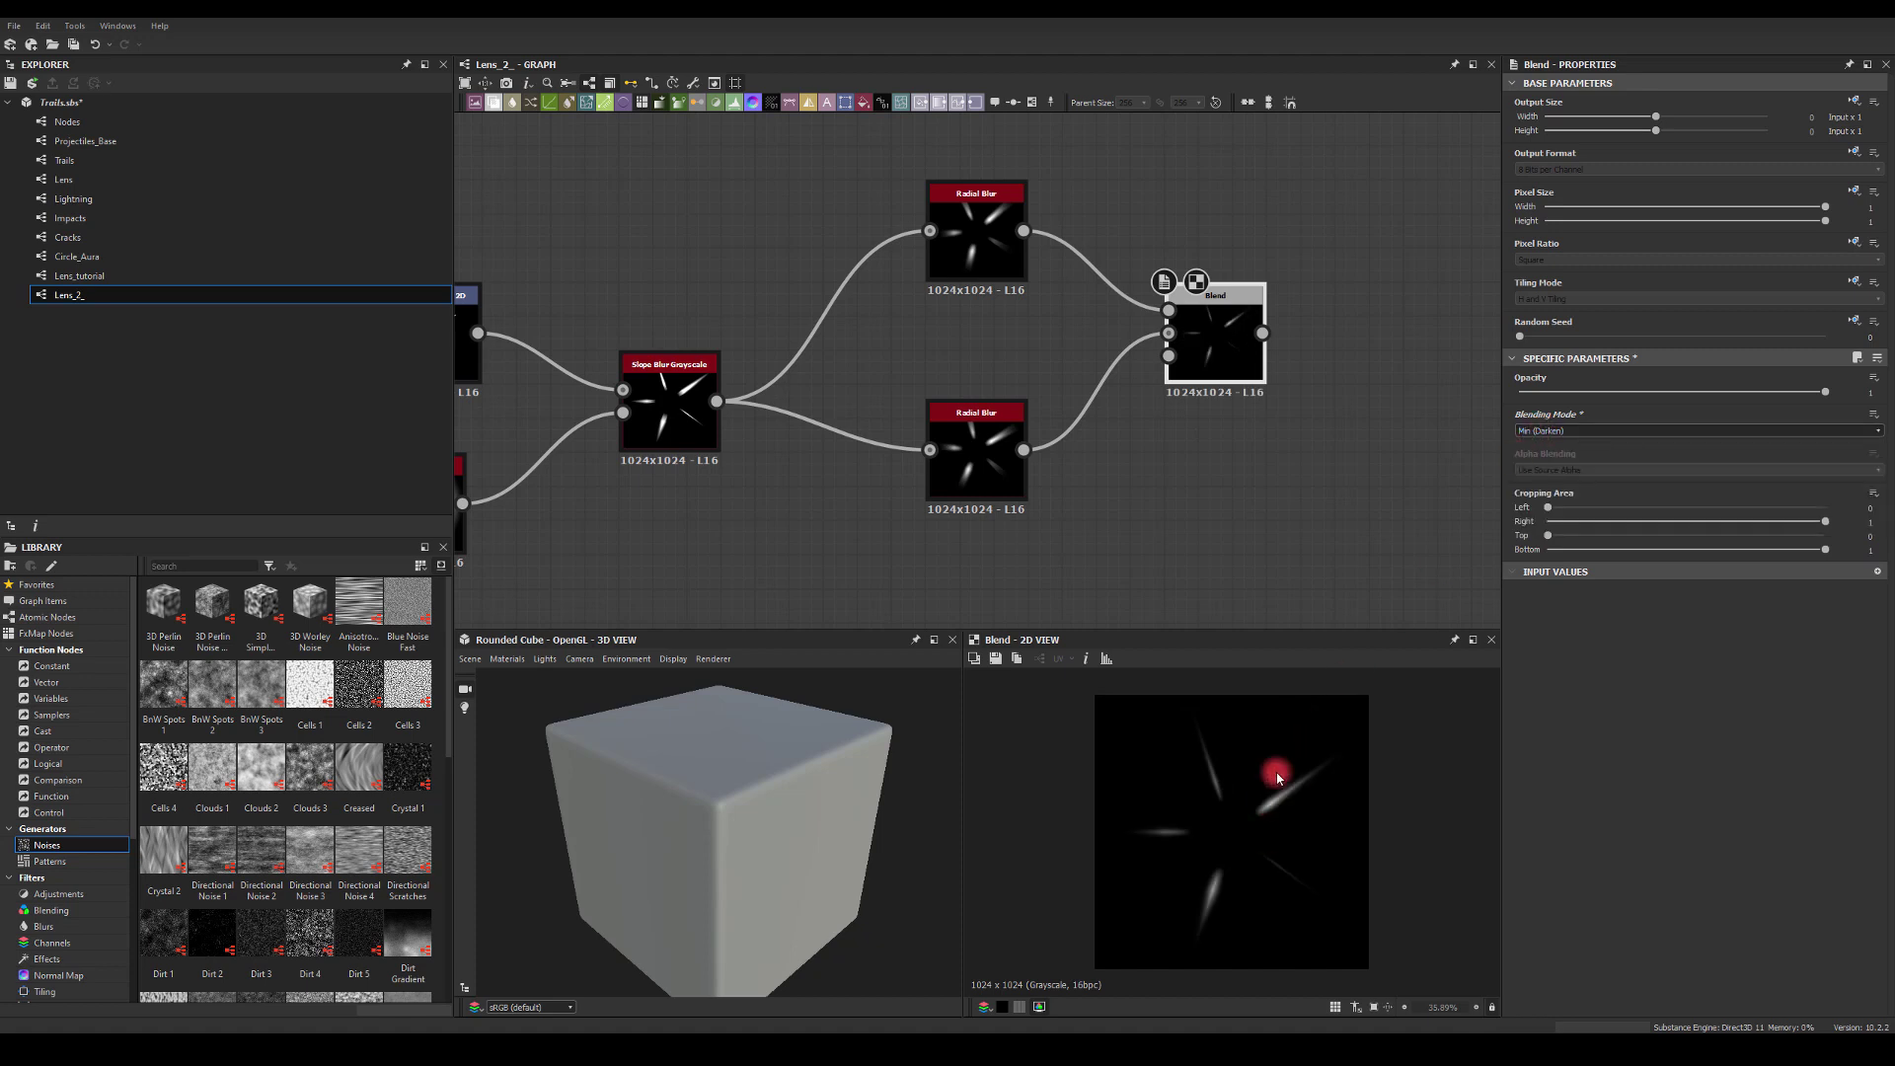
pyautogui.click(1537, 431)
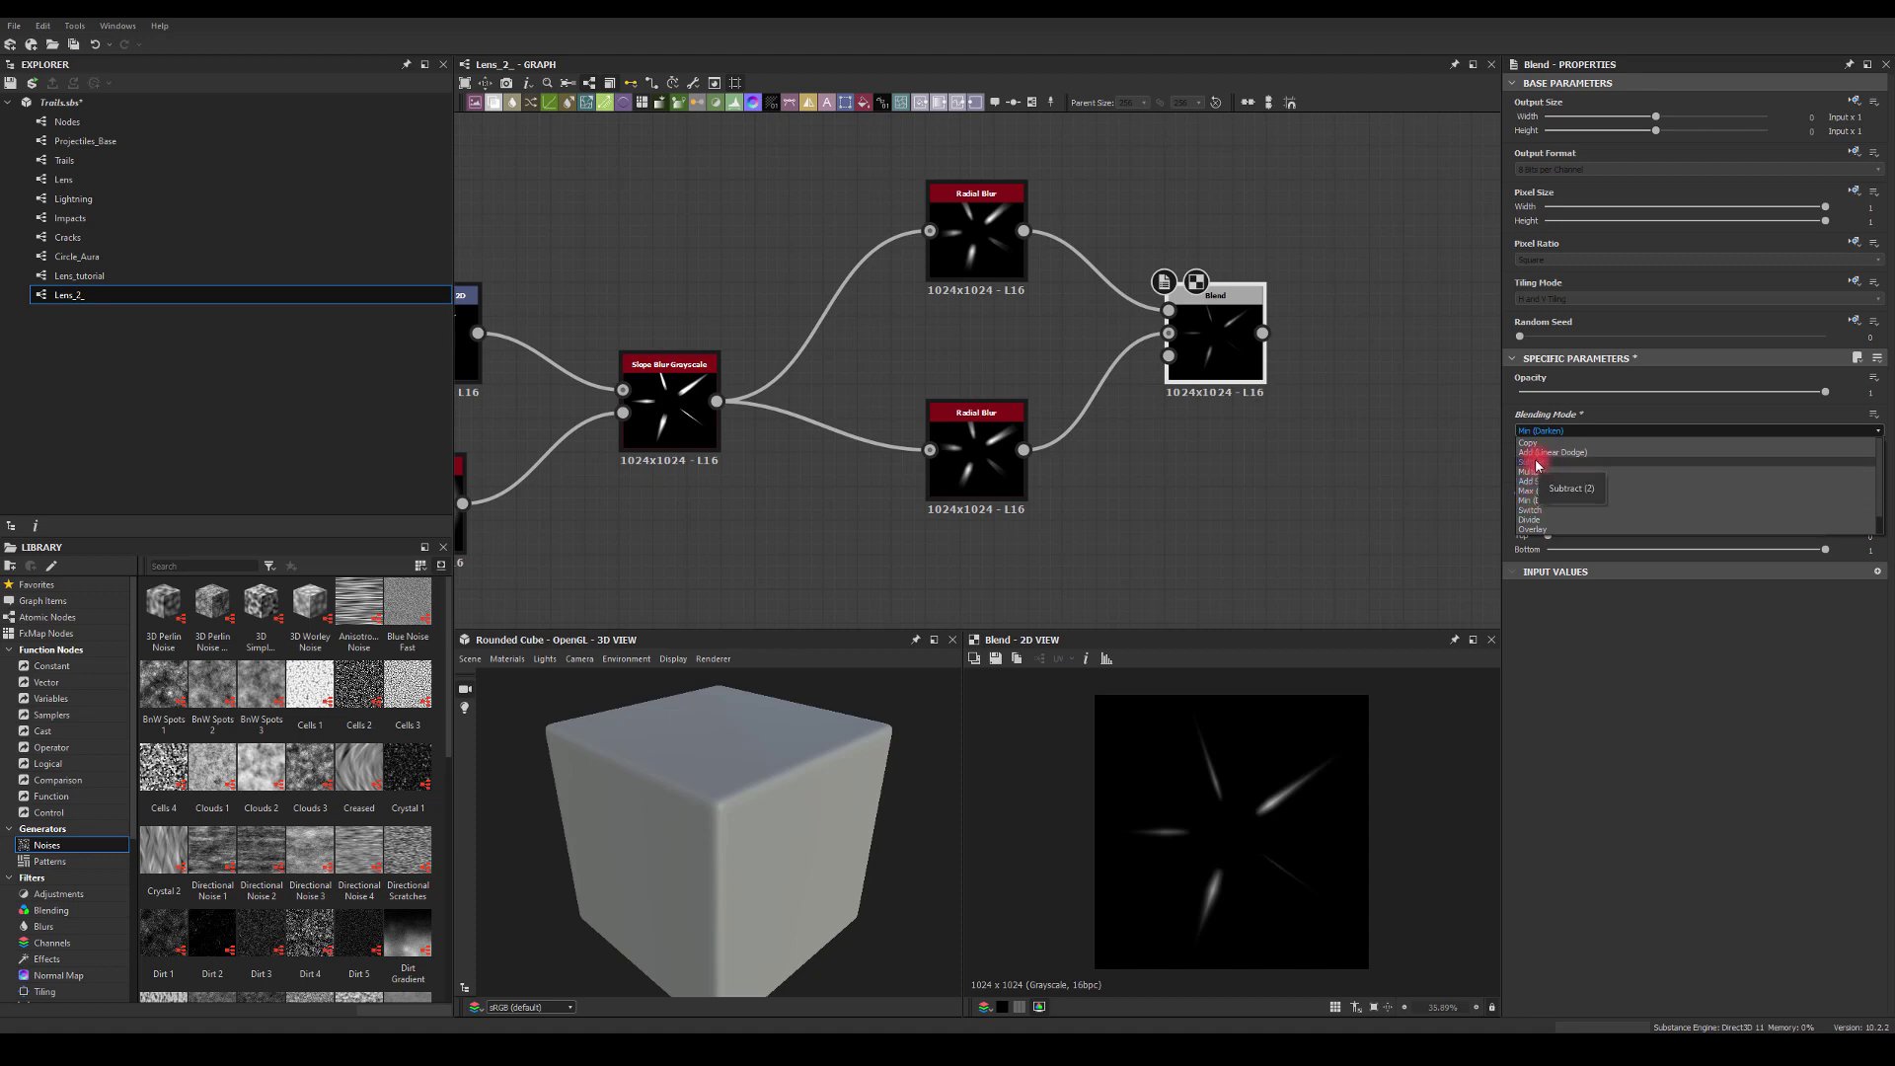
pyautogui.click(1537, 462)
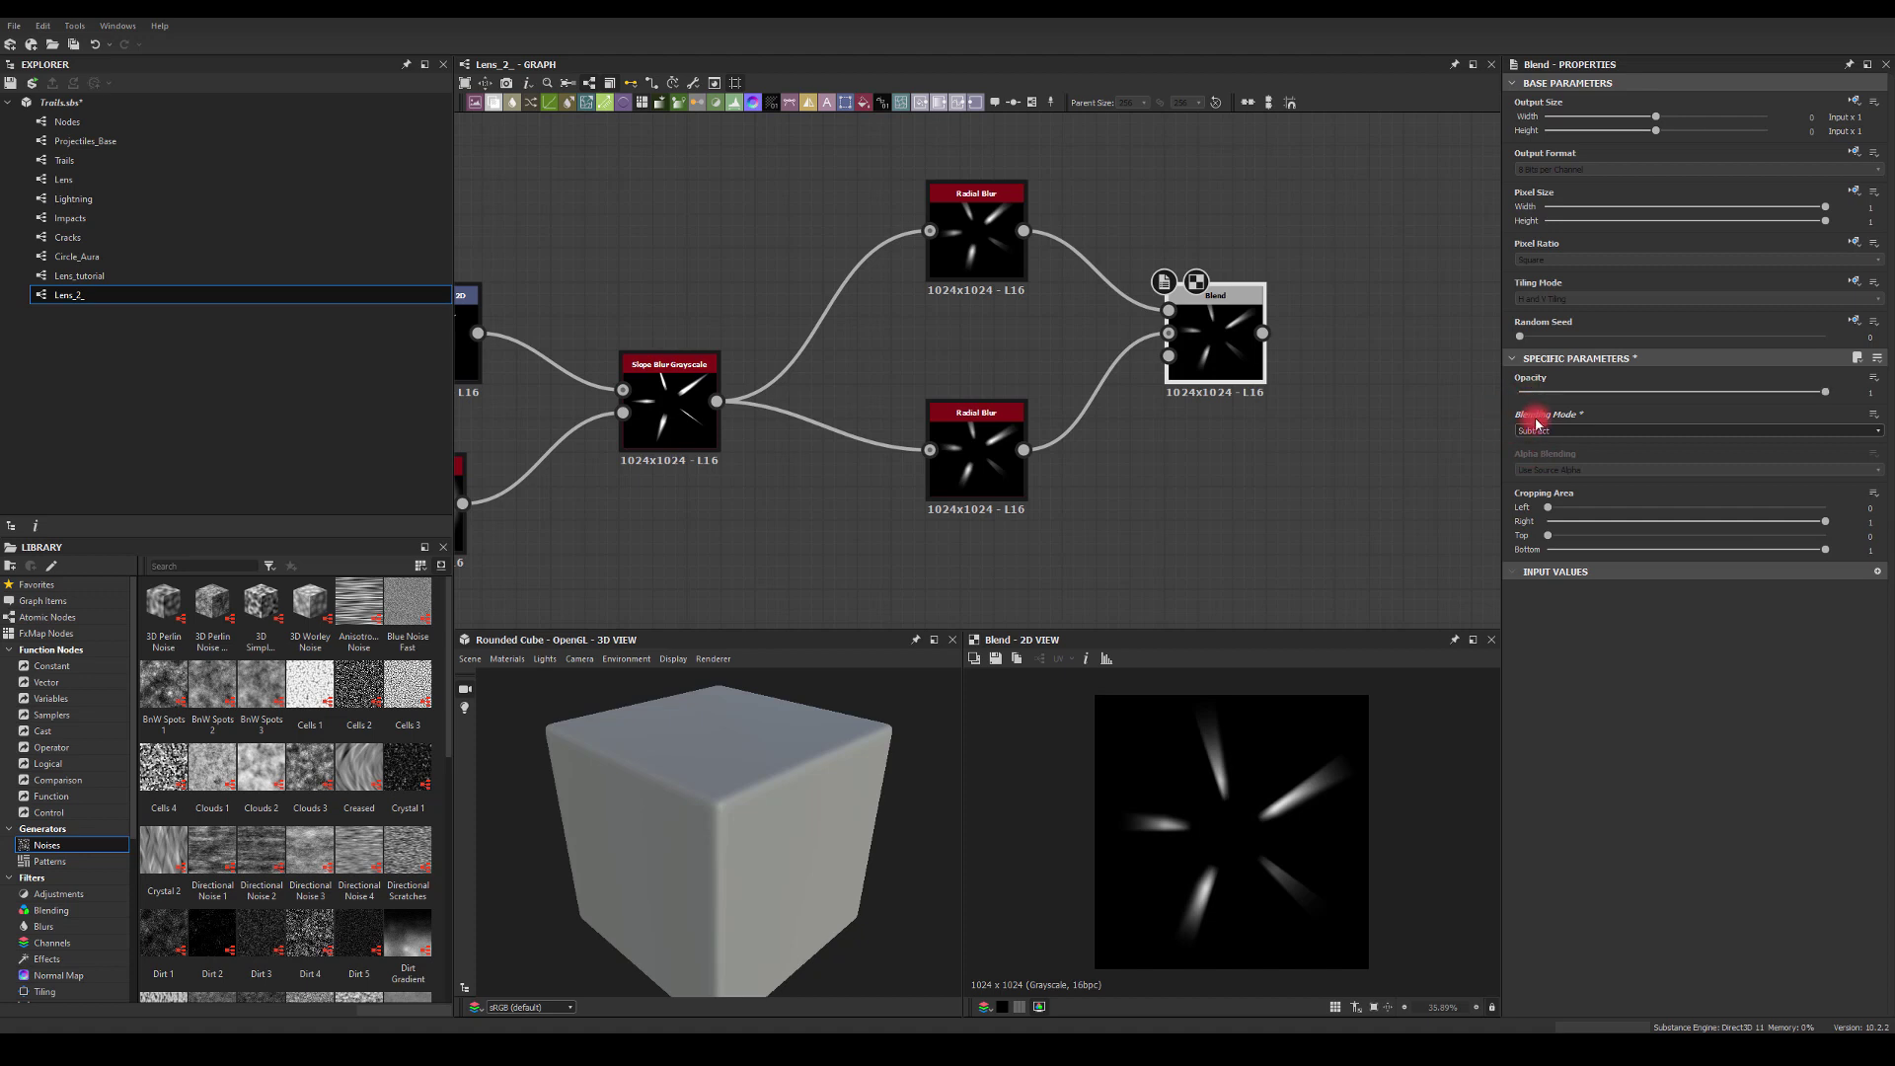
pyautogui.click(1537, 428)
pyautogui.click(1541, 501)
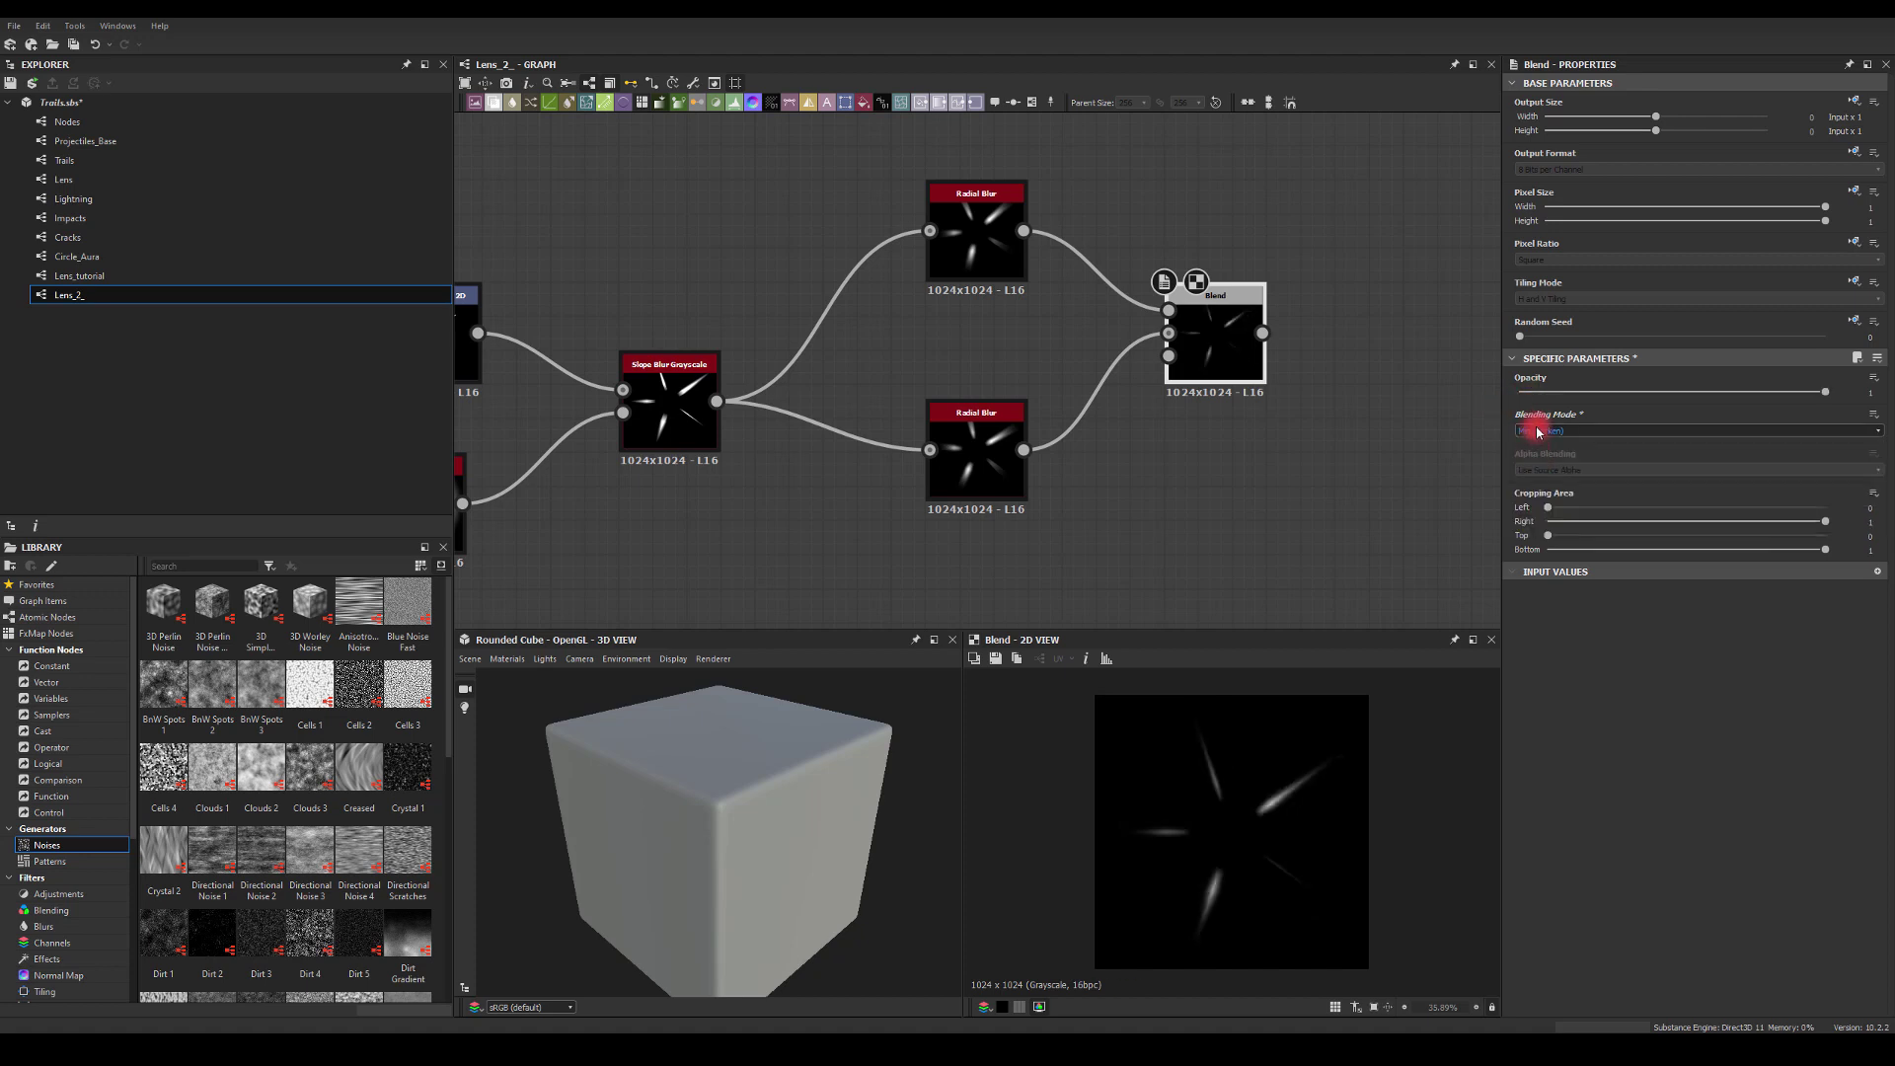
pyautogui.moveTo(1181, 364); pyautogui.dragTo(1215, 276)
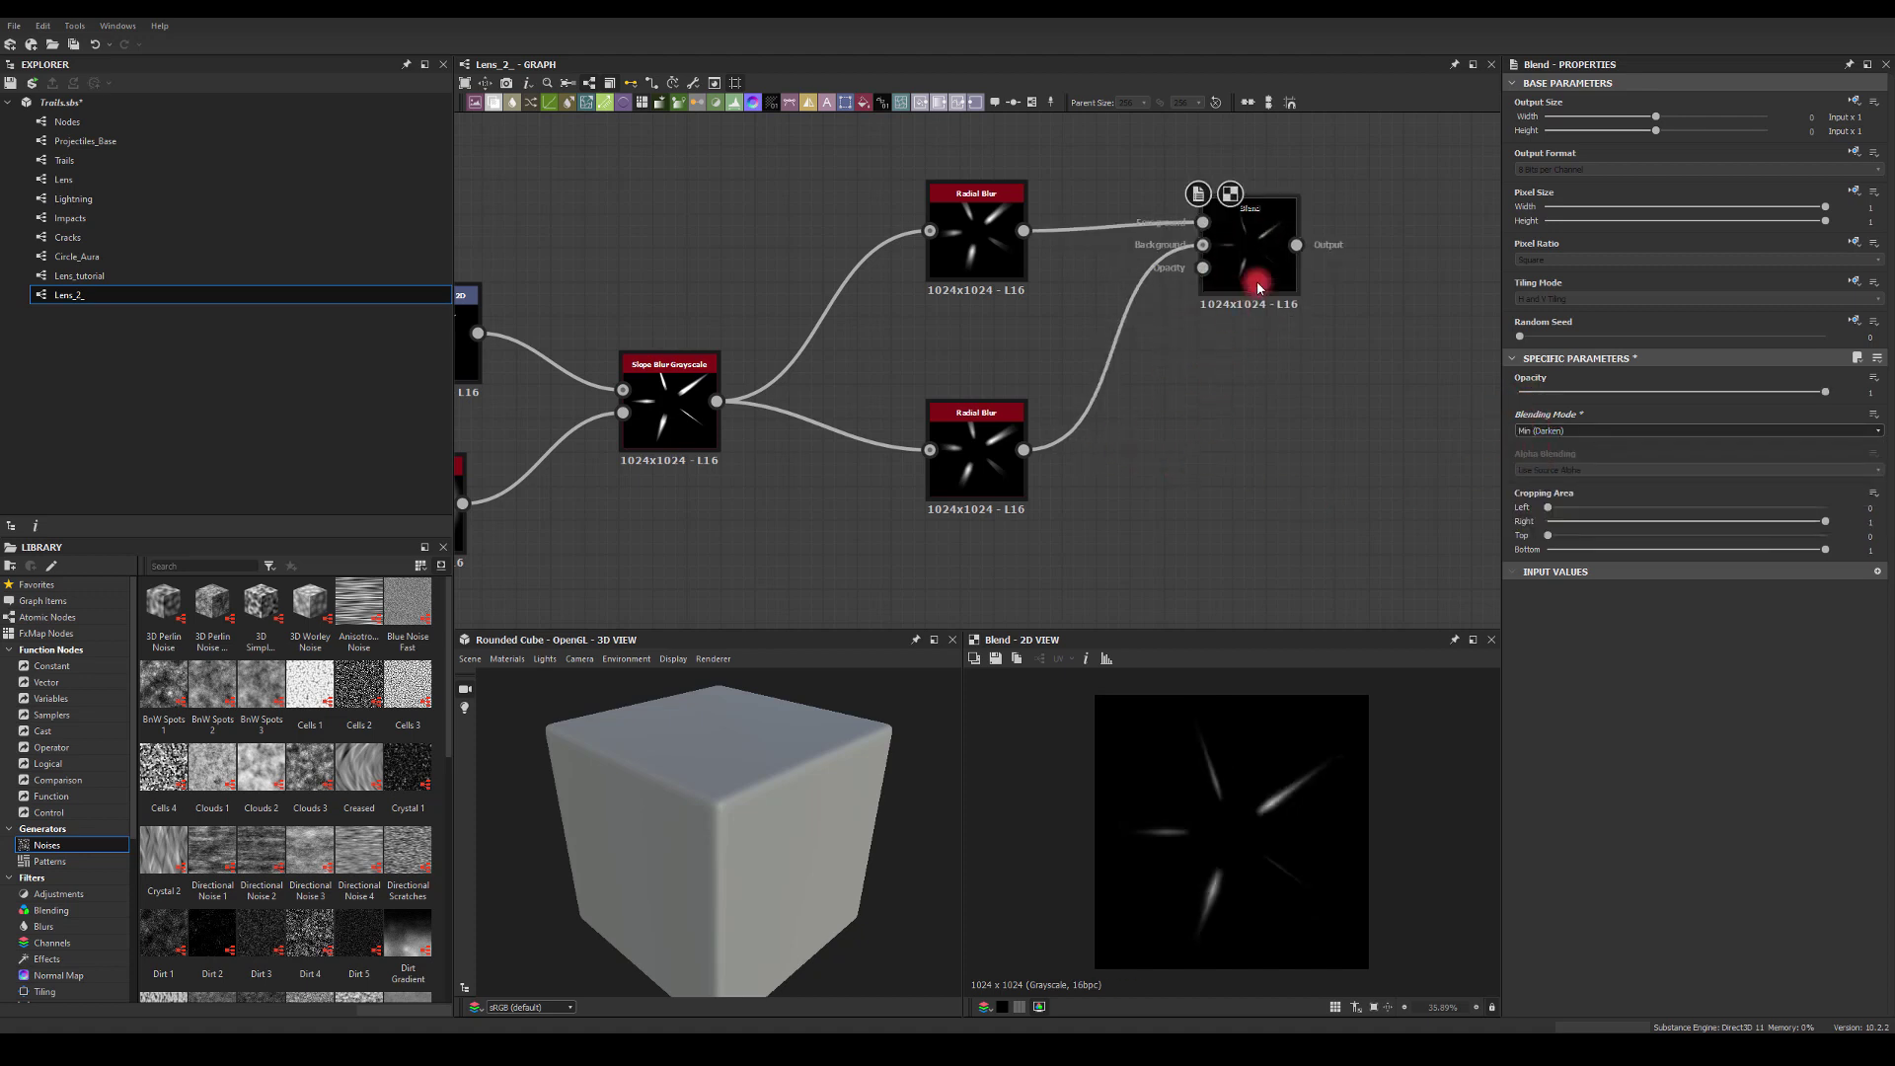
pyautogui.hotkey('ctrl', 'd')
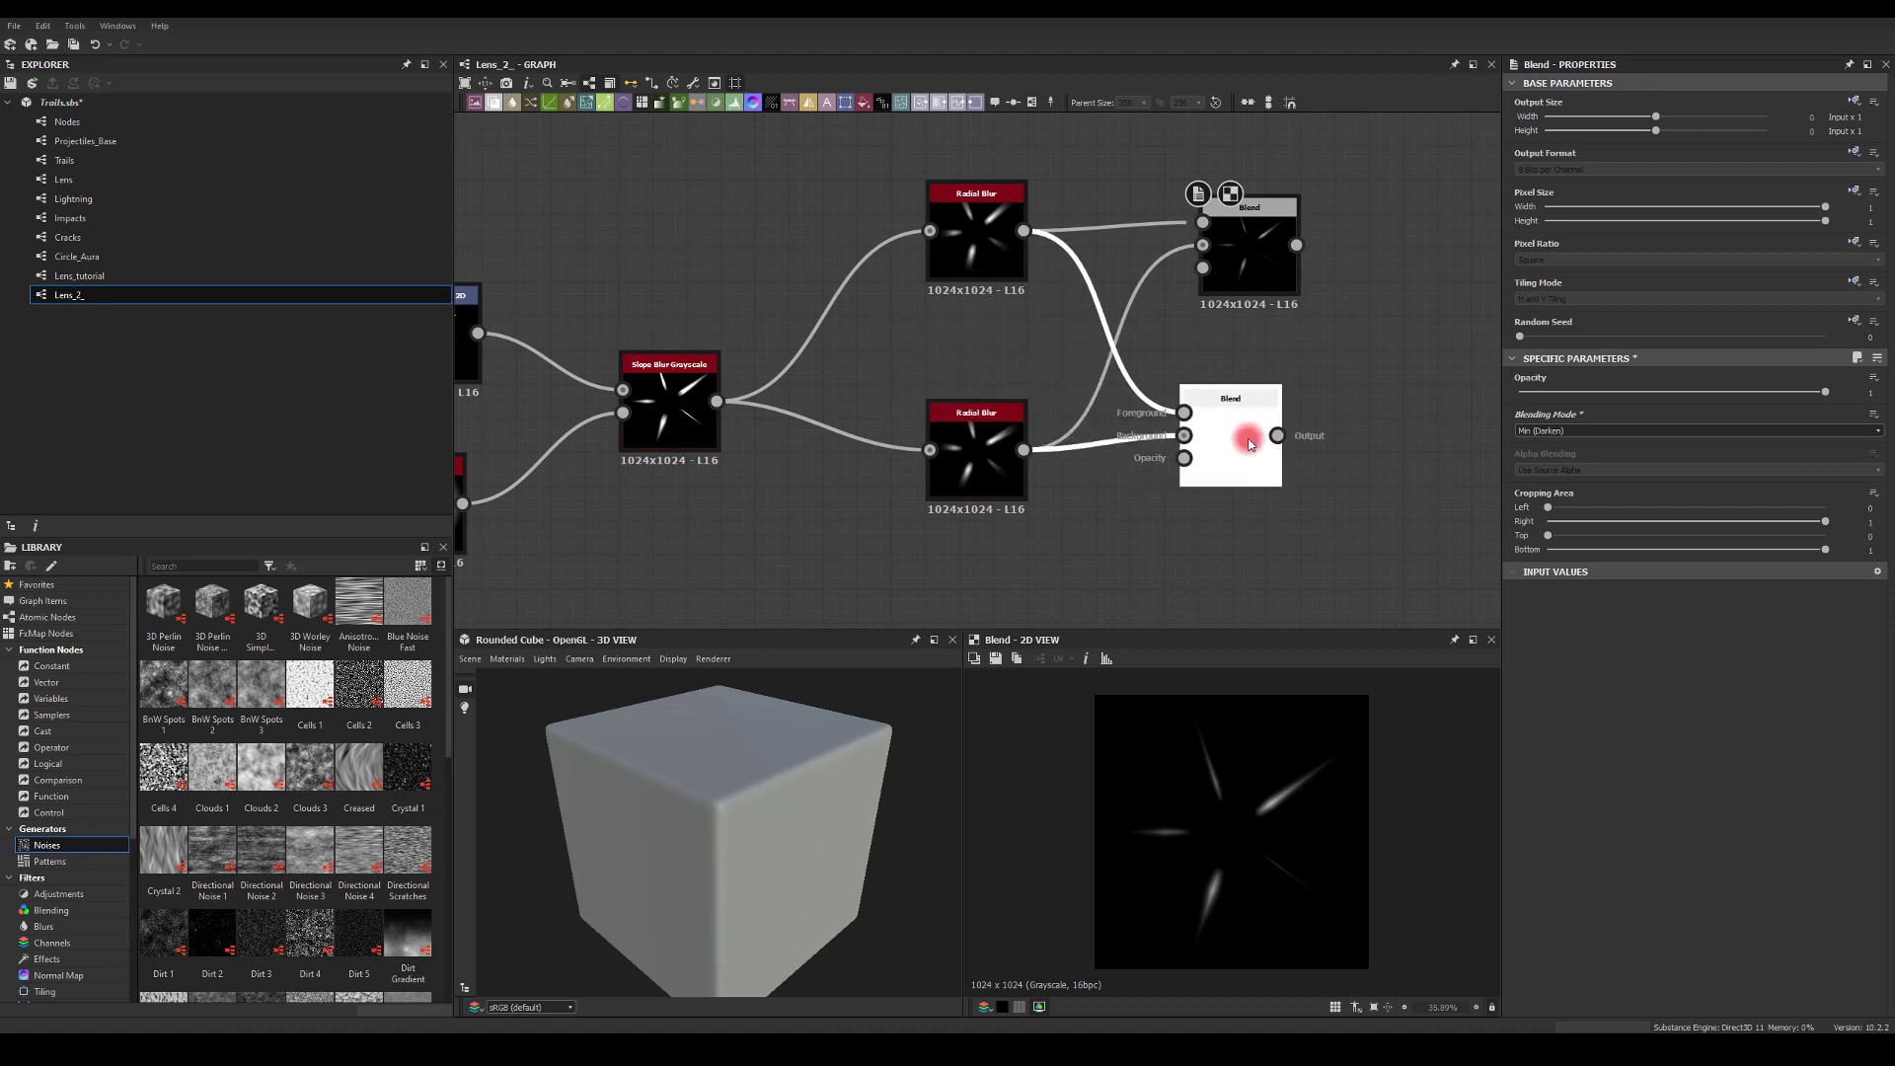
# - Place the copied Blend lower down and set its Blending Mode to Max (Lighten)
pyautogui.click(1241, 425)
pyautogui.click(1525, 431)
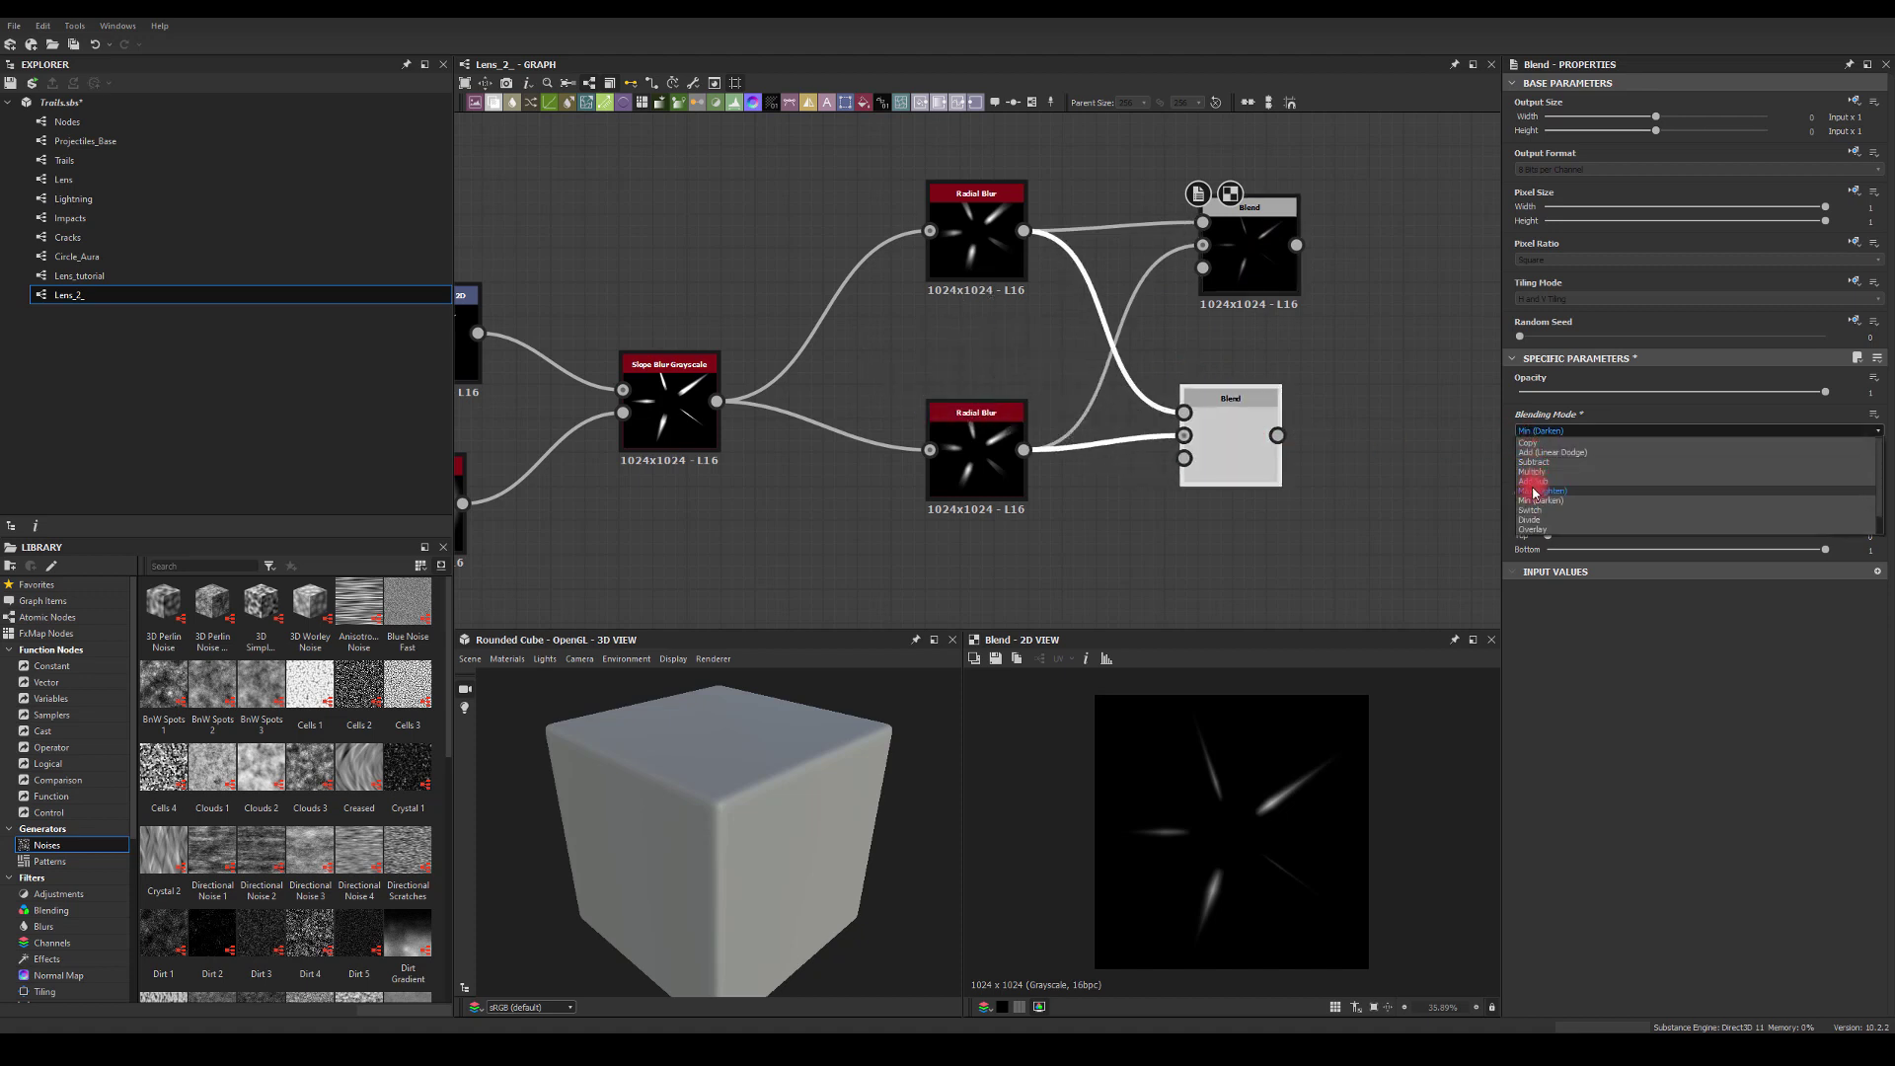
pyautogui.click(1537, 490)
# - Add a new Blend node from the Max Blend's output and wire the other Blend into it
pyautogui.moveTo(1278, 435); pyautogui.dragTo(1456, 307)
pyautogui.write('blend')
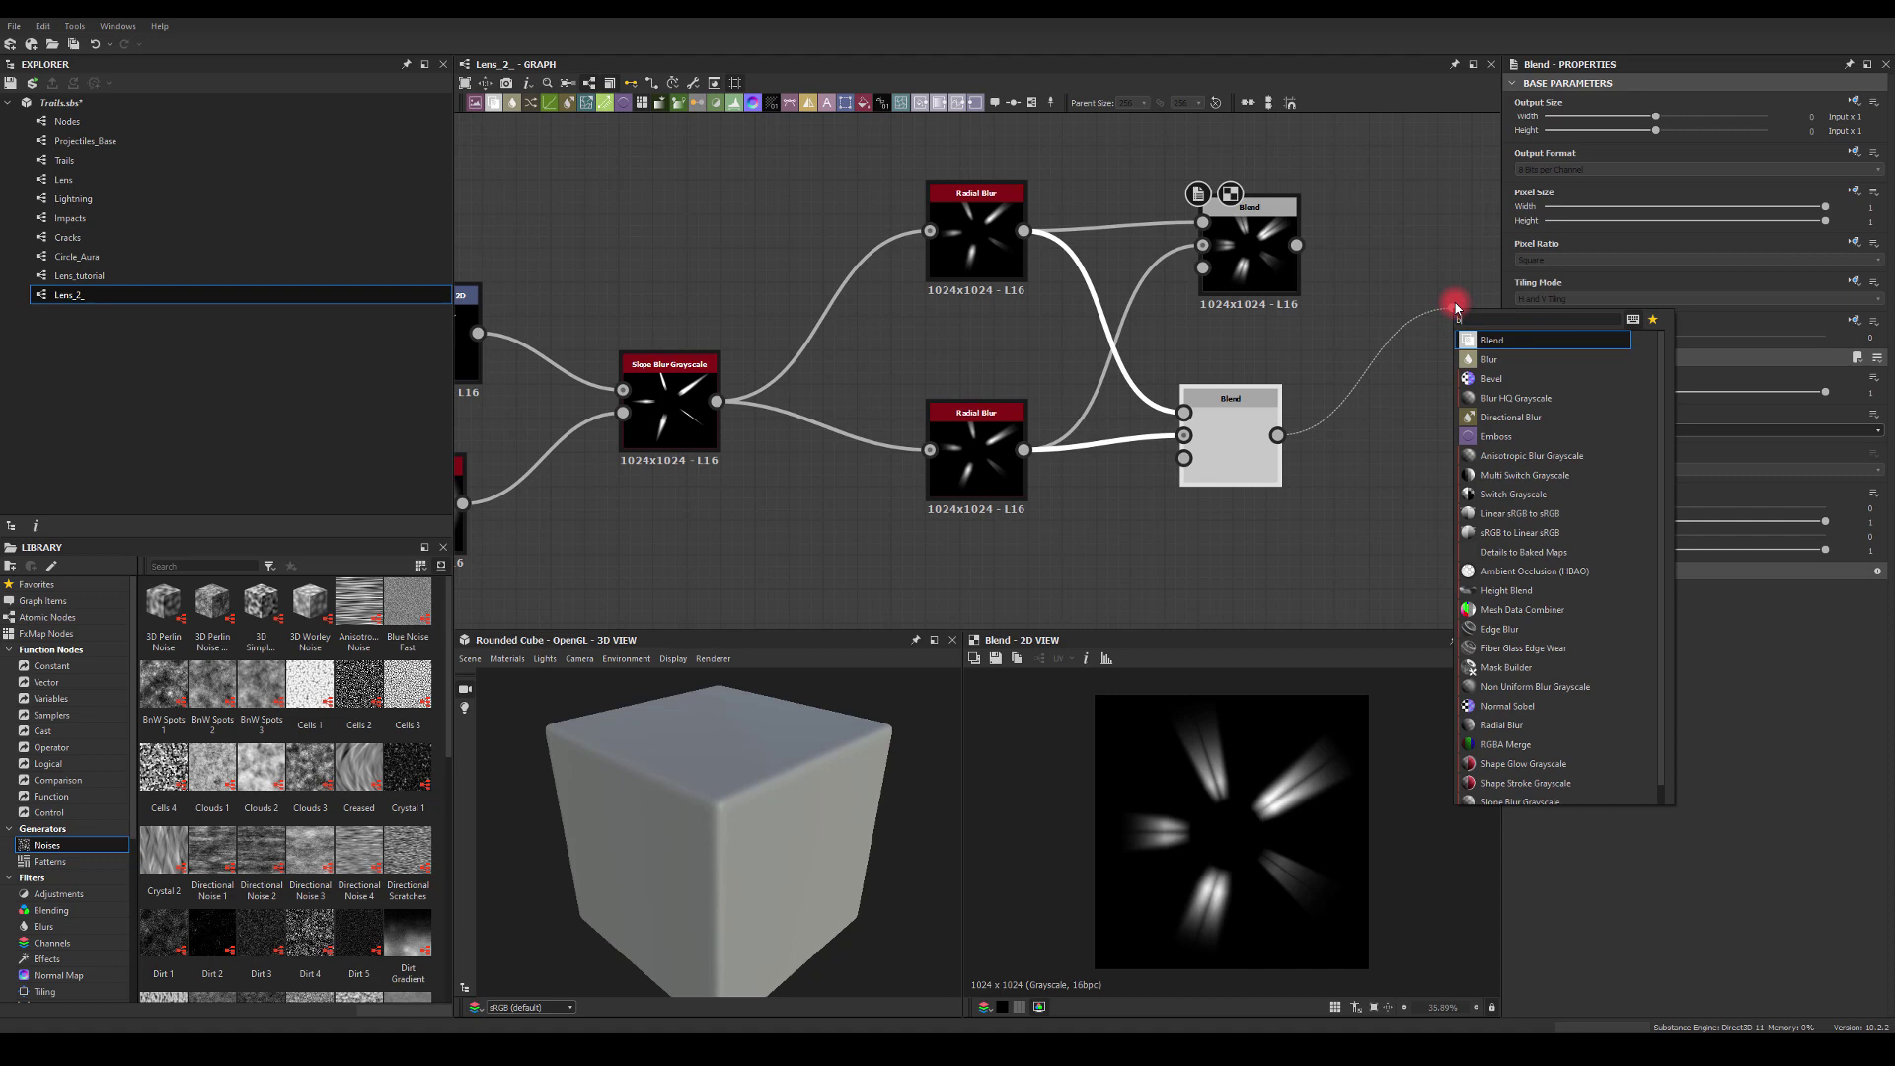
pyautogui.press('Return')
pyautogui.moveTo(1299, 246); pyautogui.dragTo(1441, 277)
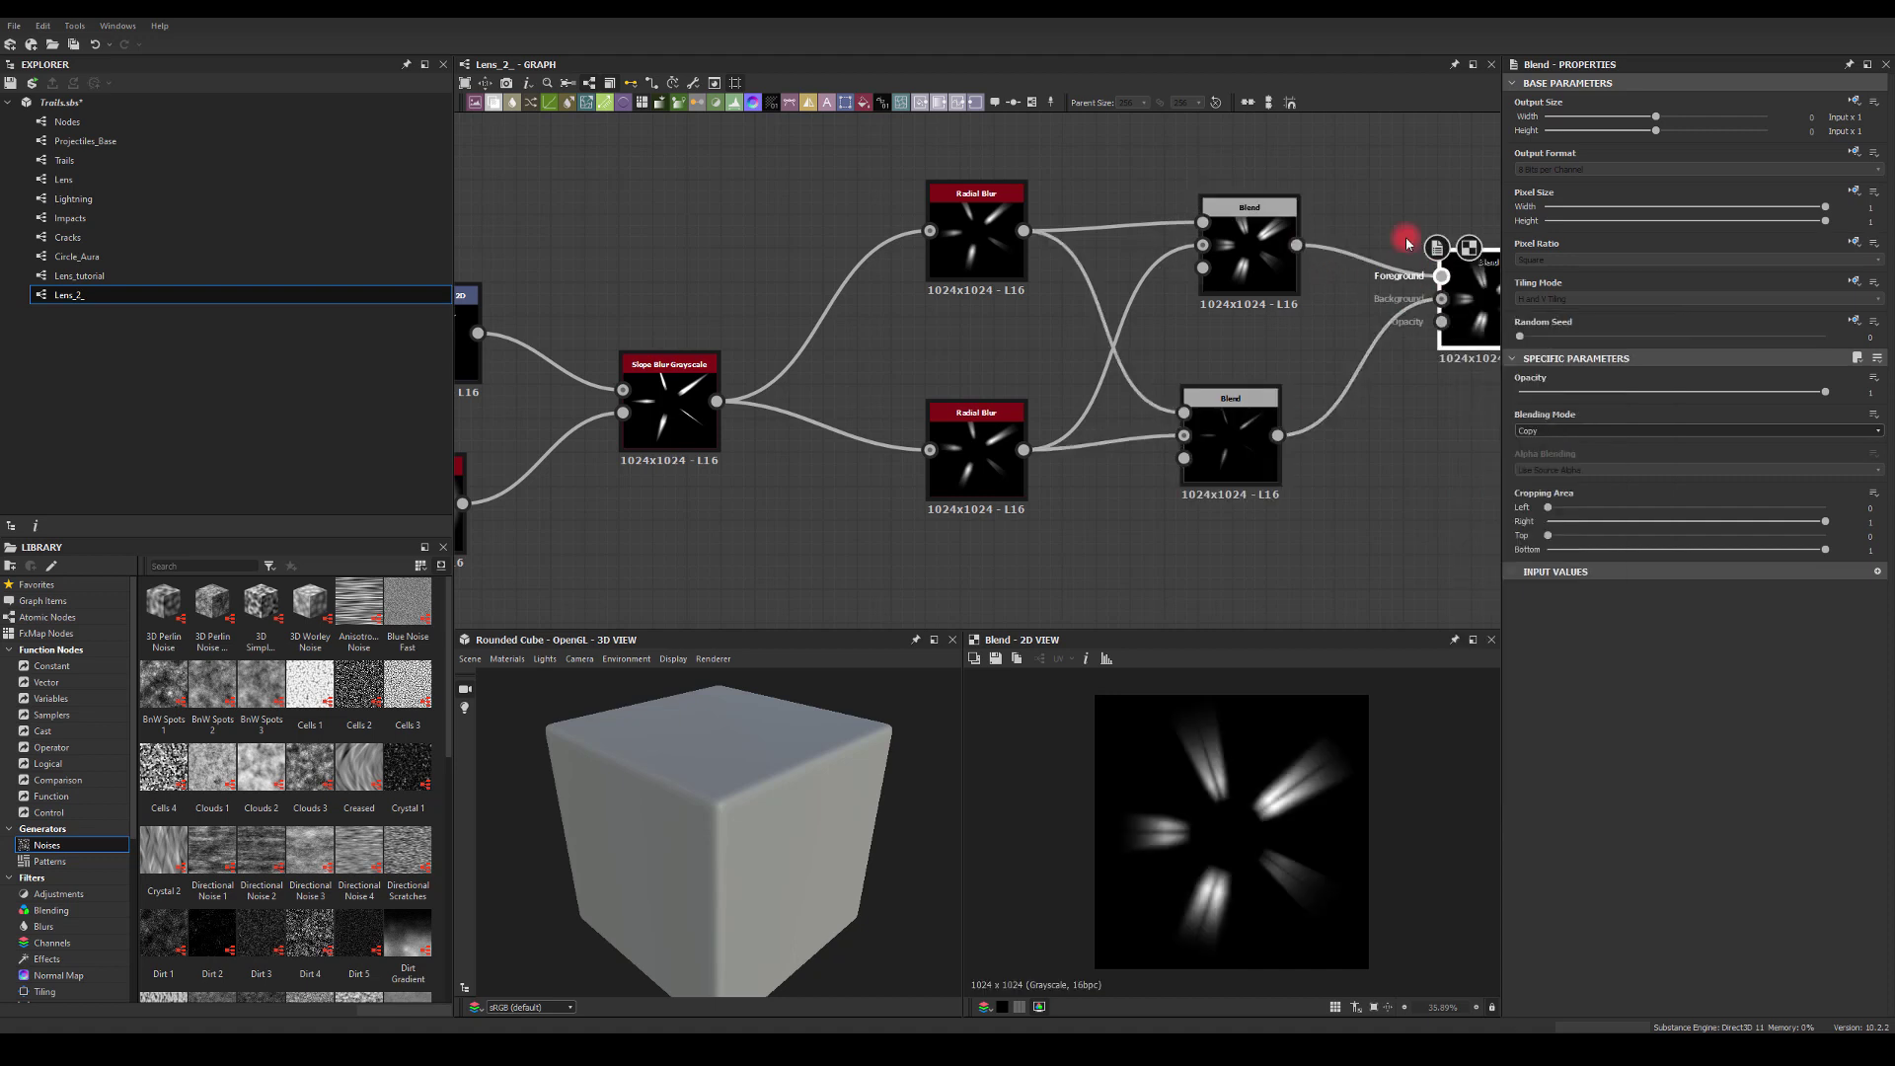
pyautogui.moveTo(1408, 241); pyautogui.dragTo(1282, 262, button='middle')
# - Try Add (Linear Dodge) and Add Sub on the new Blend, then leave it on Copy
pyautogui.click(1555, 433)
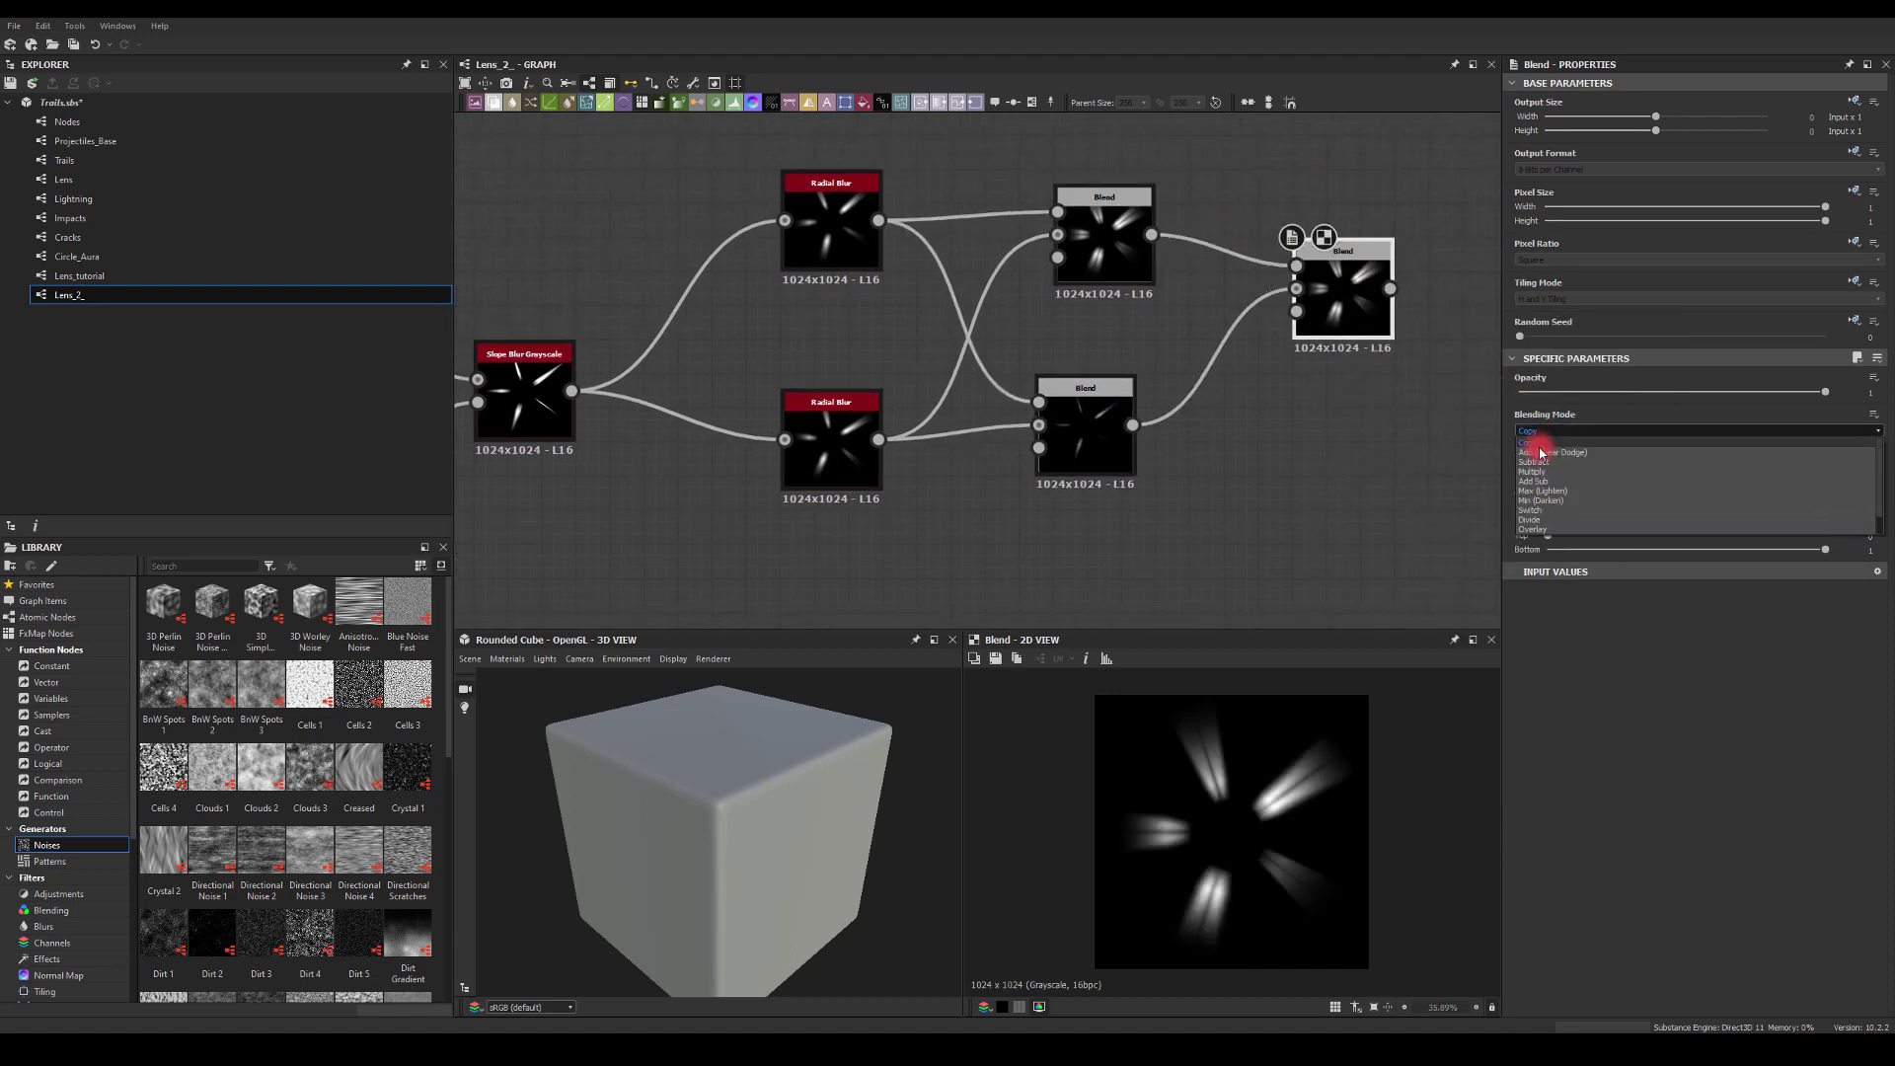
pyautogui.click(1540, 452)
pyautogui.moveTo(1345, 431); pyautogui.dragTo(1239, 377, button='middle')
pyautogui.click(1551, 432)
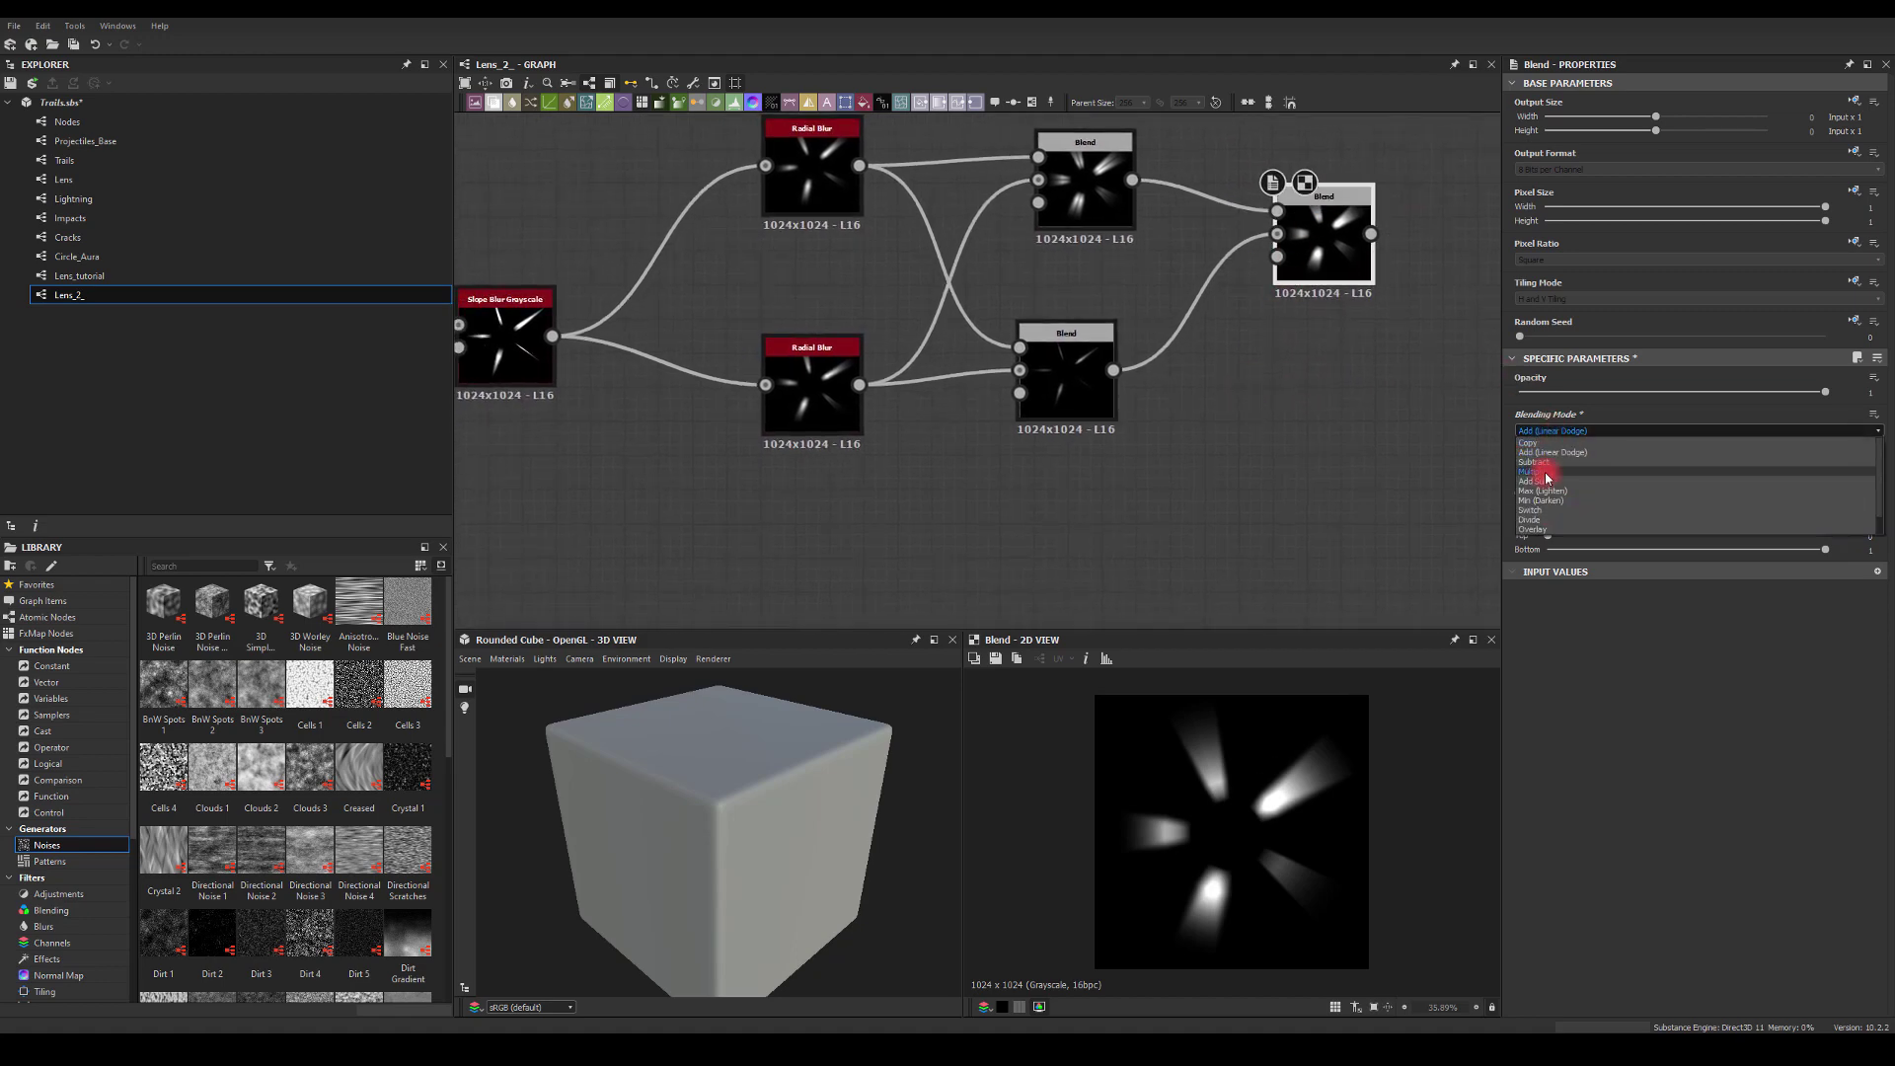
pyautogui.click(1535, 482)
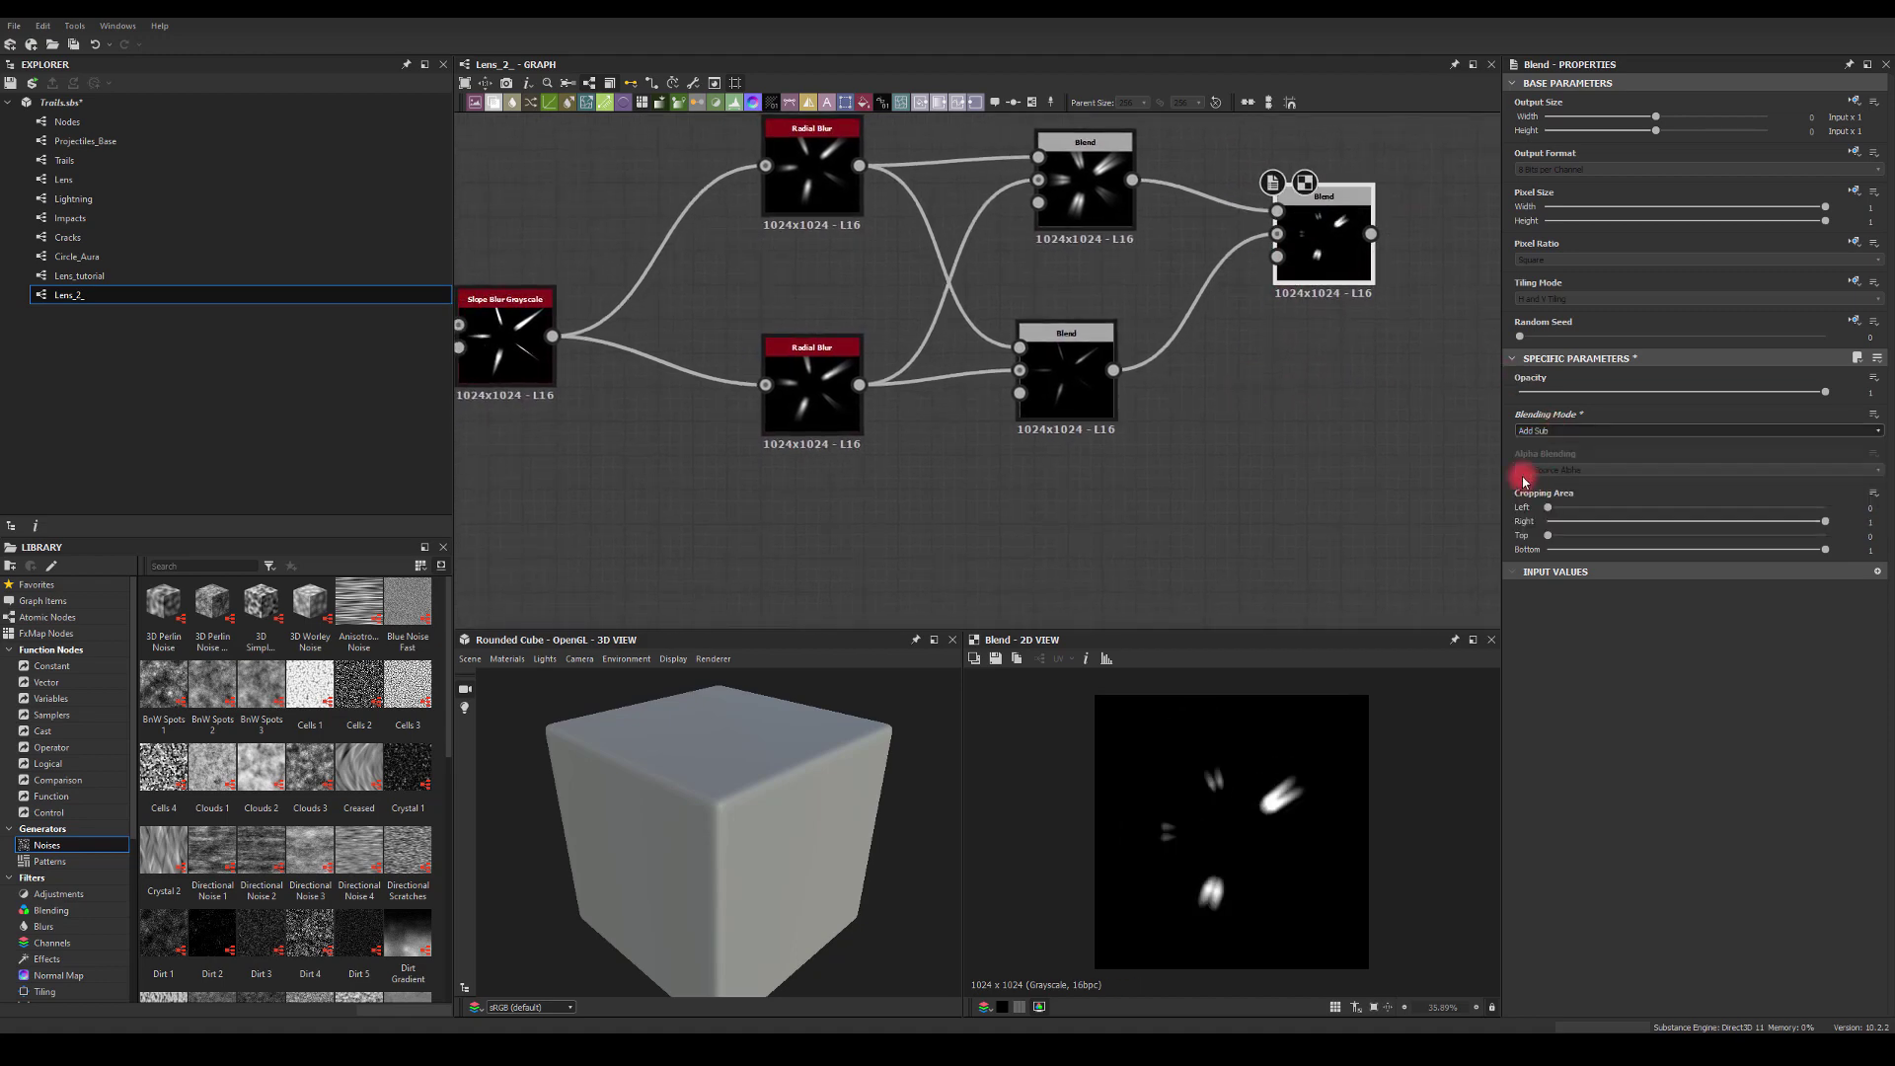
pyautogui.click(1521, 436)
pyautogui.click(1536, 428)
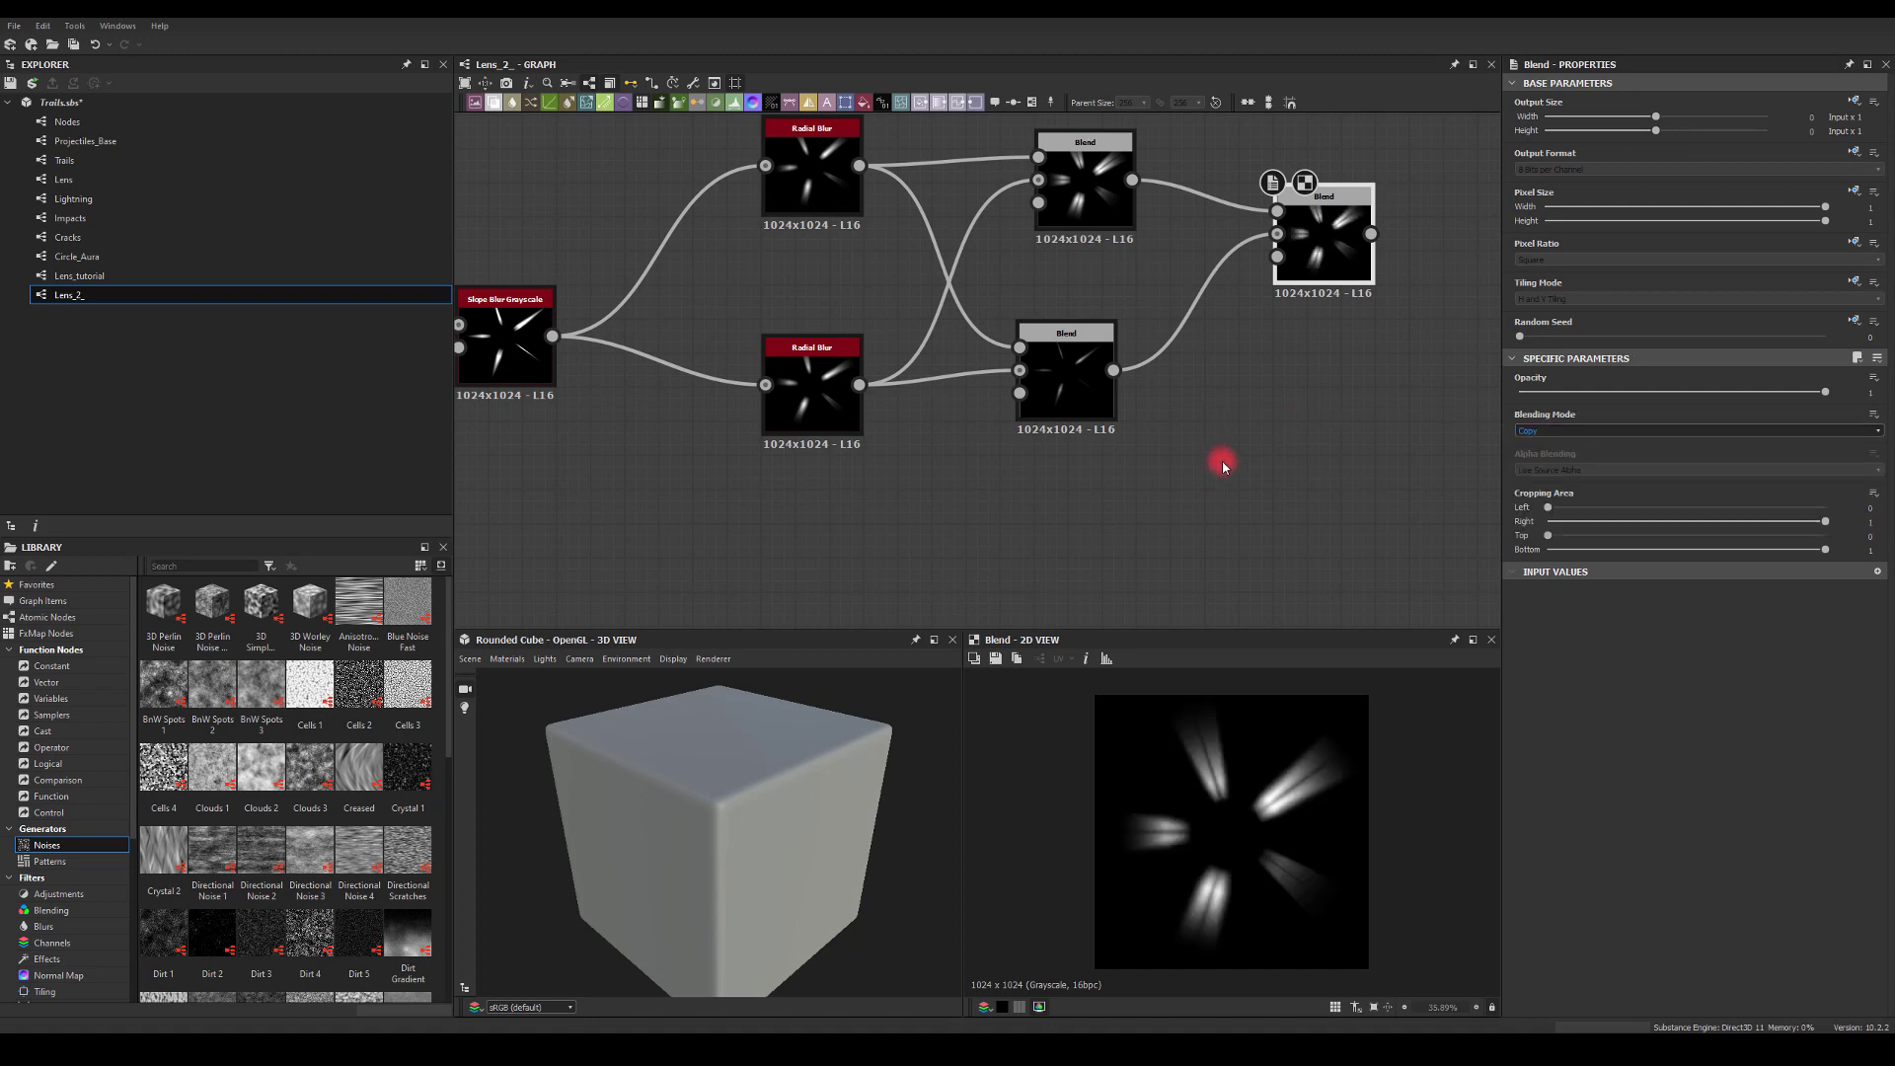
pyautogui.click(1107, 372)
# - Add a Histogram Scan after the lower Blend and feed it into the final Blend, set to Add (Linear Dodge)
pyautogui.moveTo(1113, 370); pyautogui.dragTo(1220, 405)
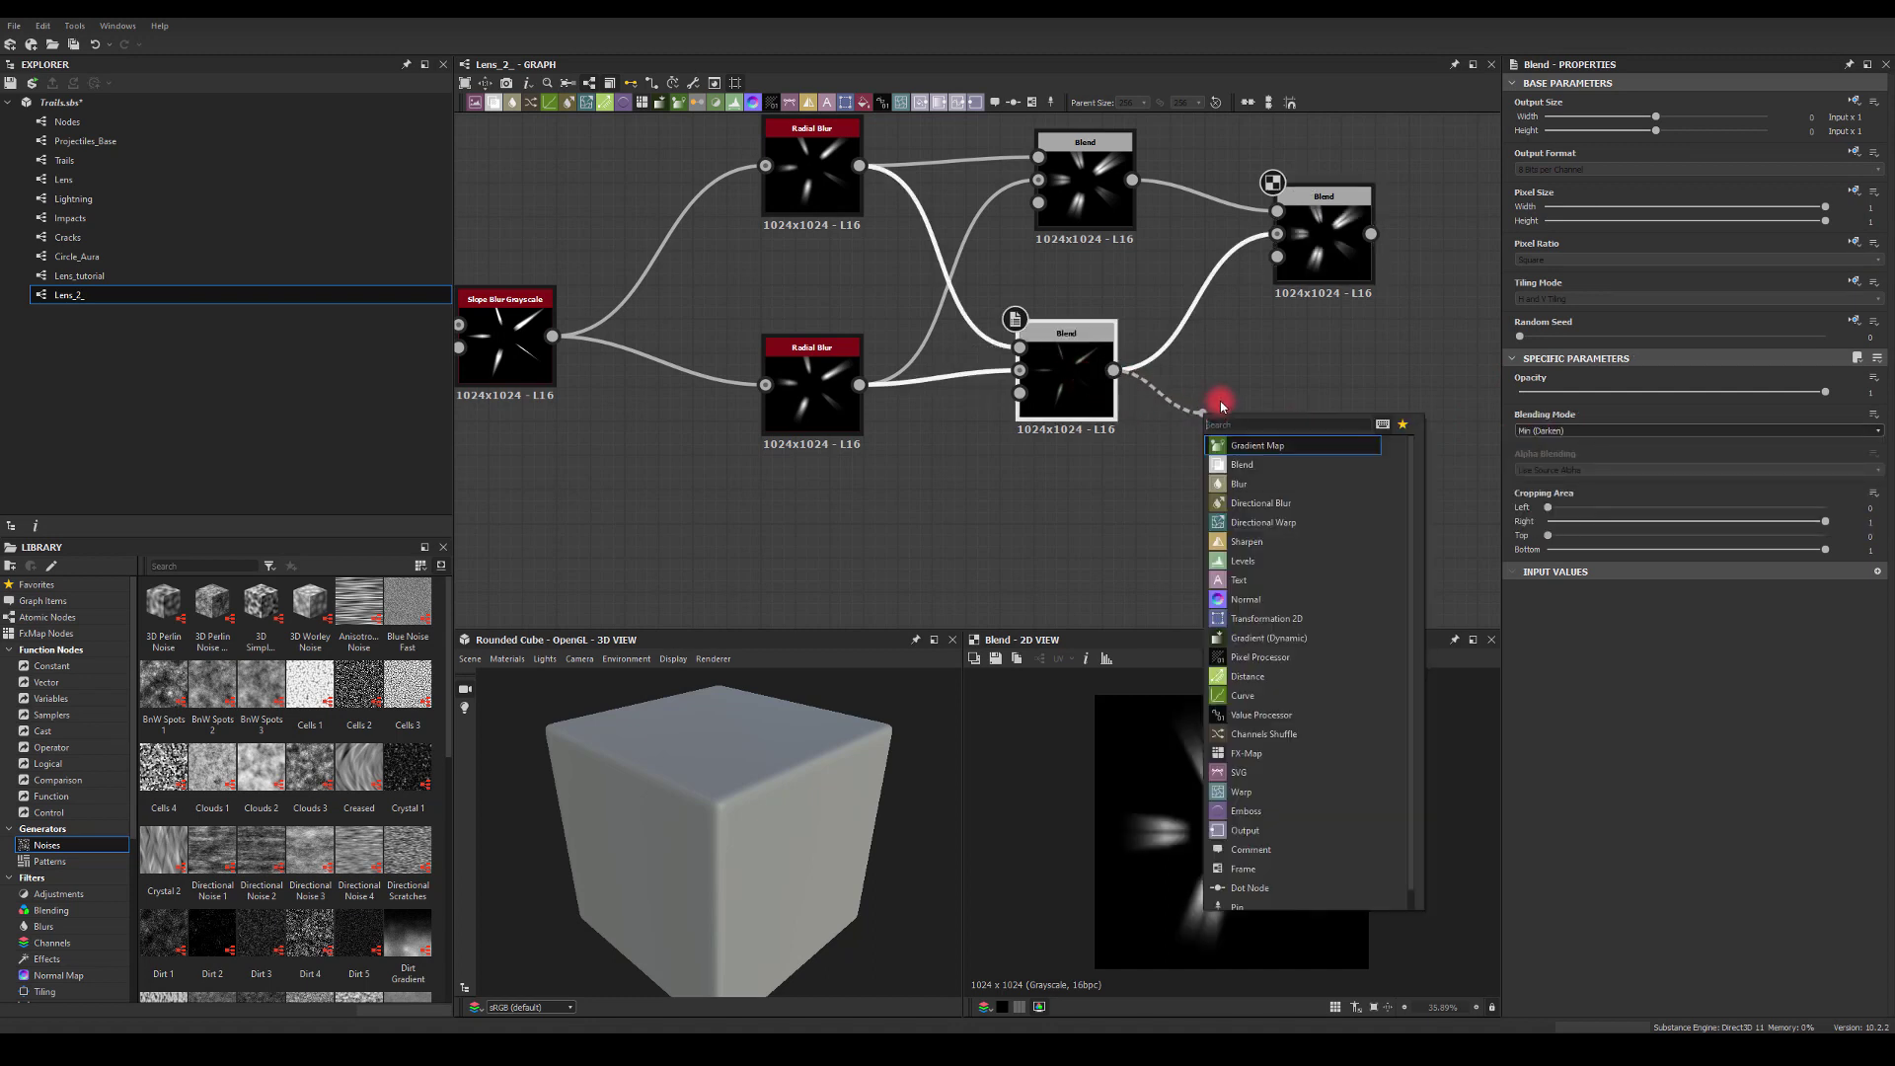
pyautogui.write('sc')
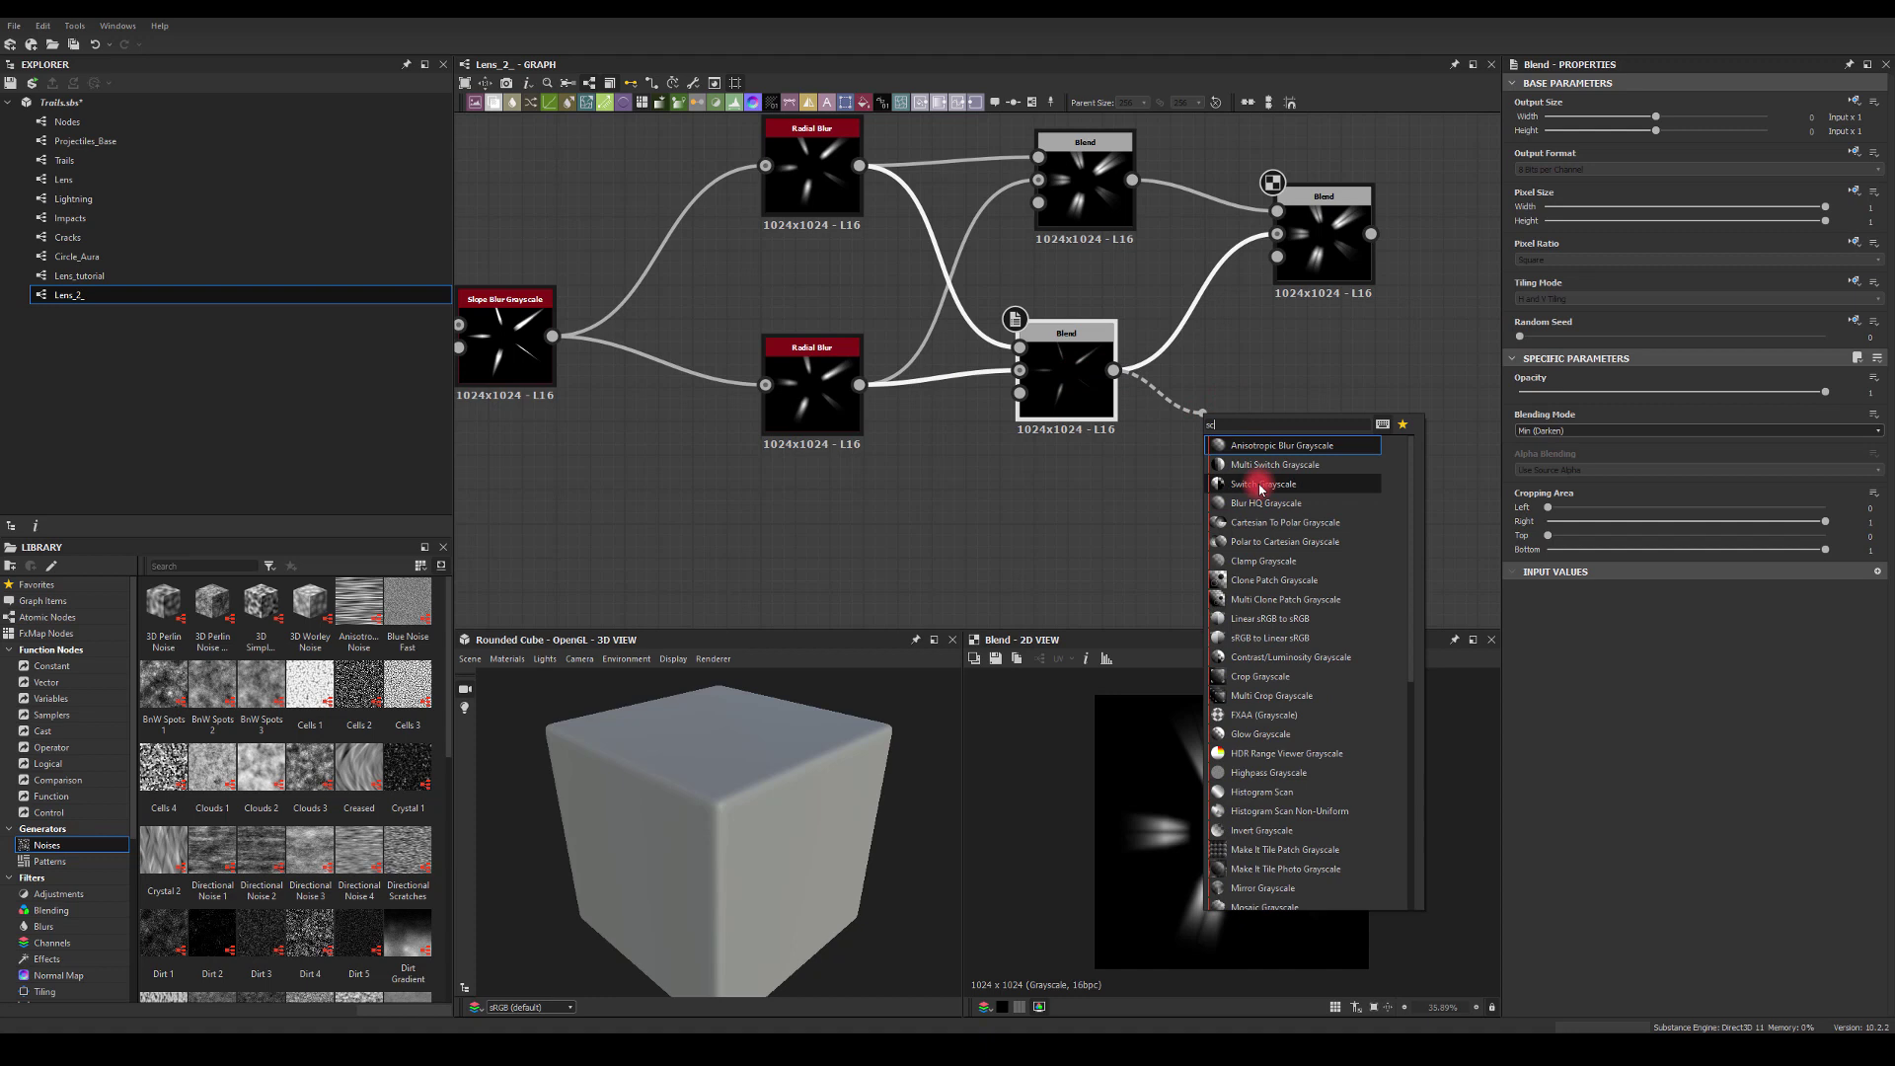
pyautogui.write('an')
pyautogui.click(1263, 522)
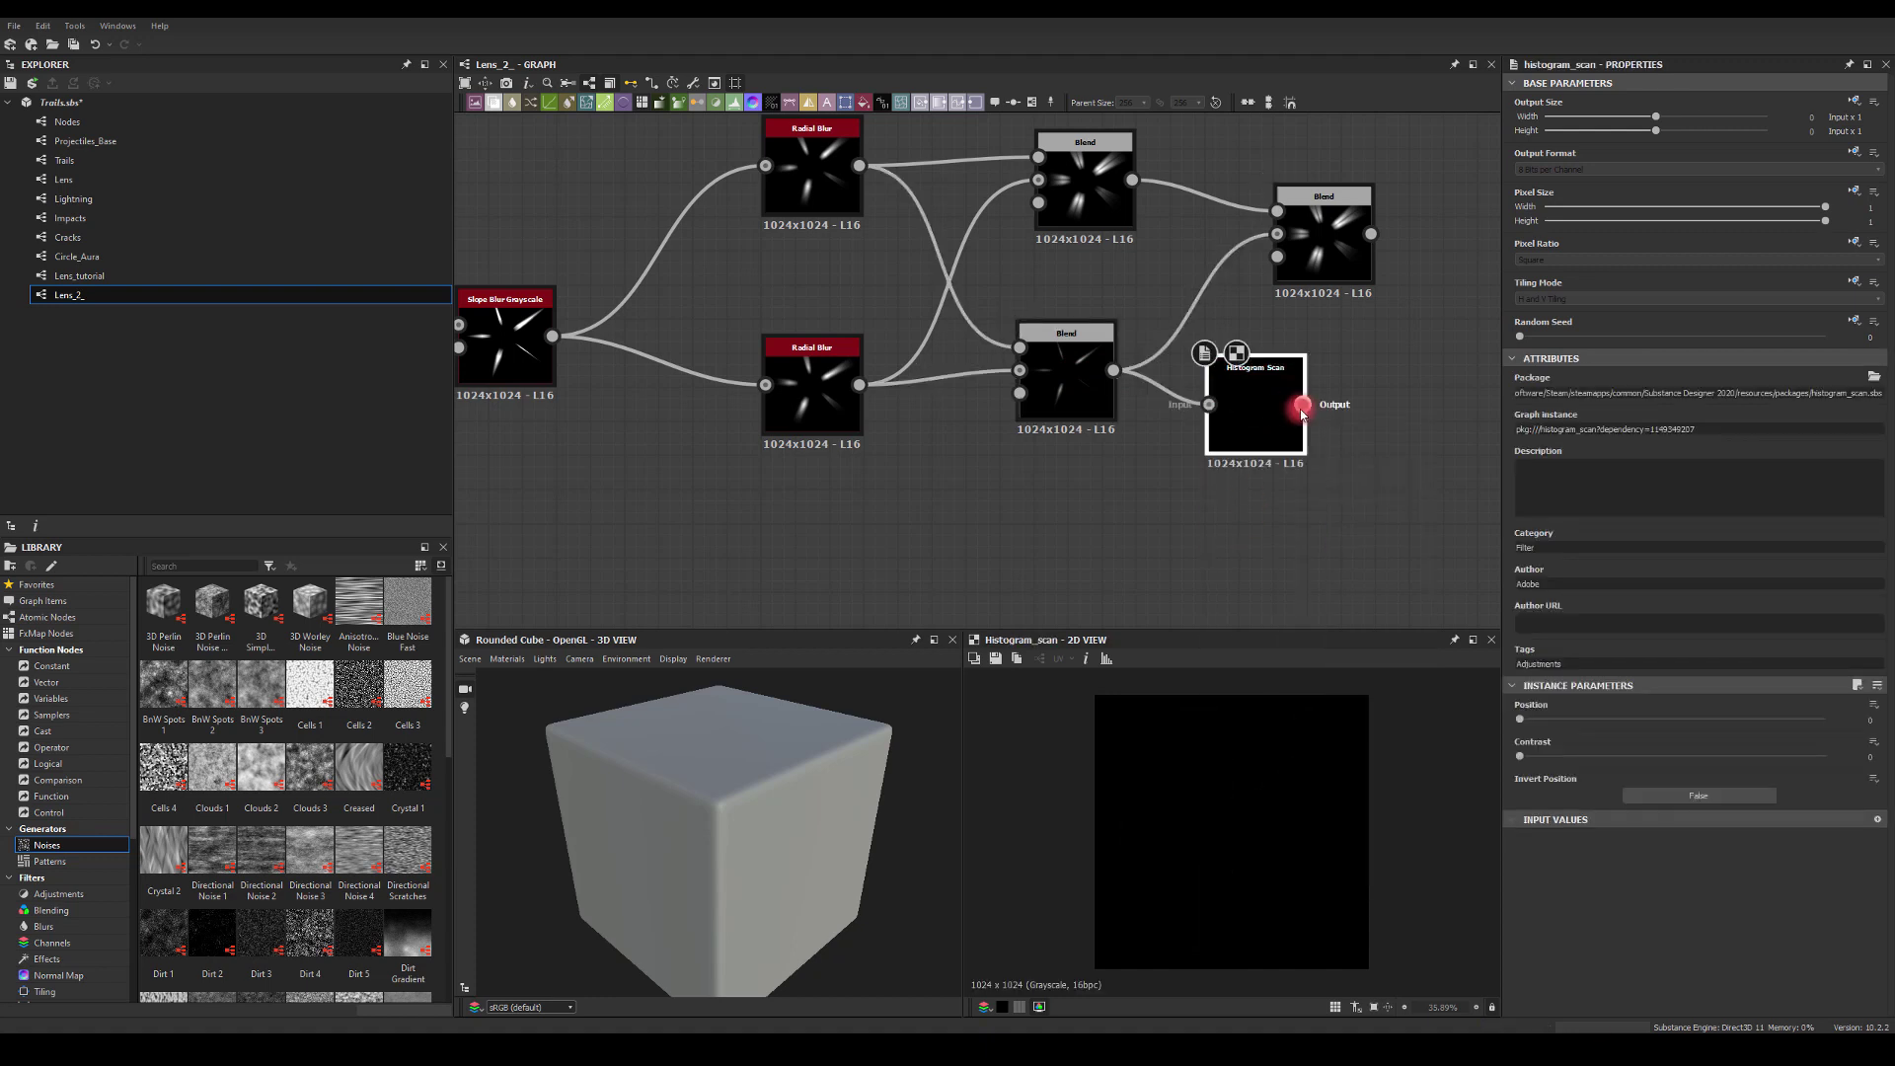
pyautogui.moveTo(1258, 259); pyautogui.dragTo(1277, 234)
pyautogui.doubleClick(1312, 241)
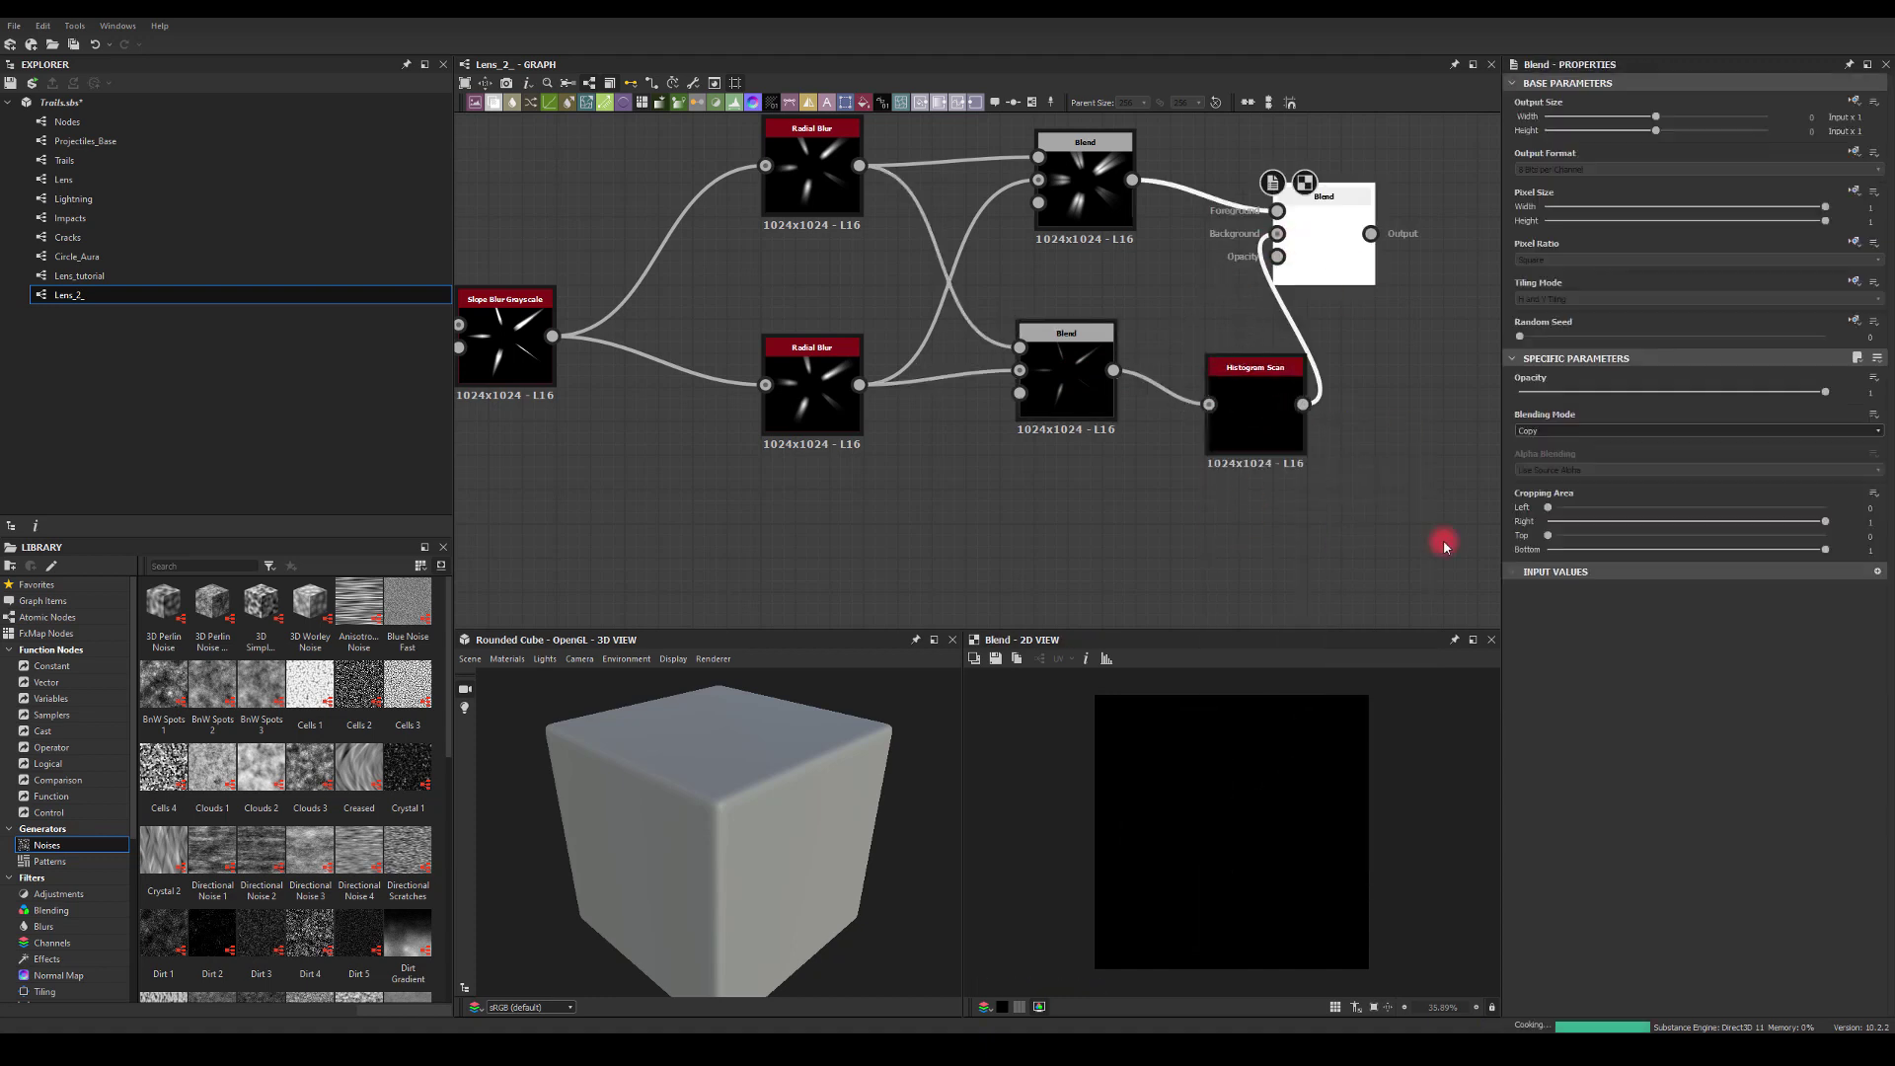
pyautogui.click(1547, 432)
pyautogui.click(1543, 452)
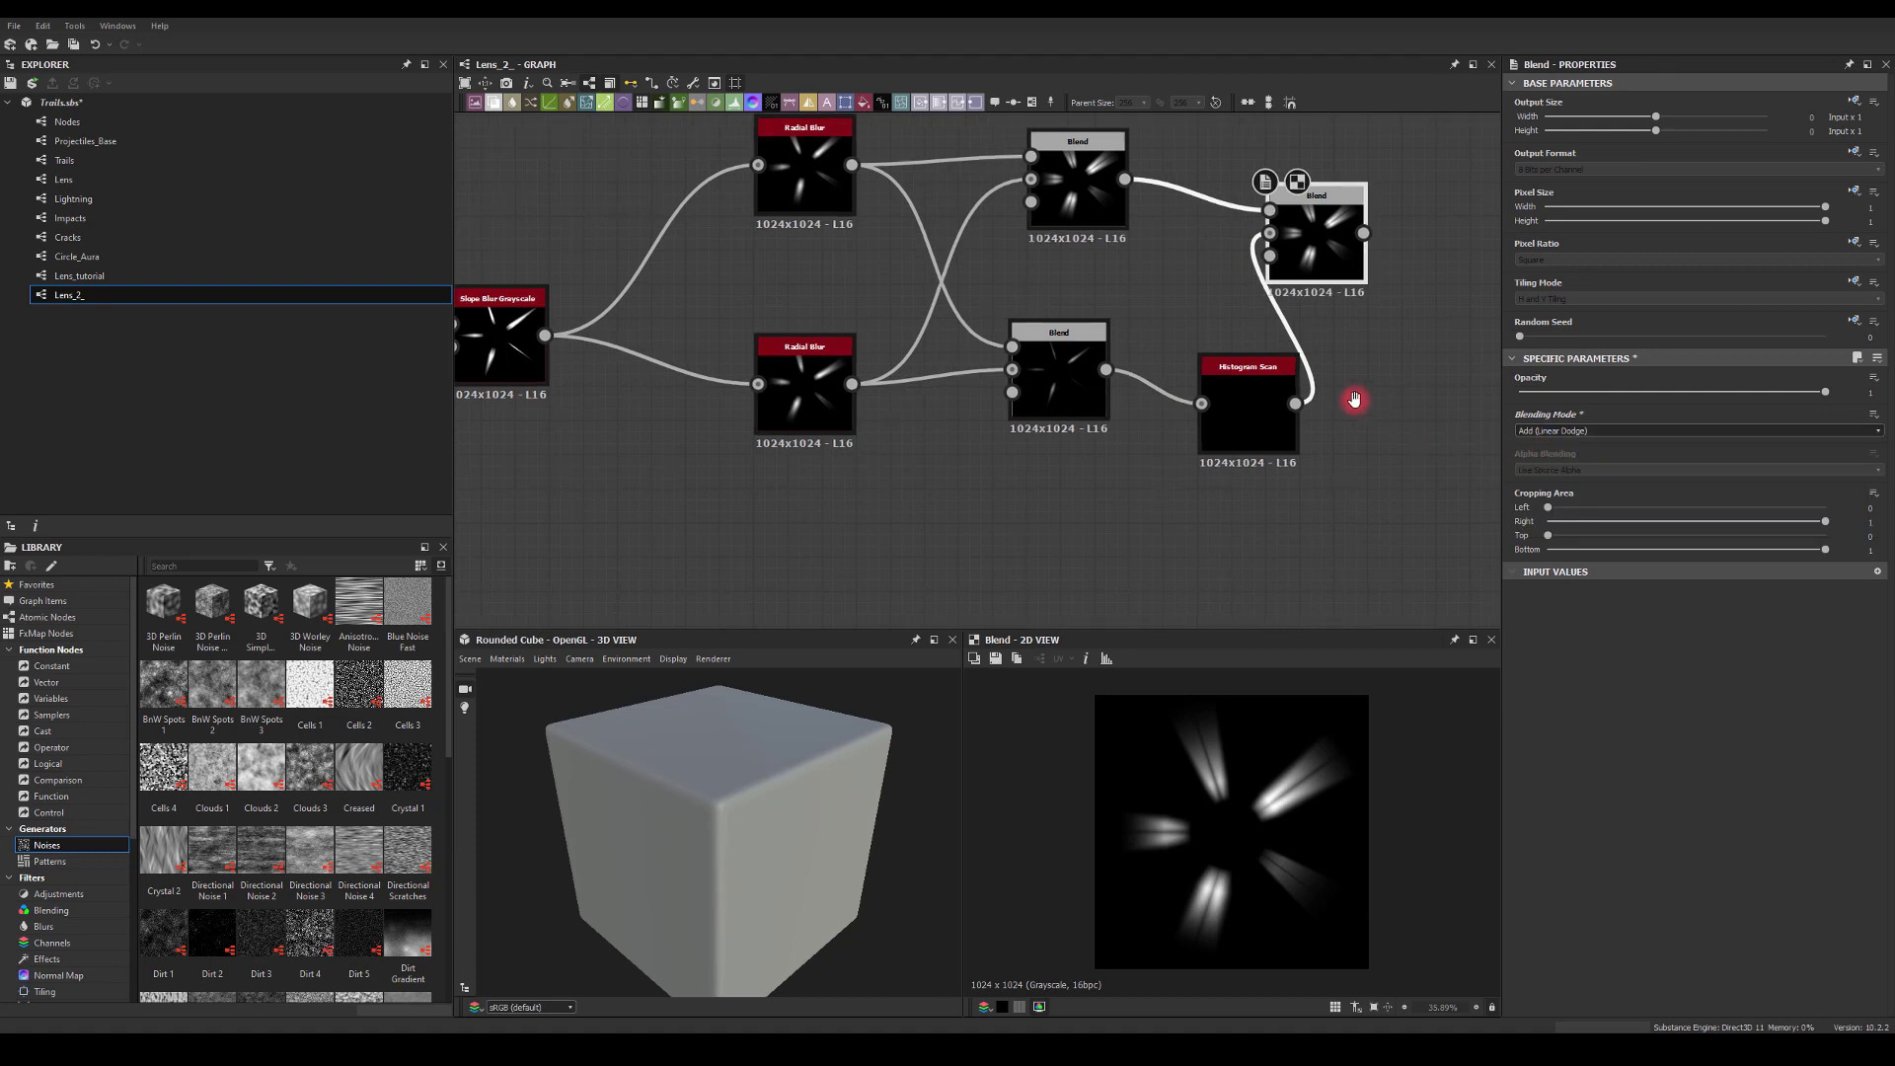
# - Set the Histogram Scan Position to 0.82, keeping Contrast at 0
pyautogui.moveTo(1353, 405); pyautogui.dragTo(1152, 405, button='middle')
pyautogui.moveTo(1152, 406); pyautogui.dragTo(1118, 387)
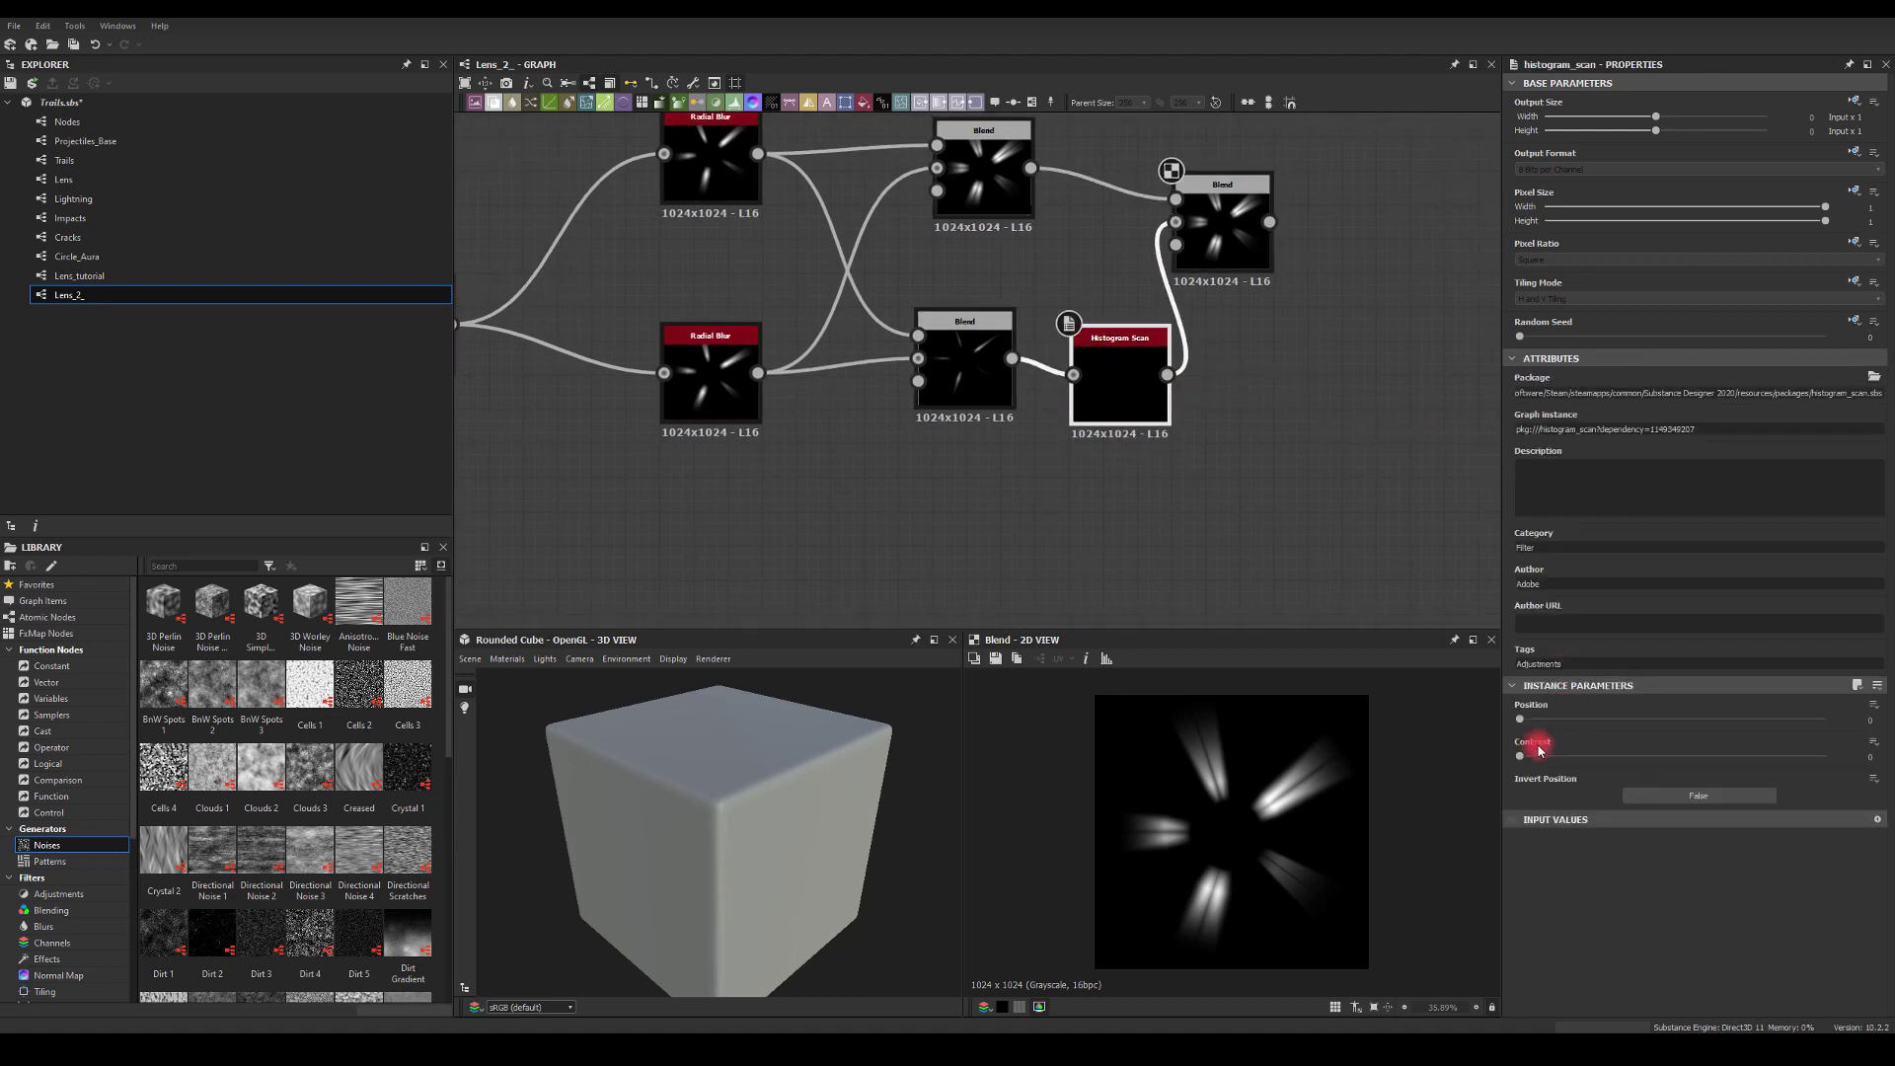
pyautogui.click(1528, 722)
pyautogui.moveTo(1528, 722); pyautogui.dragTo(1698, 719)
pyautogui.moveTo(1520, 756); pyautogui.dragTo(1480, 750)
pyautogui.click(1695, 722)
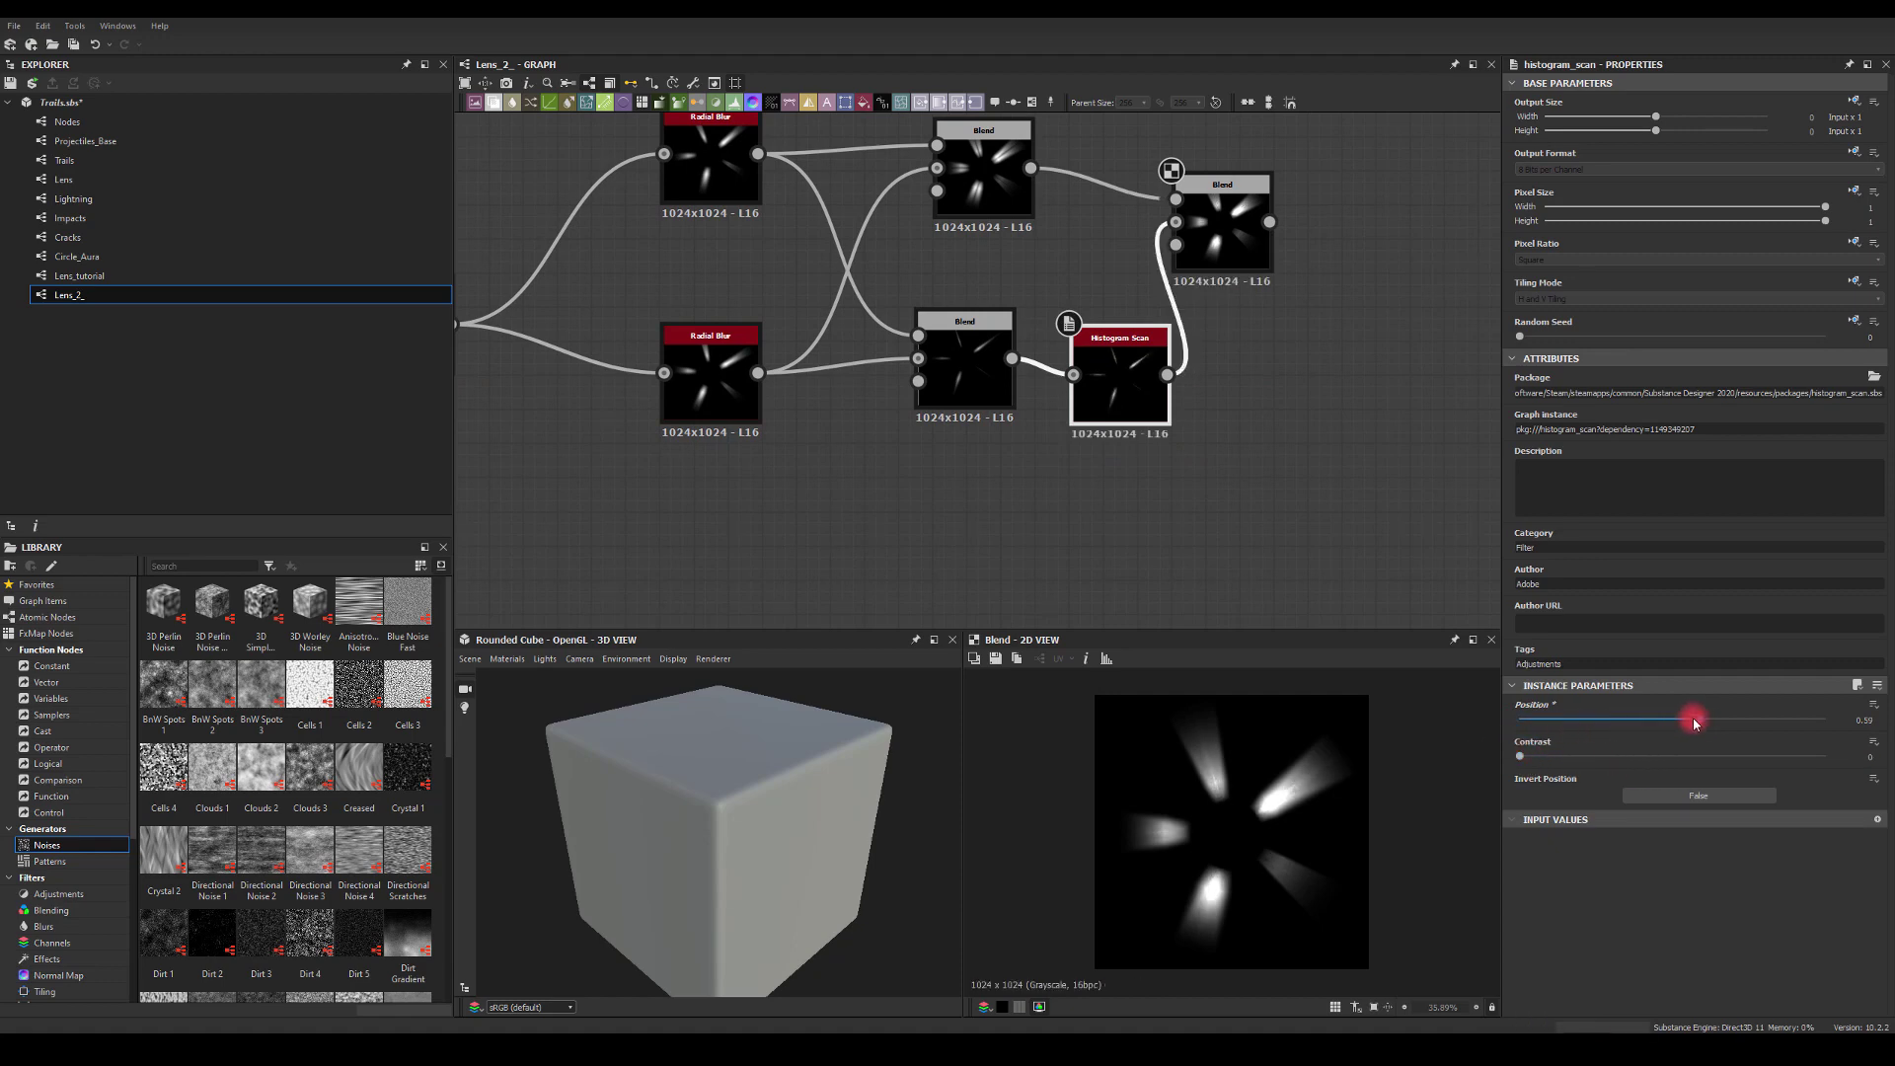
pyautogui.moveTo(1710, 723); pyautogui.dragTo(1790, 718)
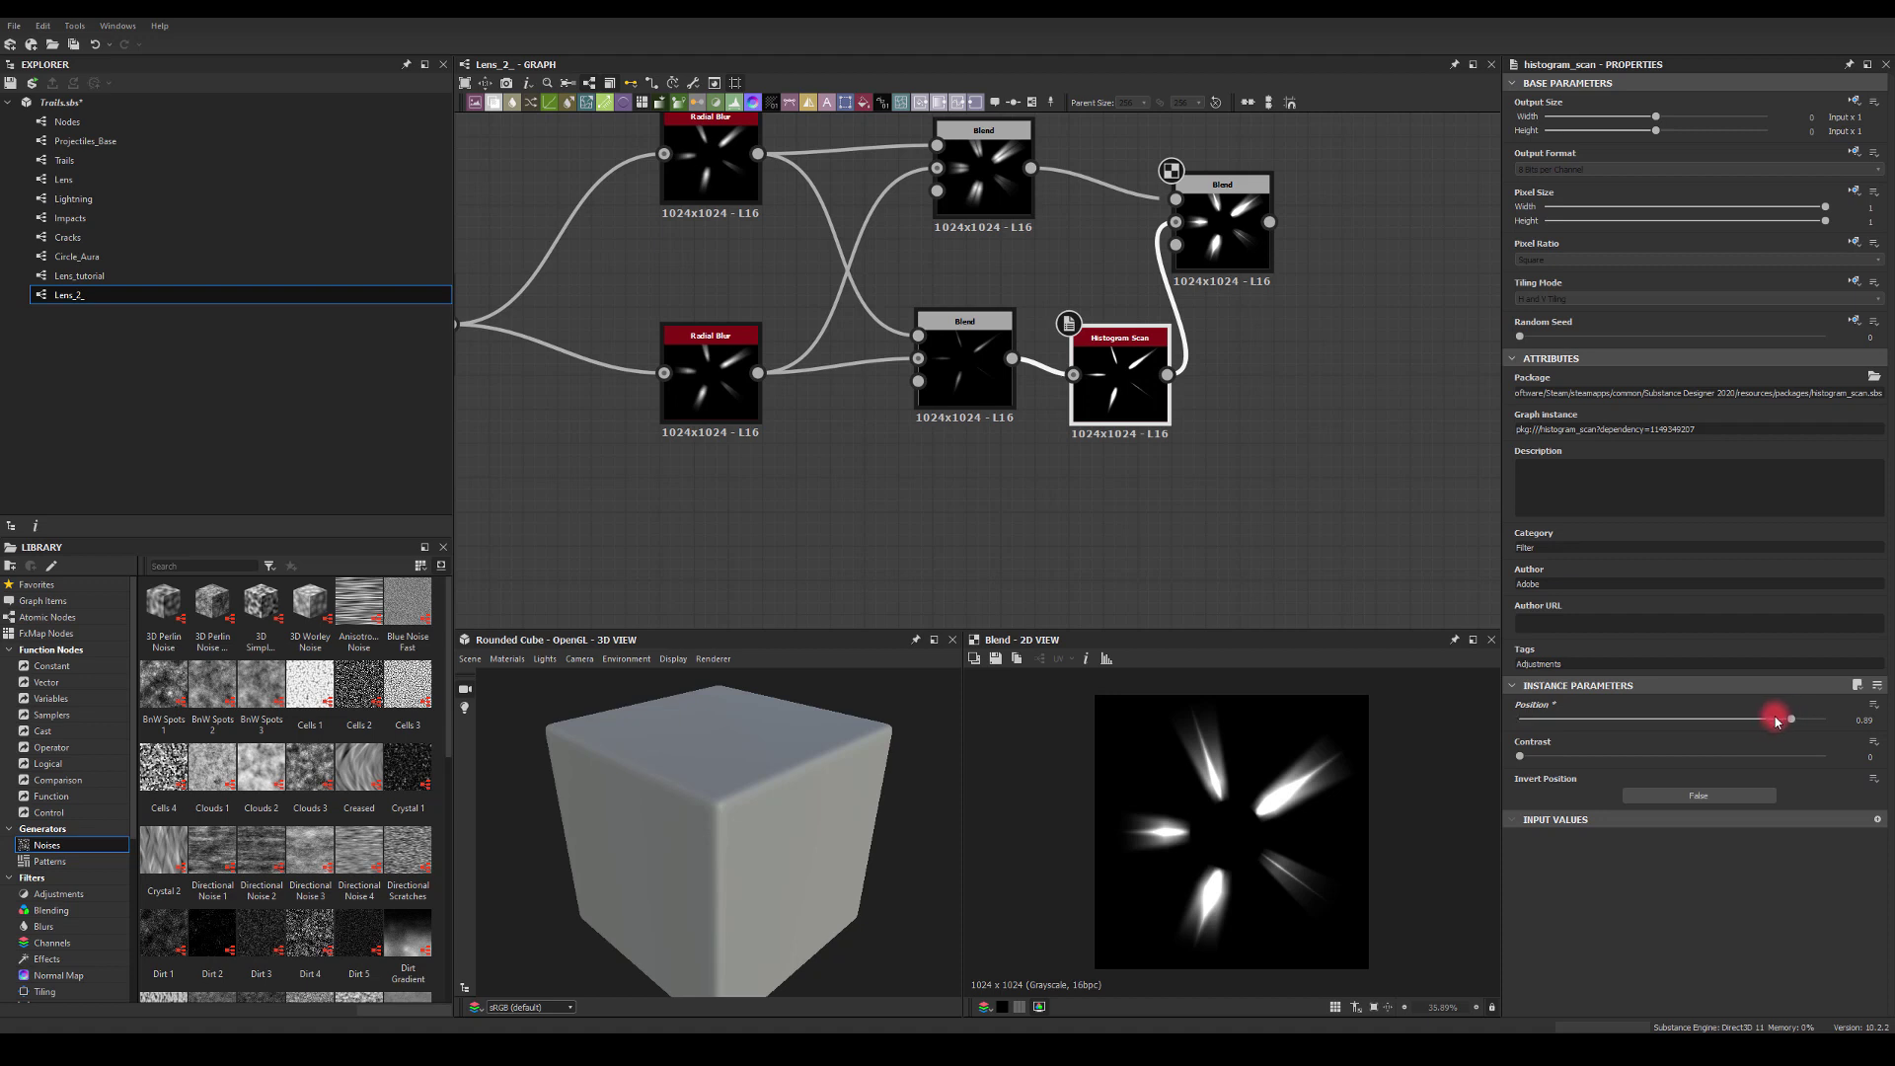
pyautogui.moveTo(1780, 721)
pyautogui.mouseDown()
pyautogui.moveTo(1702, 723)
pyautogui.moveTo(1772, 734)
pyautogui.mouseUp()
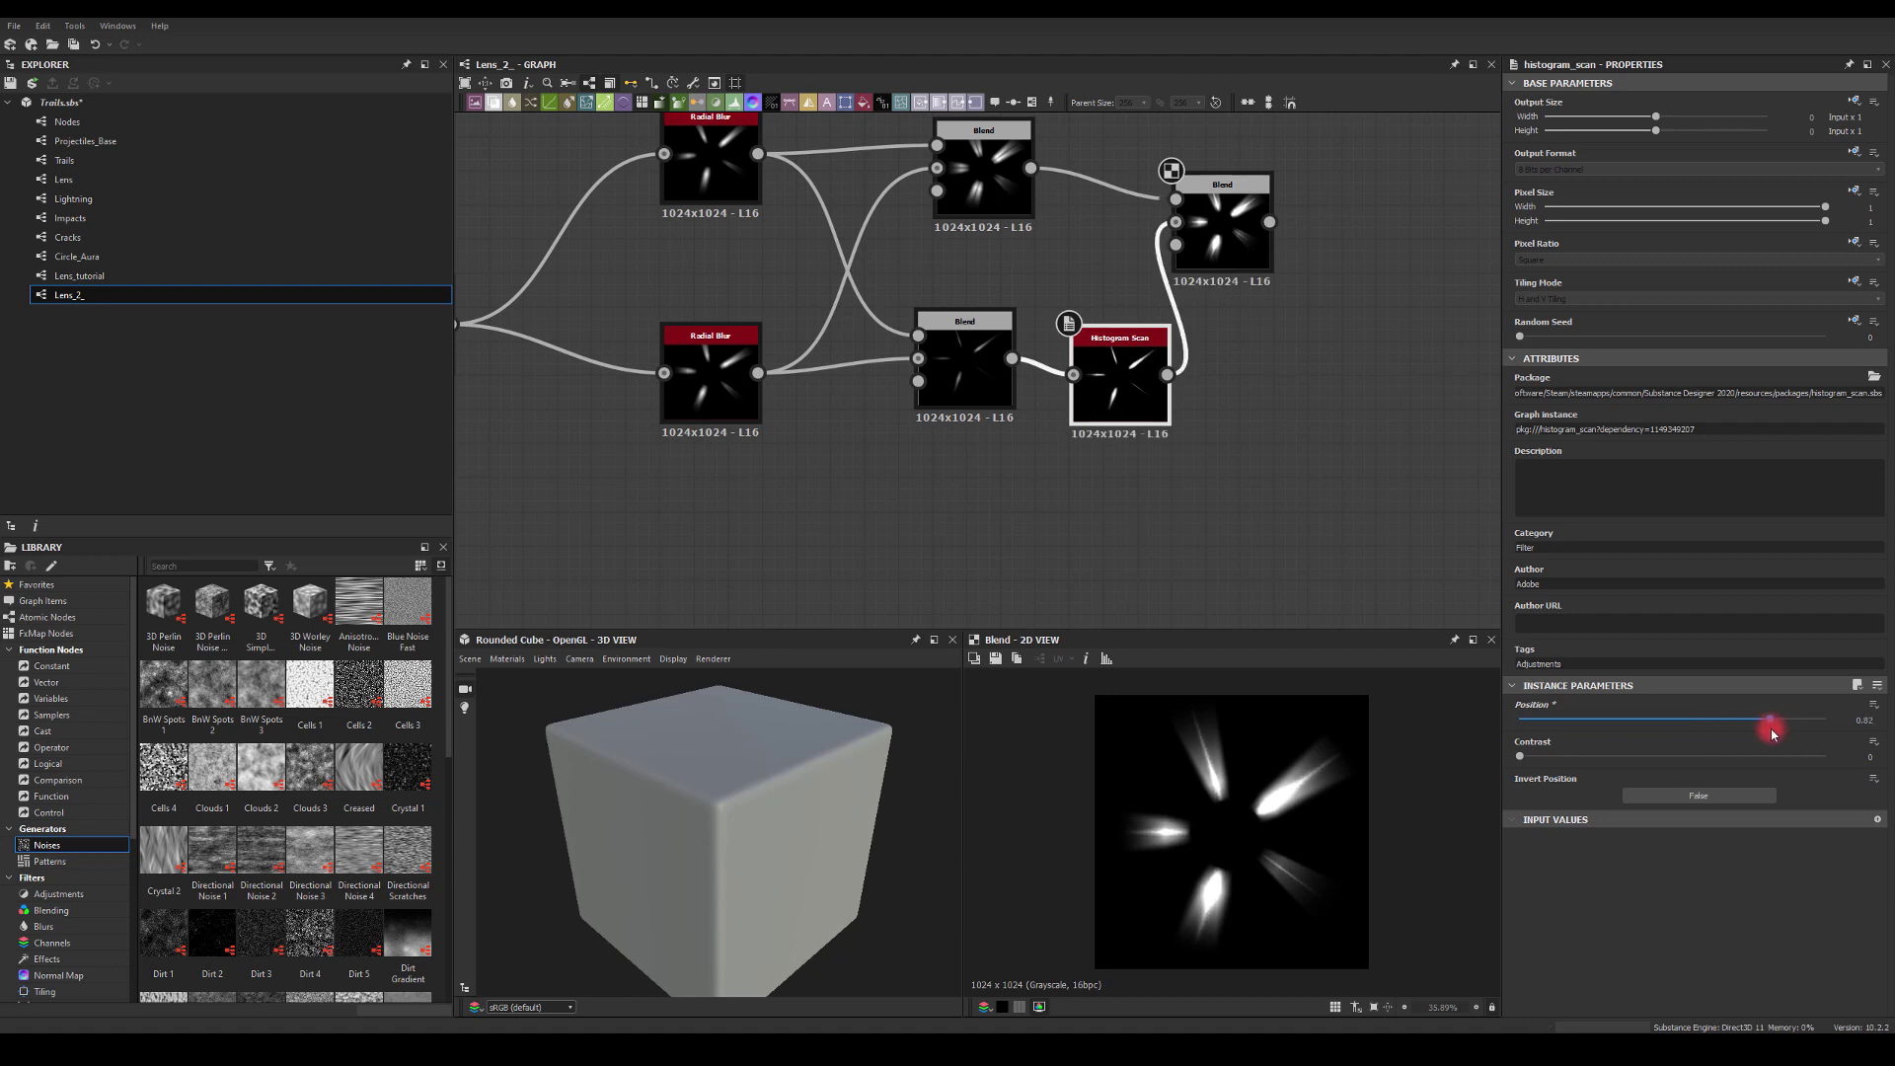
pyautogui.moveTo(1521, 761); pyautogui.dragTo(1406, 715)
# - Pull a new connection from the final Blend's output
pyautogui.moveTo(1264, 419); pyautogui.dragTo(1030, 367, button='middle')
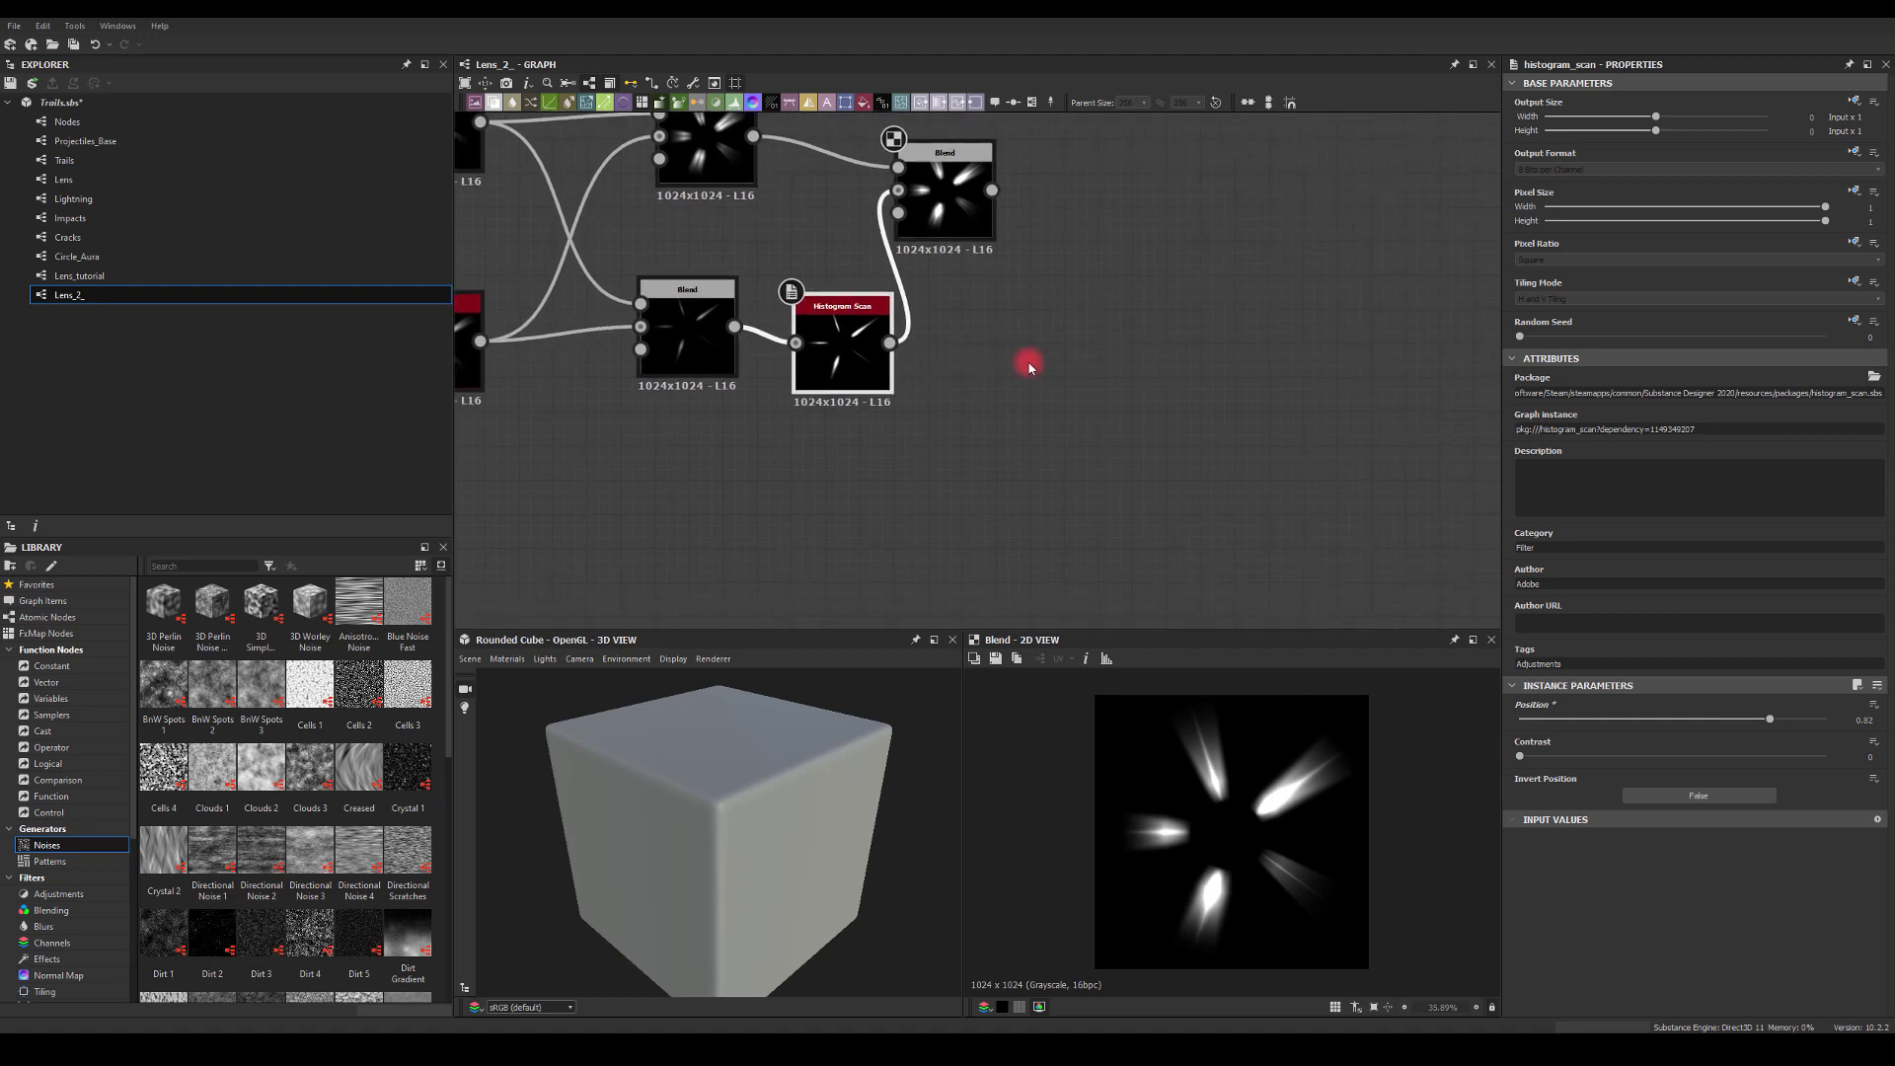
pyautogui.moveTo(1009, 227); pyautogui.dragTo(963, 298, button='middle')
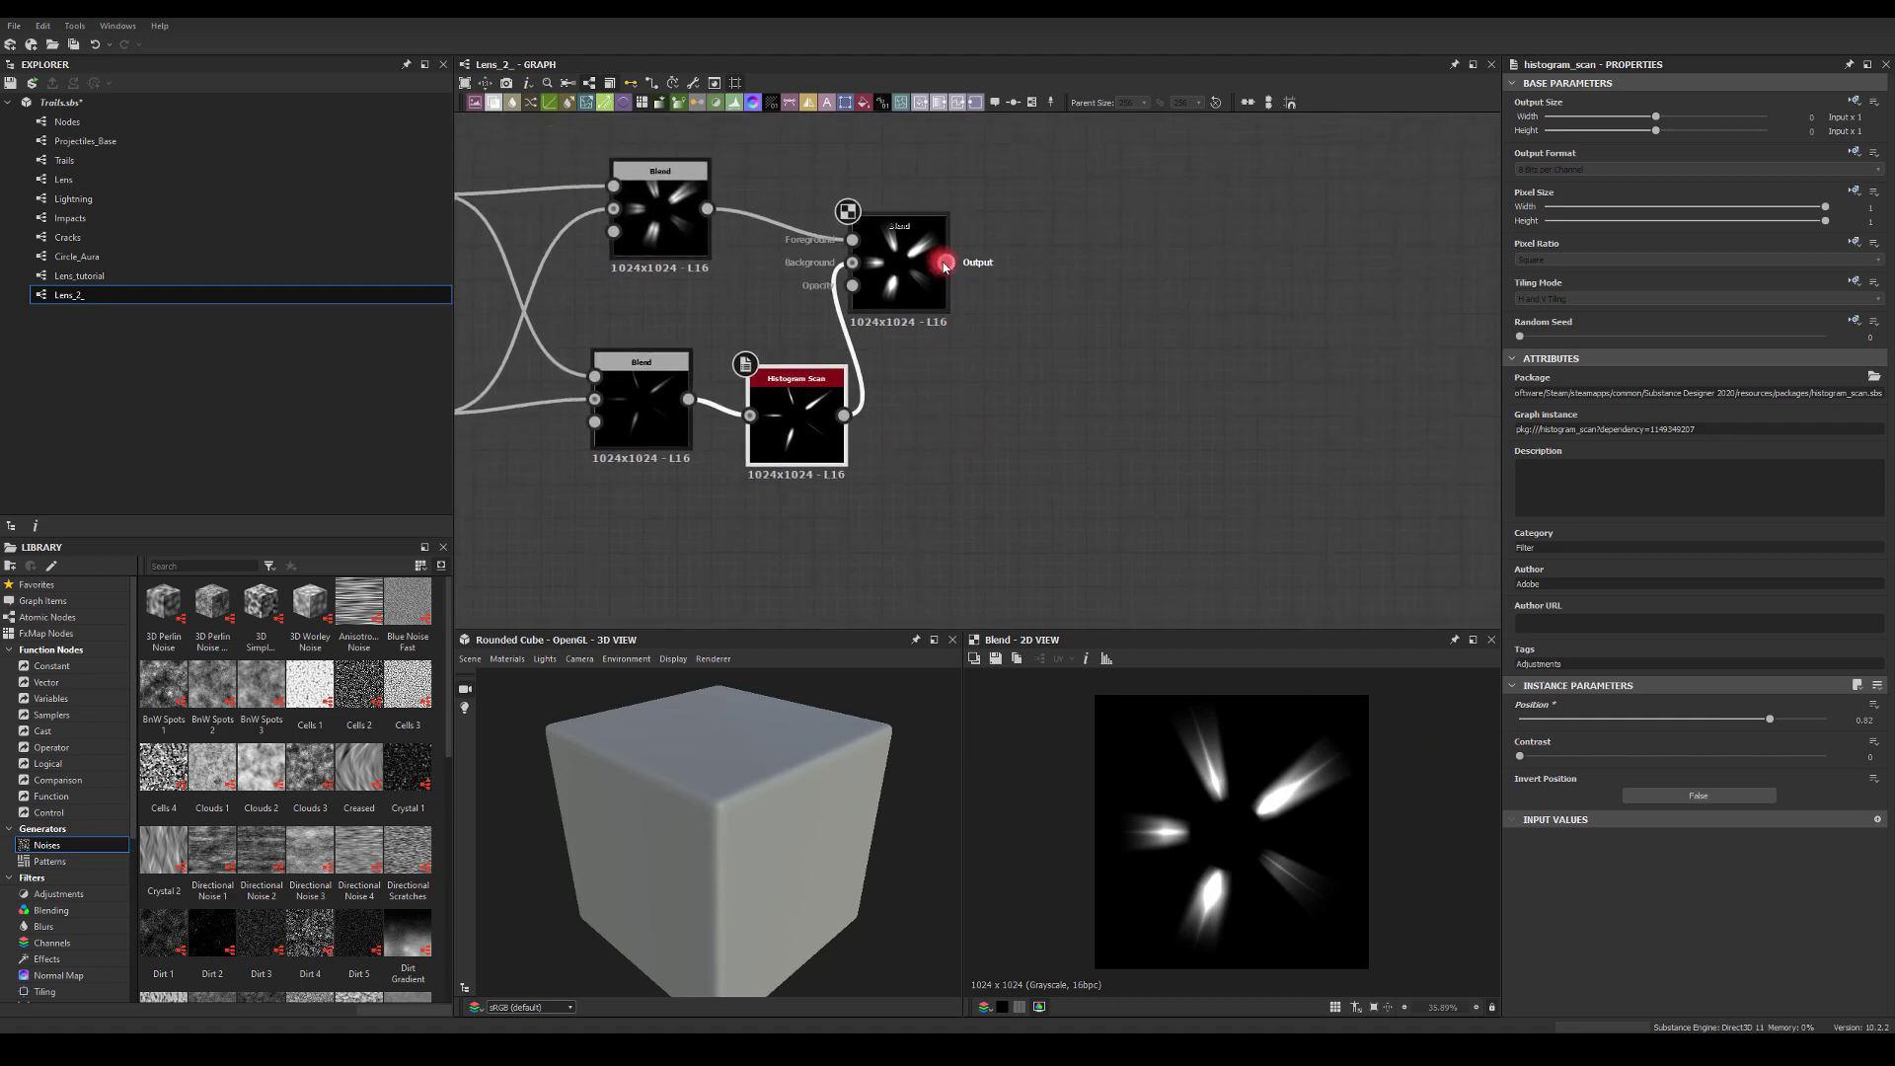
pyautogui.moveTo(945, 261); pyautogui.dragTo(1147, 265)
# - Add a Gradient Map after the final Blend and open its gradient editor
pyautogui.write('gr')
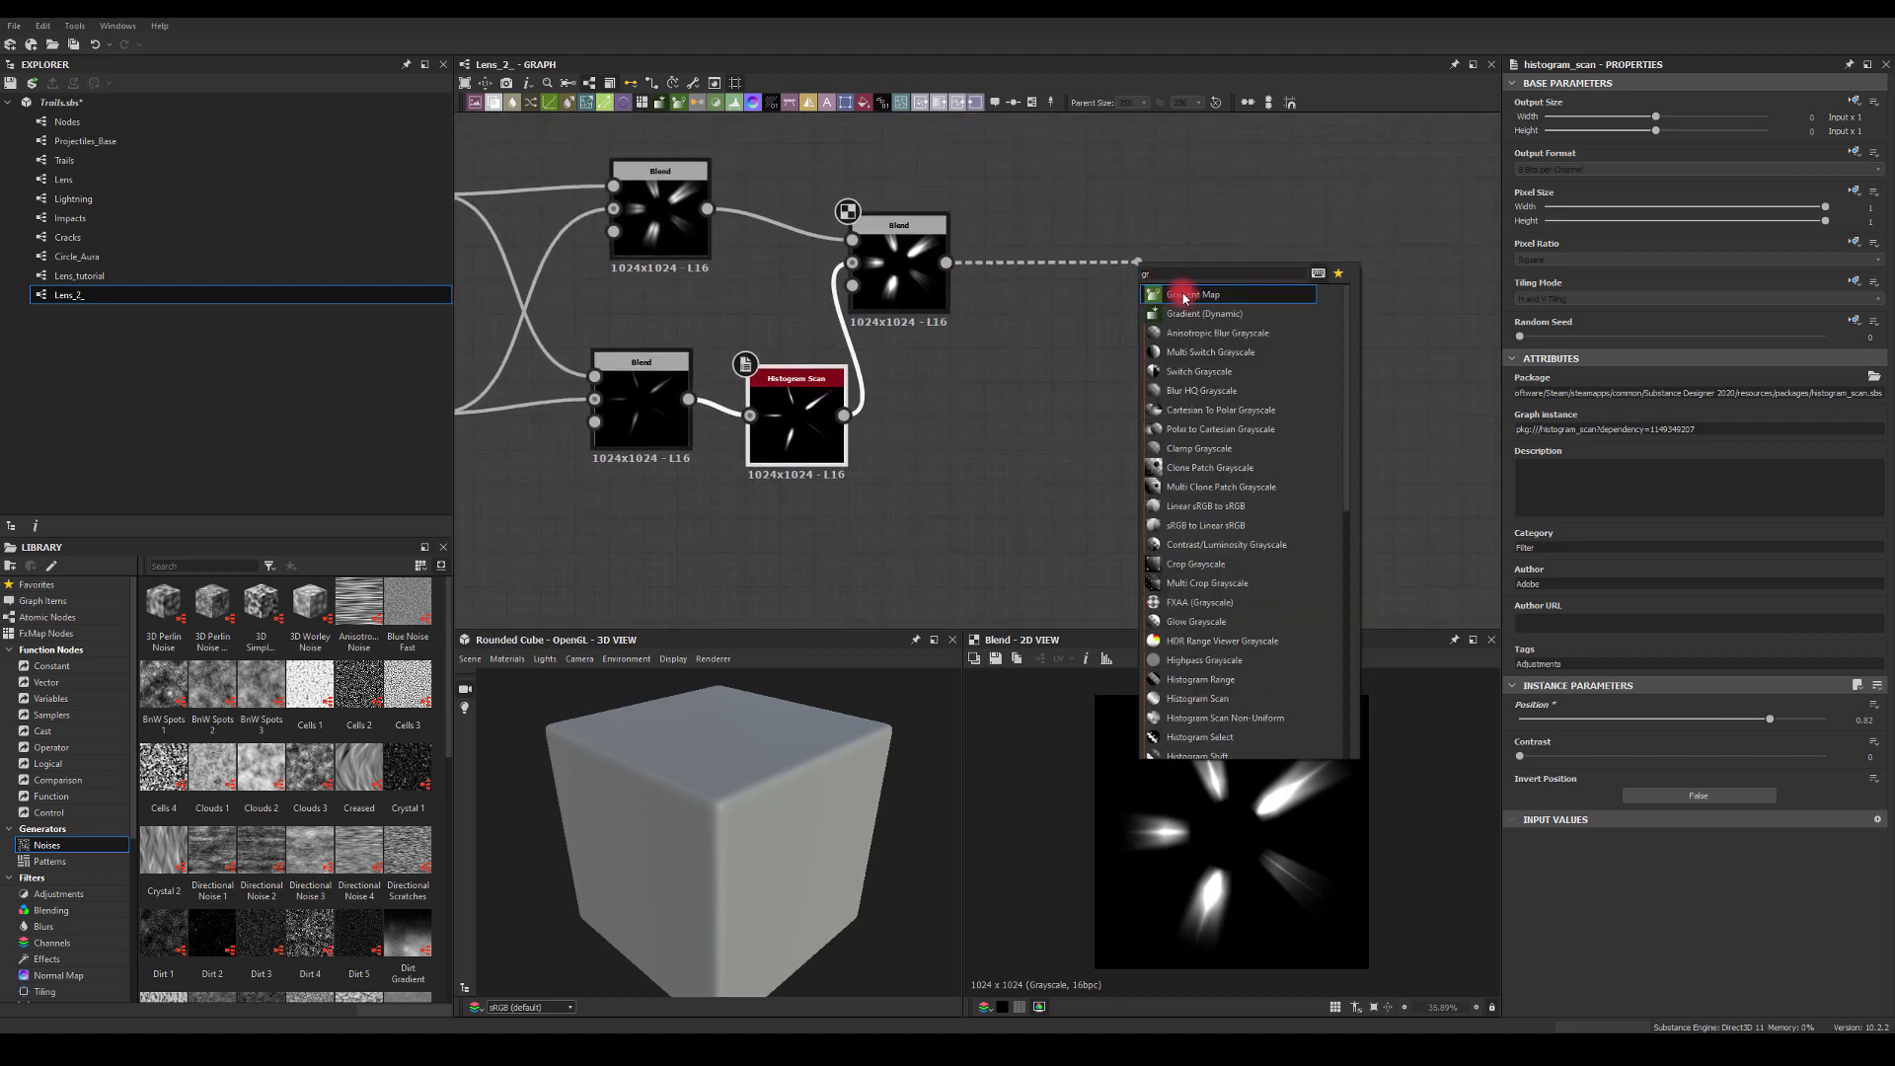
pyautogui.click(1186, 297)
pyautogui.click(1840, 528)
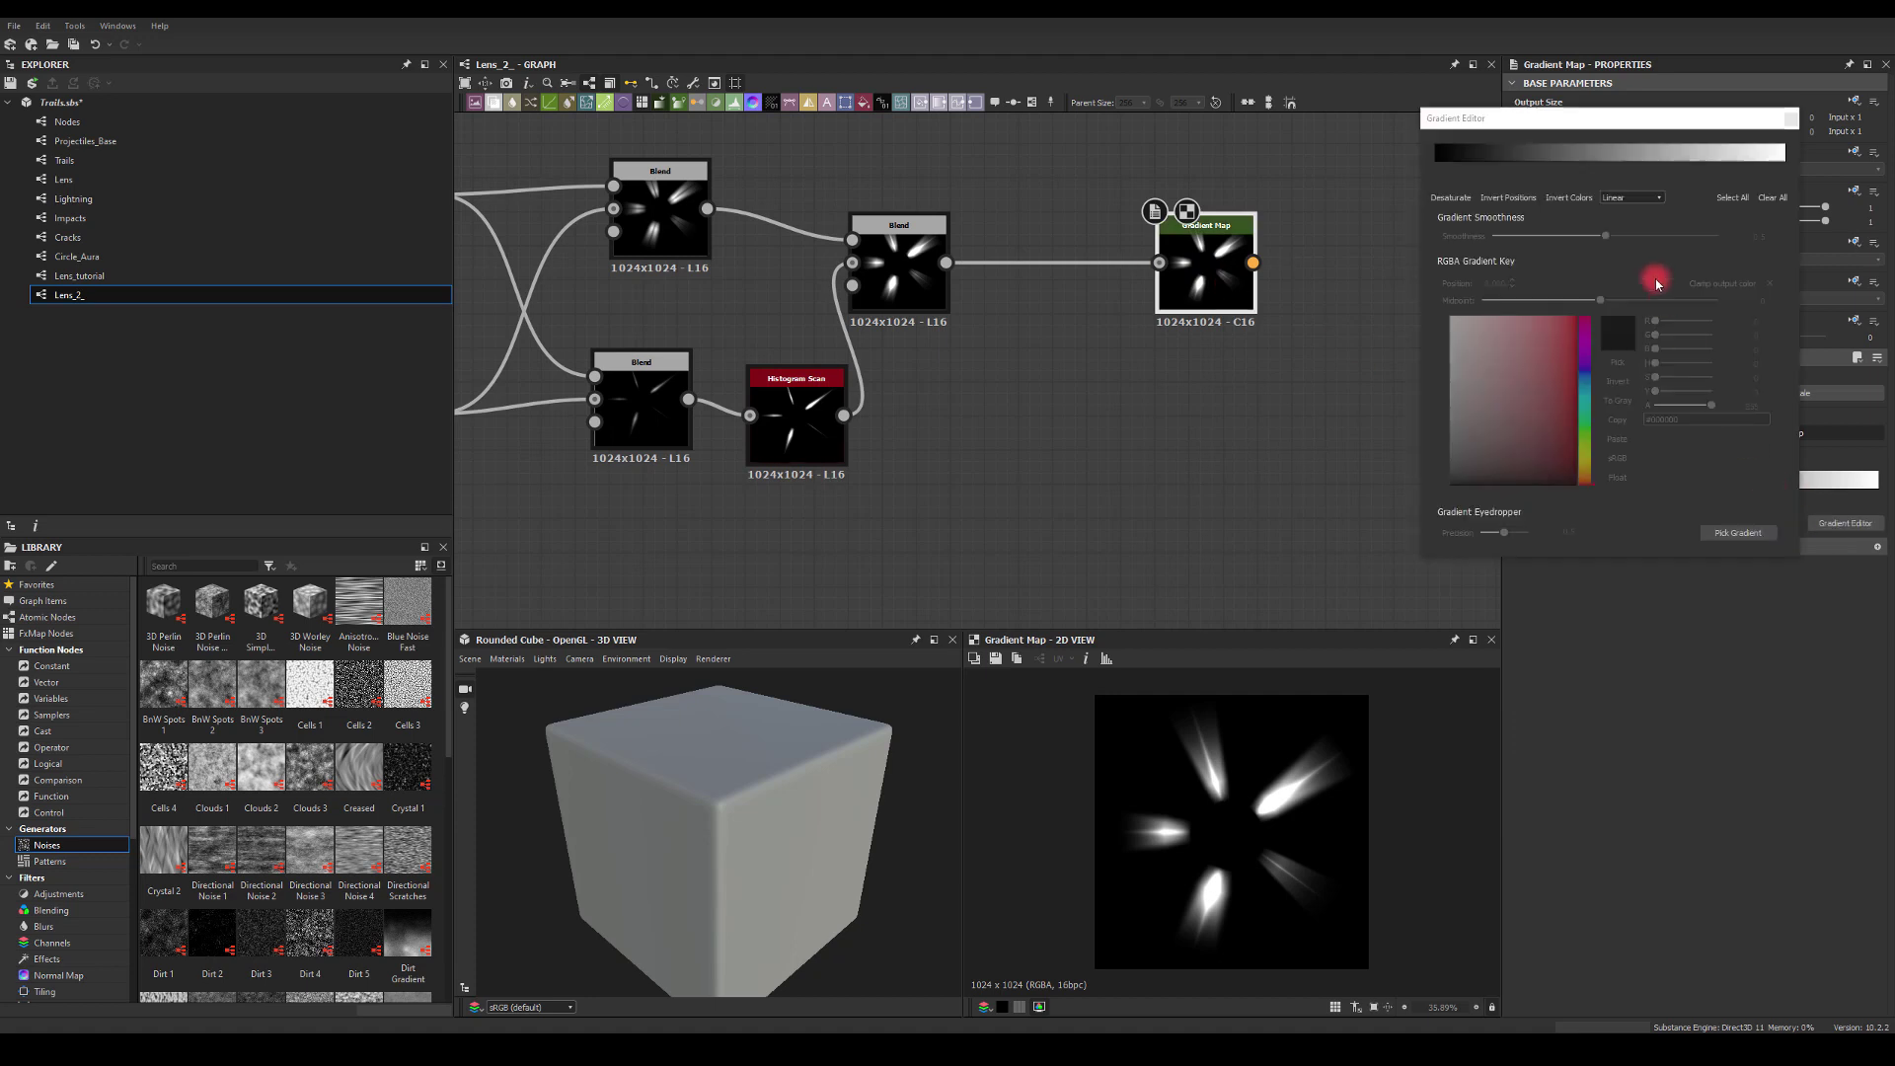
pyautogui.click(1696, 156)
pyautogui.moveTo(1743, 176); pyautogui.dragTo(1688, 170)
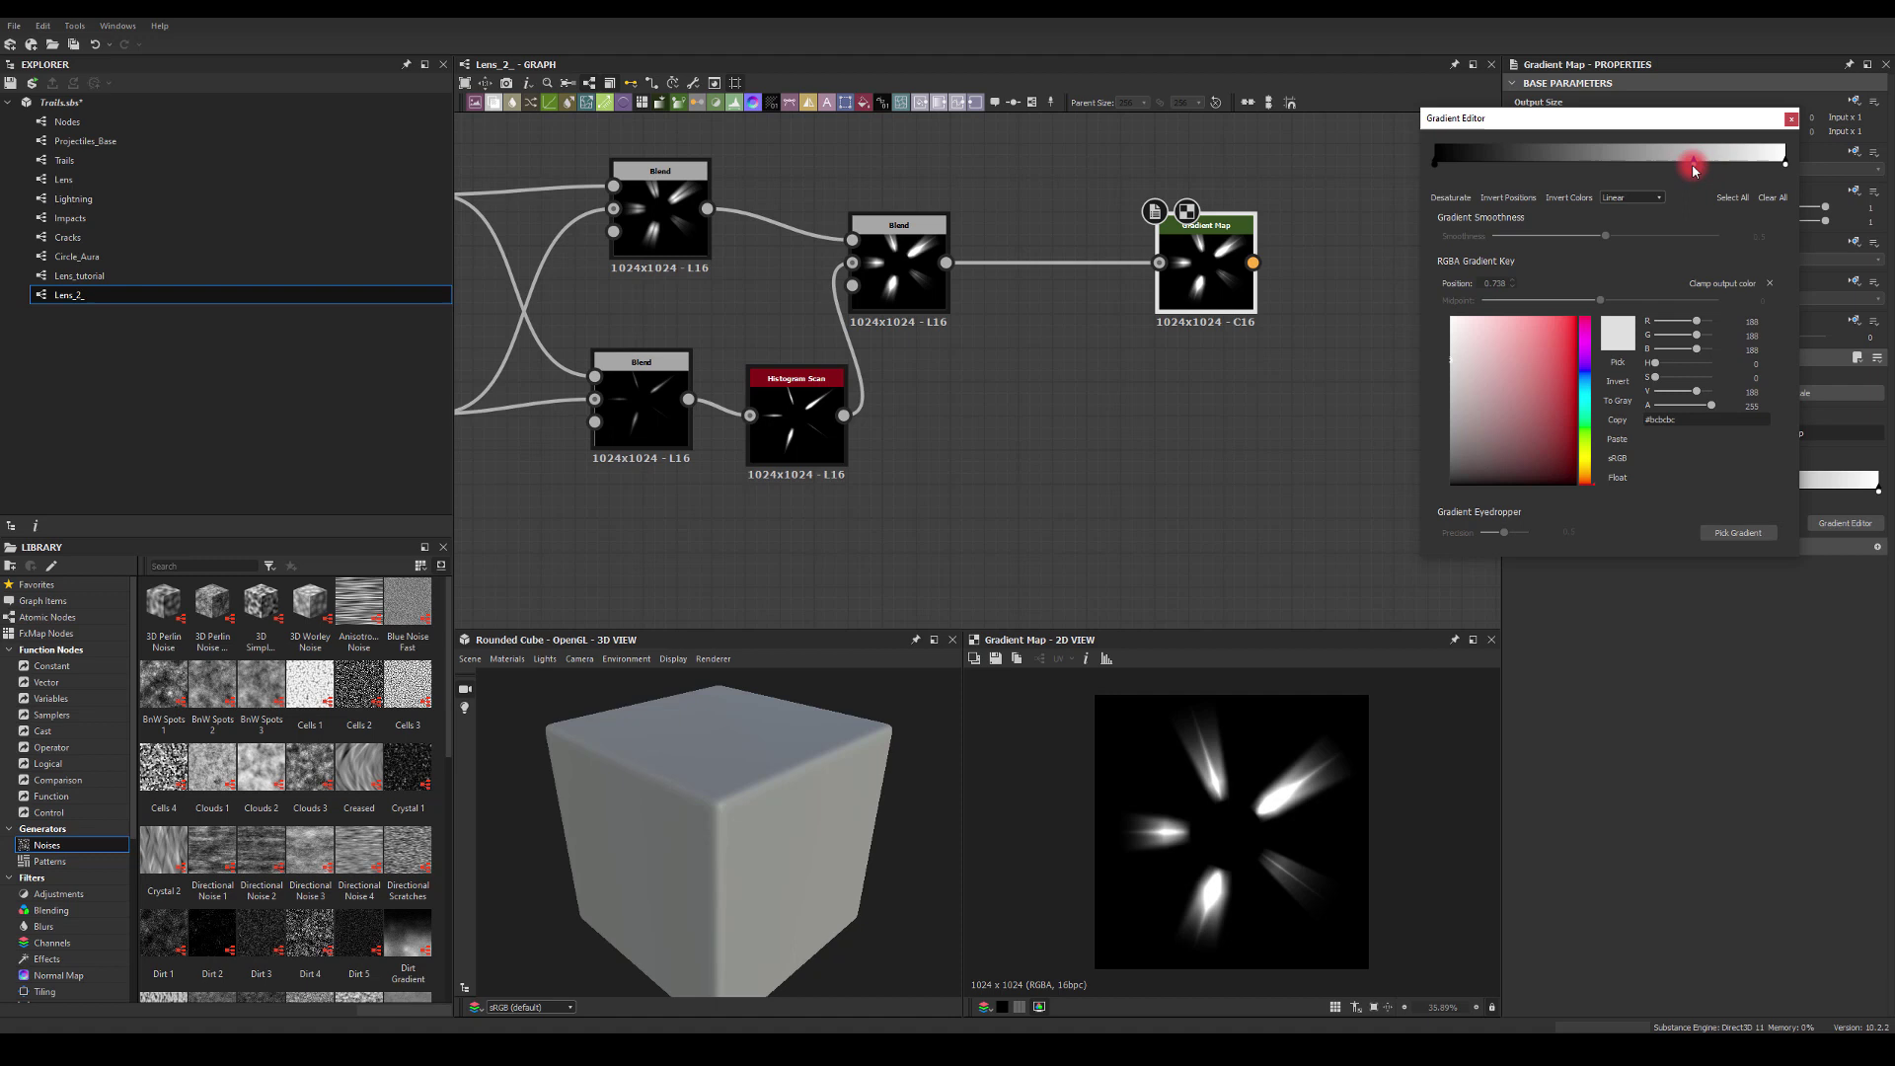
pyautogui.moveTo(1694, 169); pyautogui.dragTo(1609, 190)
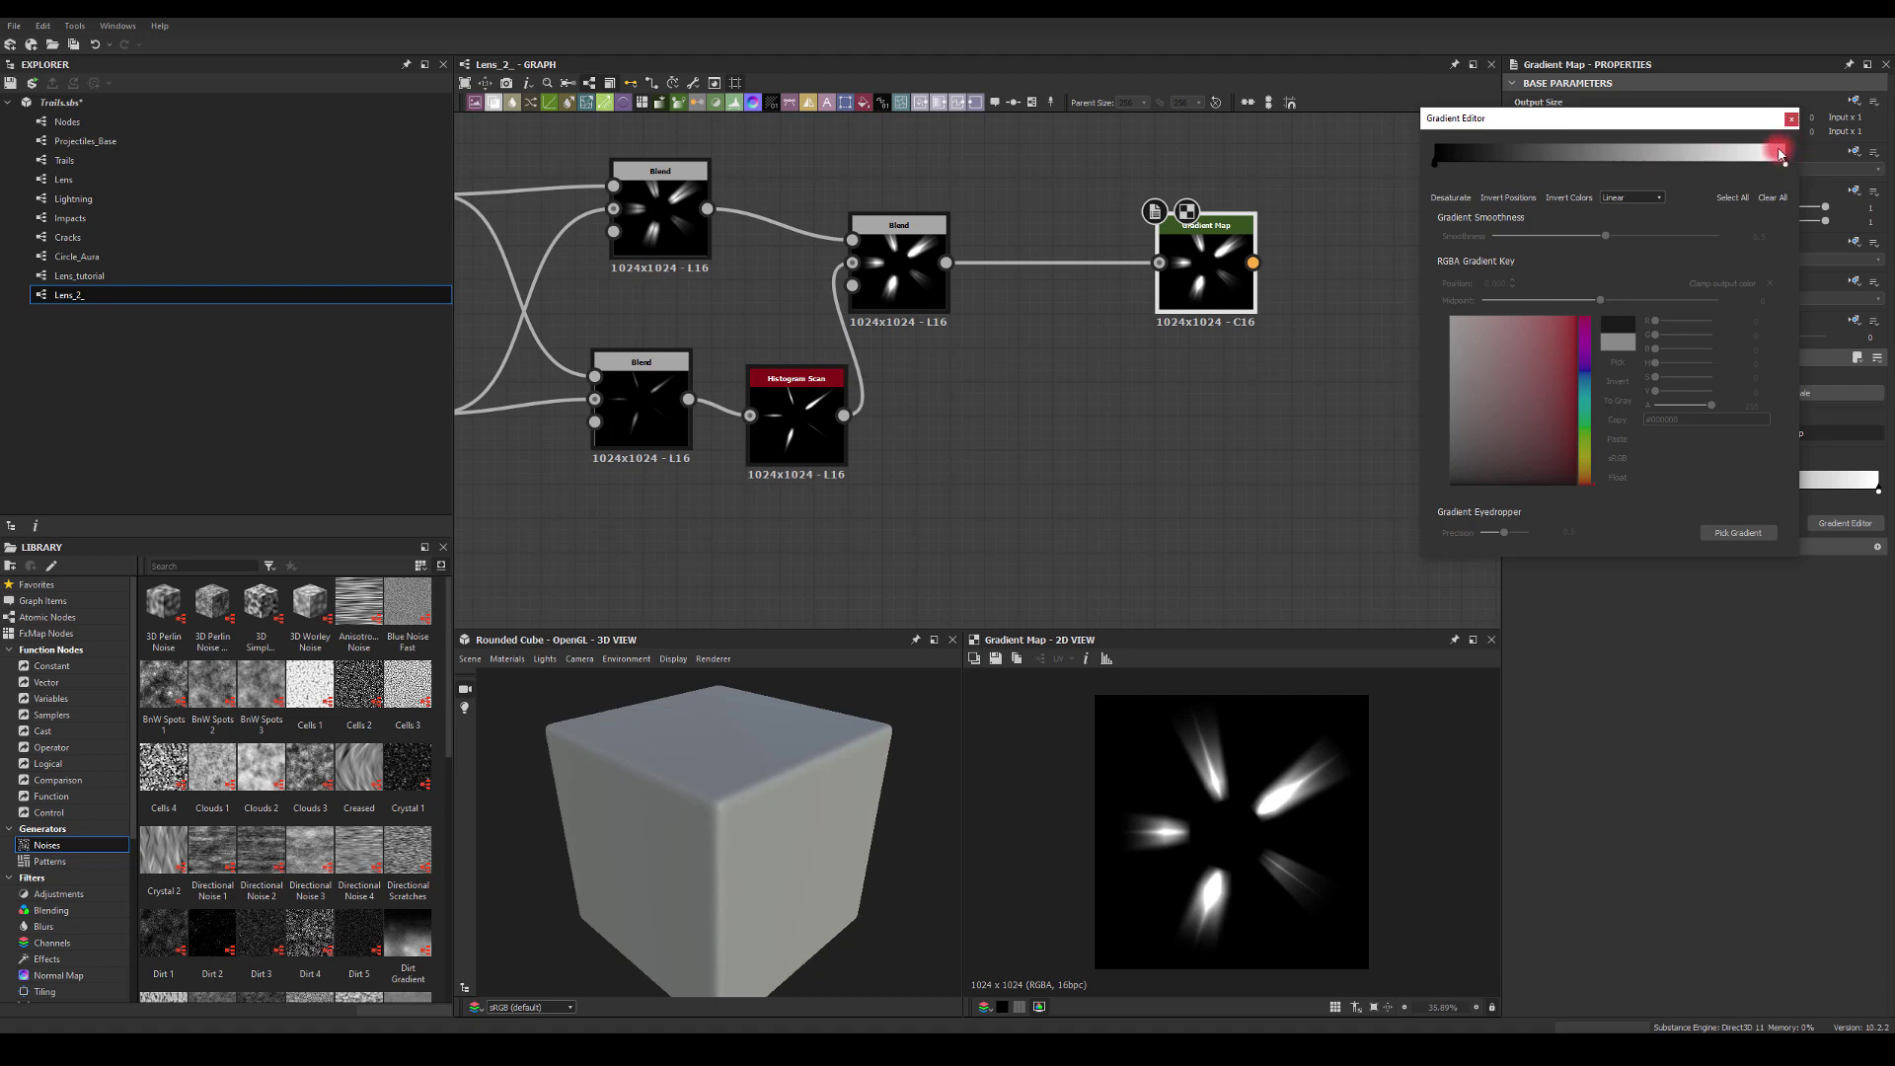
# - Add a bright green key at 0.901 and a darker green key mid-gradient
pyautogui.click(1744, 157)
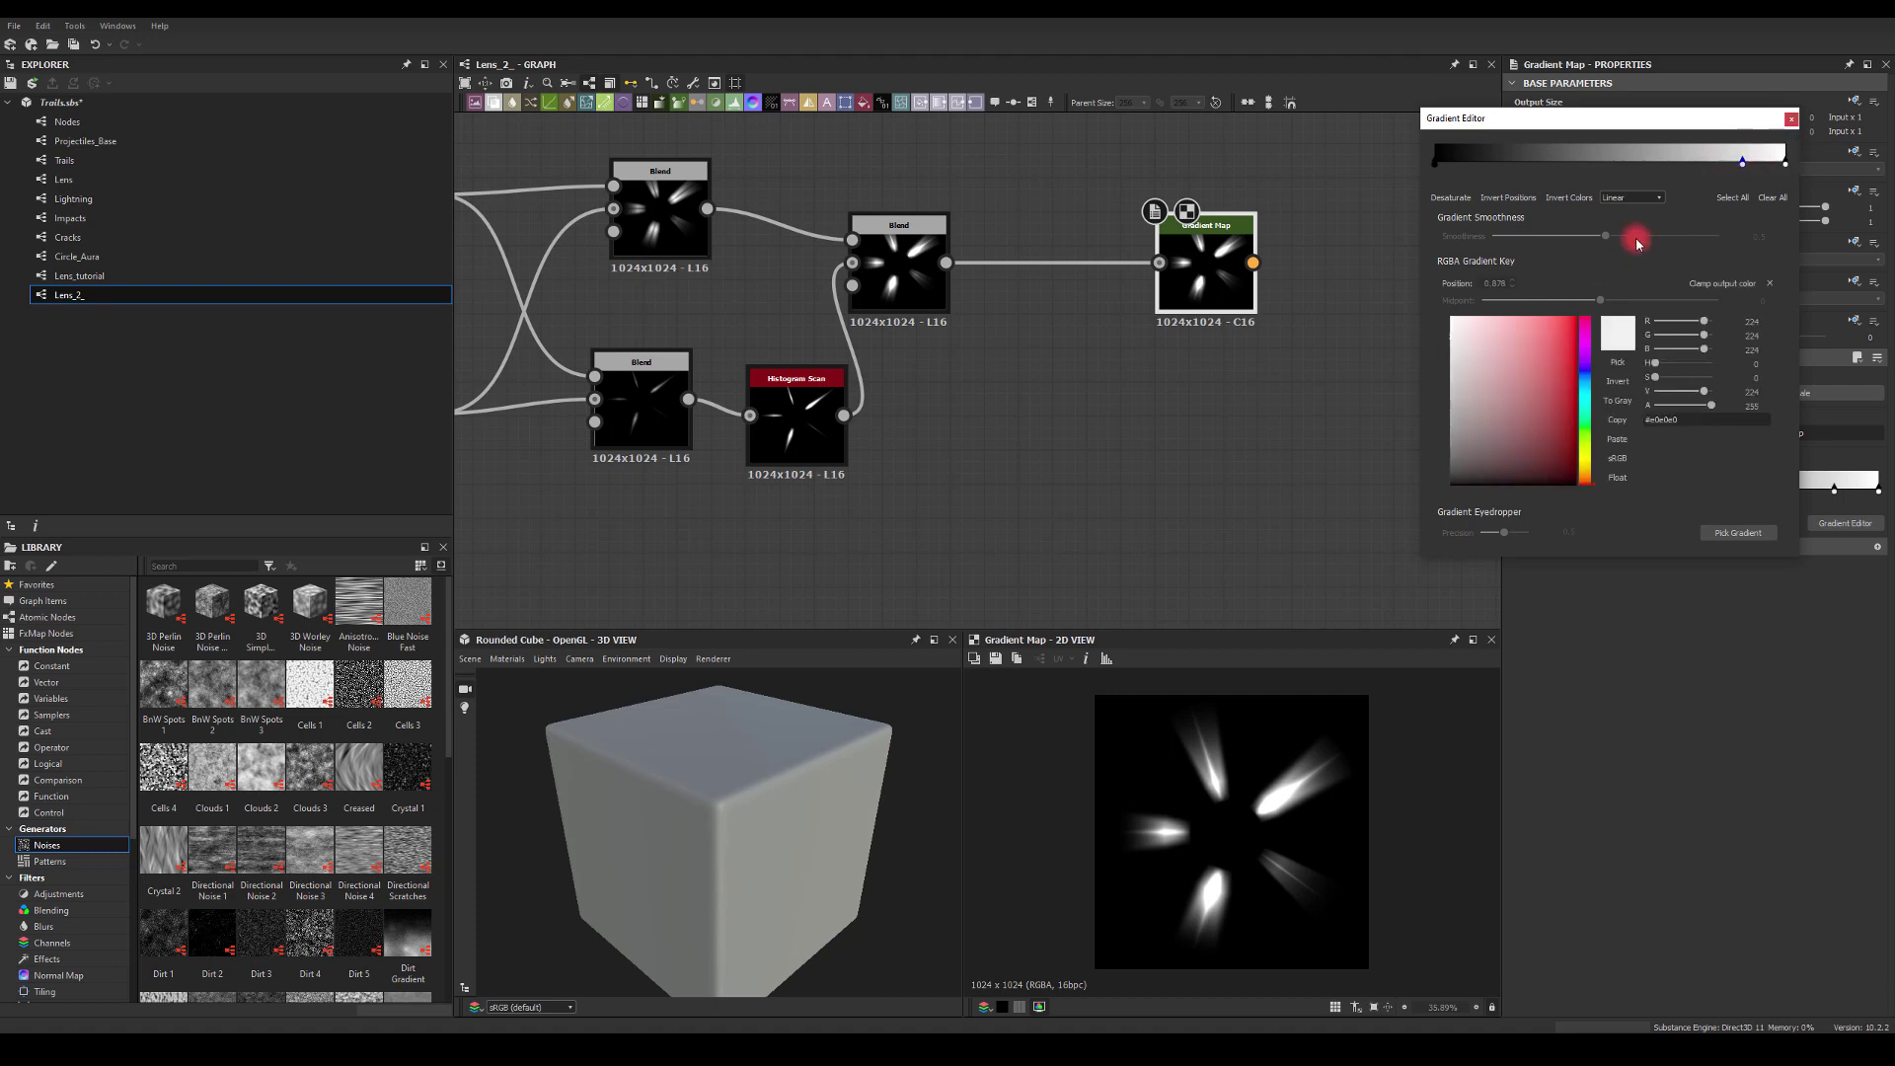
pyautogui.click(1578, 318)
pyautogui.moveTo(1584, 406); pyautogui.dragTo(1582, 430)
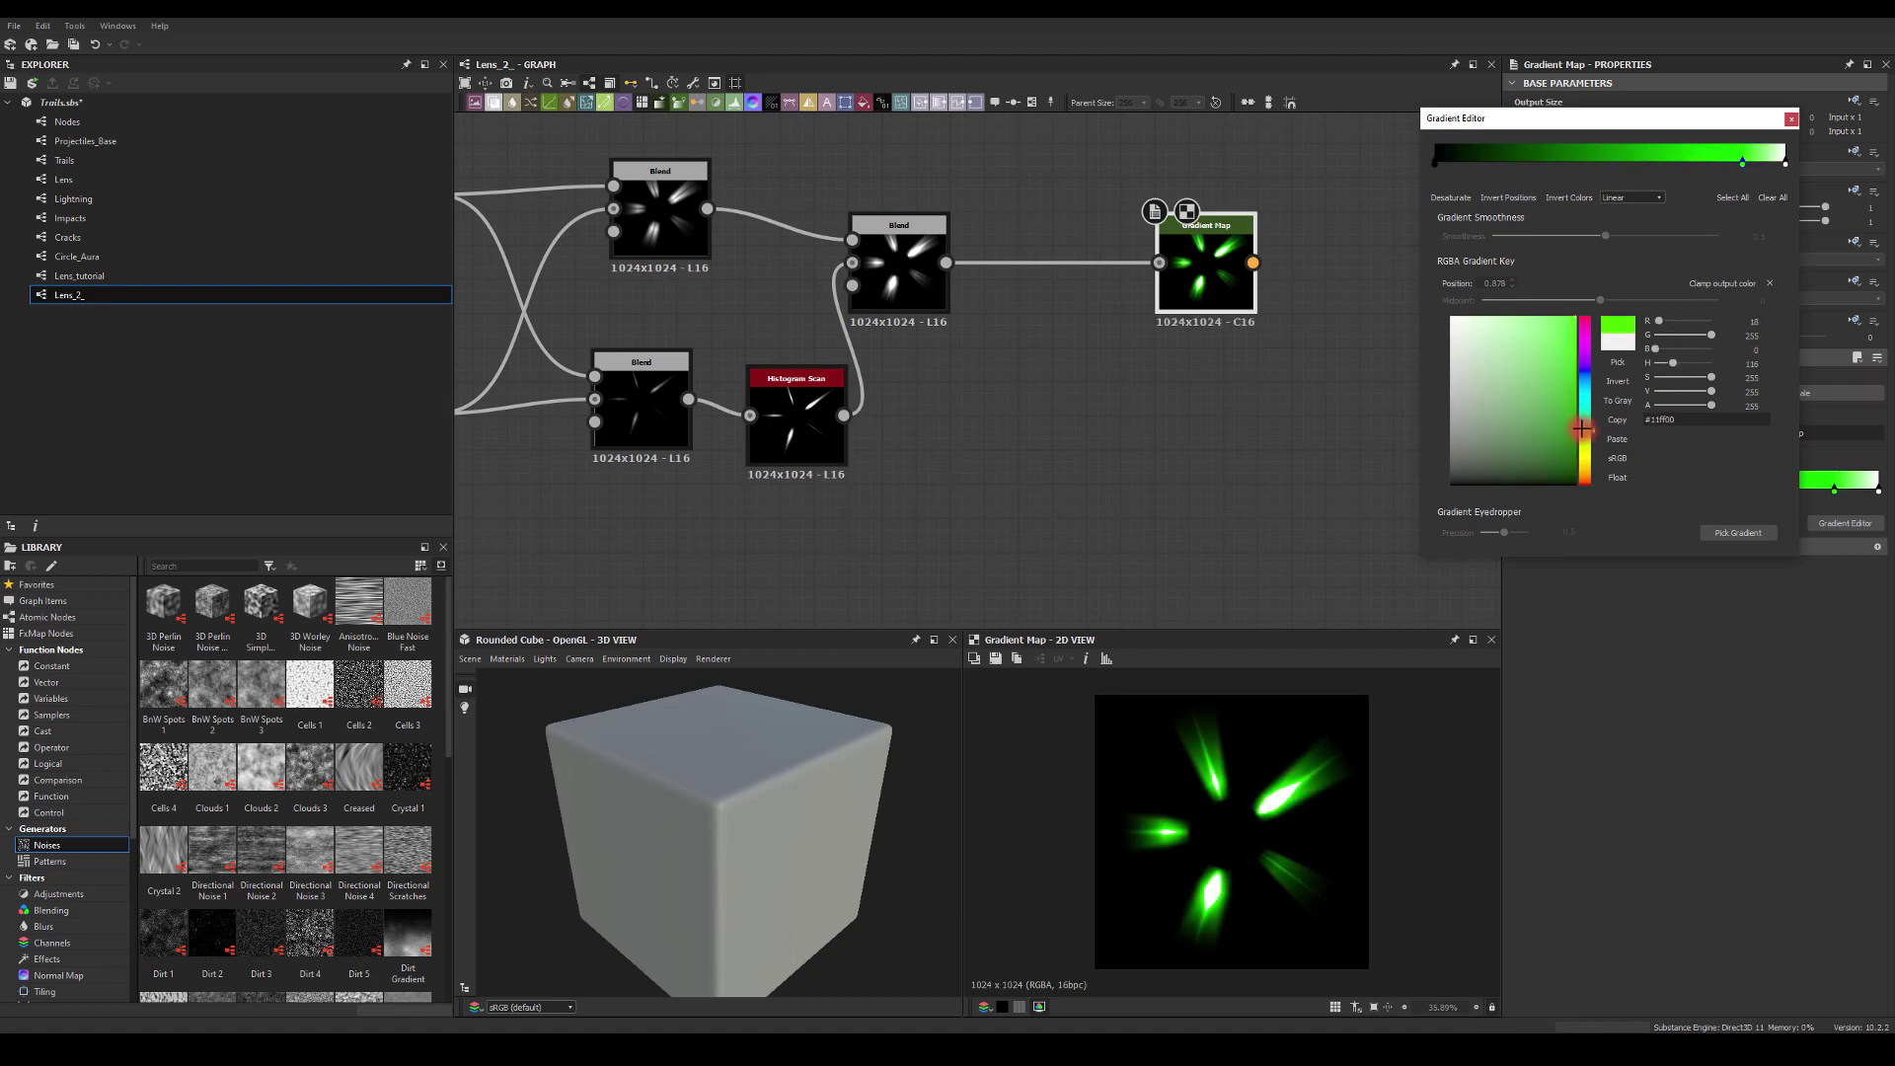
pyautogui.click(1605, 156)
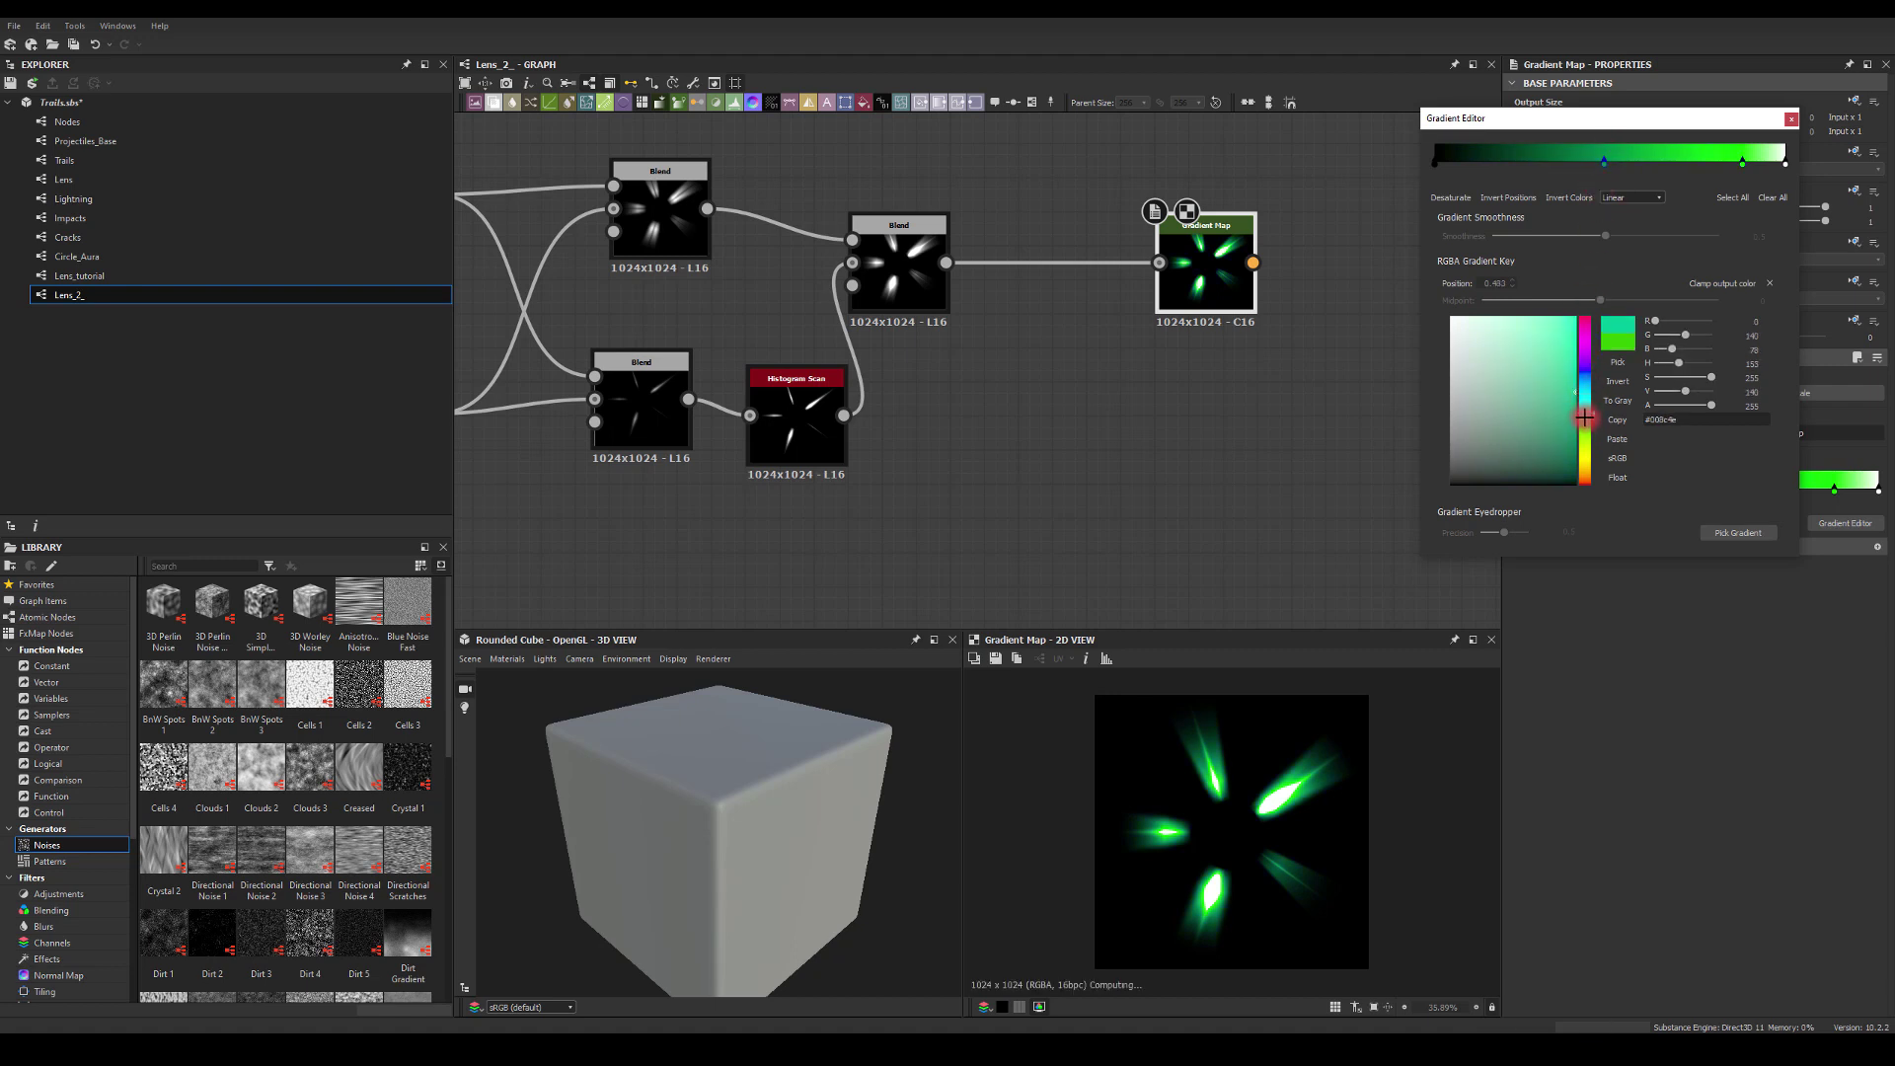
pyautogui.moveTo(1584, 428)
pyautogui.mouseDown()
pyautogui.moveTo(1585, 450)
pyautogui.moveTo(1581, 409)
pyautogui.mouseUp()
pyautogui.moveTo(1606, 168)
pyautogui.mouseDown()
pyautogui.moveTo(1694, 165)
pyautogui.moveTo(1539, 174)
pyautogui.moveTo(1626, 179)
pyautogui.mouseUp()
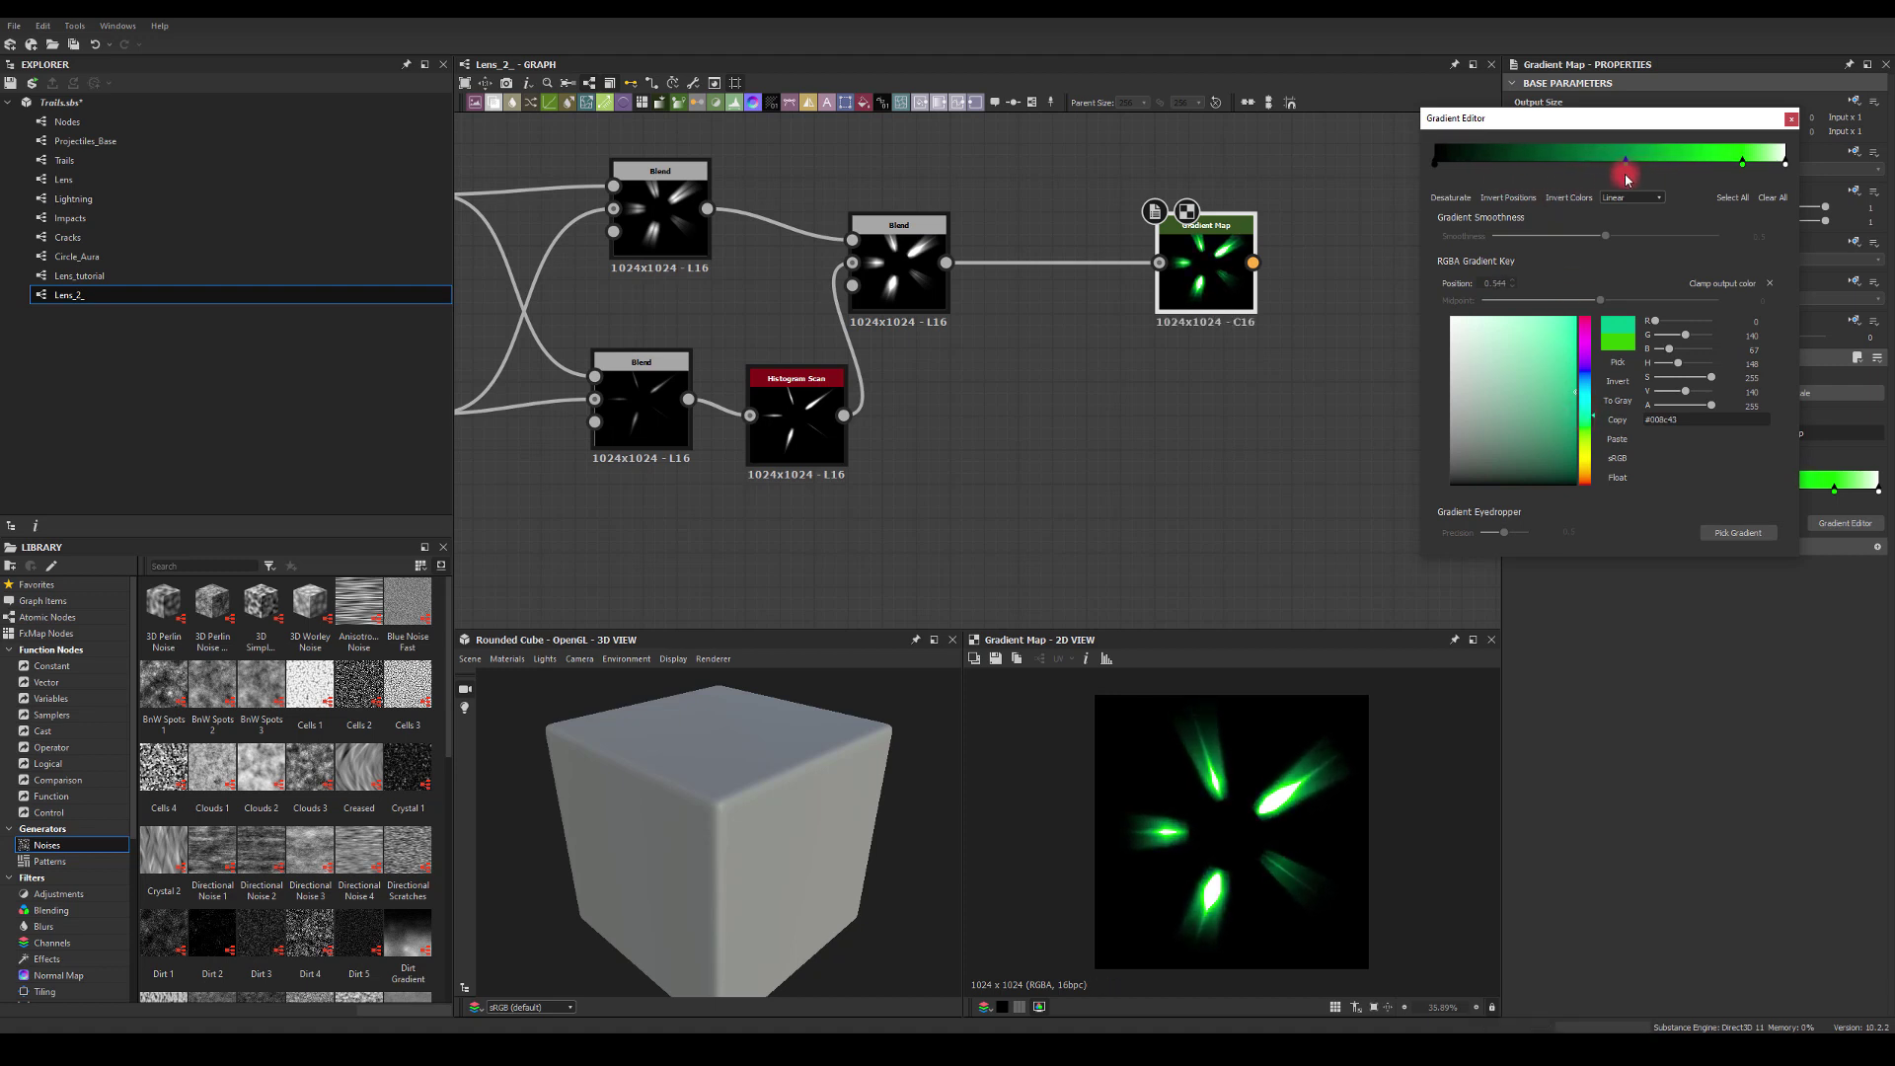
pyautogui.moveTo(1741, 168); pyautogui.dragTo(1745, 158)
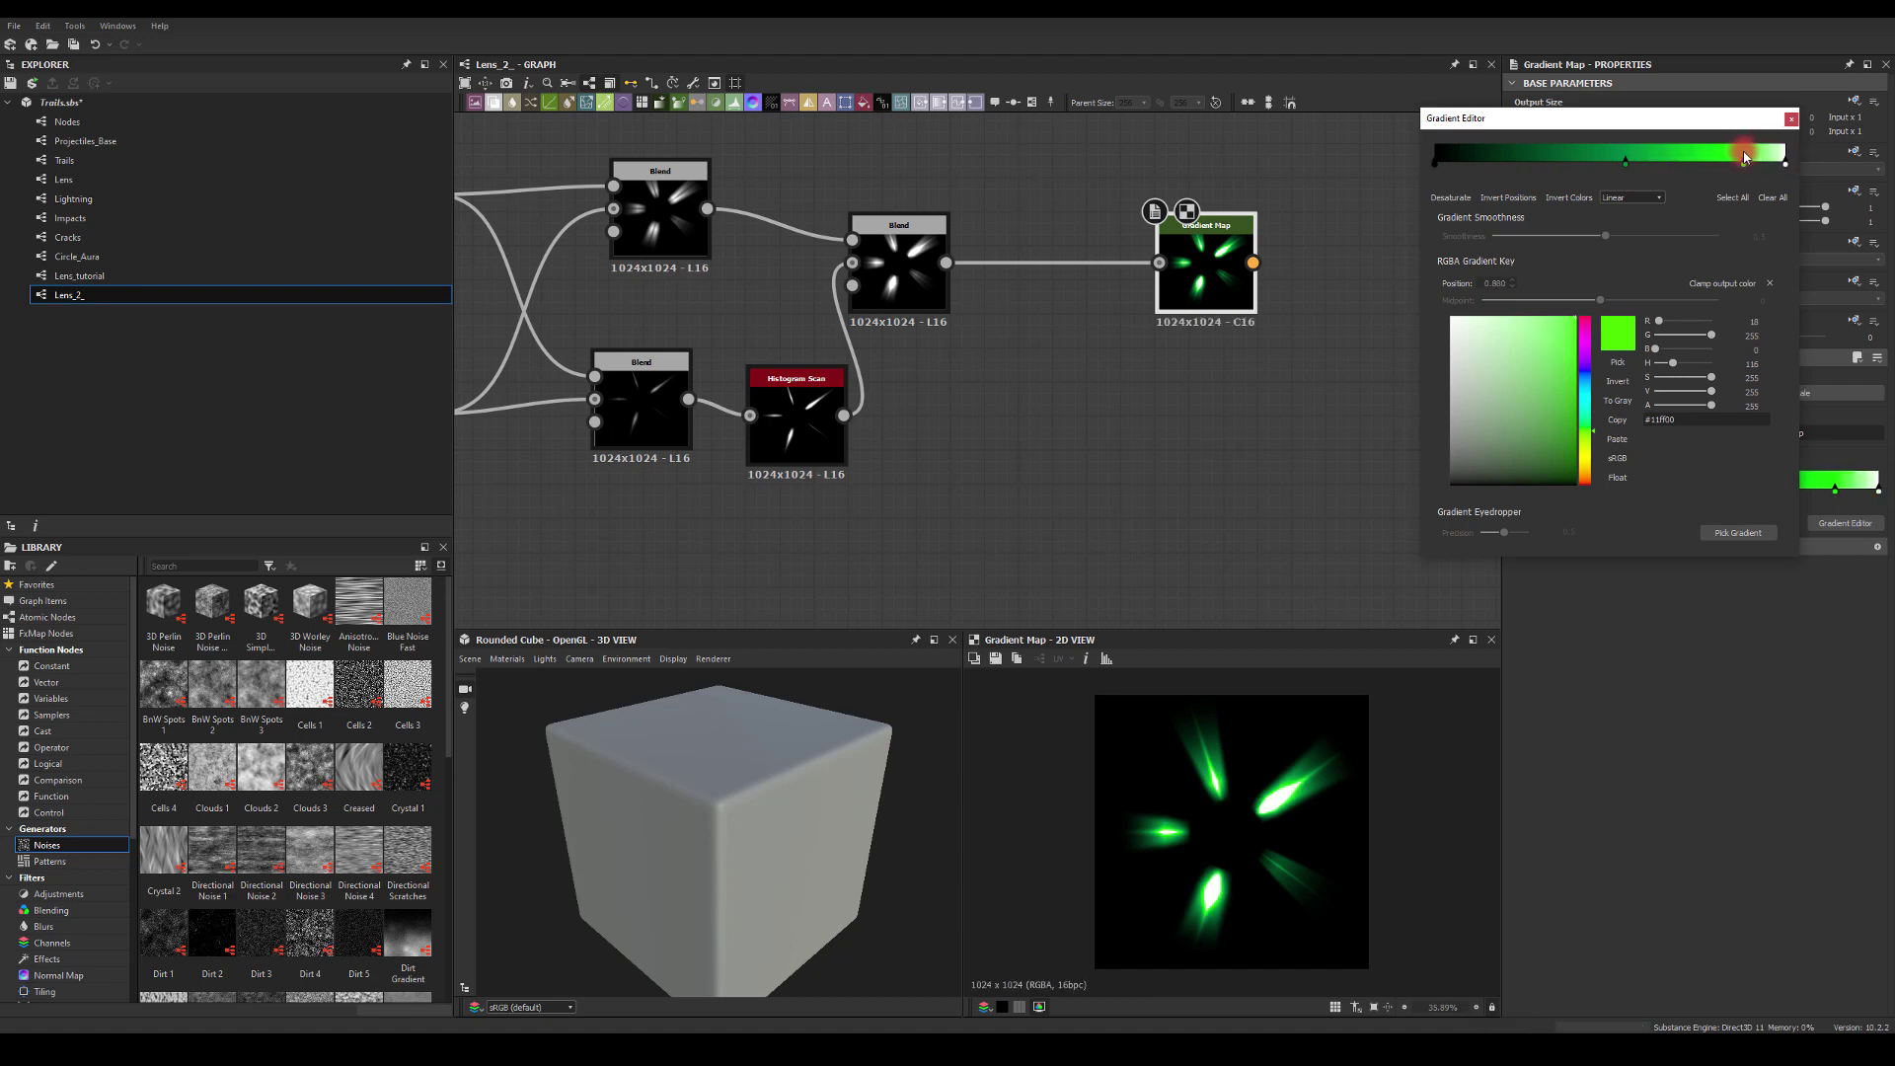
pyautogui.click(1790, 119)
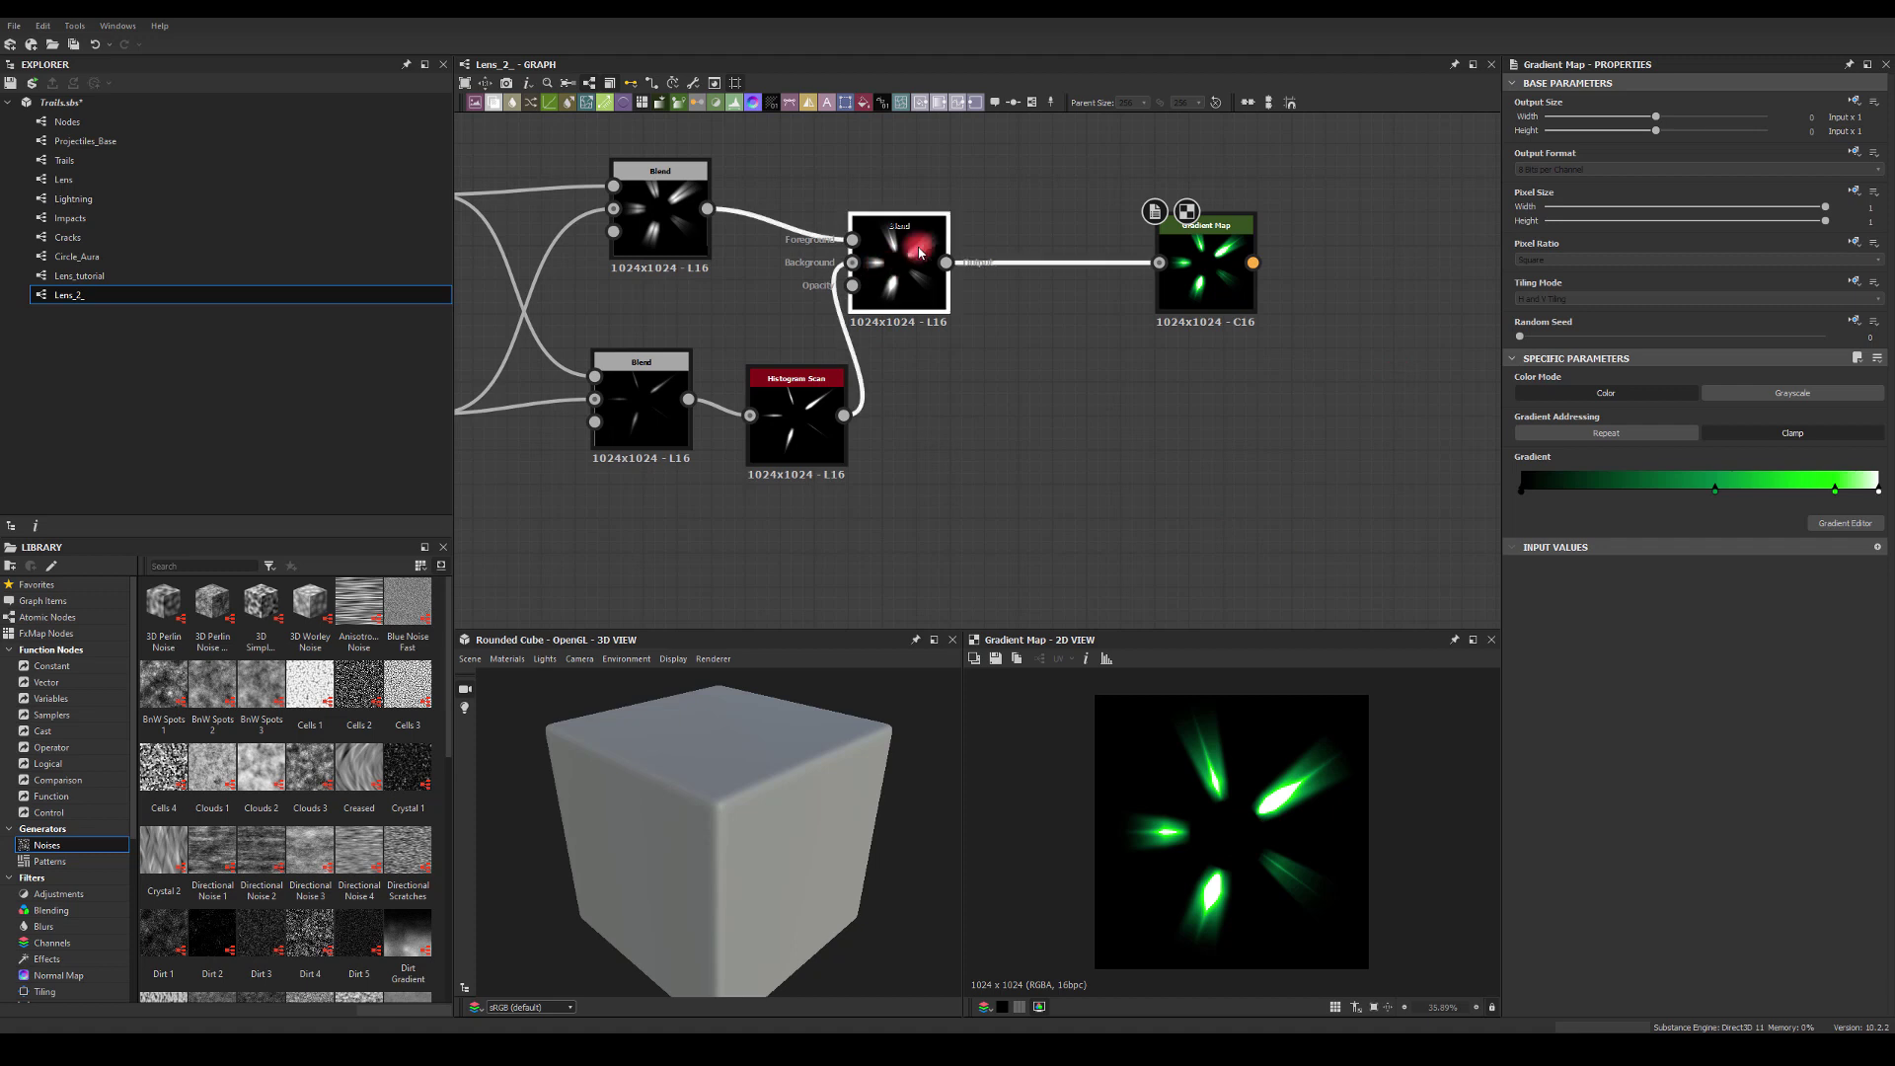
# - Insert a Levels node between the Histogram Scan and final Blend, lowering its white point
pyautogui.moveTo(873, 276); pyautogui.dragTo(942, 244)
pyautogui.moveTo(844, 416); pyautogui.dragTo(948, 430)
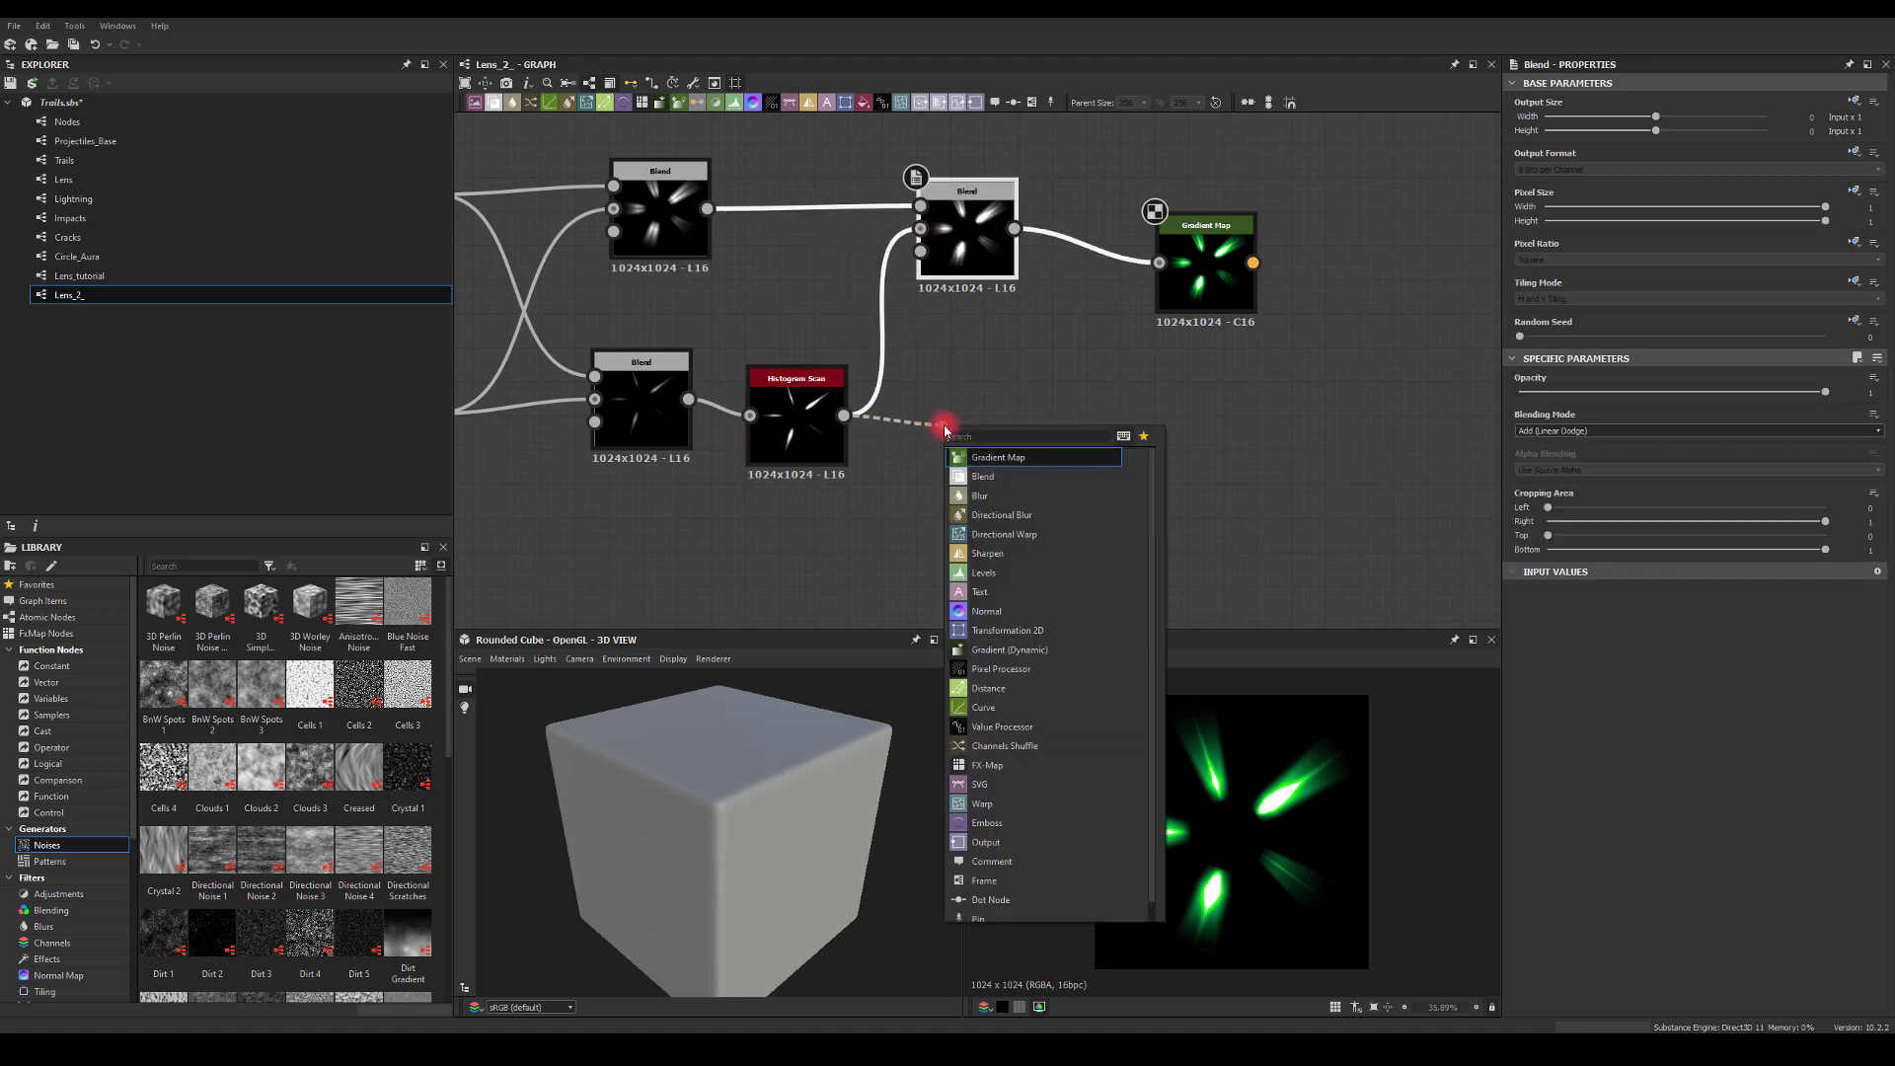
pyautogui.click(983, 458)
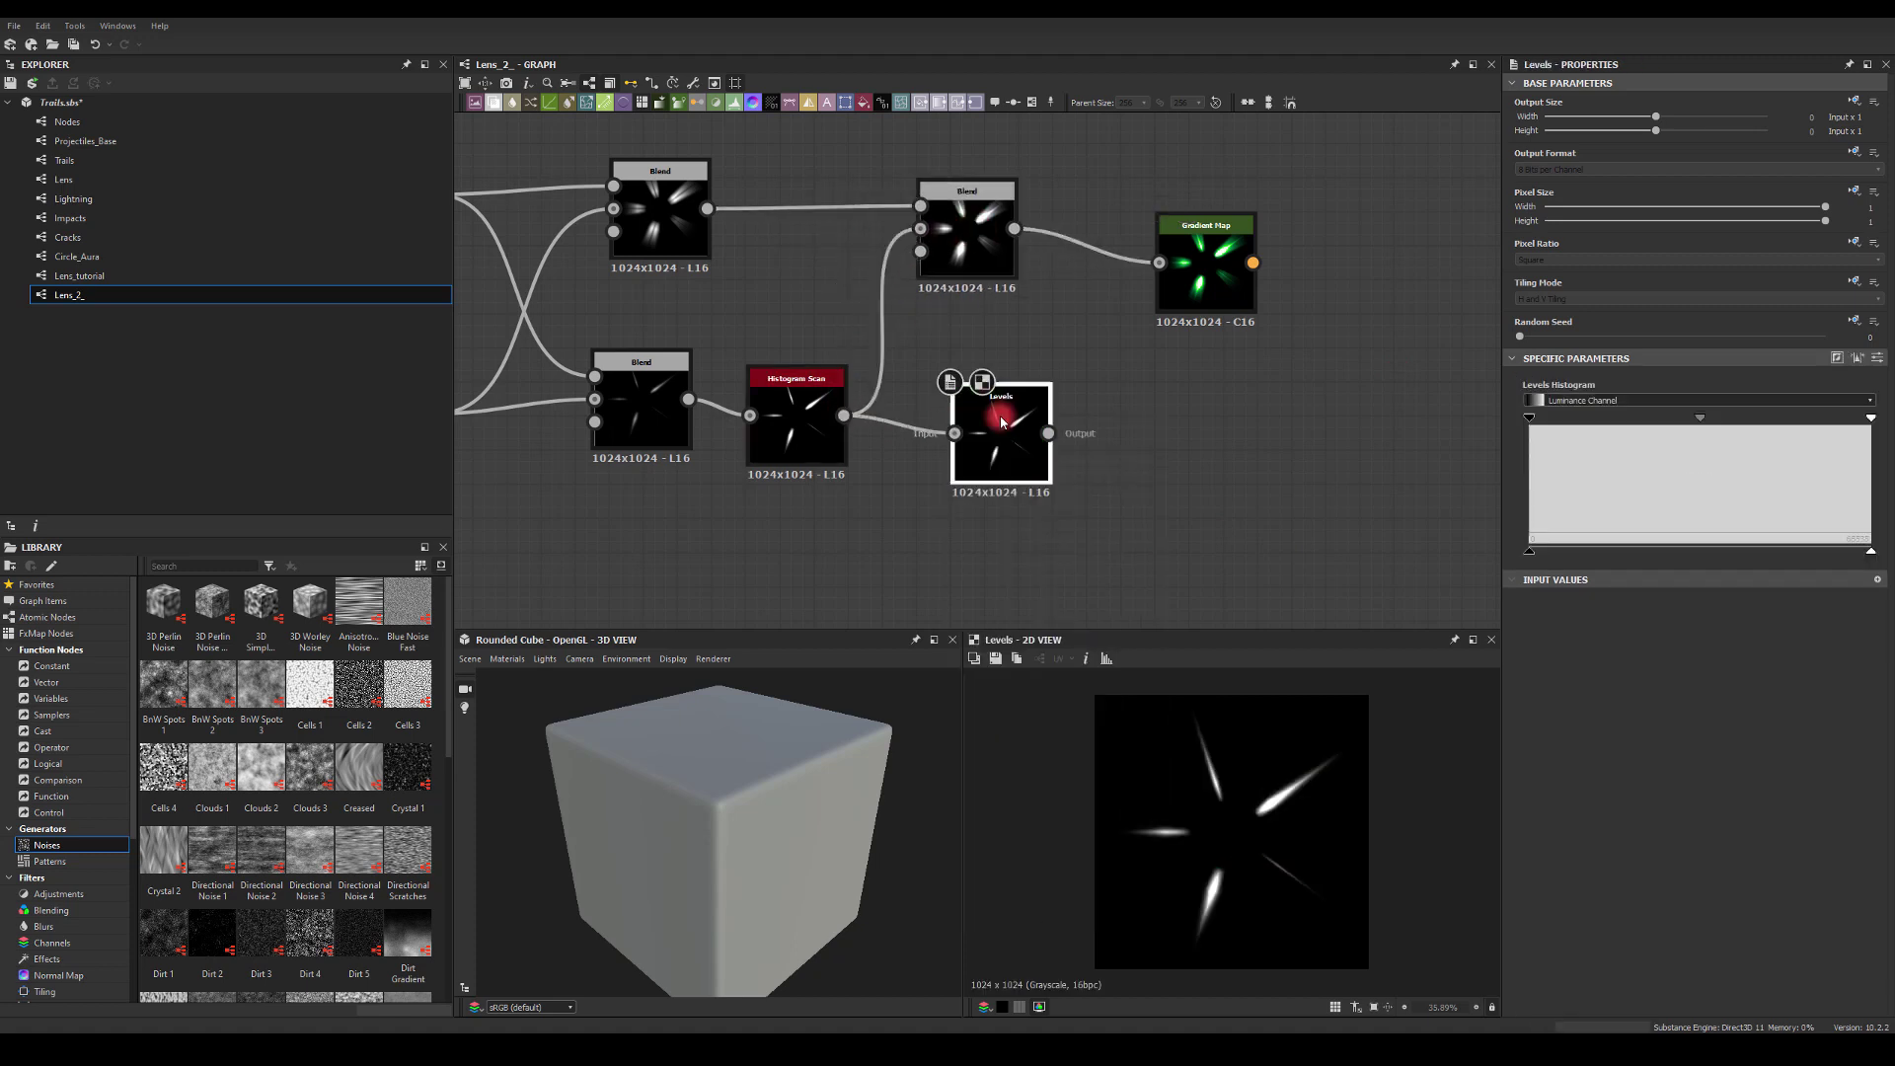
pyautogui.moveTo(912, 266); pyautogui.dragTo(917, 253)
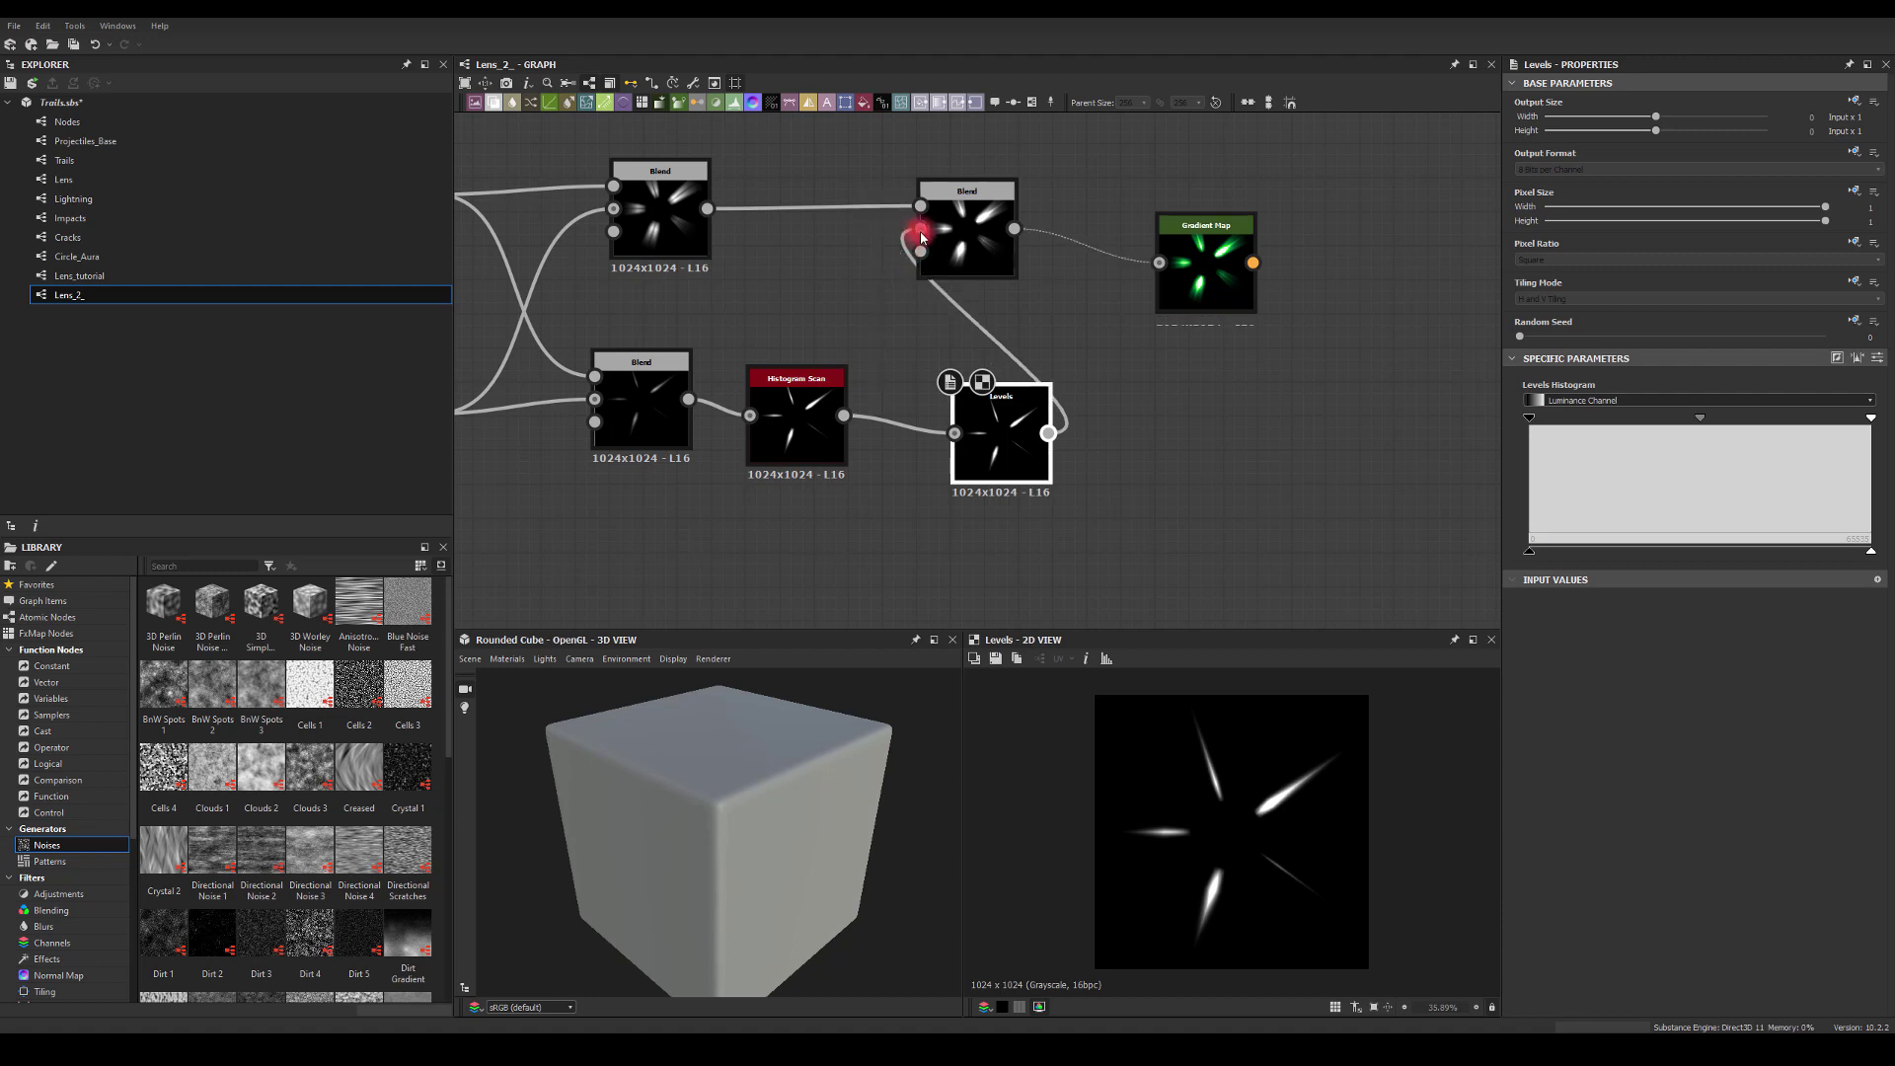
pyautogui.click(1169, 271)
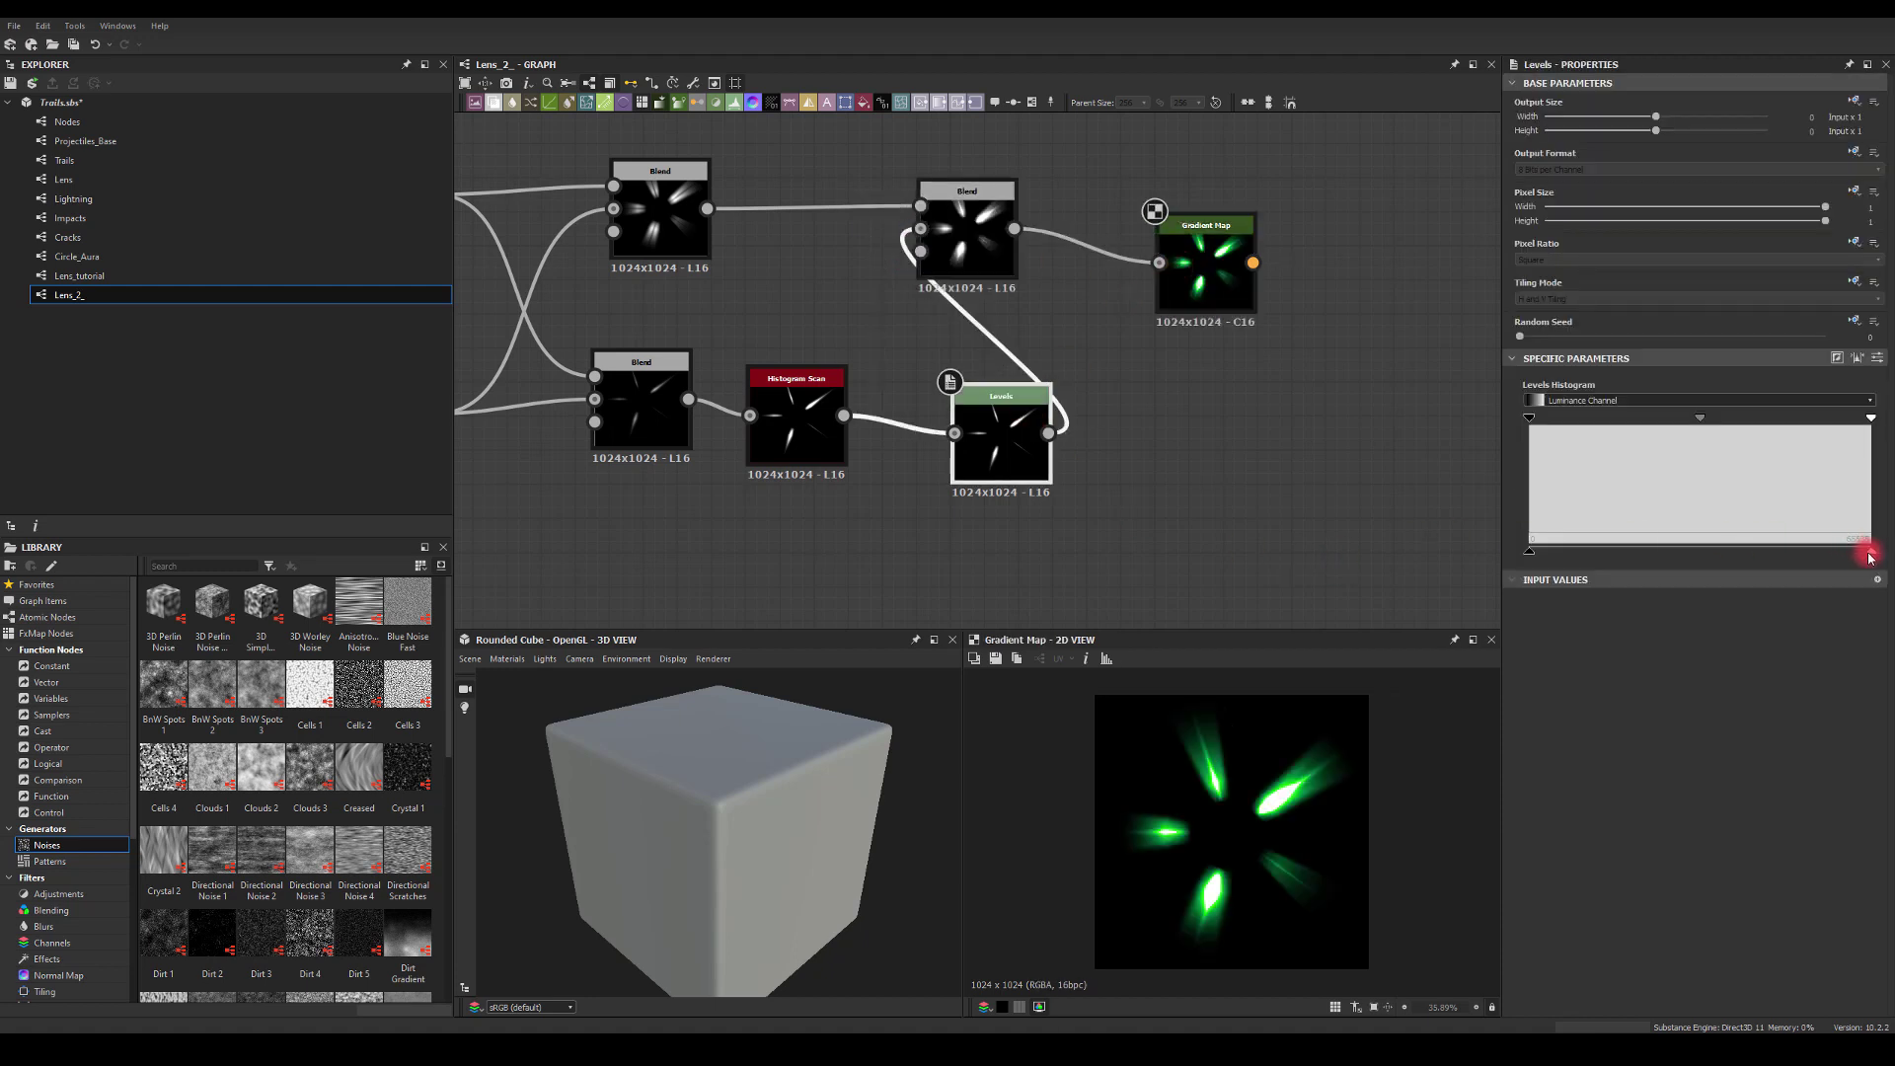
pyautogui.moveTo(1868, 558); pyautogui.dragTo(1828, 528)
# - Inspect the lower Blend node, testing its opacity and checking its inputs
pyautogui.moveTo(737, 309); pyautogui.dragTo(913, 292, button='middle')
pyautogui.click(829, 385)
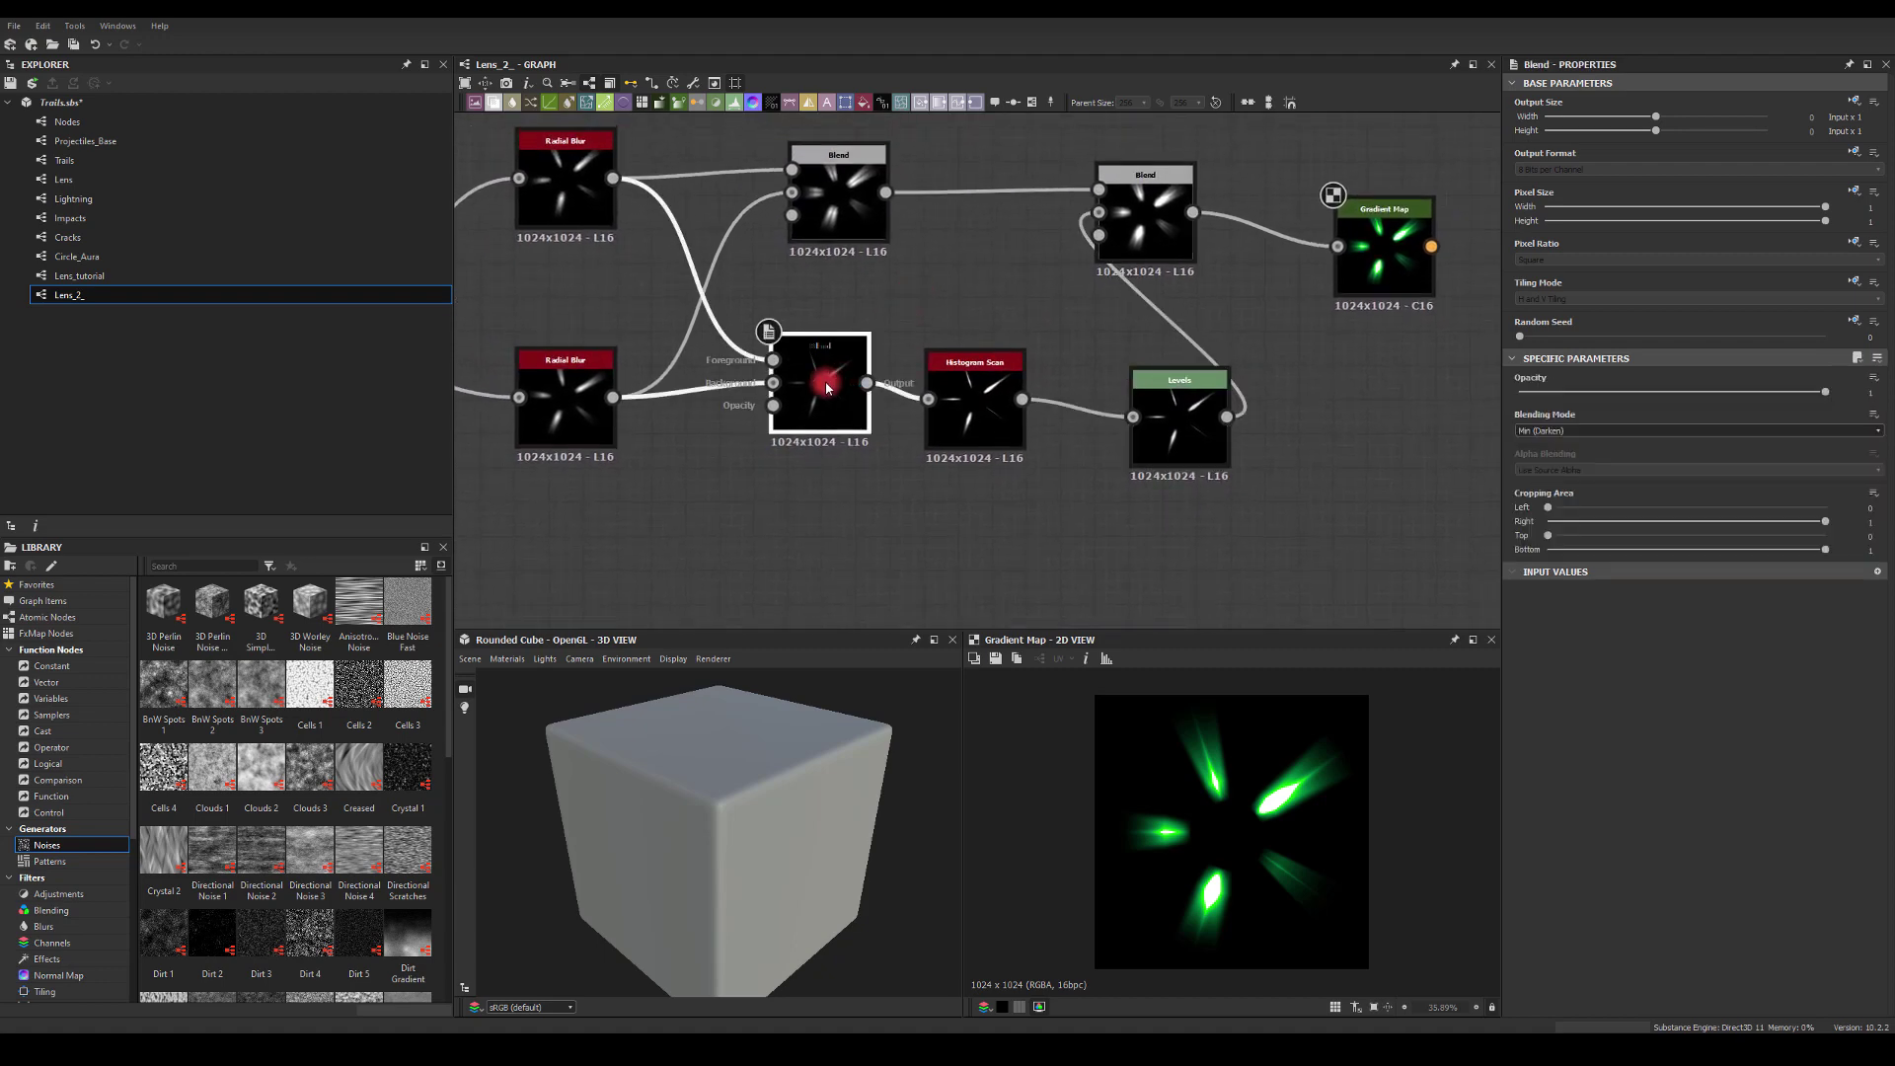
pyautogui.click(1743, 431)
pyautogui.moveTo(1822, 394); pyautogui.dragTo(1879, 404)
pyautogui.click(886, 484)
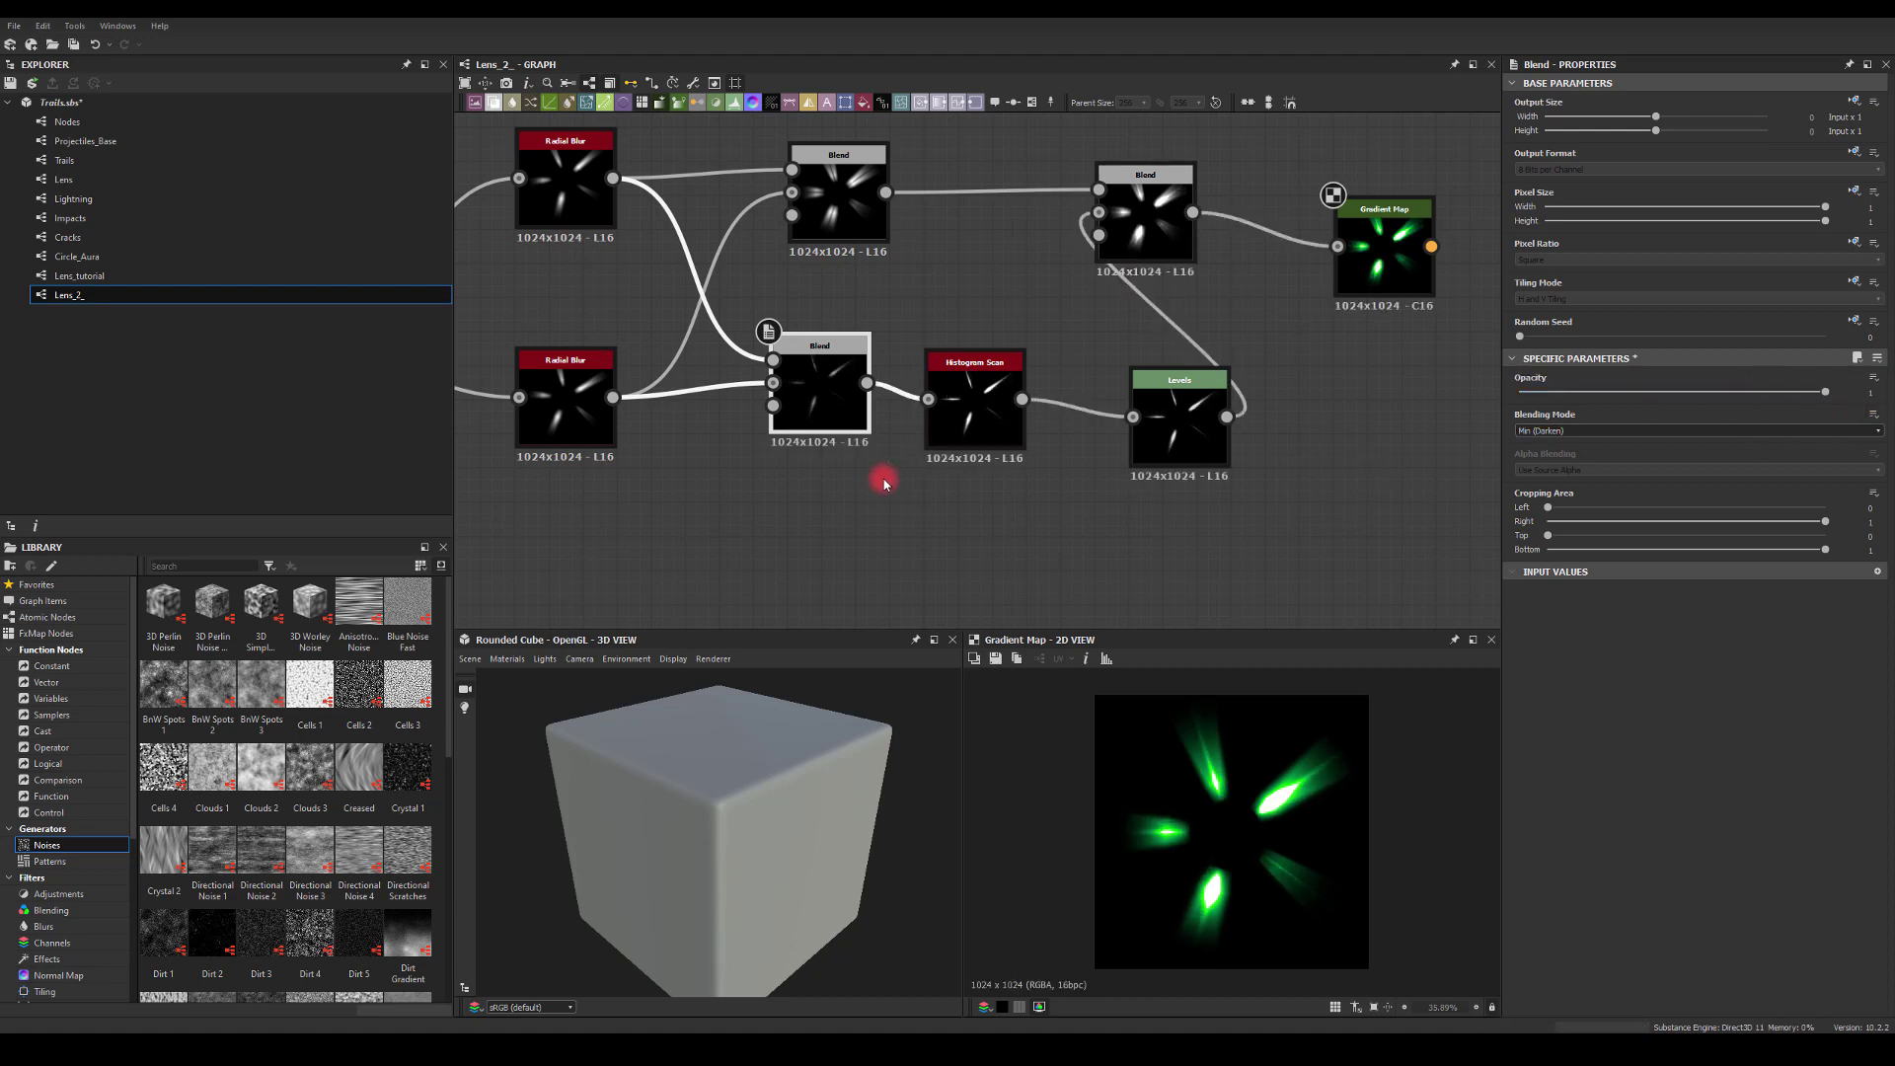
pyautogui.click(822, 388)
# - Move the Gradient Map further right and lower the Levels white point further
pyautogui.moveTo(1415, 412); pyautogui.dragTo(1098, 501, button='middle')
pyautogui.click(1175, 242)
pyautogui.moveTo(1106, 335); pyautogui.dragTo(1250, 321)
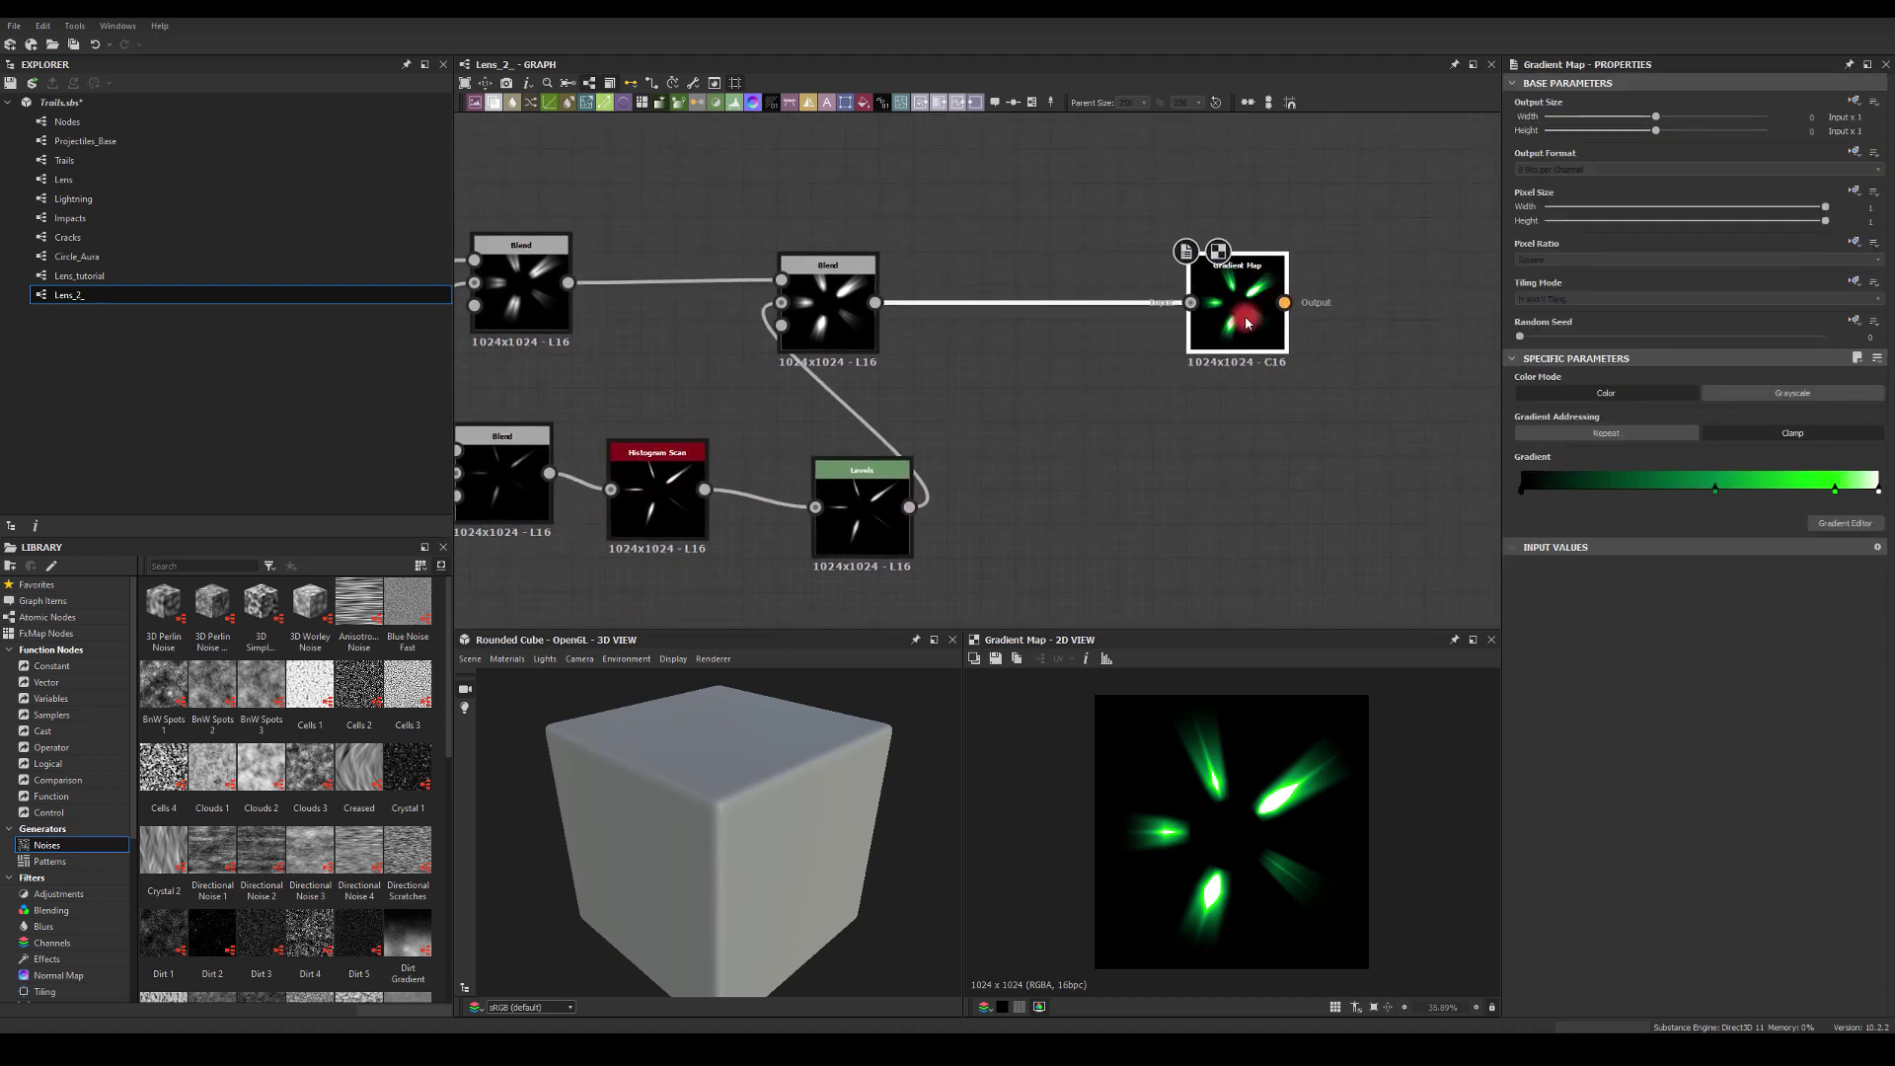
pyautogui.moveTo(1068, 408); pyautogui.dragTo(1130, 393, button='middle')
pyautogui.click(926, 499)
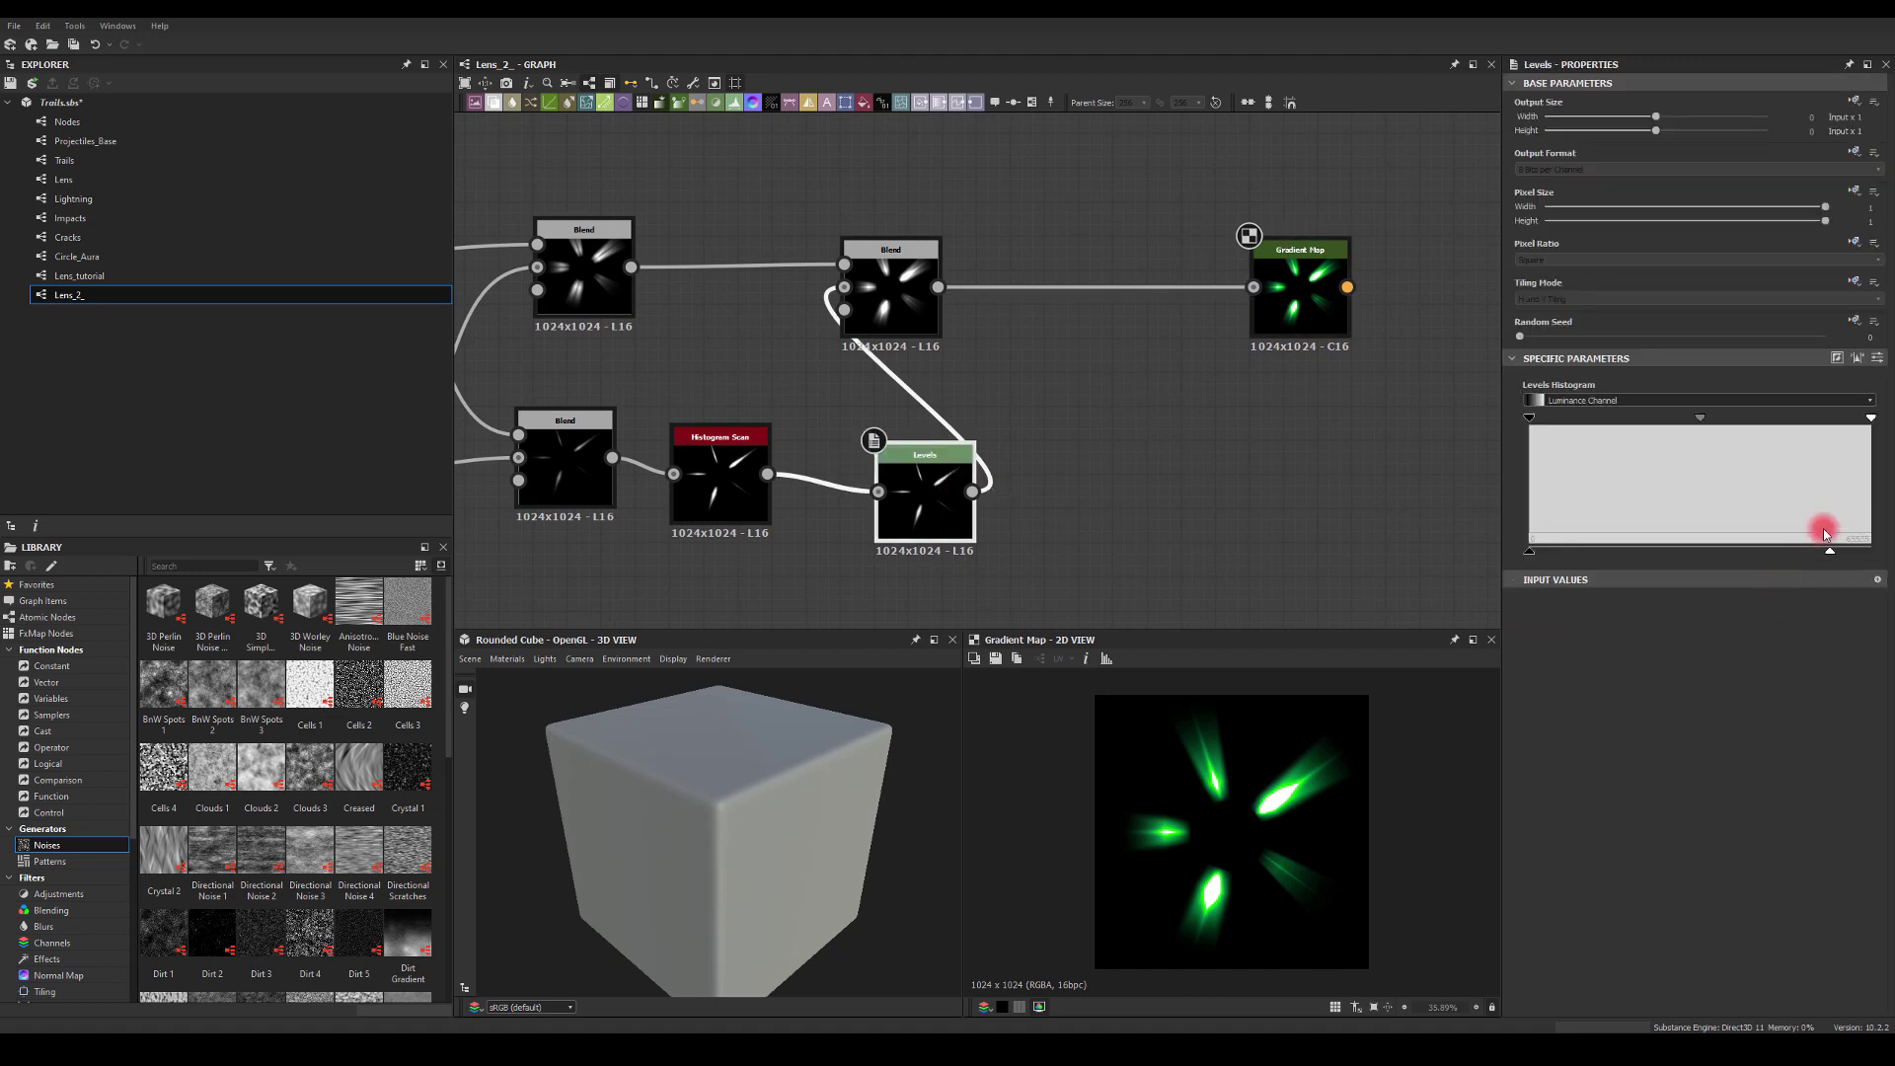
pyautogui.moveTo(1829, 552); pyautogui.dragTo(1786, 553)
# - Shift the final Blend right and line Levels up with the Histogram Scan row
pyautogui.moveTo(1240, 411); pyautogui.dragTo(1340, 404, button='middle')
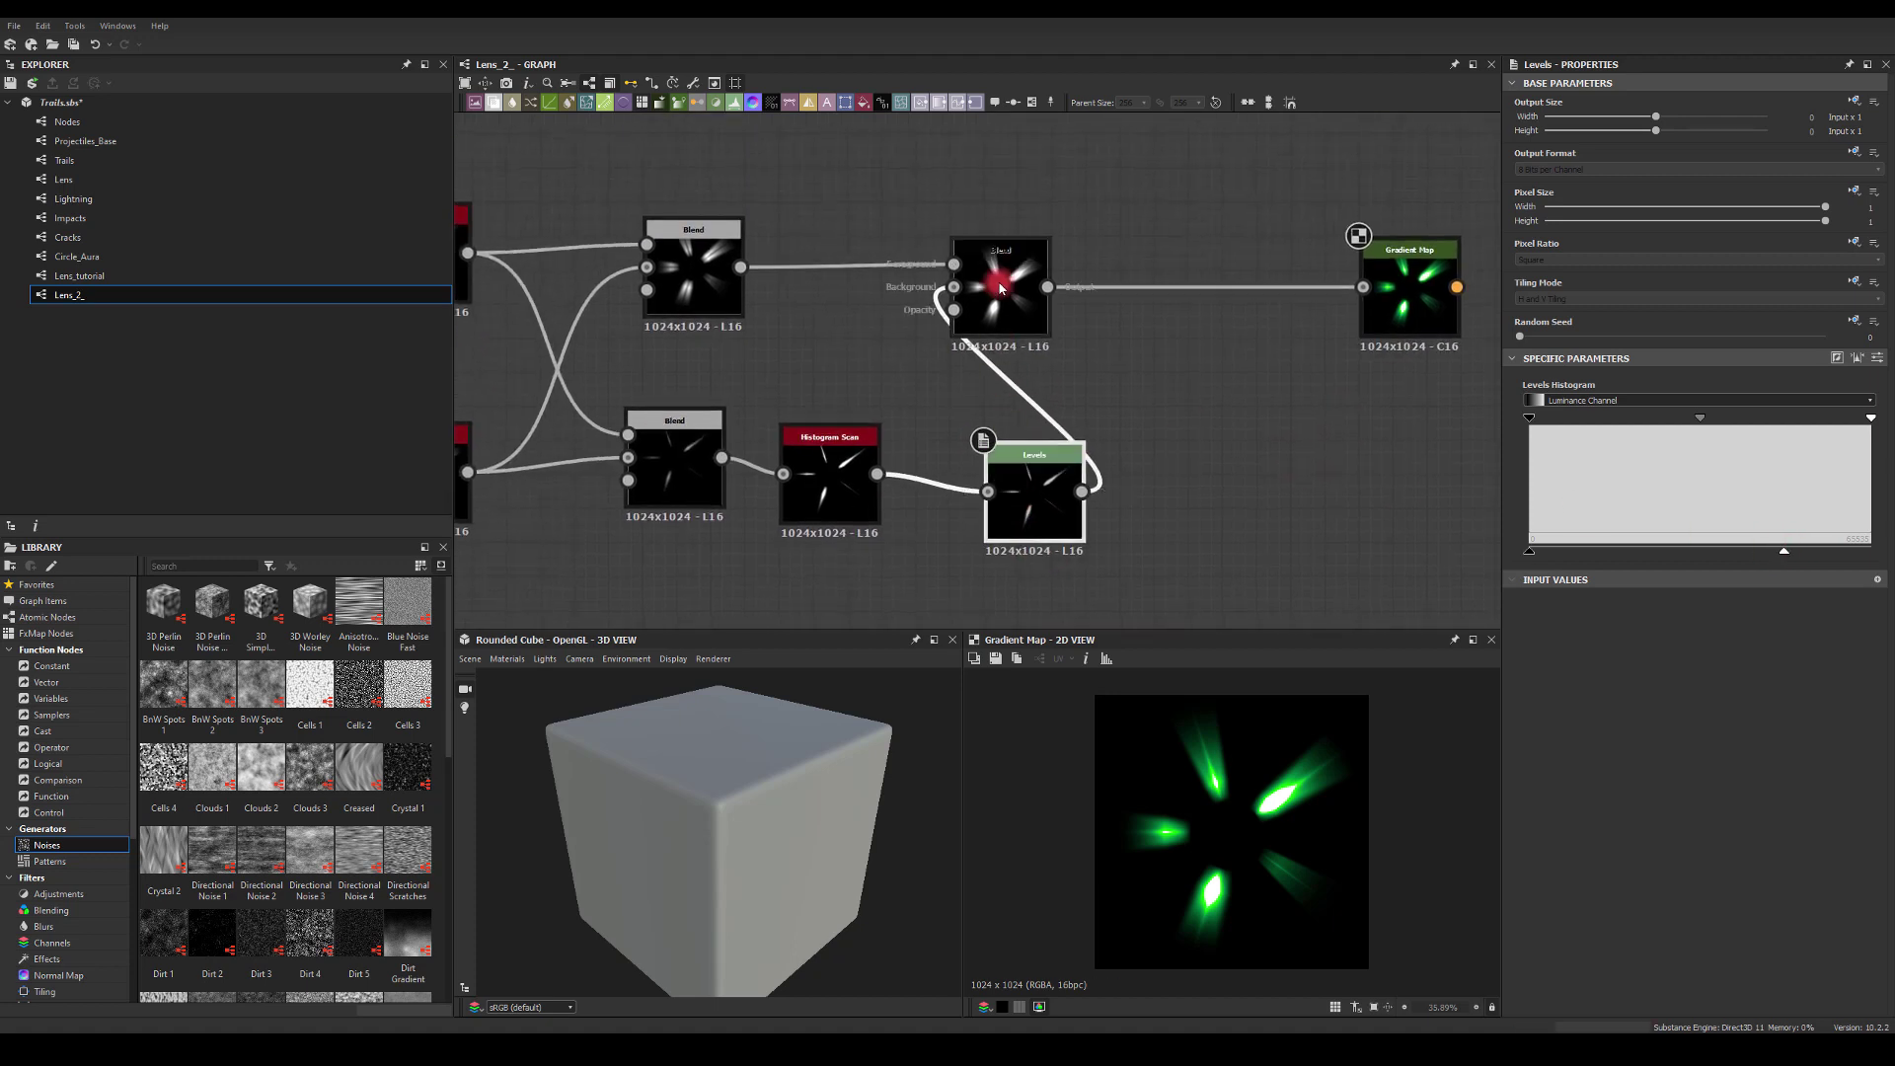
pyautogui.moveTo(1027, 286); pyautogui.dragTo(1301, 291)
pyautogui.moveTo(1016, 483); pyautogui.dragTo(948, 467)
pyautogui.scroll(-3, 863, 340)
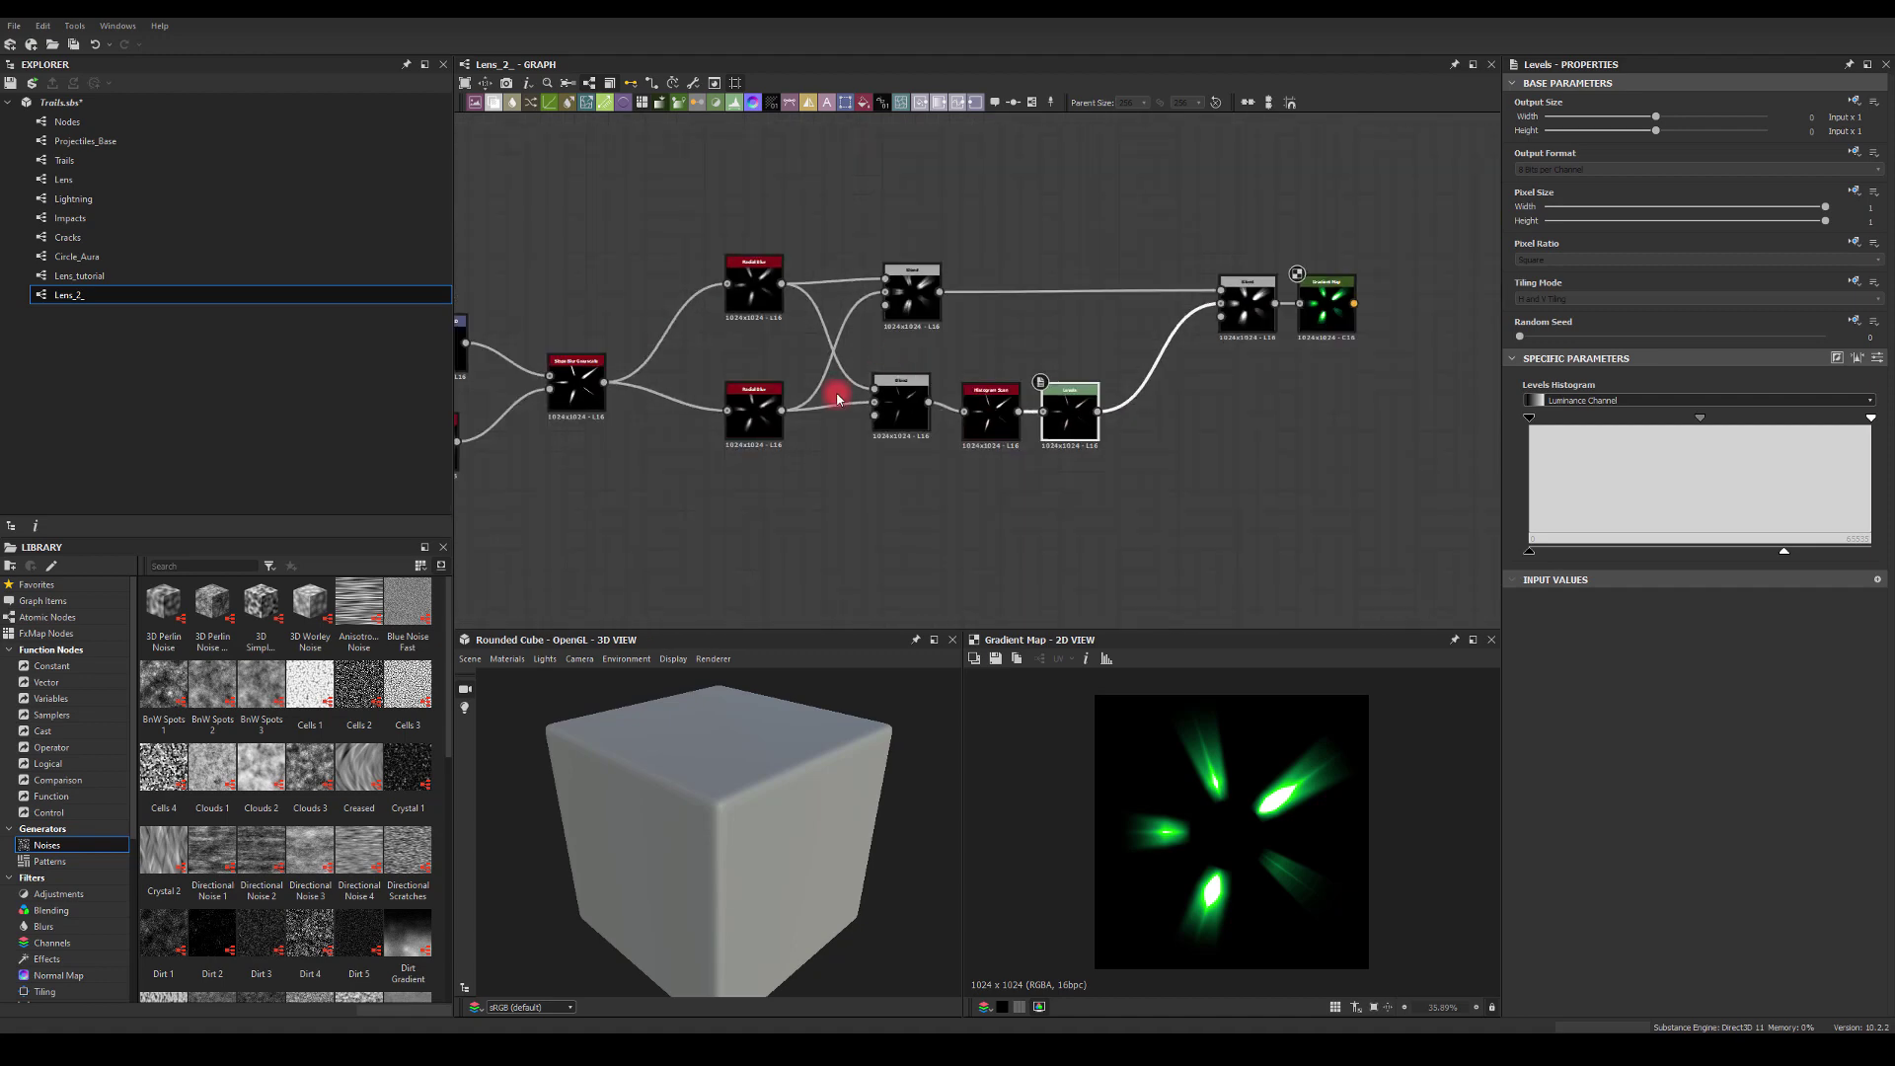
# - Duplicate the upper Blend, place it below the others, and set it to Add (Linear Dodge)
pyautogui.click(913, 291)
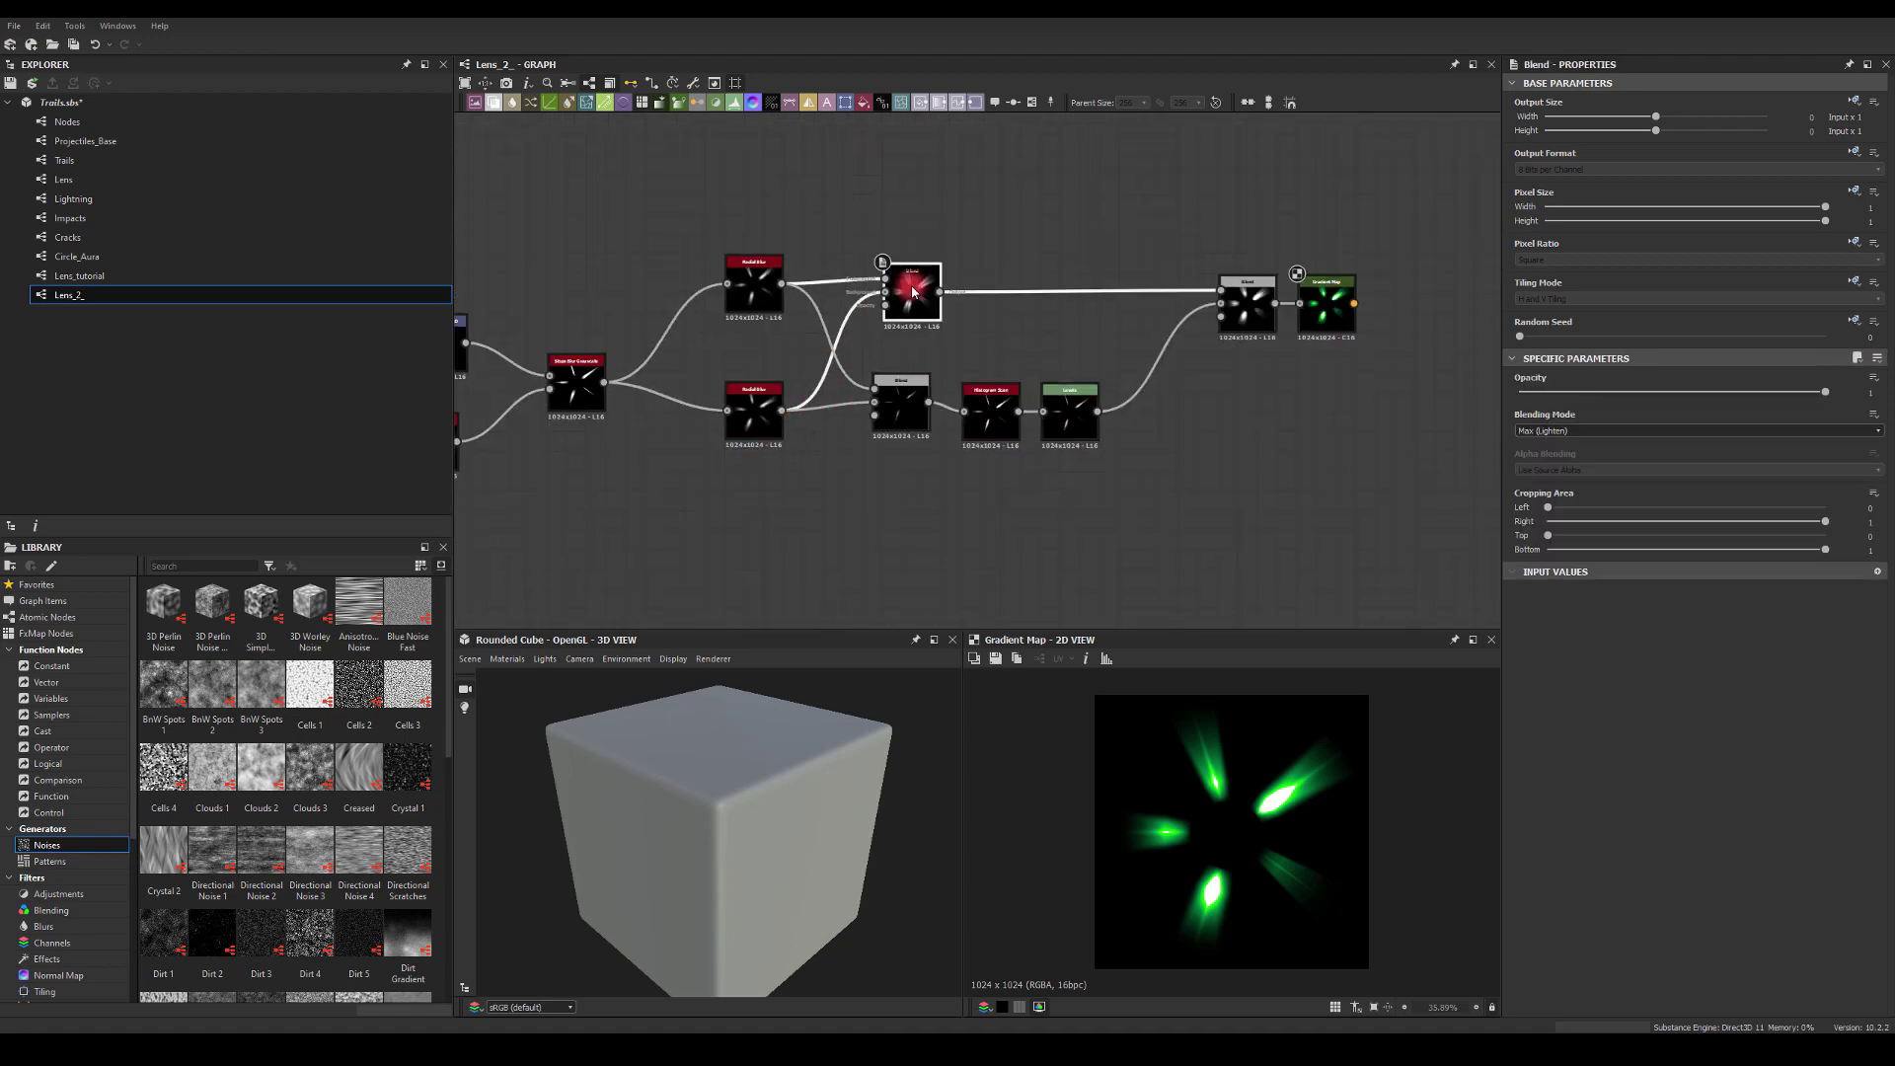
pyautogui.hotkey('ctrl', 'd')
pyautogui.moveTo(966, 387); pyautogui.dragTo(878, 515)
pyautogui.doubleClick(883, 508)
pyautogui.click(1531, 431)
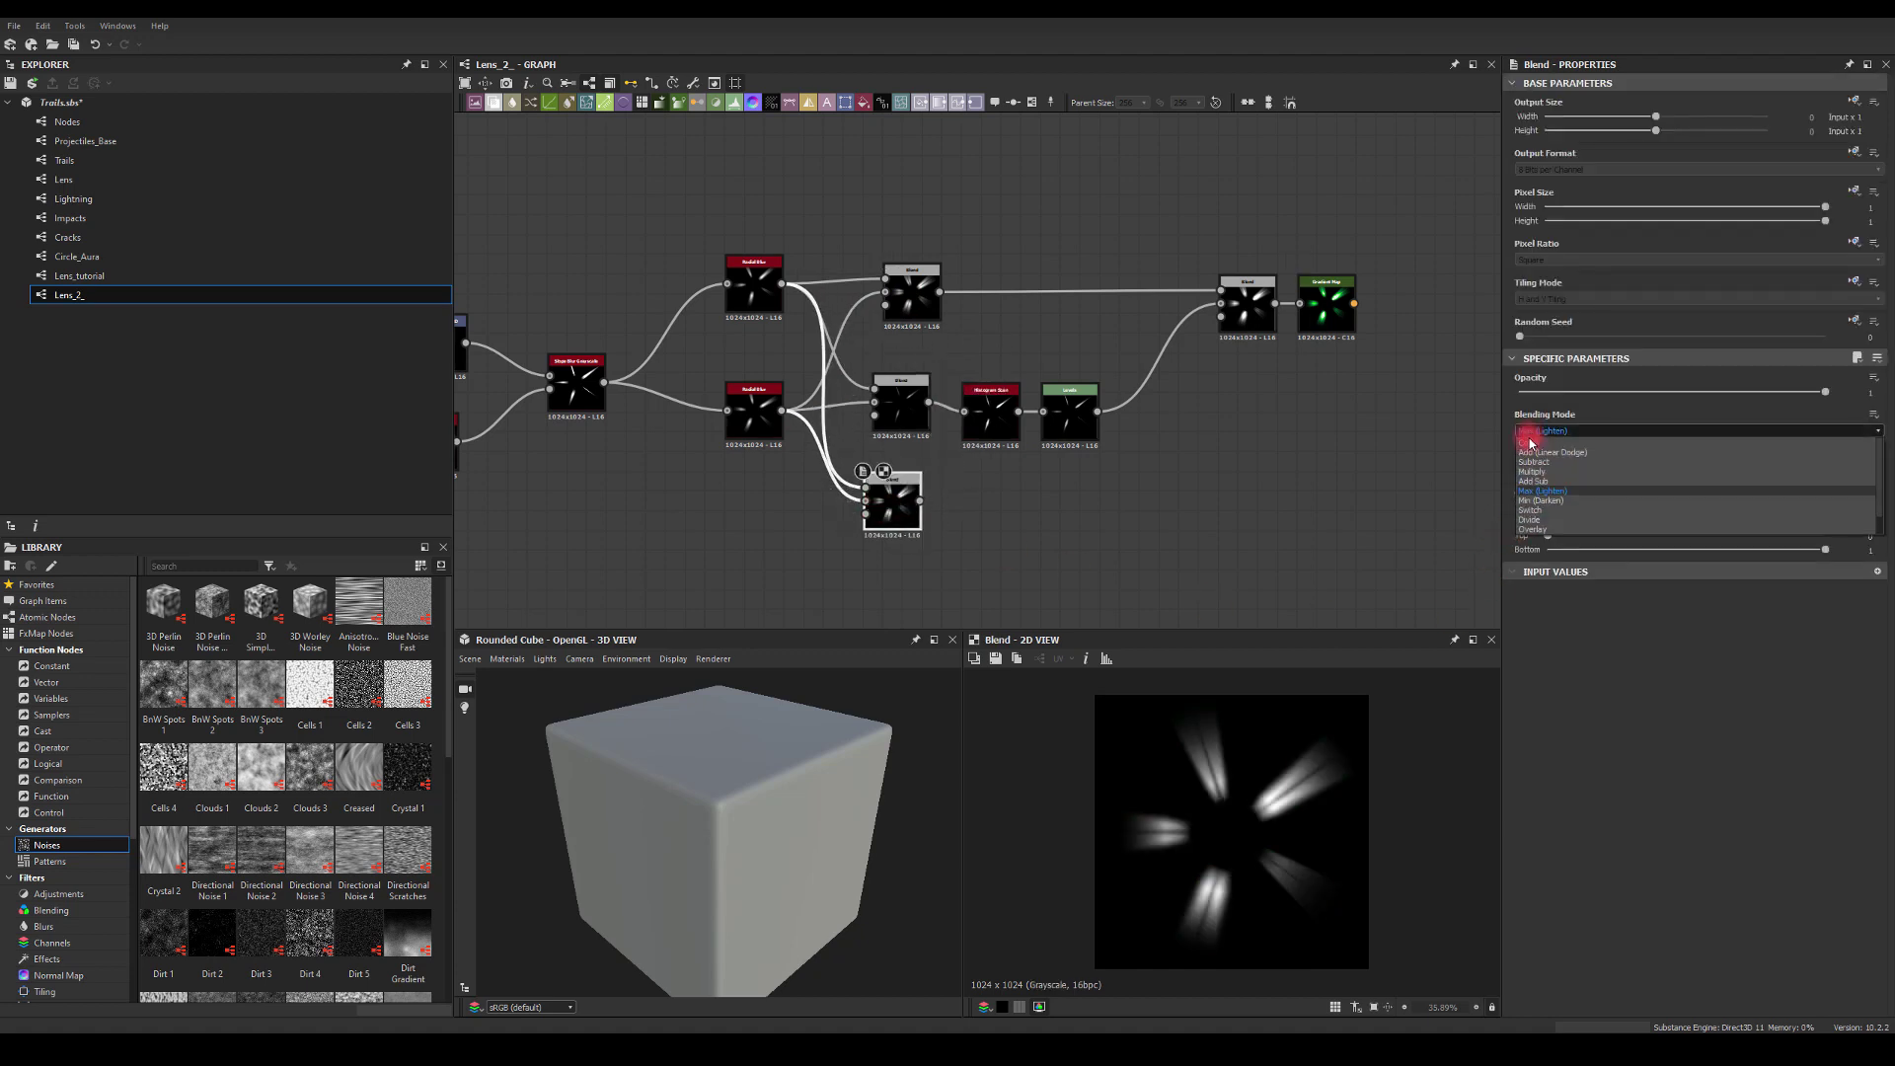
pyautogui.click(1530, 455)
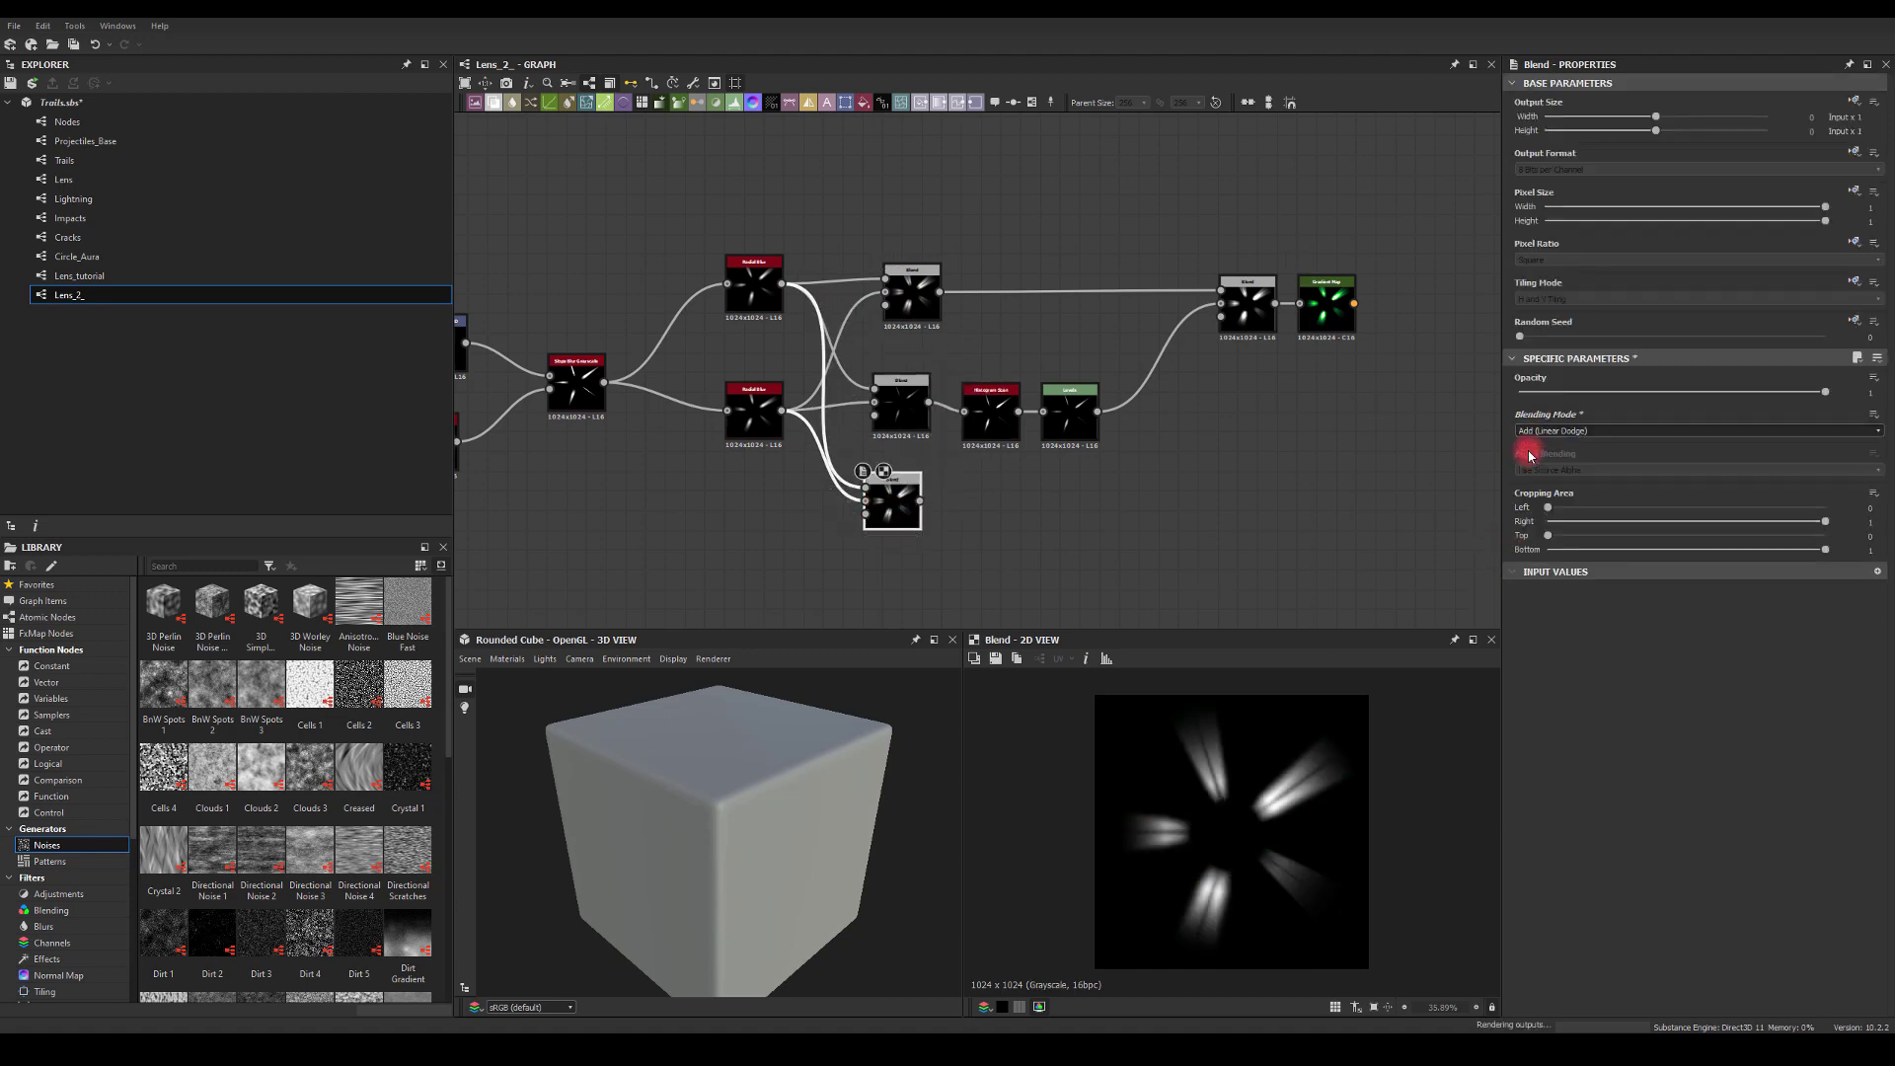
pyautogui.click(1531, 431)
pyautogui.click(1430, 453)
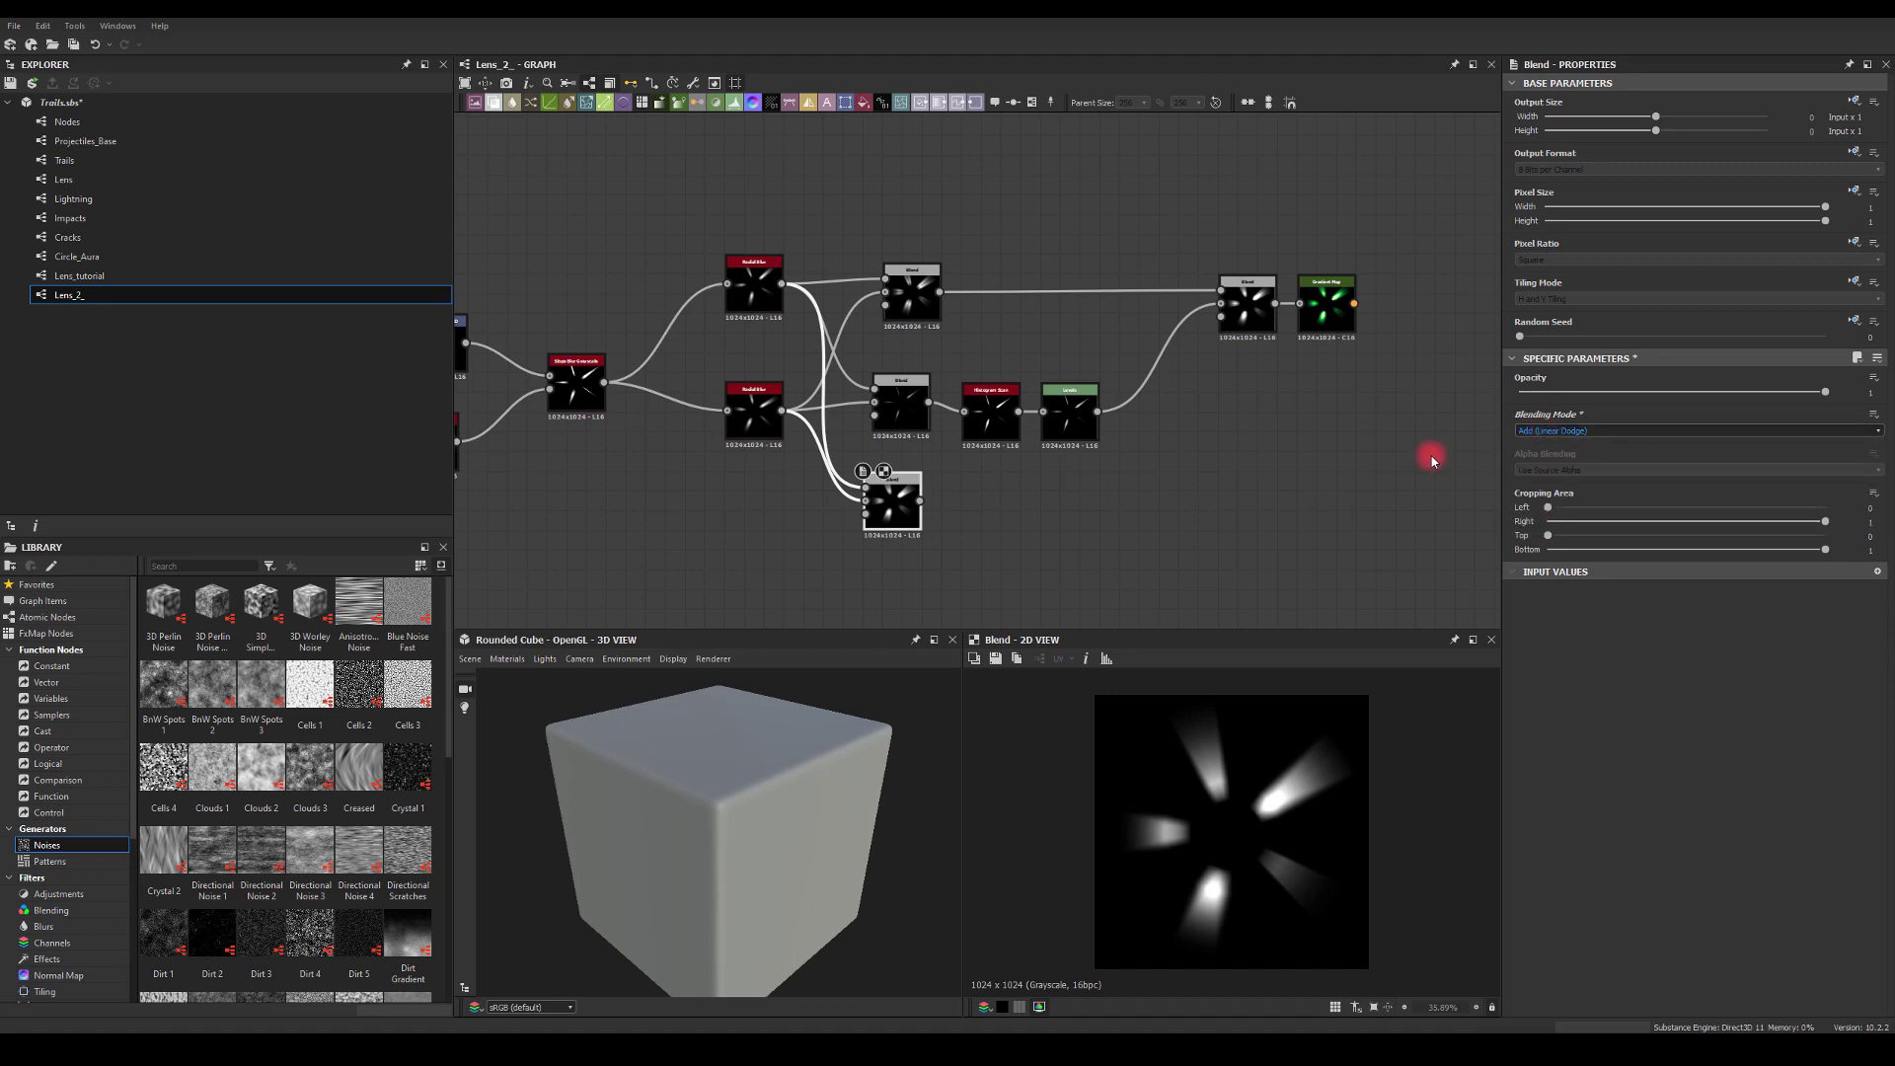
pyautogui.scroll(3, 912, 530)
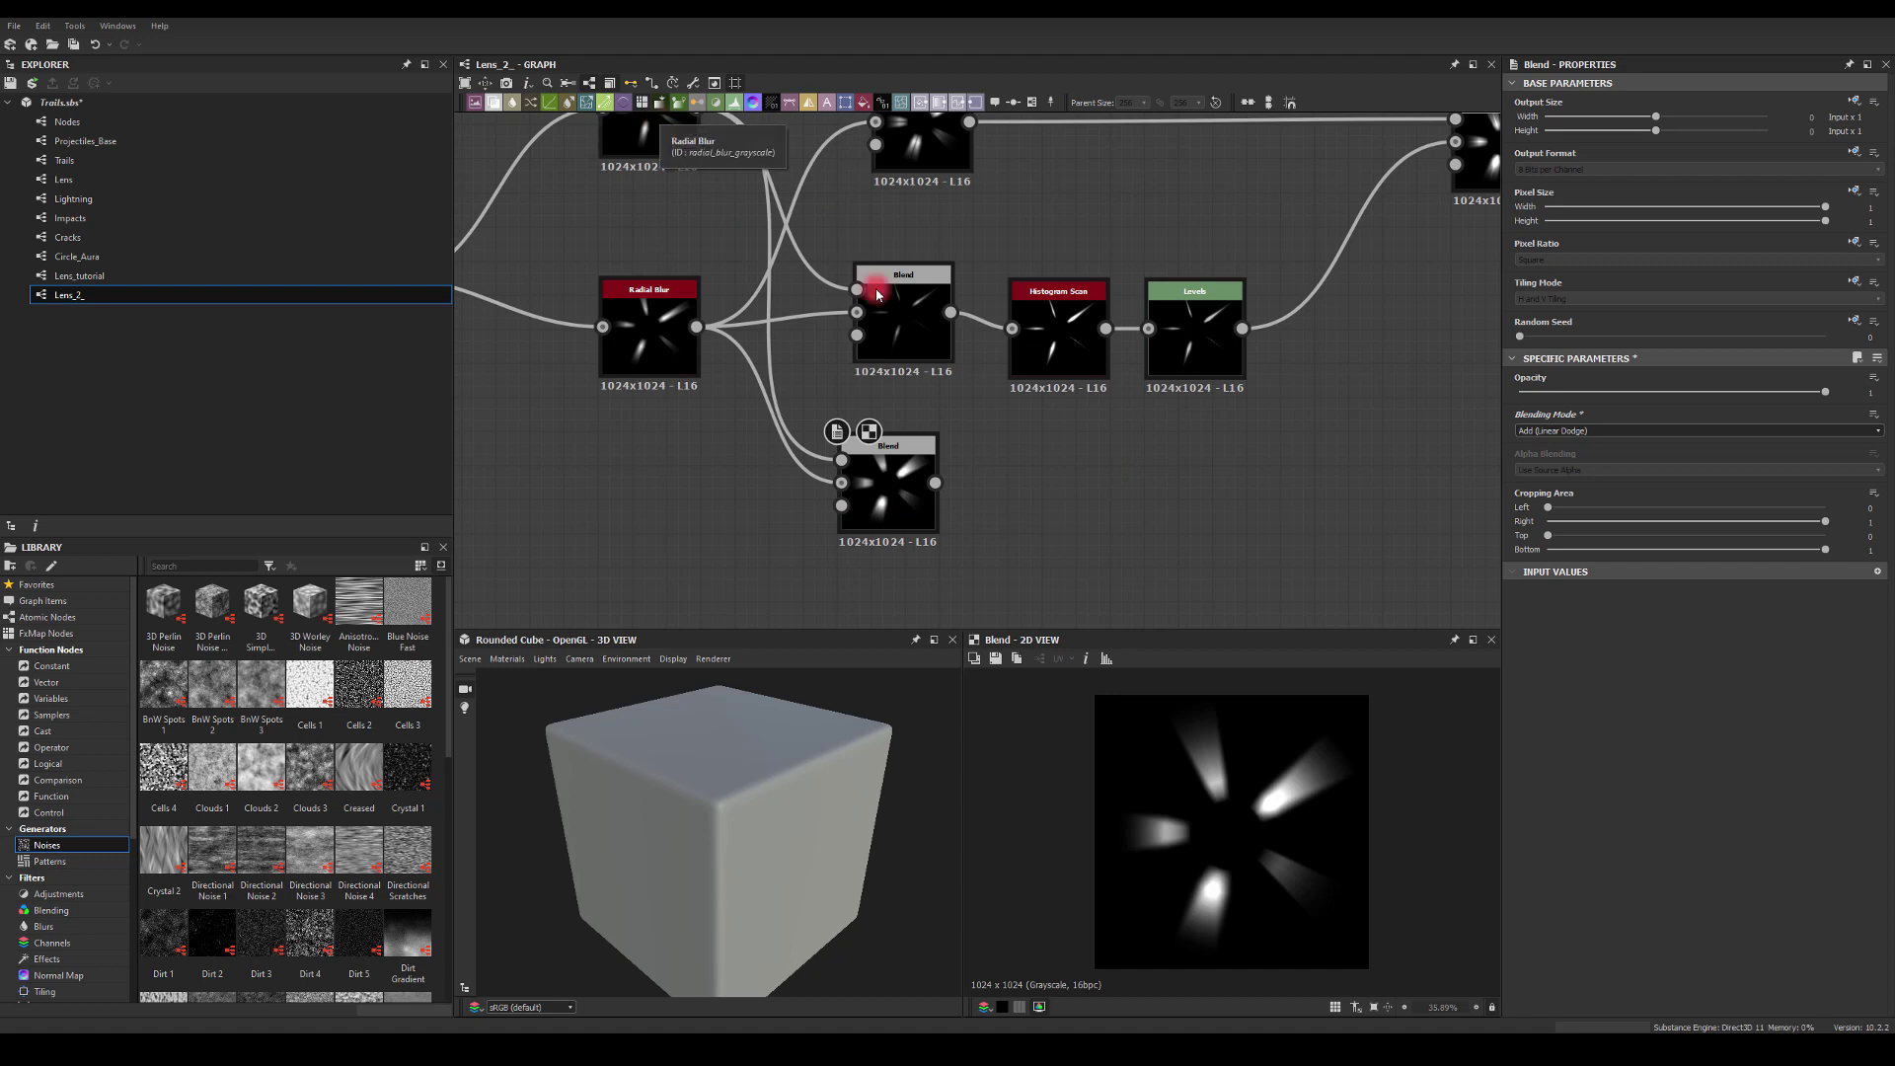
# - Add a Levels node after the duplicate Blend, lowering its output white point to darken streaks
pyautogui.moveTo(935, 483); pyautogui.dragTo(1071, 482)
pyautogui.write('levels')
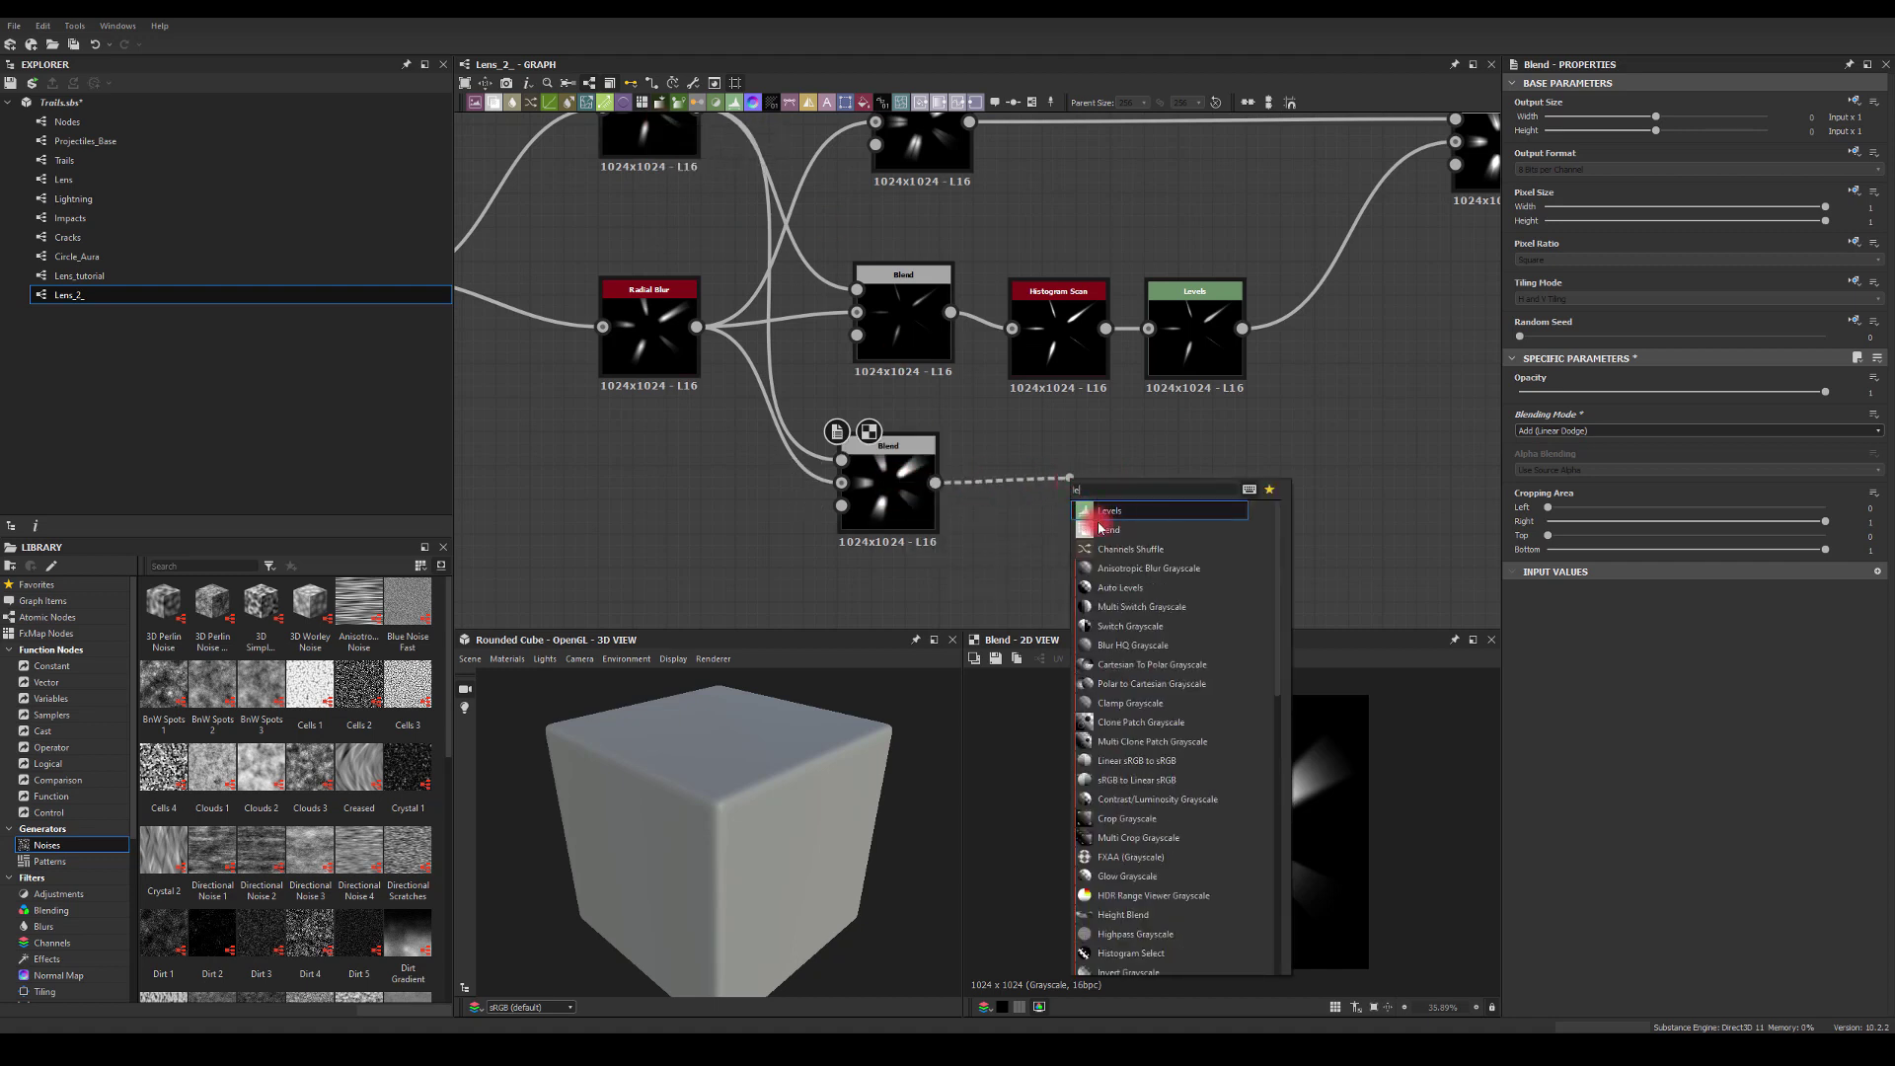
pyautogui.press('Return')
pyautogui.moveTo(1089, 486); pyautogui.dragTo(1021, 485)
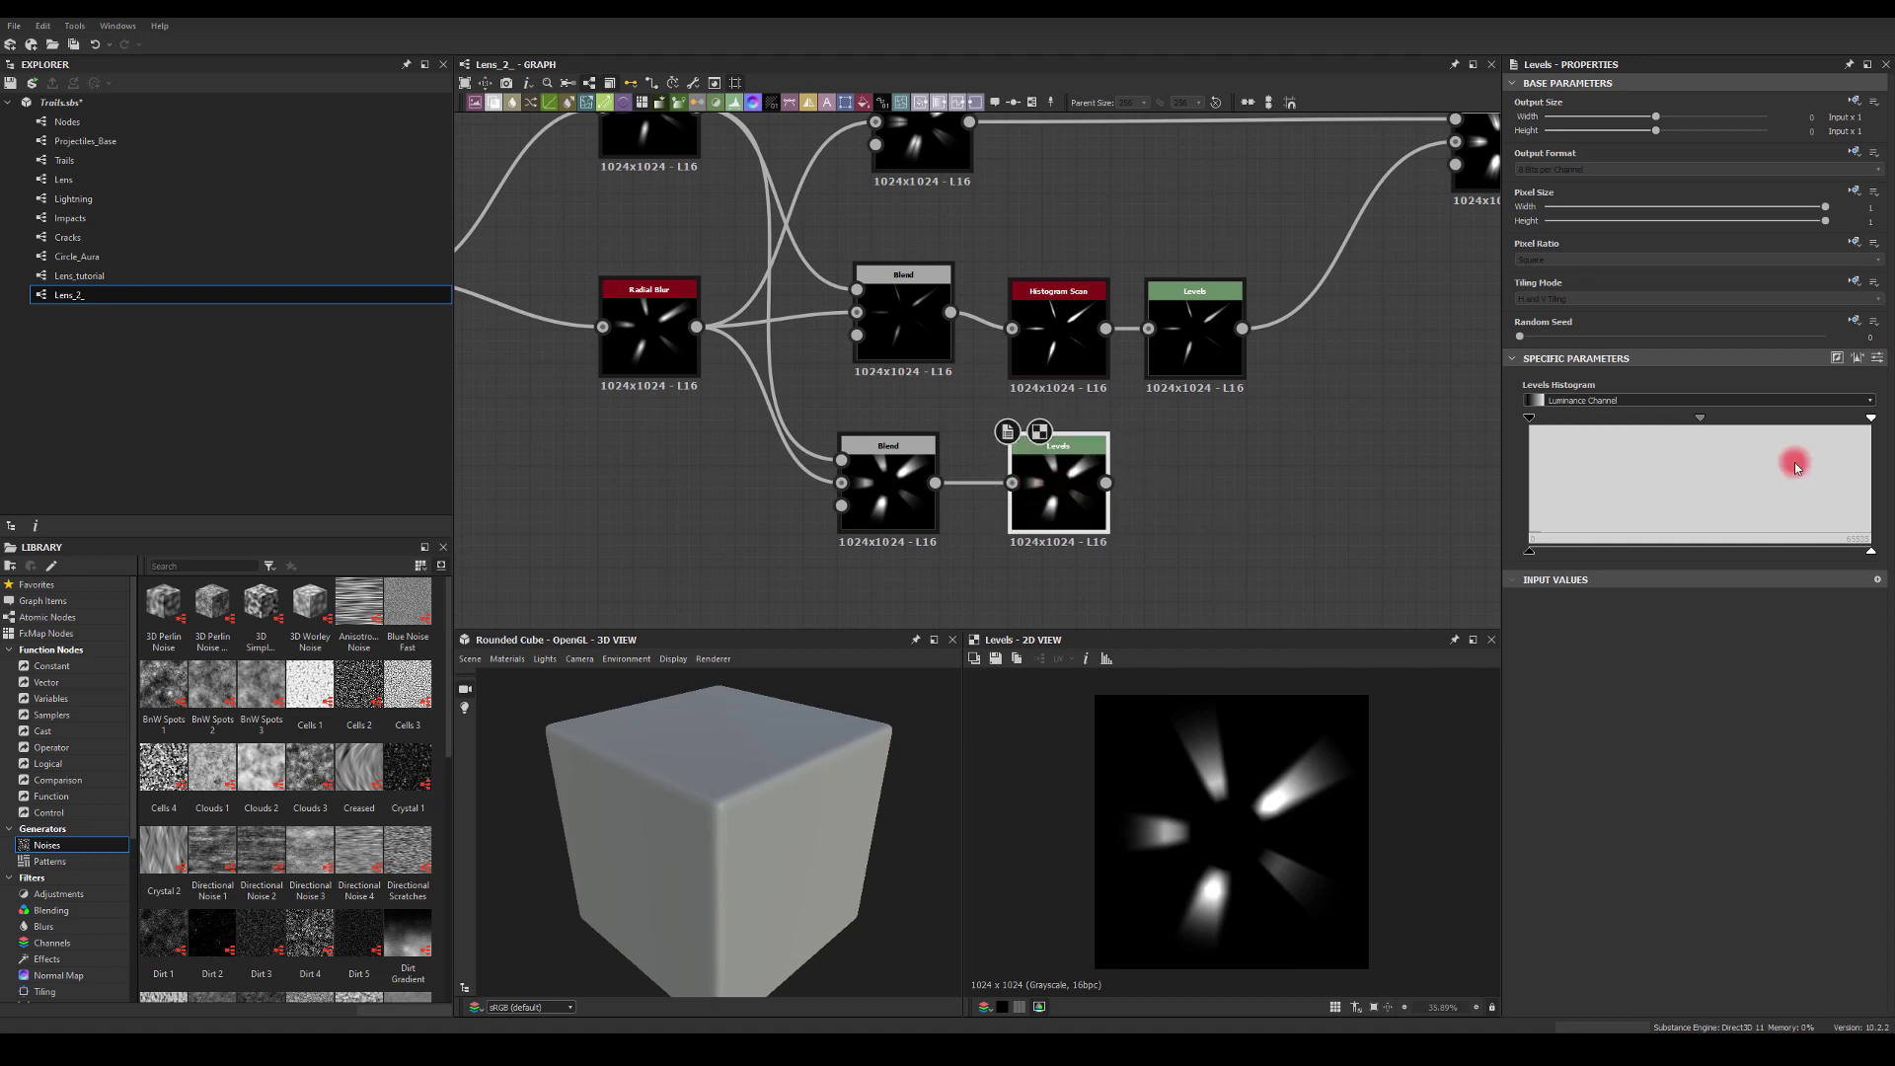
pyautogui.moveTo(1870, 557); pyautogui.dragTo(1739, 544)
pyautogui.moveTo(1127, 438); pyautogui.dragTo(1090, 473, button='middle')
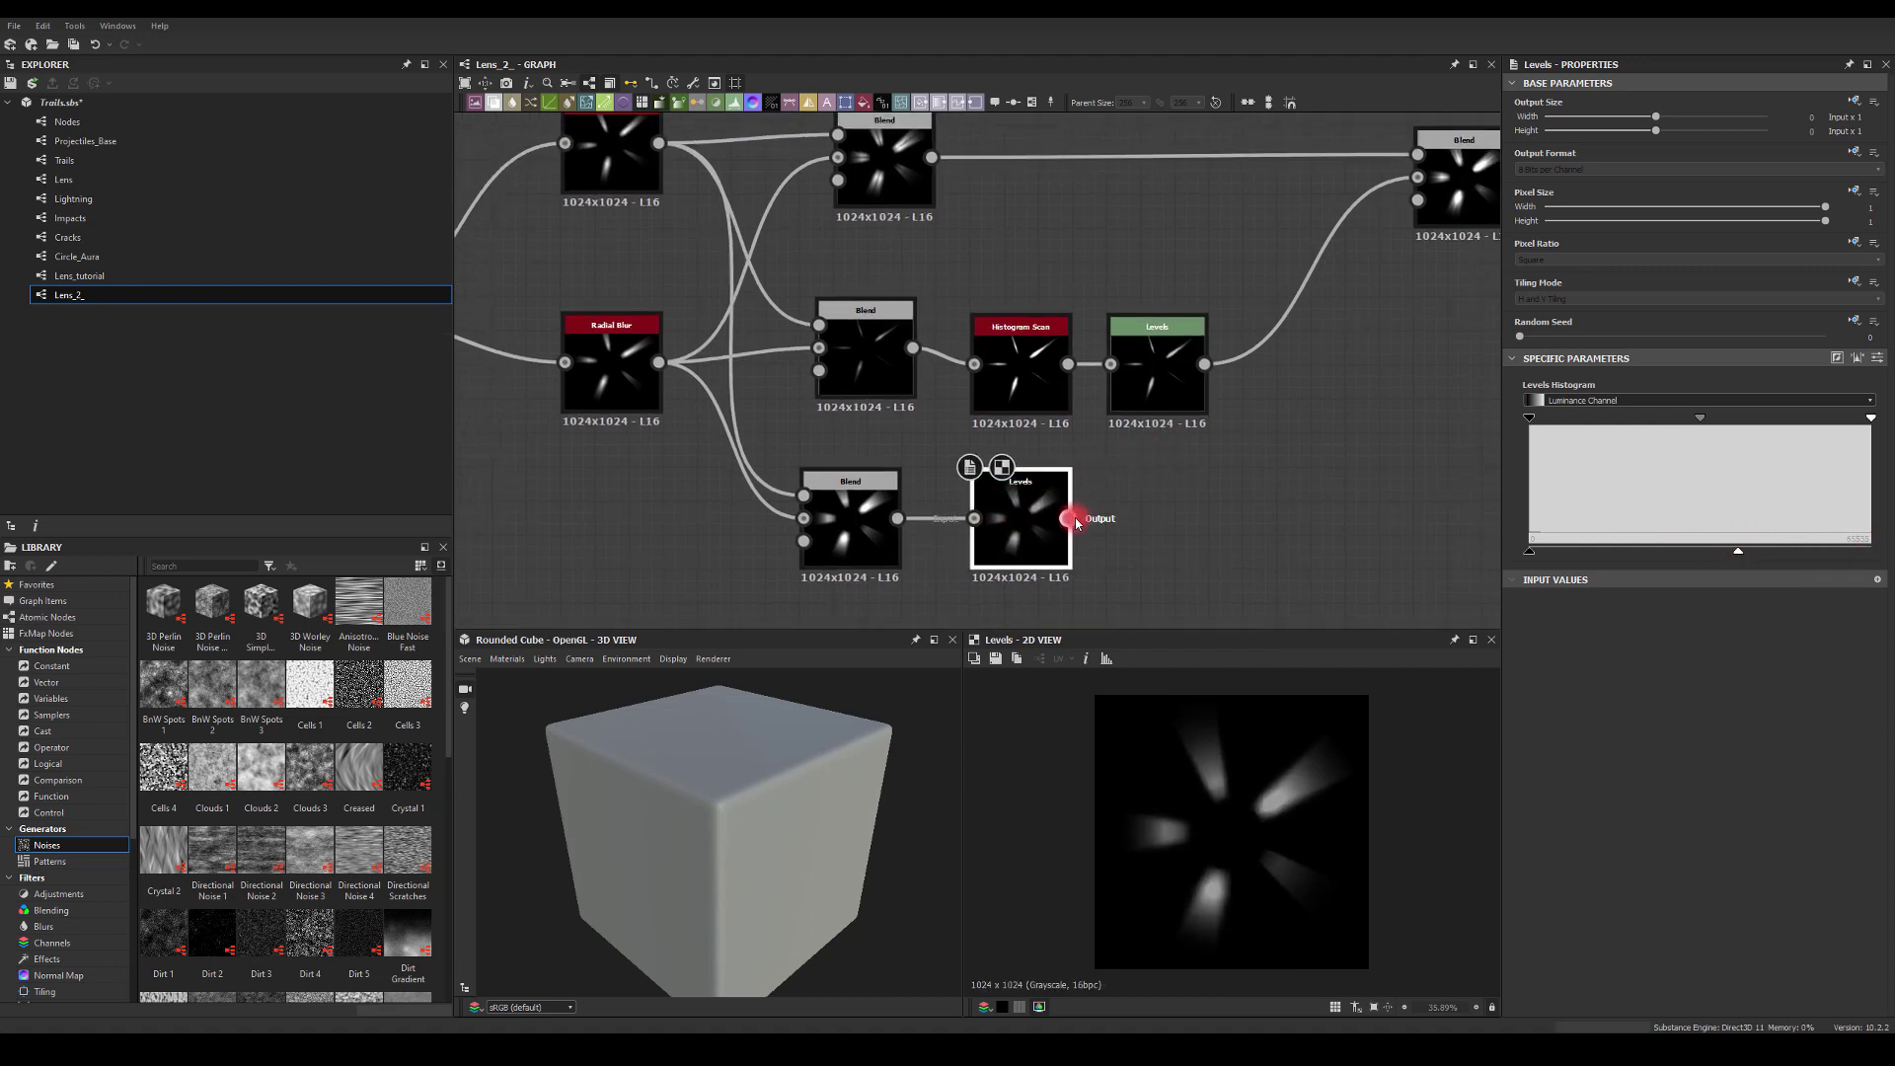
# - Add a Blend after Levels with Slope Blur wired in, set to Add (Linear Dodge)
pyautogui.moveTo(1076, 523); pyautogui.dragTo(1341, 567)
pyautogui.write('bl')
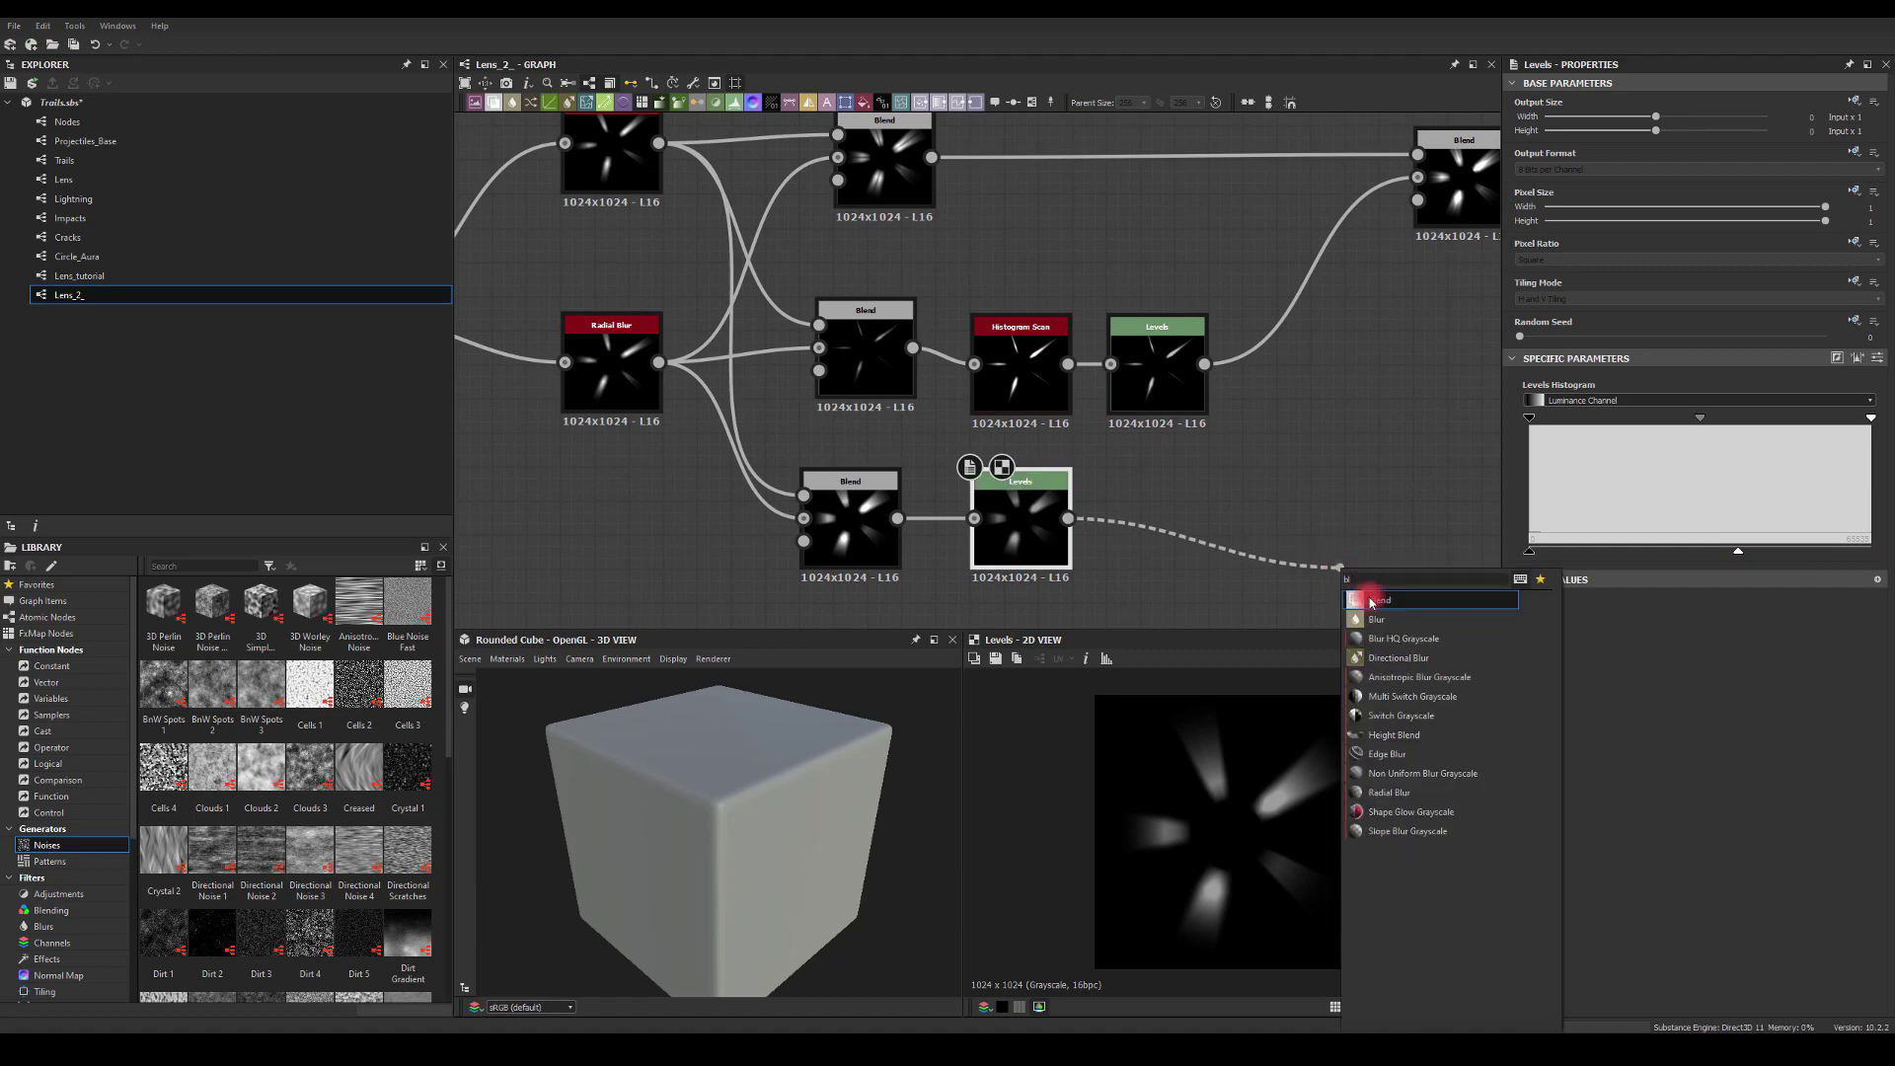
pyautogui.click(1371, 602)
pyautogui.scroll(-2, 613, 422)
pyautogui.moveTo(613, 422); pyautogui.dragTo(804, 394, button='middle')
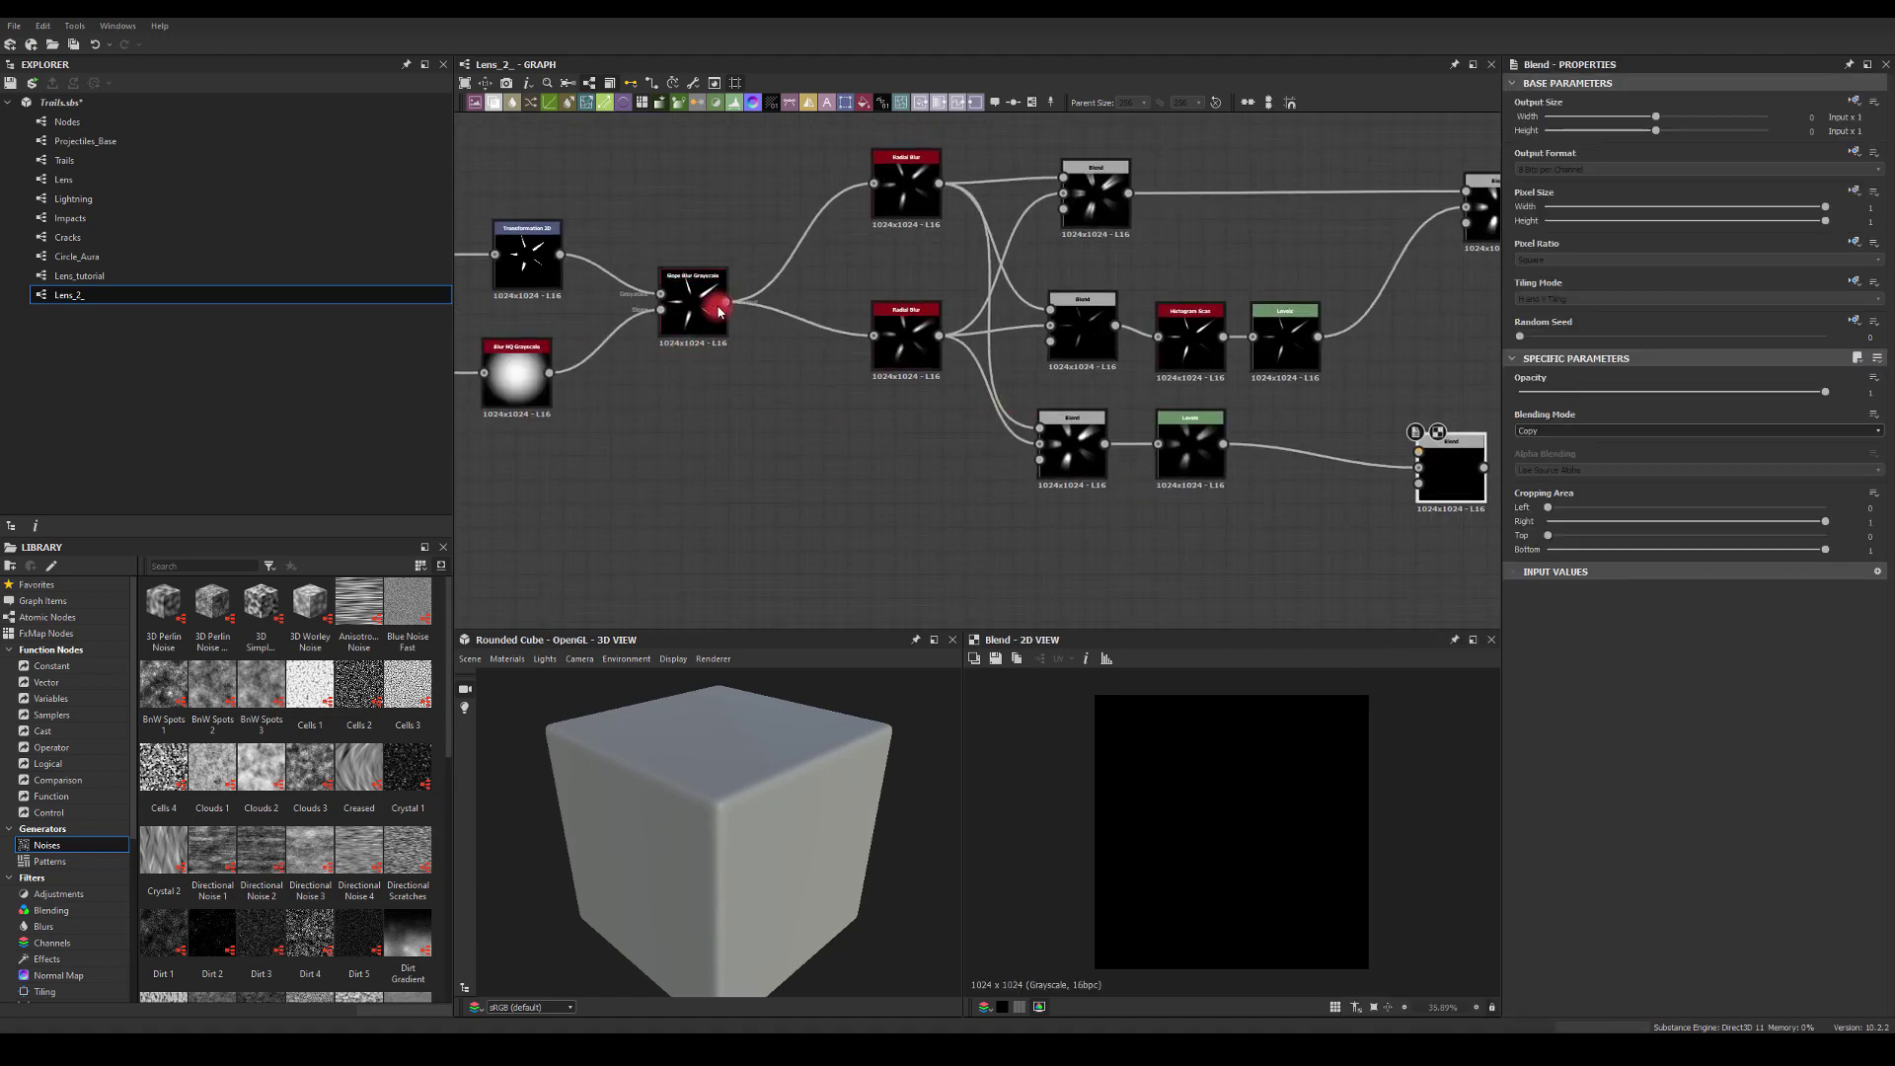
pyautogui.moveTo(719, 311)
pyautogui.mouseDown()
pyautogui.moveTo(1320, 414)
pyautogui.moveTo(1418, 452)
pyautogui.mouseUp()
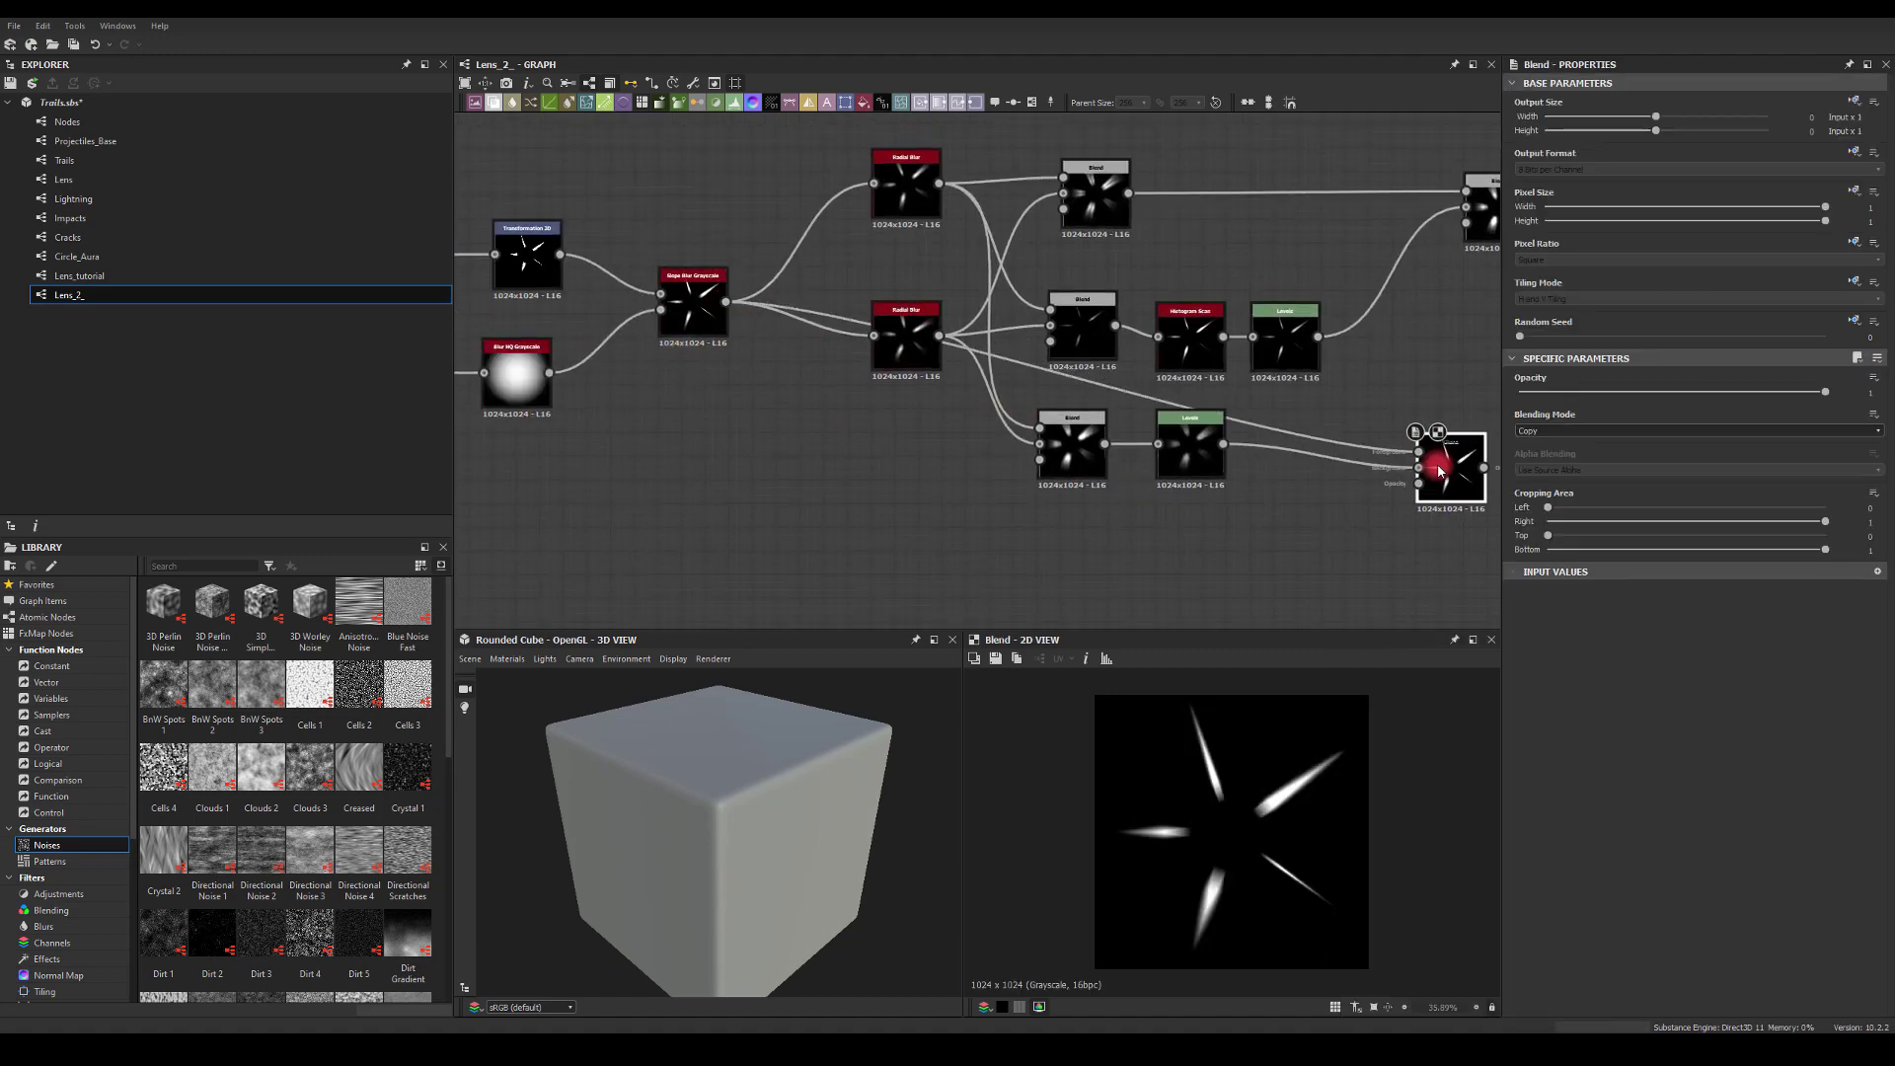
pyautogui.click(1538, 430)
pyautogui.click(1544, 454)
# - Move the new Blend right and set its opacity to 0.52
pyautogui.moveTo(1395, 406); pyautogui.dragTo(1053, 381, button='middle')
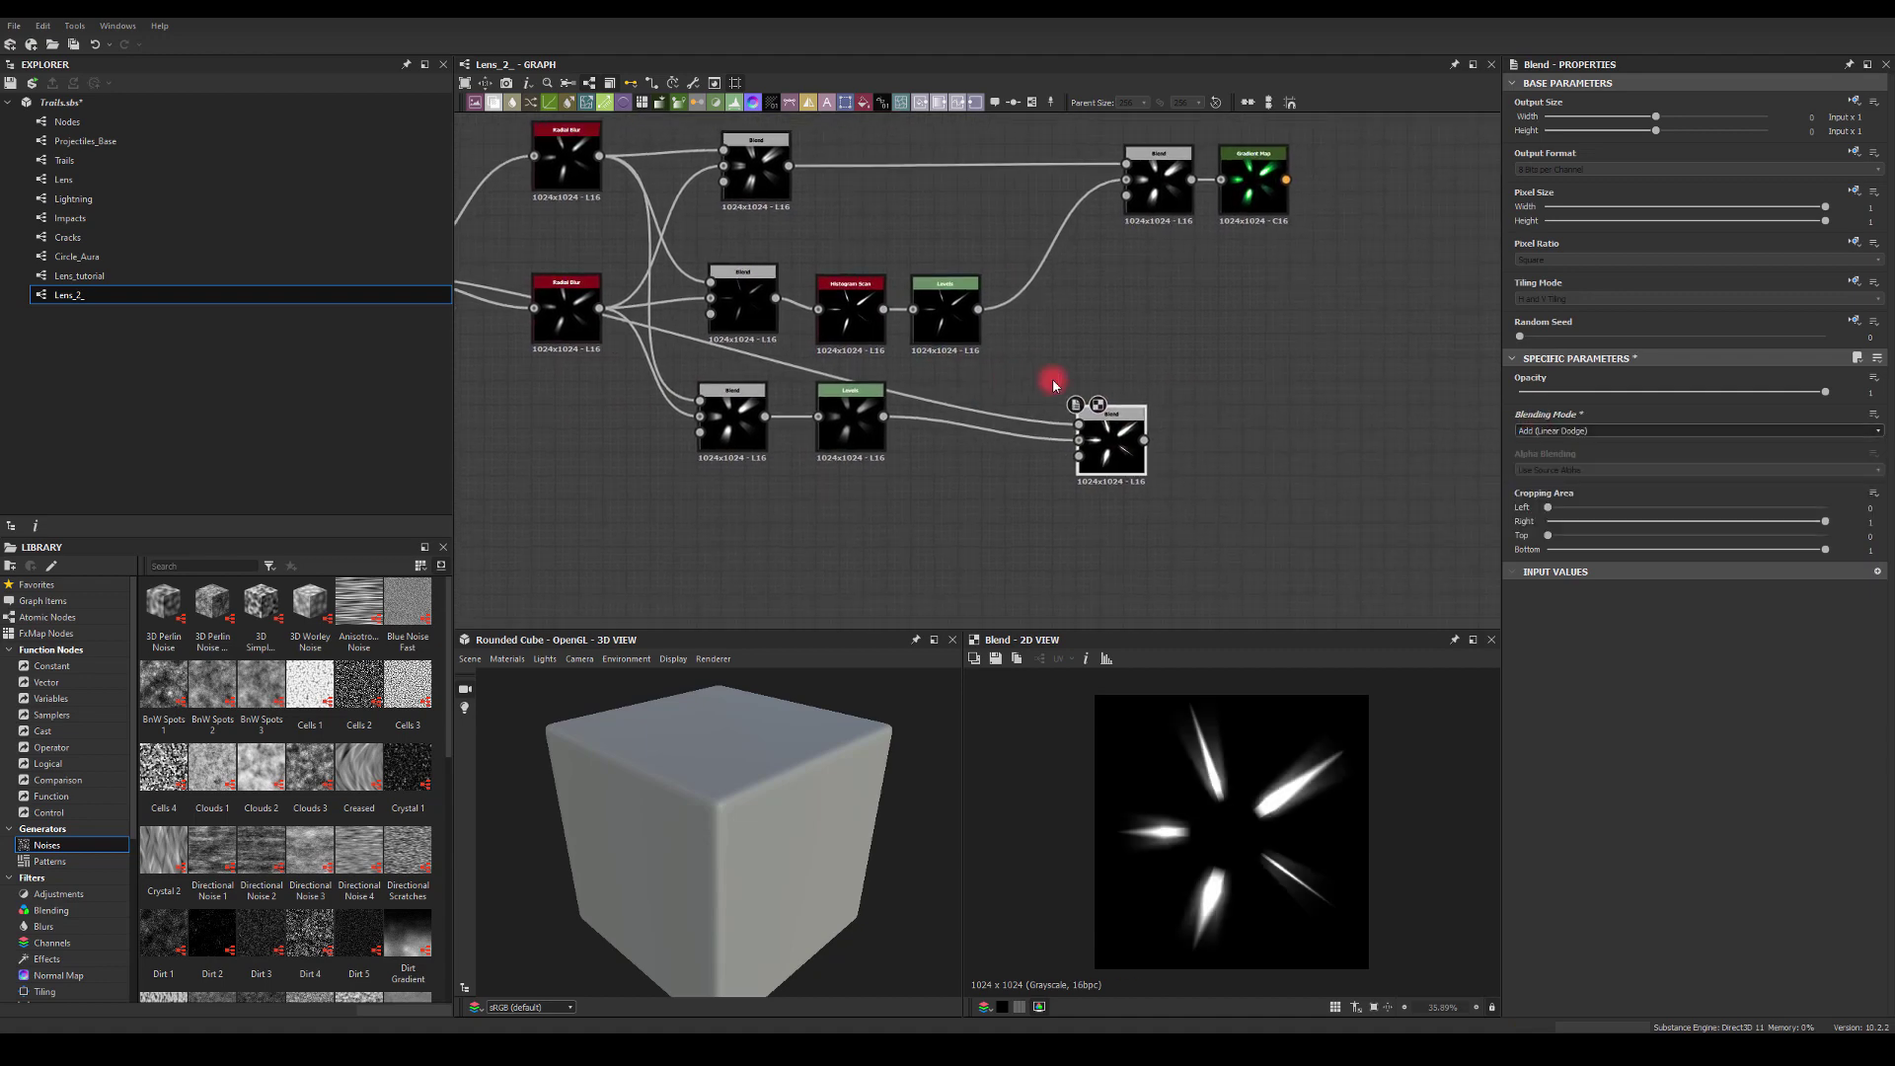
pyautogui.moveTo(1112, 441); pyautogui.dragTo(1212, 439)
pyautogui.click(1819, 385)
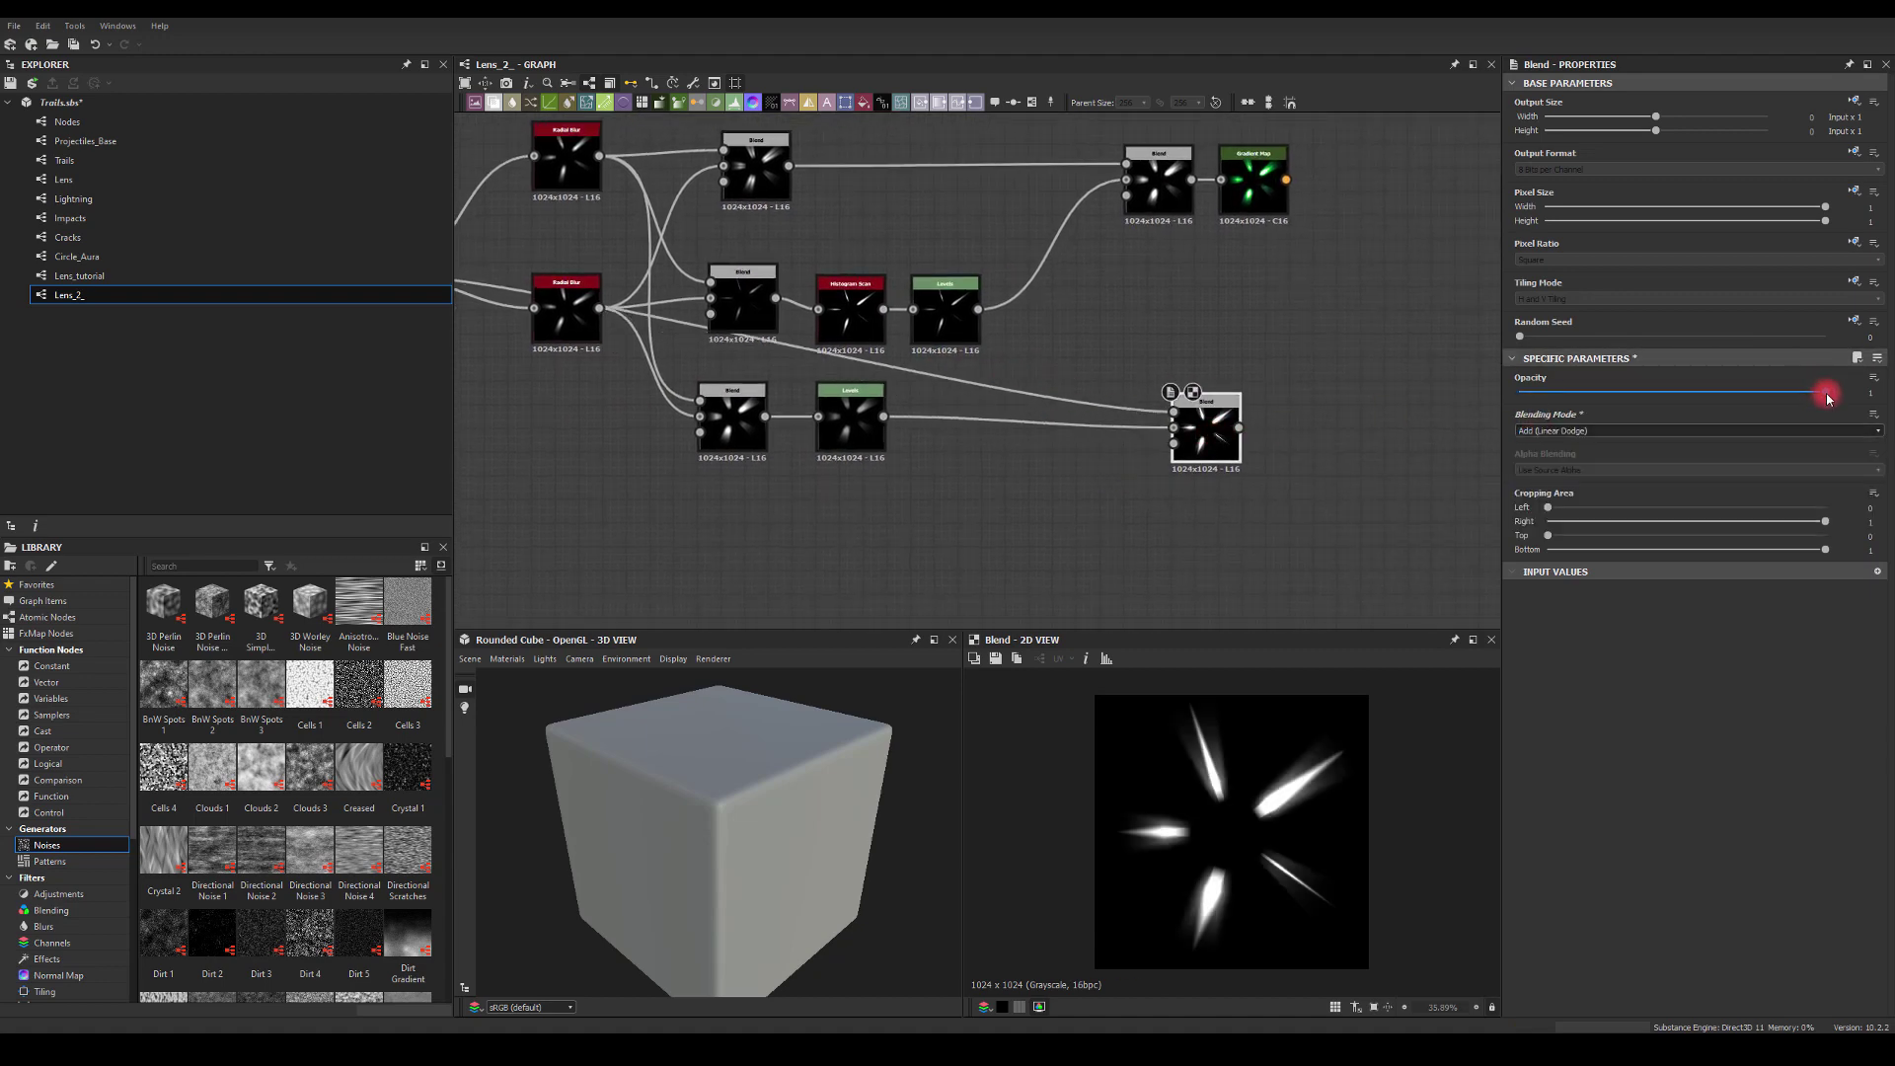
pyautogui.moveTo(1827, 397); pyautogui.dragTo(1678, 415)
pyautogui.moveTo(1229, 209); pyautogui.dragTo(1466, 350)
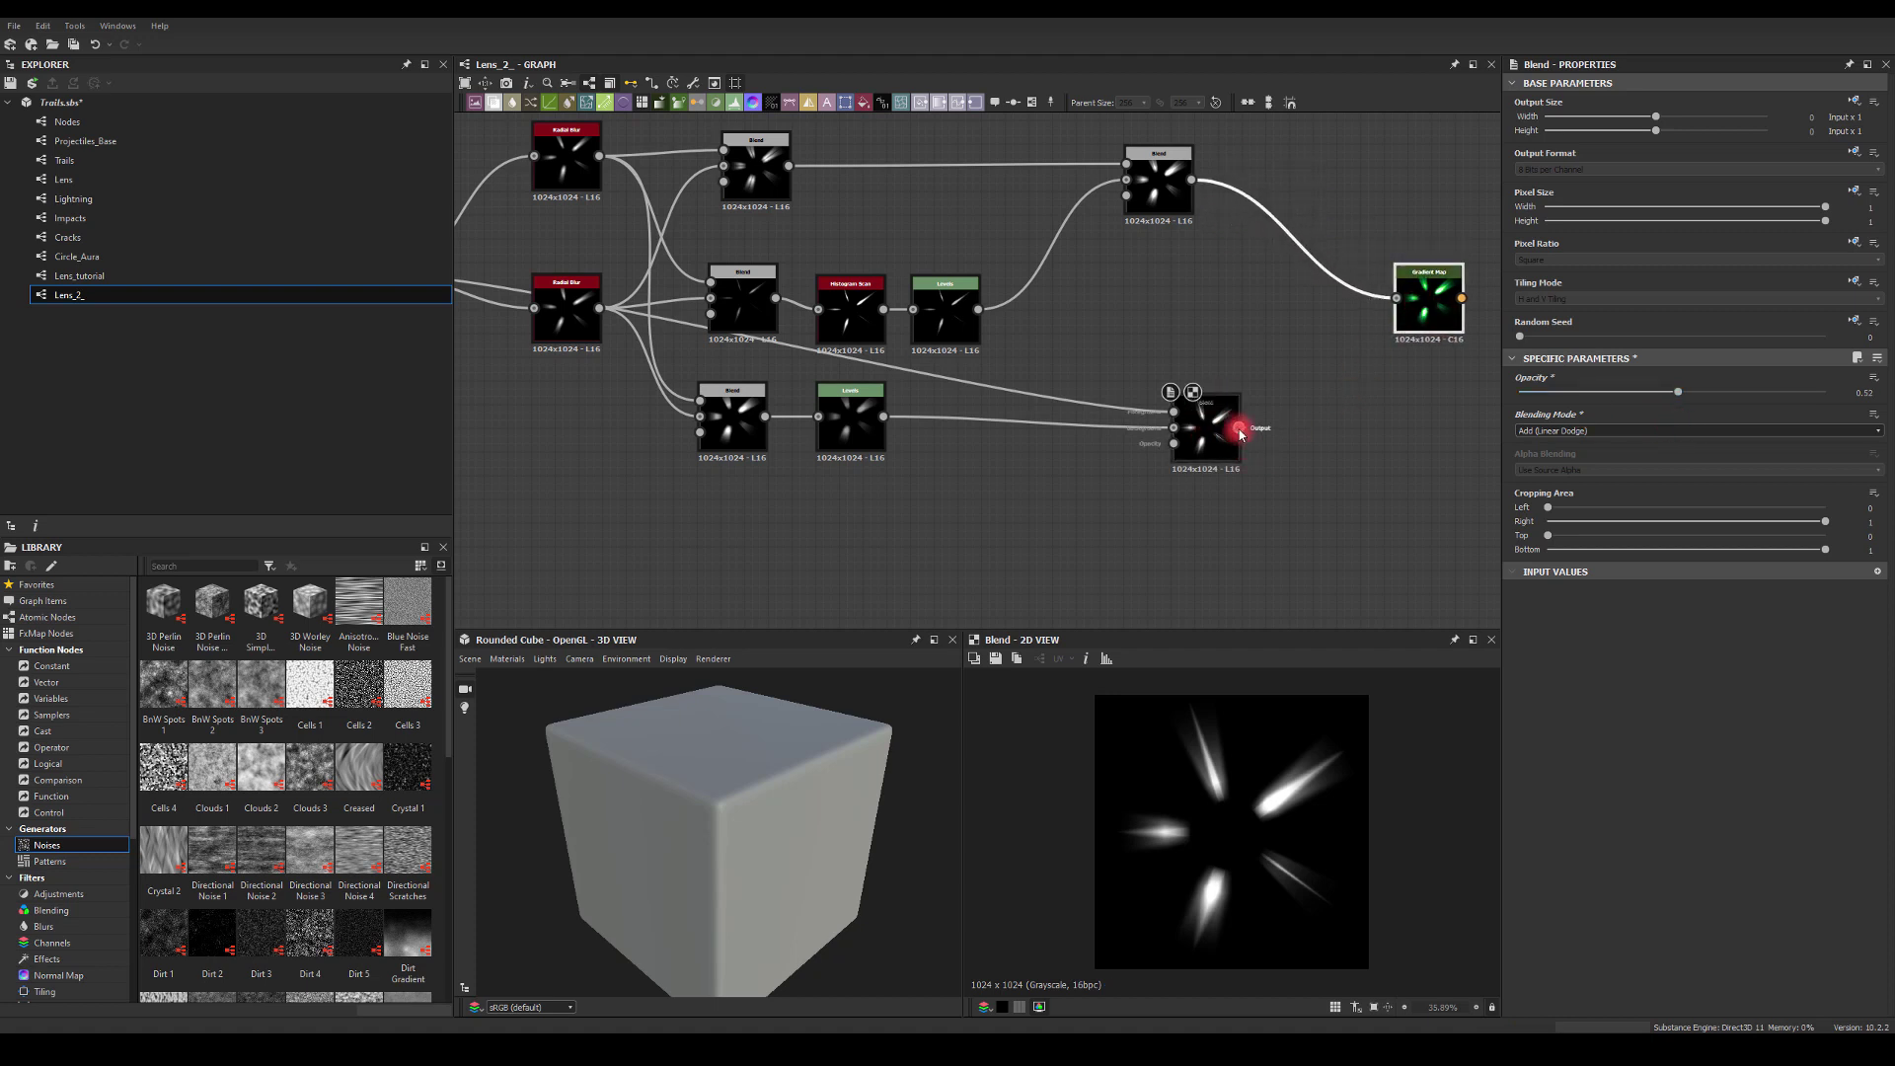
# - Insert an Auto Levels node after the new Blend and feed it into the Gradient Map
pyautogui.moveTo(1313, 412); pyautogui.dragTo(1316, 428)
pyautogui.write('auto')
pyautogui.press('Return')
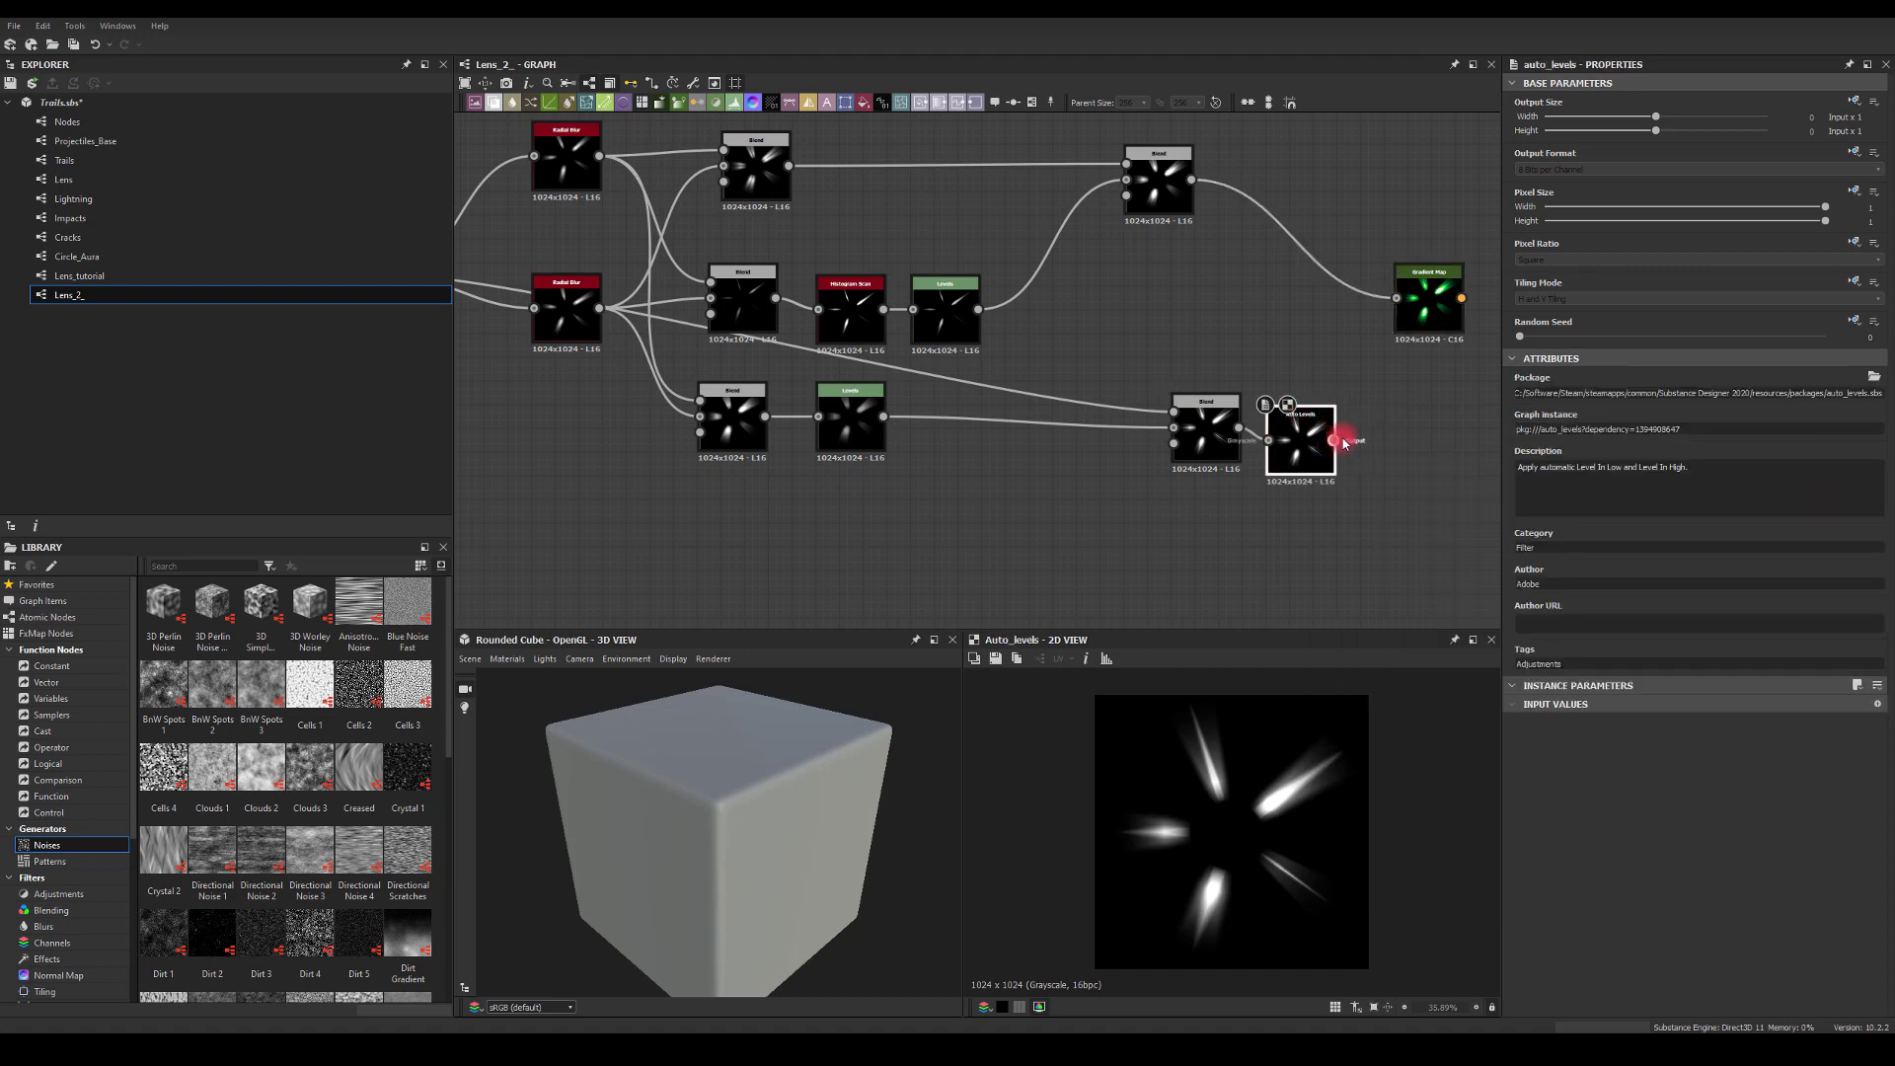
pyautogui.moveTo(1381, 322); pyautogui.dragTo(1395, 298)
pyautogui.doubleClick(1429, 305)
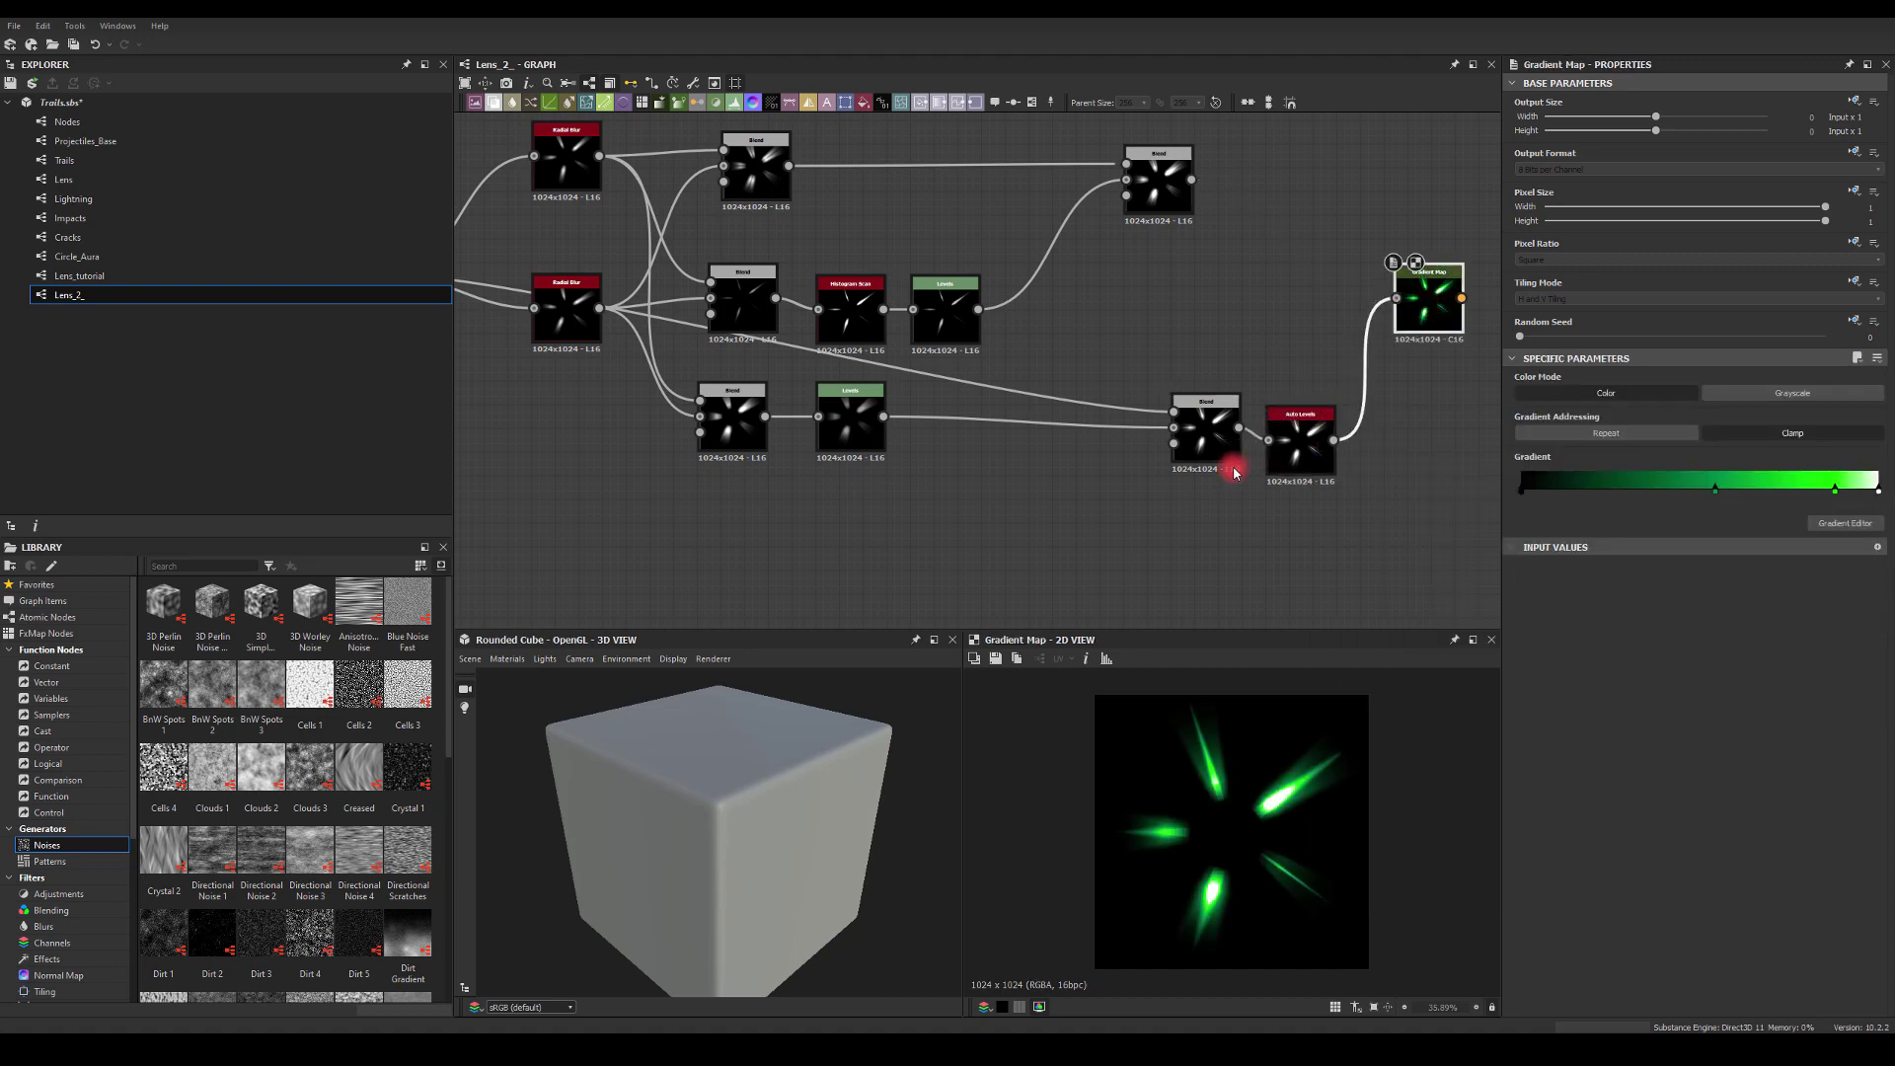
# - Tidy the graph, moving the top-right Blend node to the right
pyautogui.moveTo(1208, 274); pyautogui.dragTo(1155, 296, button='middle')
pyautogui.moveTo(1145, 215); pyautogui.dragTo(1342, 322)
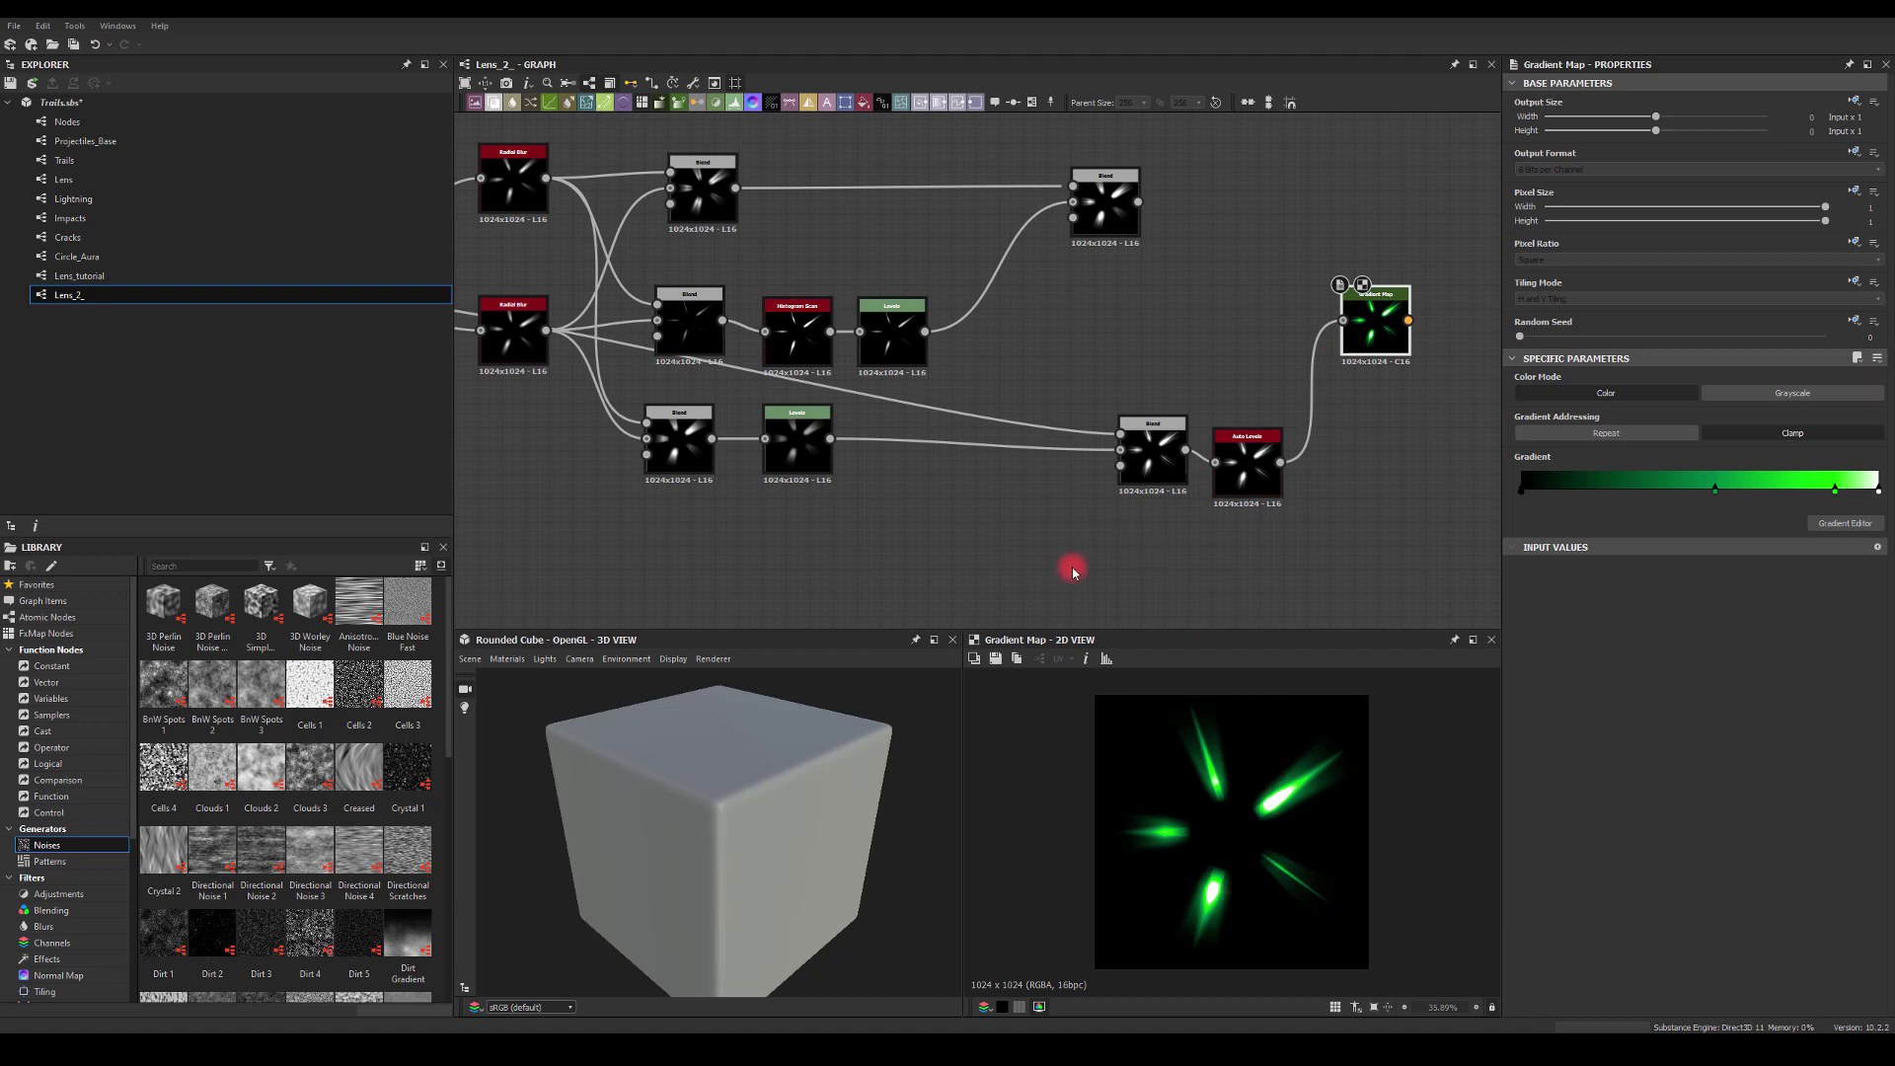
pyautogui.click(1248, 446)
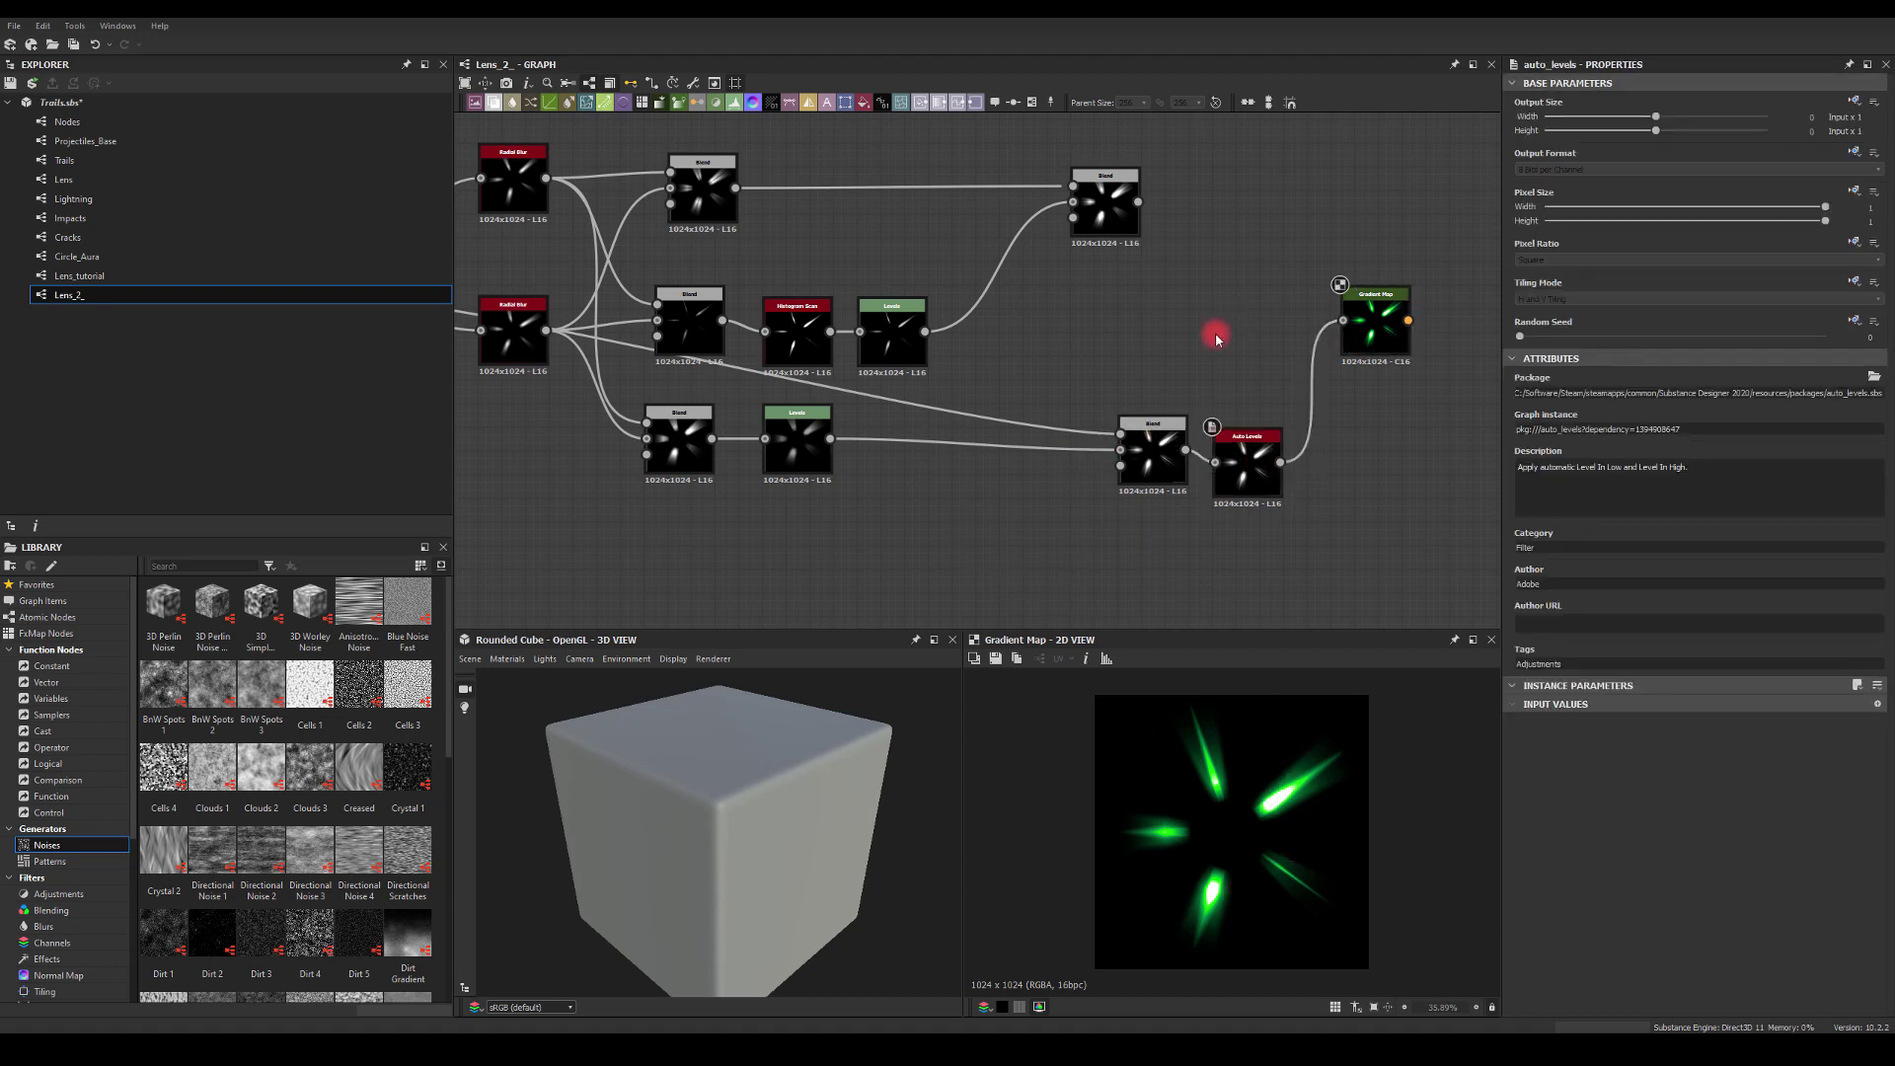
pyautogui.moveTo(1110, 205); pyautogui.dragTo(1157, 206)
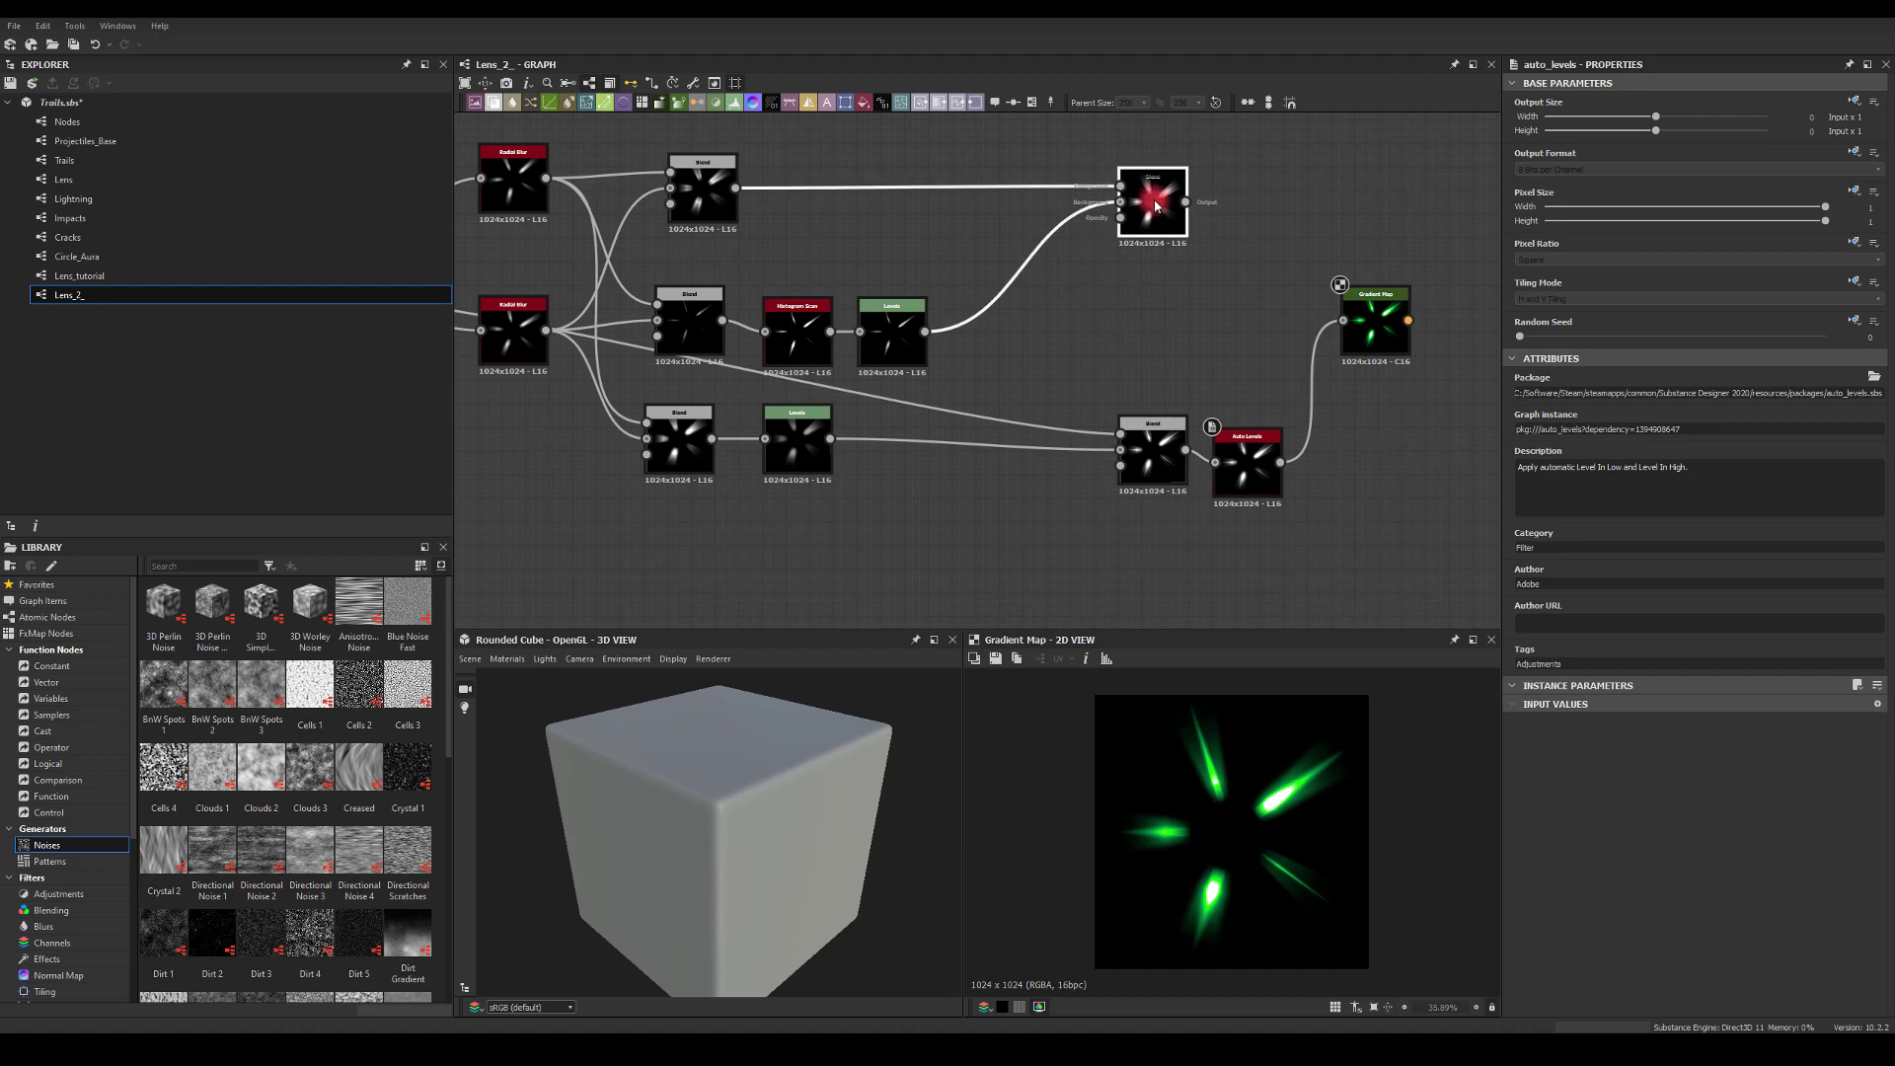
pyautogui.click(1121, 331)
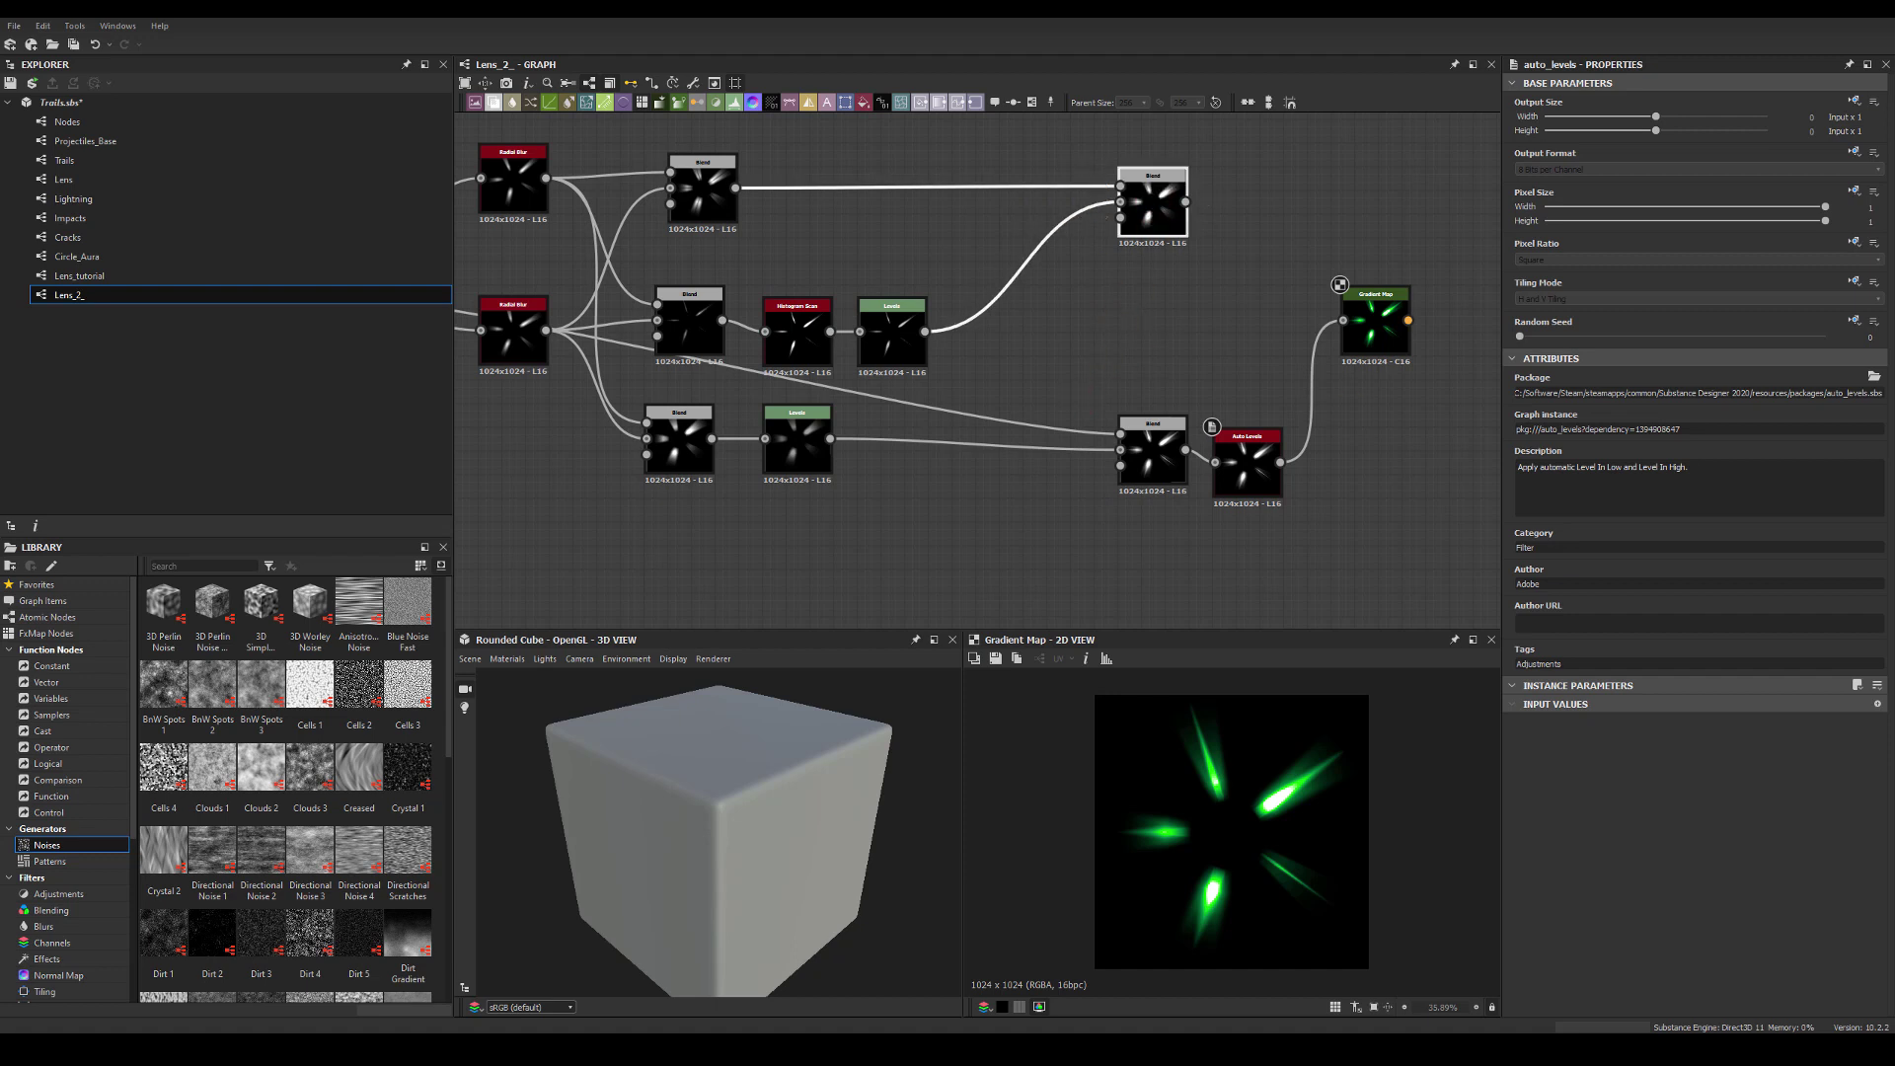
# - Drop the Gradient Map down to the Auto Levels row and zoom out to frame the graph
pyautogui.moveTo(1187, 320)
pyautogui.mouseDown(button='middle')
pyautogui.moveTo(1049, 283)
pyautogui.moveTo(1083, 306)
pyautogui.mouseUp(button='middle')
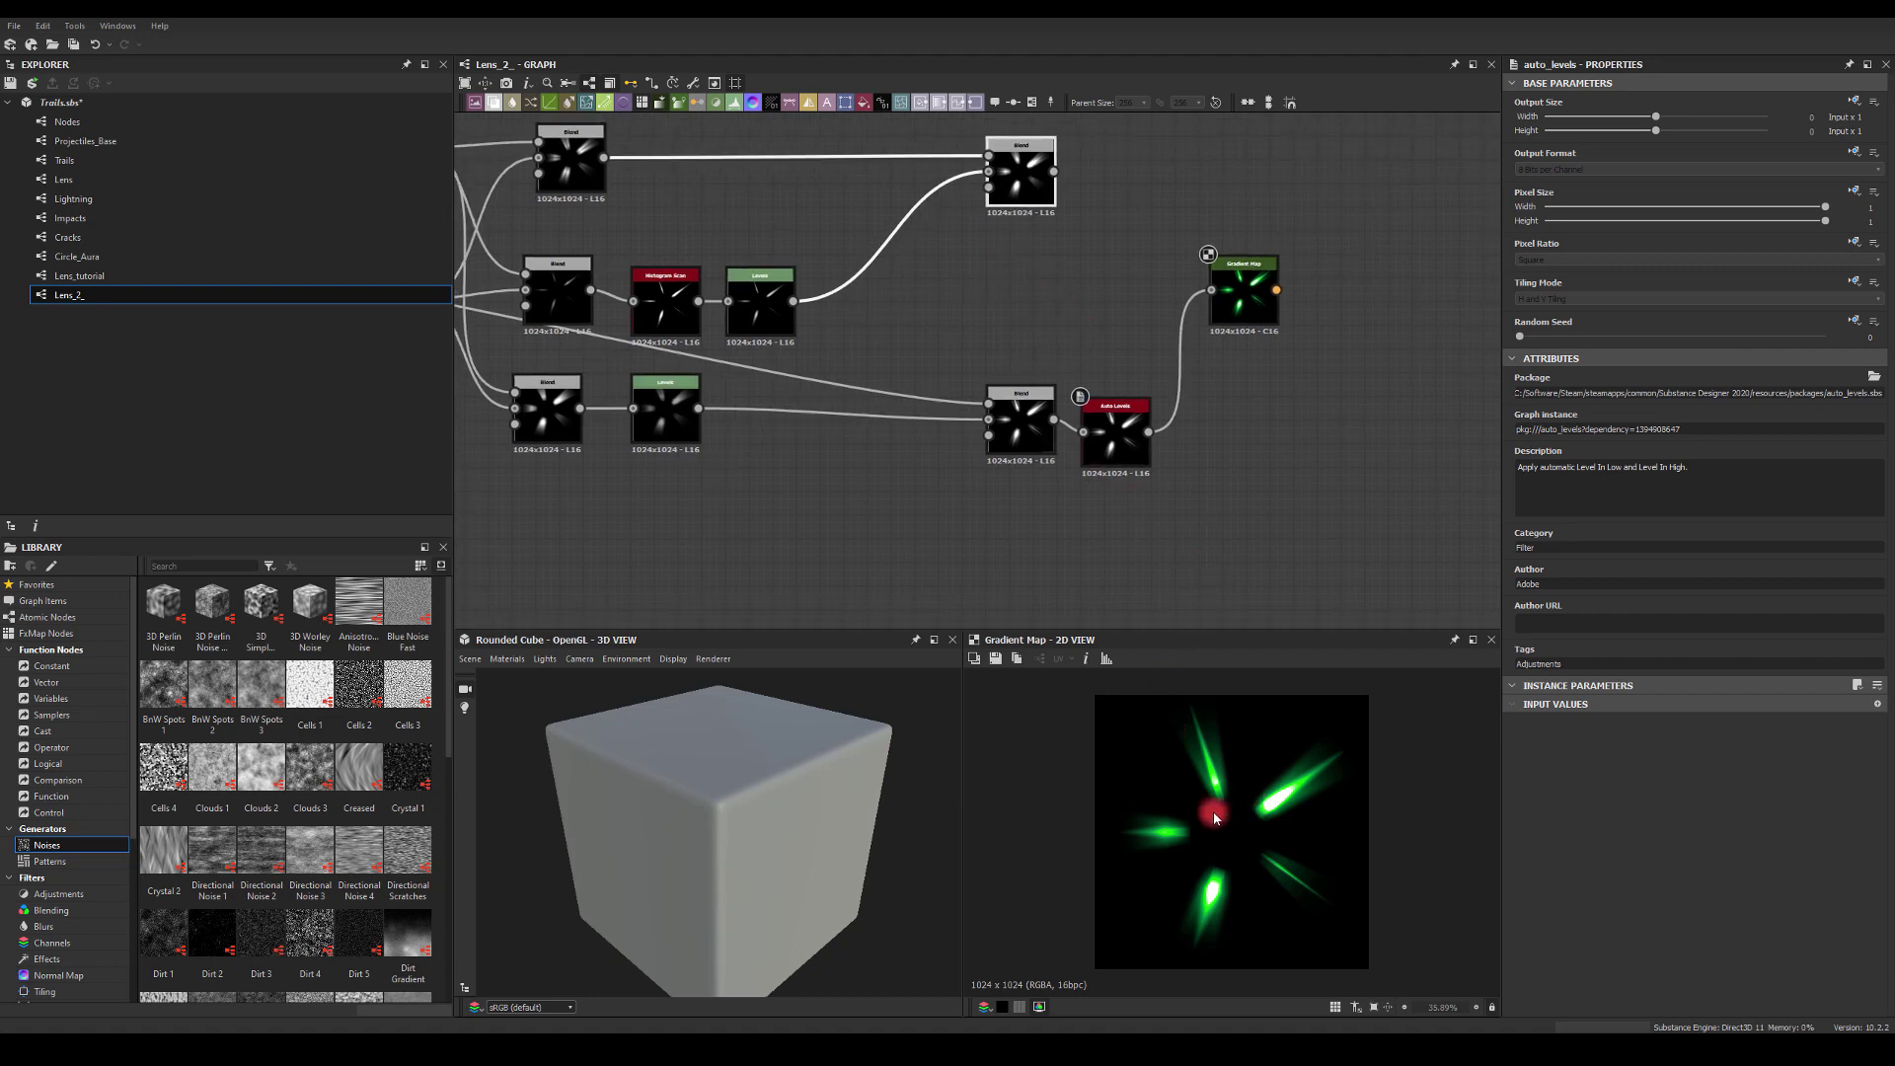
pyautogui.moveTo(1056, 294); pyautogui.dragTo(1230, 278, button='middle')
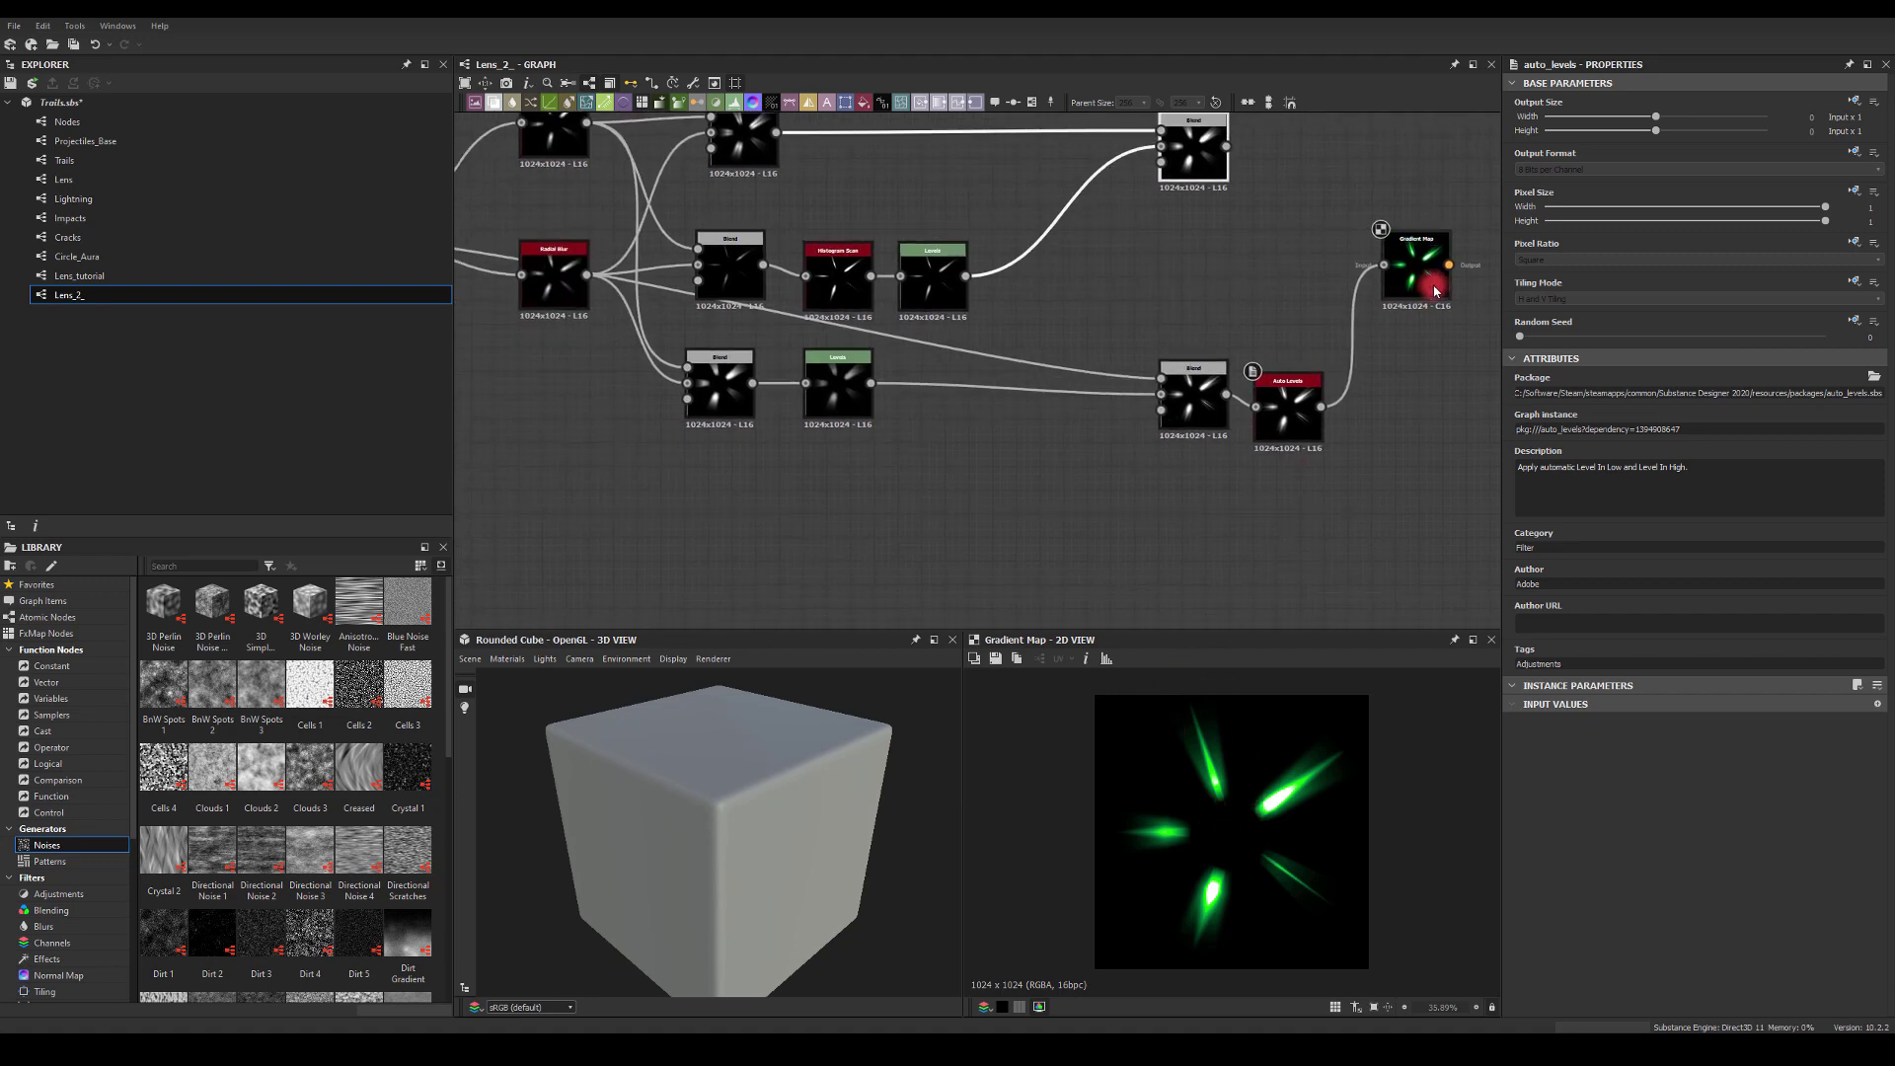
pyautogui.moveTo(1430, 281); pyautogui.dragTo(1438, 372)
pyautogui.scroll(-2, 1204, 335)
pyautogui.moveTo(1070, 365)
pyautogui.mouseDown(button='middle')
pyautogui.moveTo(1070, 461)
pyautogui.moveTo(888, 461)
pyautogui.moveTo(1045, 486)
pyautogui.moveTo(914, 464)
pyautogui.moveTo(1242, 669)
pyautogui.mouseUp(button='middle')
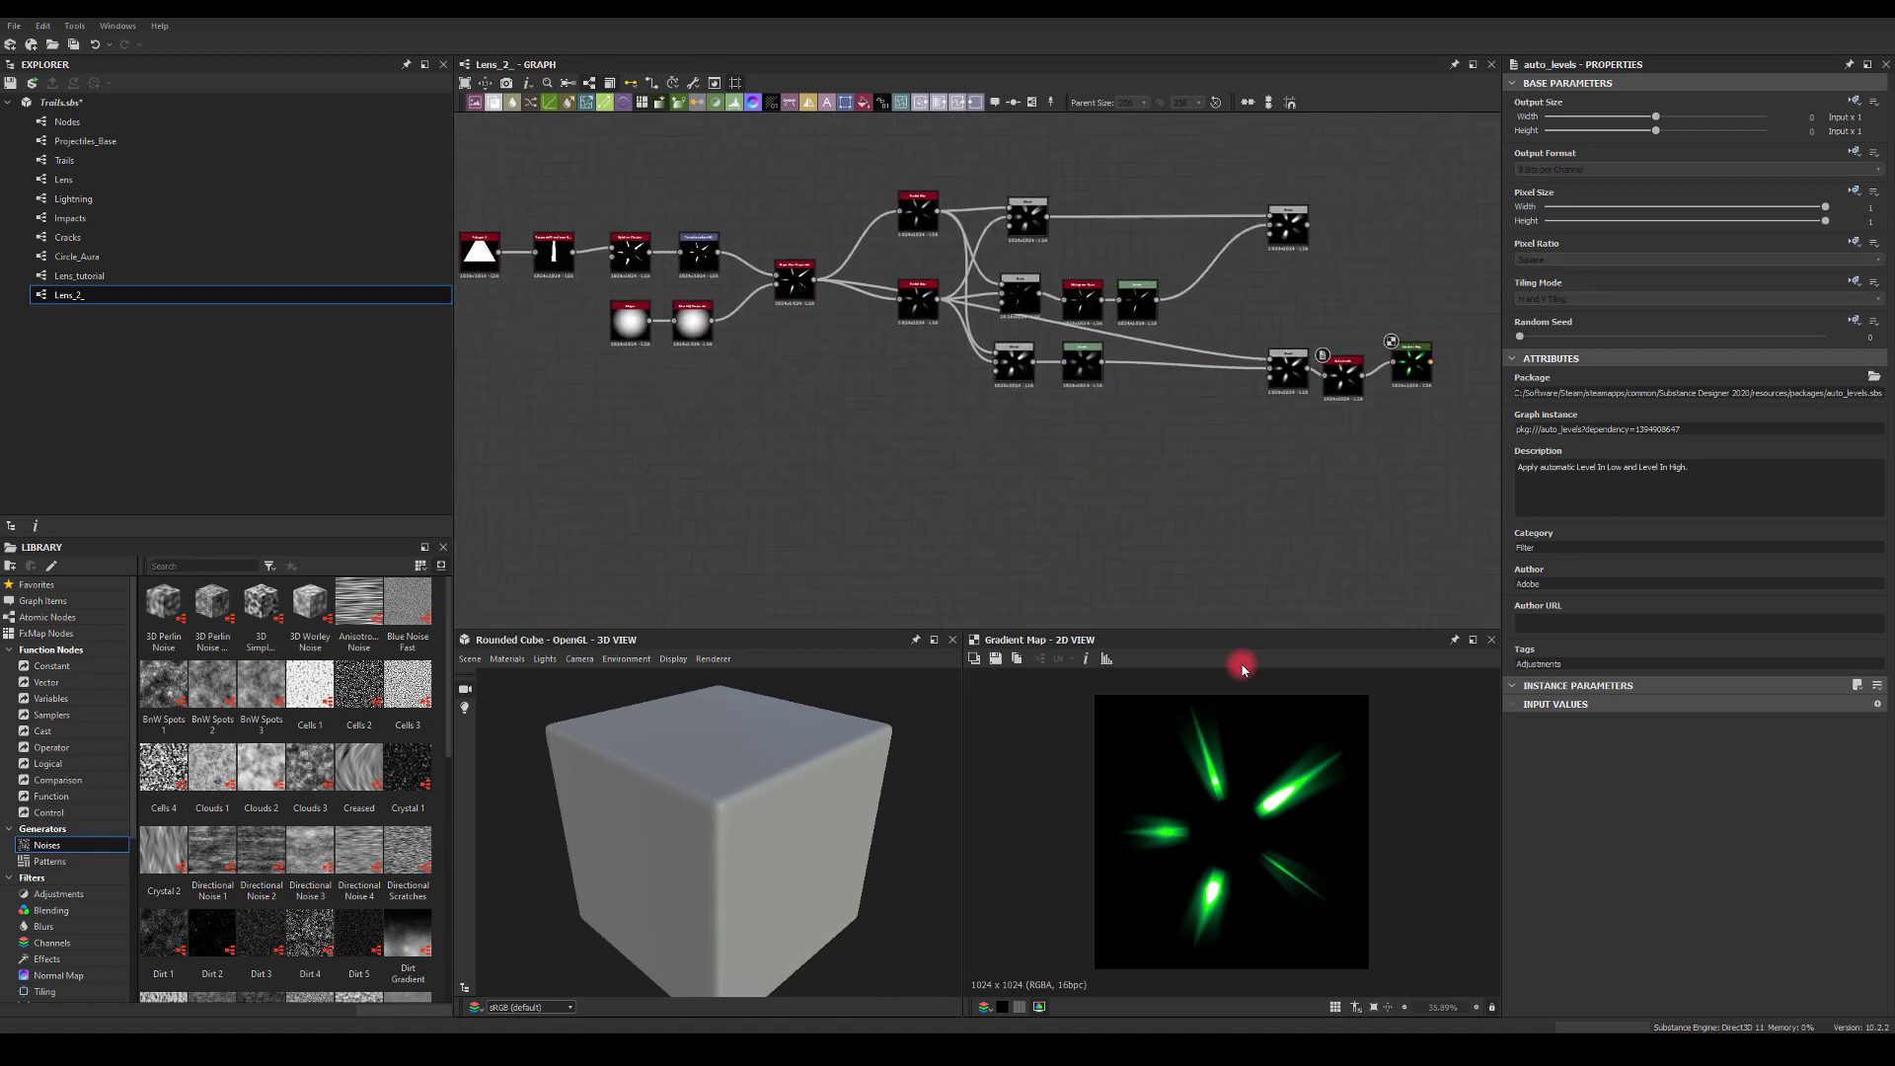